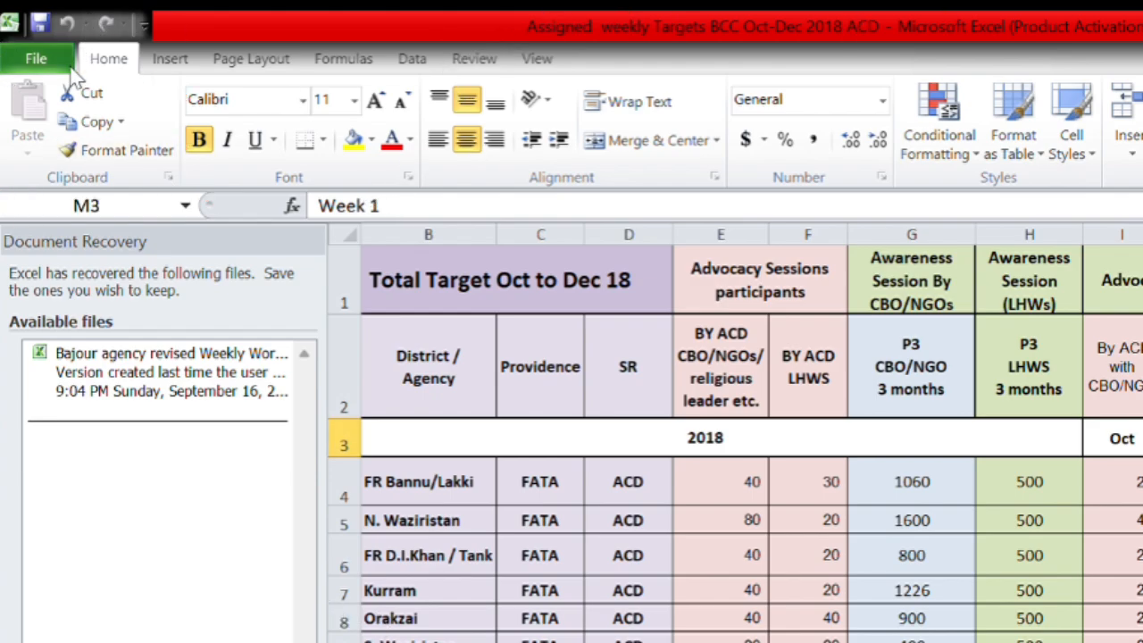
# Cut the Khyber, FR Peshawar / Kohat and Mohmand rows (B11:K13) from the ACD Target Plan sheet.
pyautogui.click(88, 93)
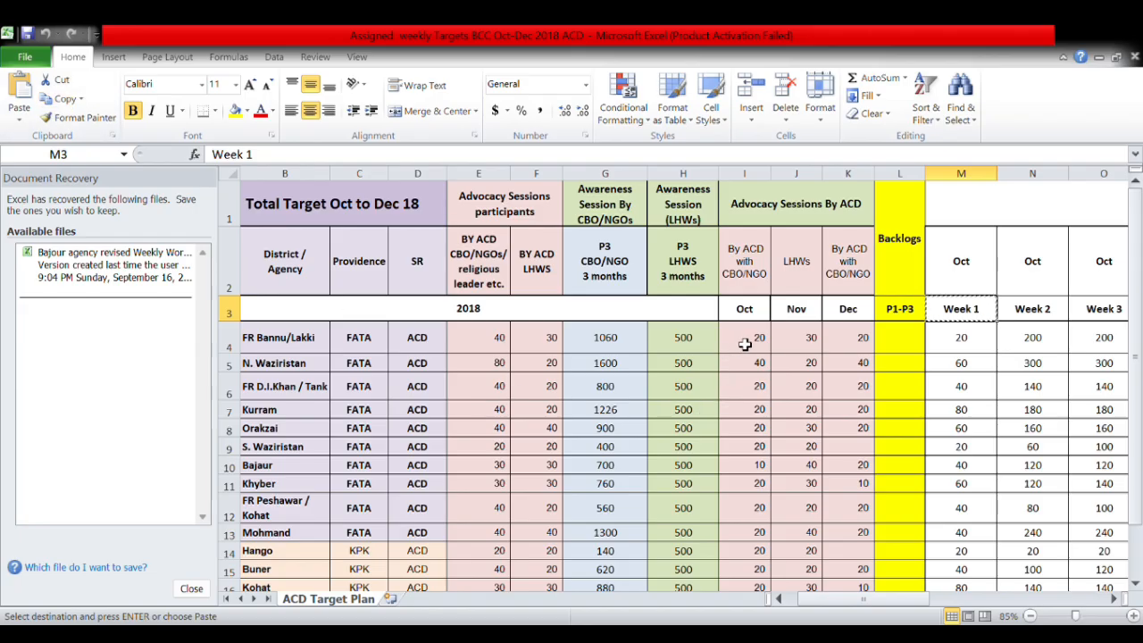
pyautogui.moveTo(850, 343); pyautogui.dragTo(278, 408)
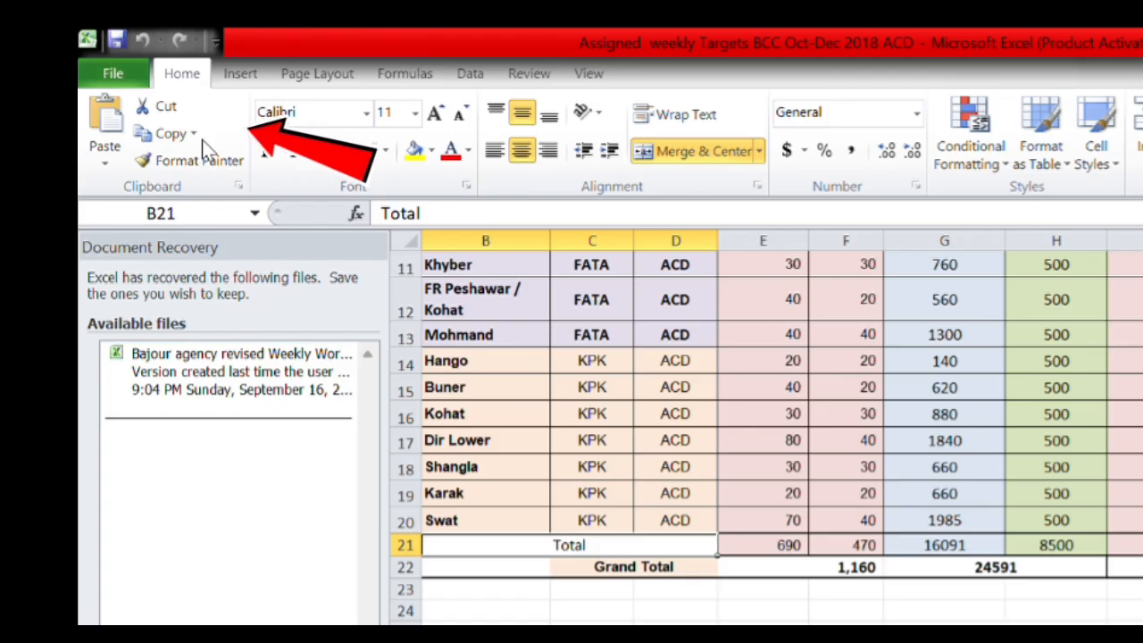
pyautogui.click(170, 107)
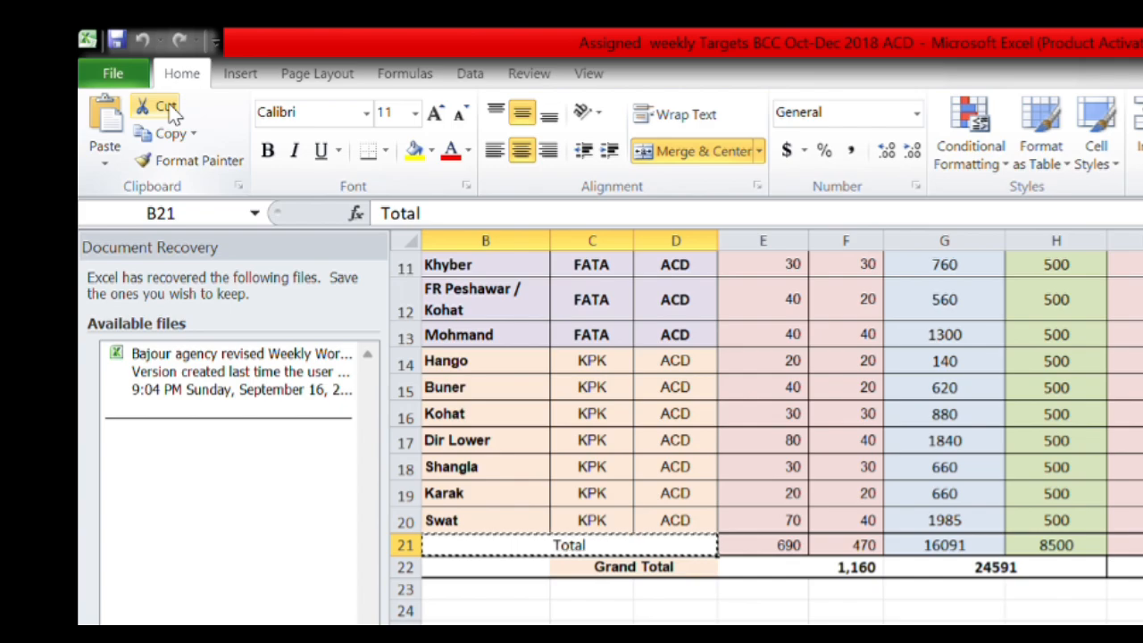
pyautogui.moveTo(1142, 266); pyautogui.dragTo(468, 354)
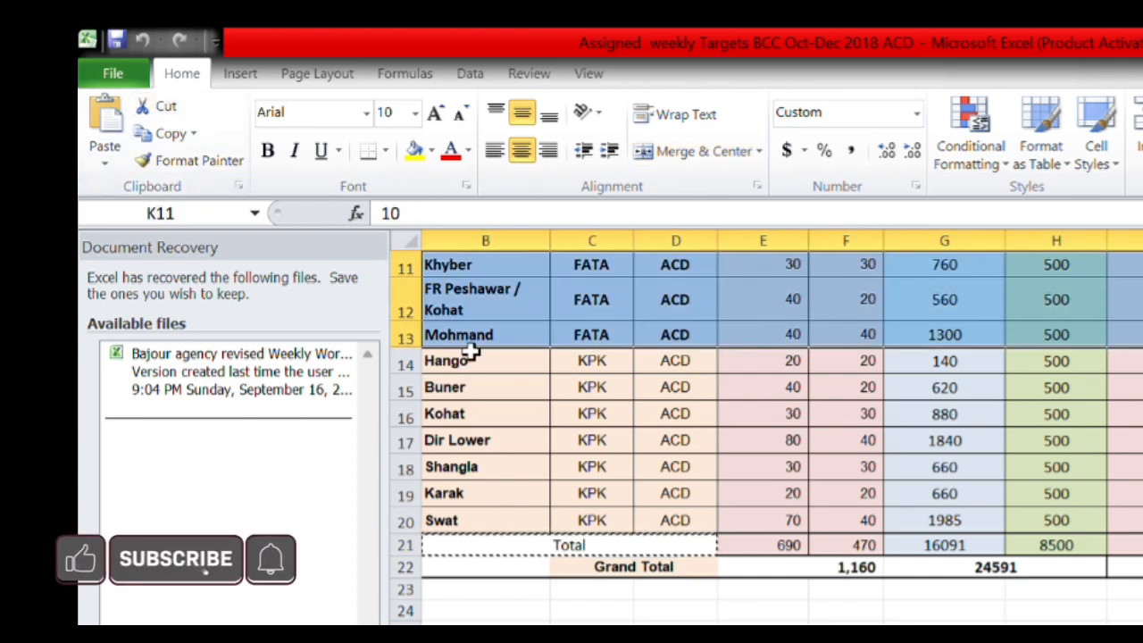
pyautogui.click(170, 132)
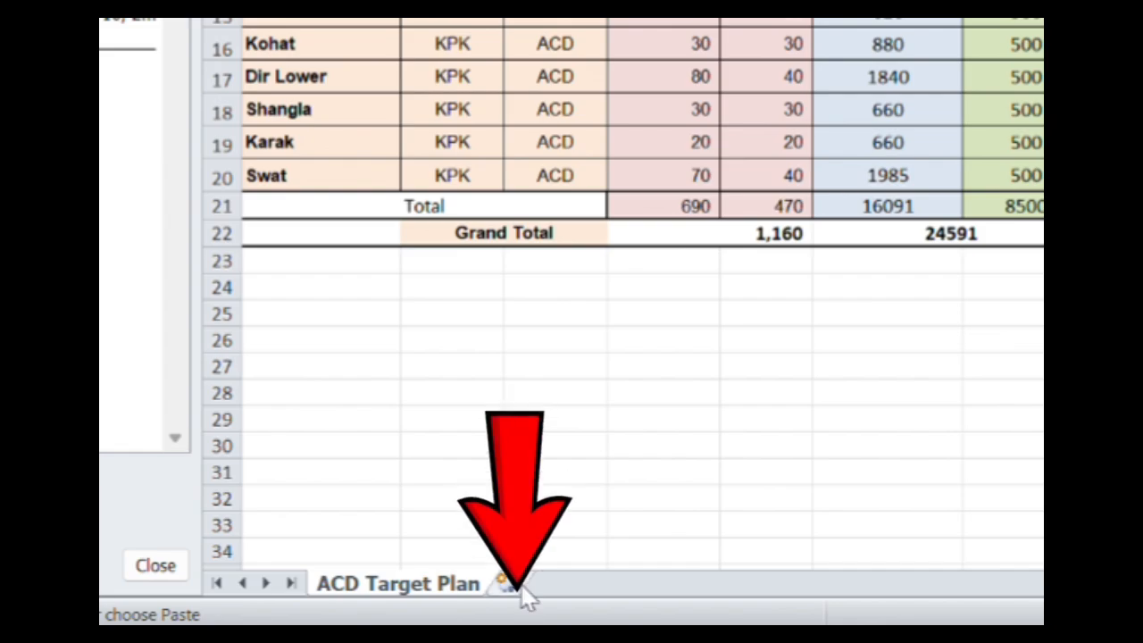
# Paste the cut district rows into rows 1–3 of a new Sheet1 and compare it with ACD Target Plan.
pyautogui.click(517, 584)
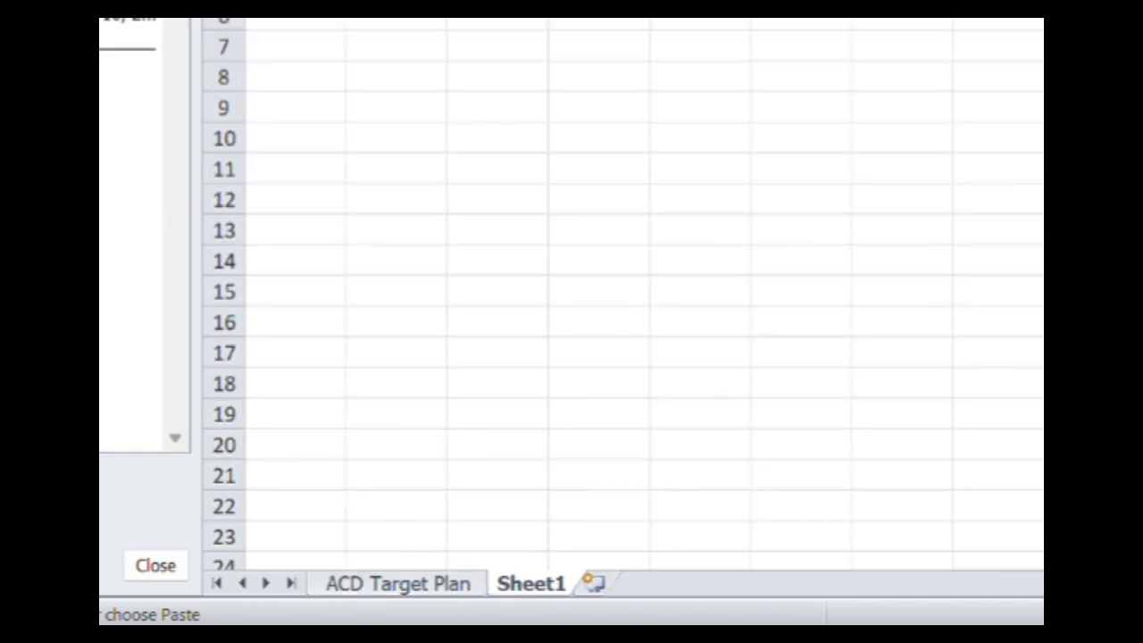
pyautogui.press('Return')
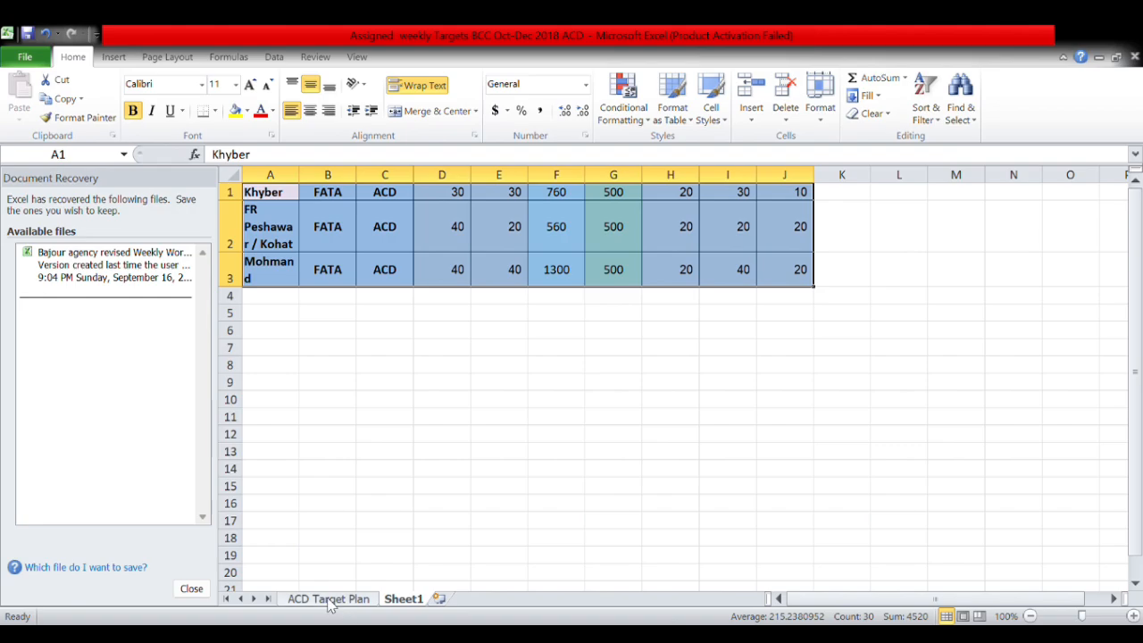
pyautogui.click(397, 583)
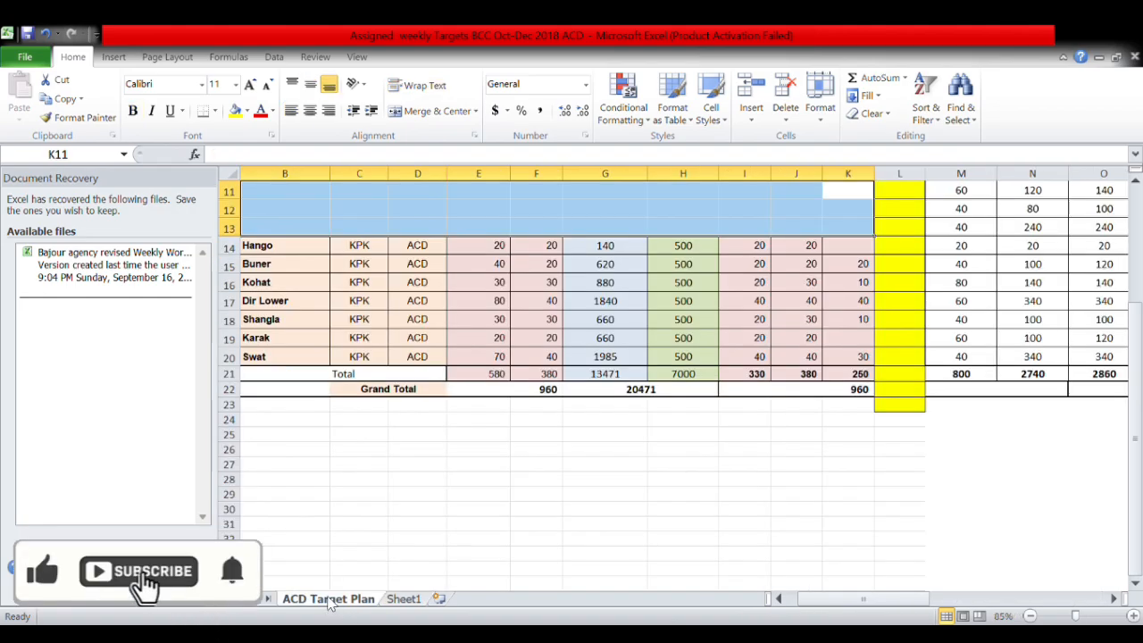
pyautogui.click(411, 602)
pyautogui.click(362, 600)
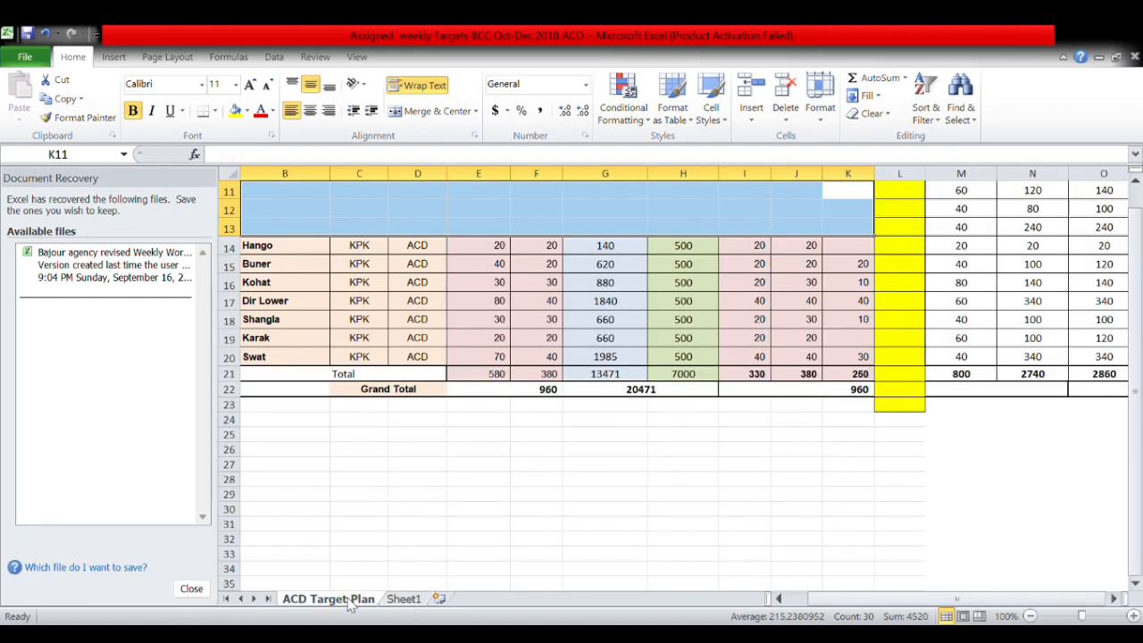
pyautogui.click(415, 600)
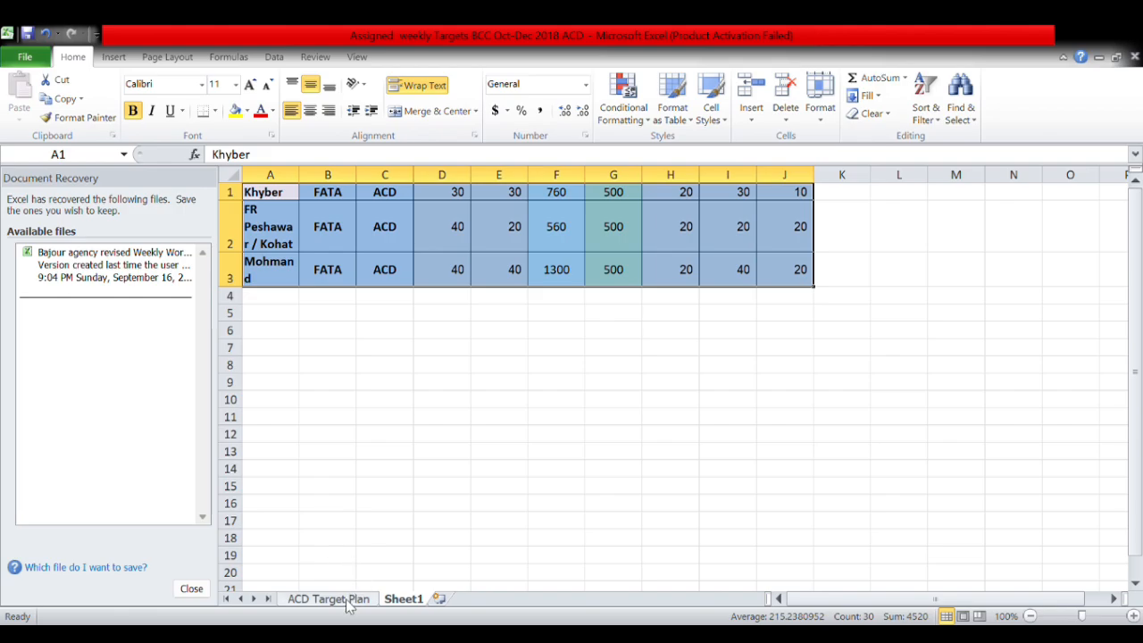
# Add a blank Sheet2 to the workbook next to Sheet1.
pyautogui.click(438, 599)
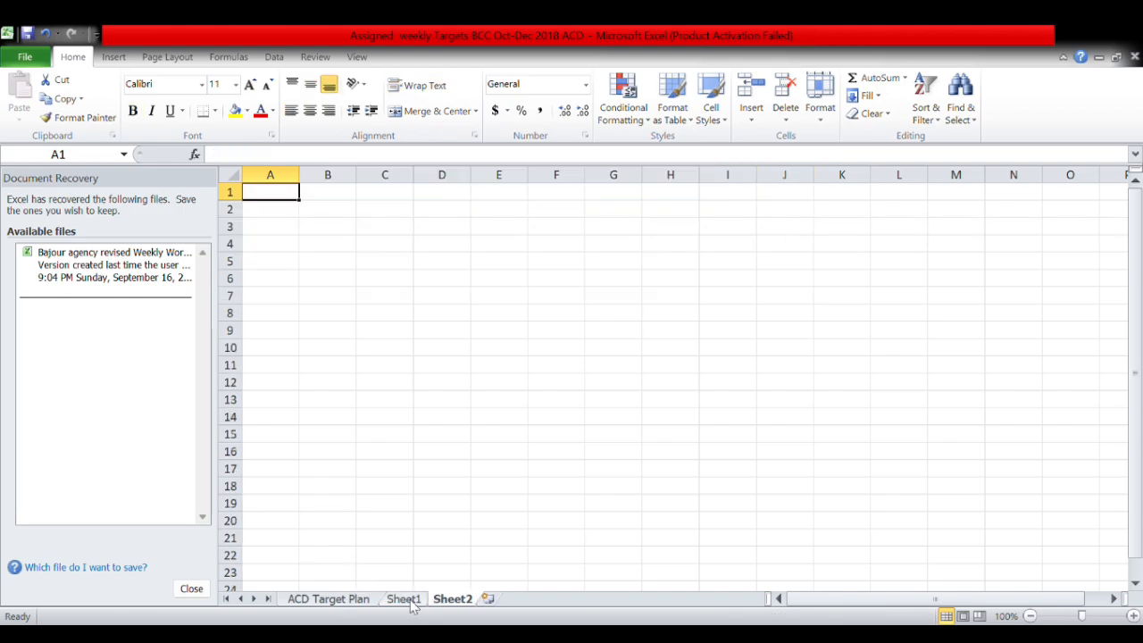
pyautogui.click(407, 601)
pyautogui.click(371, 601)
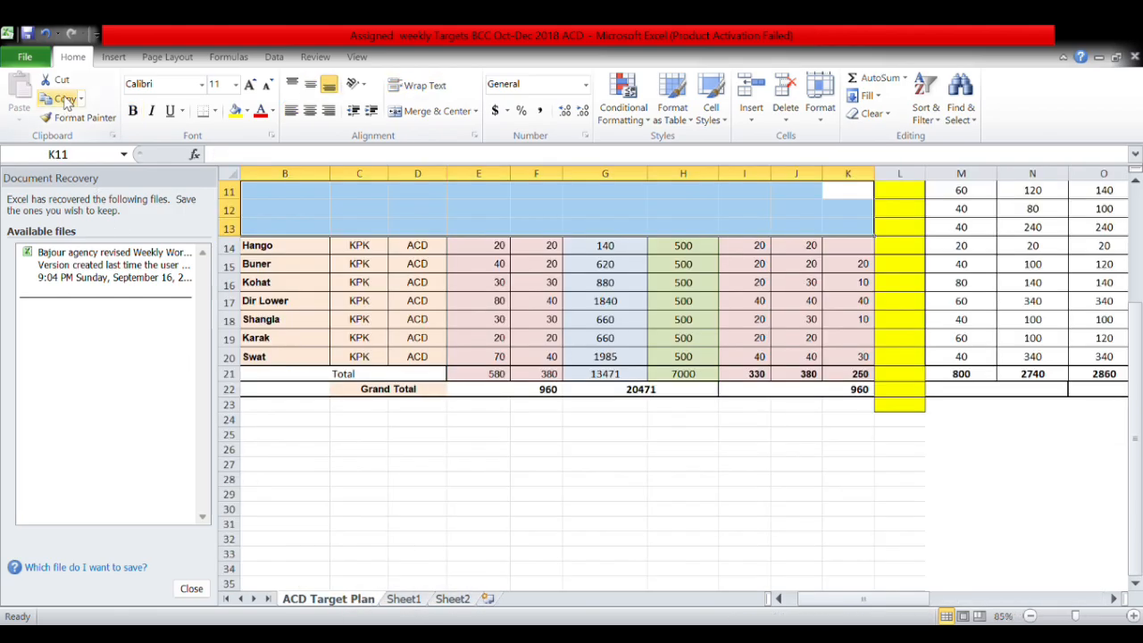
pyautogui.click(403, 601)
# Copy the three district rows A1:J3 from Sheet1.
pyautogui.moveTo(803, 191); pyautogui.dragTo(300, 265)
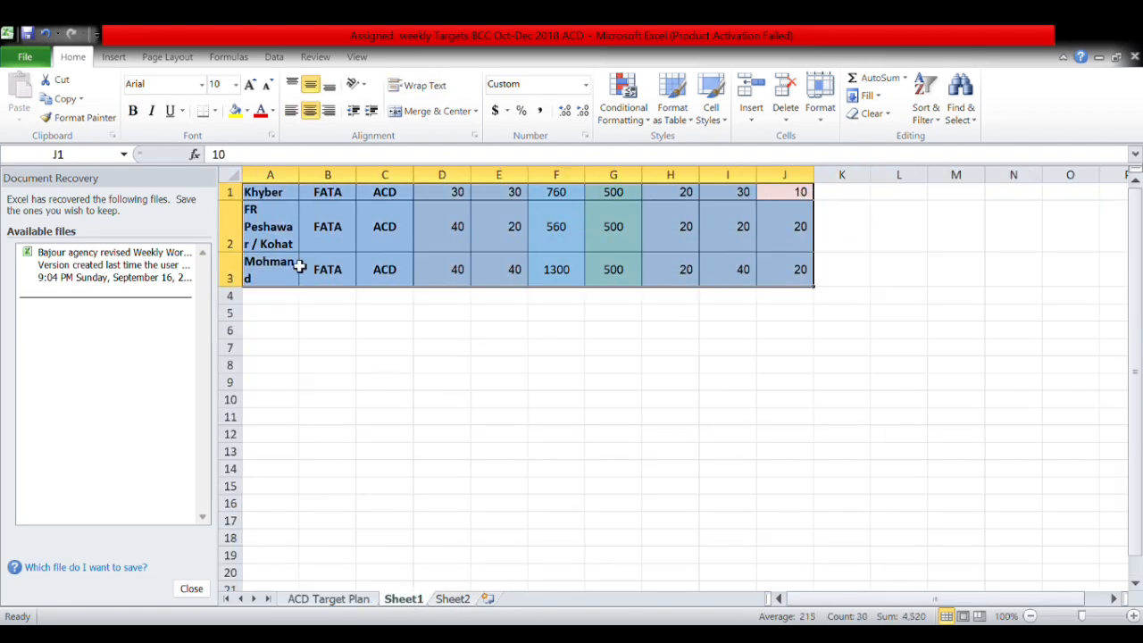
pyautogui.hotkey('ctrl', 'c')
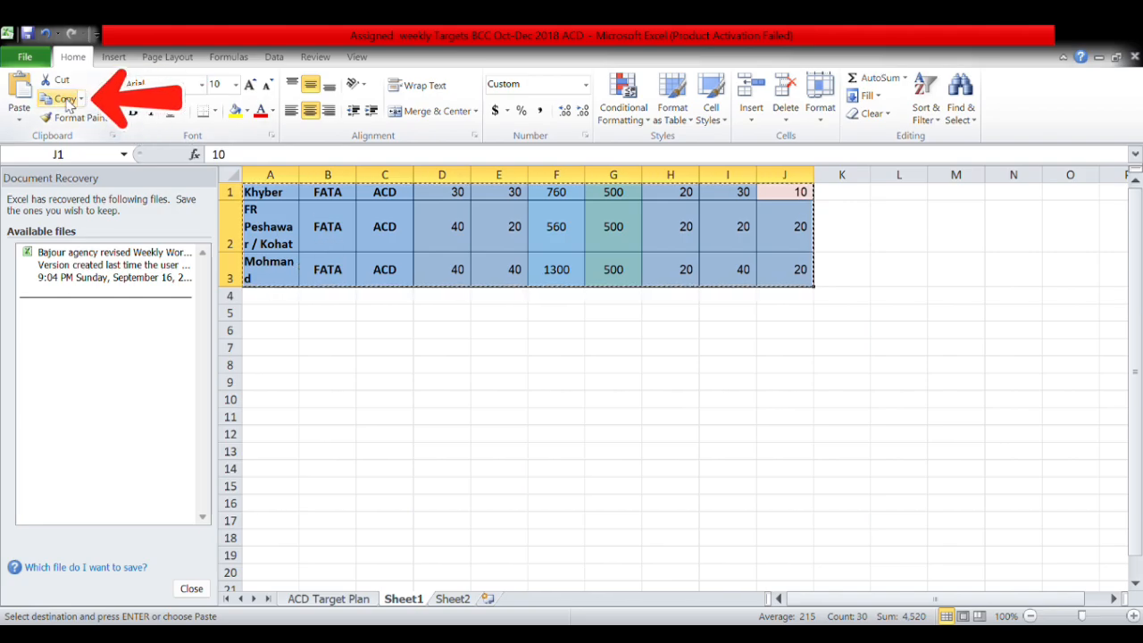
pyautogui.click(454, 600)
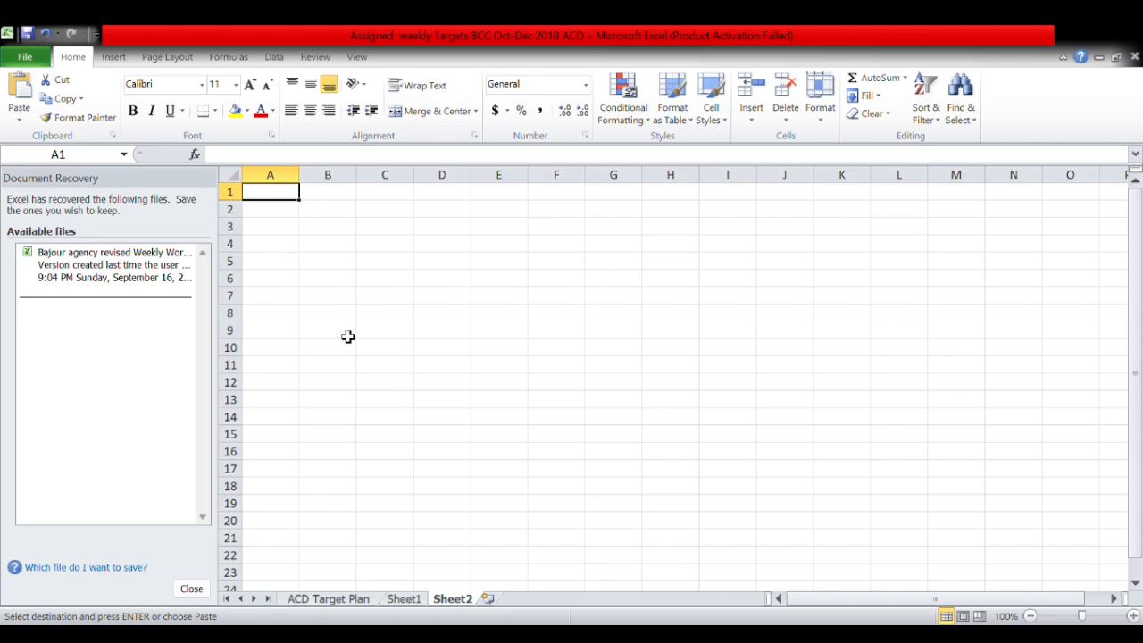
pyautogui.hotkey('ctrl', 'c')
pyautogui.click(403, 598)
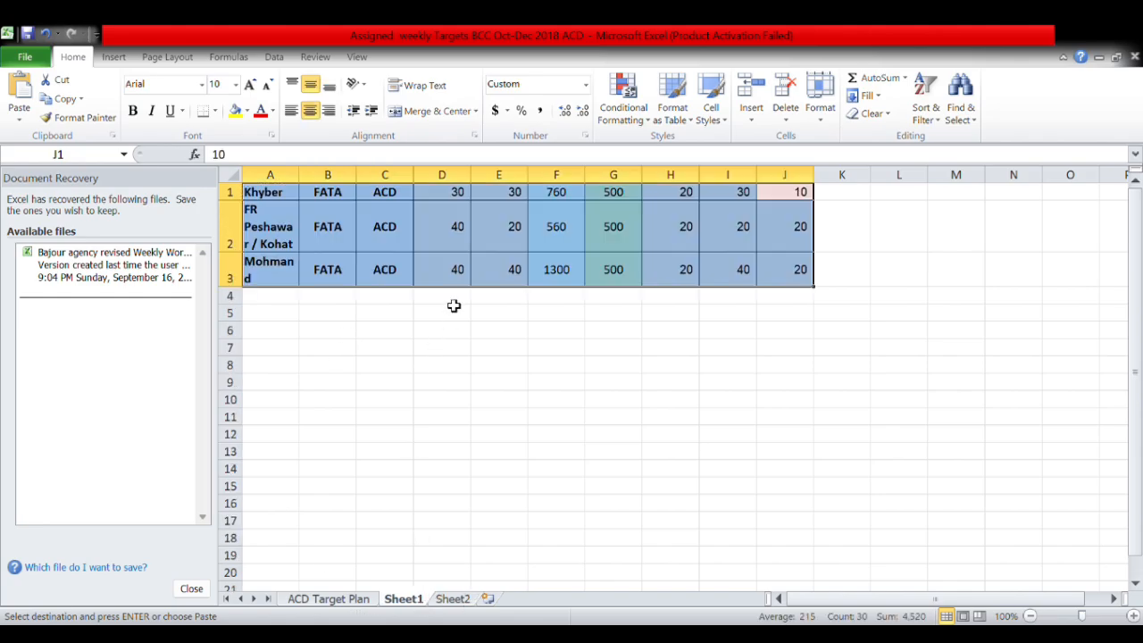
pyautogui.click(465, 248)
pyautogui.moveTo(806, 191); pyautogui.dragTo(266, 277)
# Paste the district rows into A1 of Sheet2, keeping their colours and bold text.
pyautogui.click(450, 600)
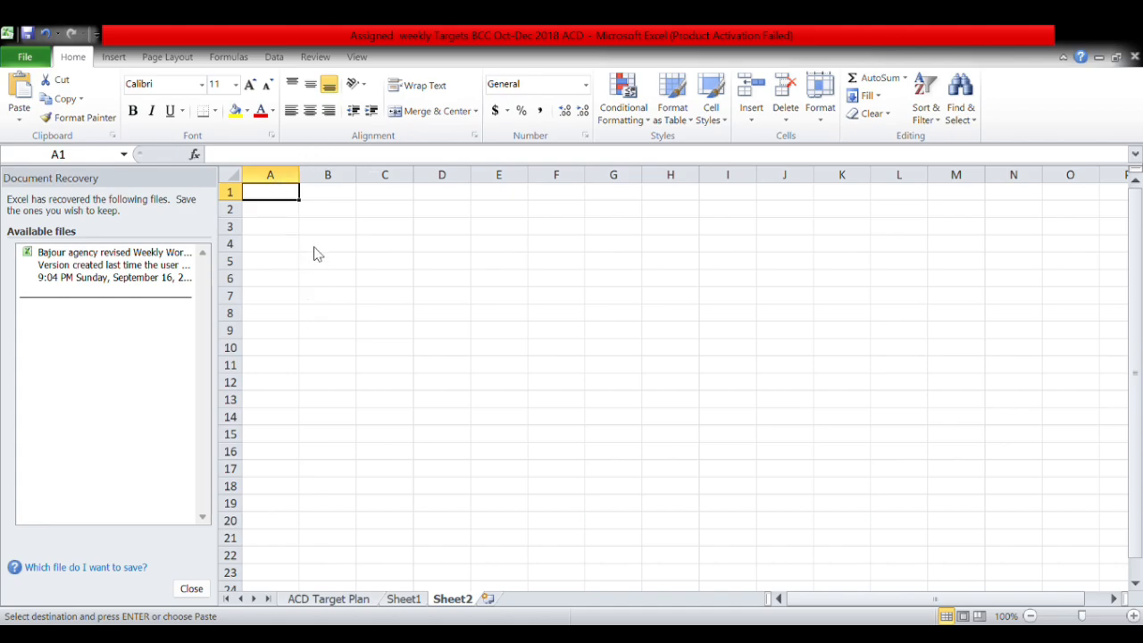
pyautogui.hotkey('ctrl', 'v')
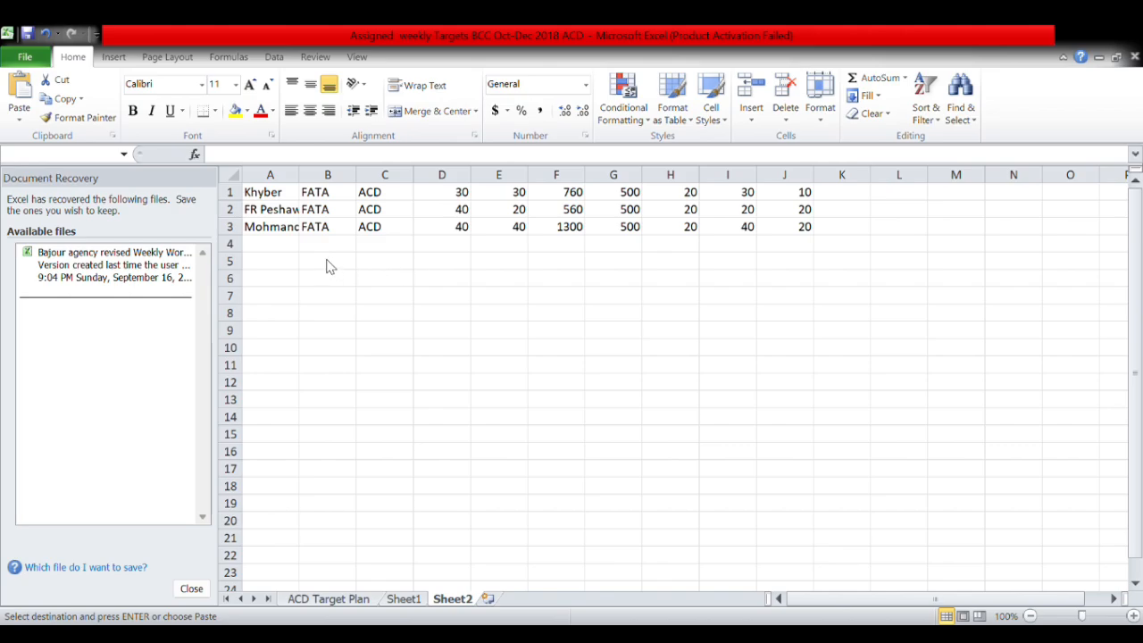
pyautogui.click(301, 270)
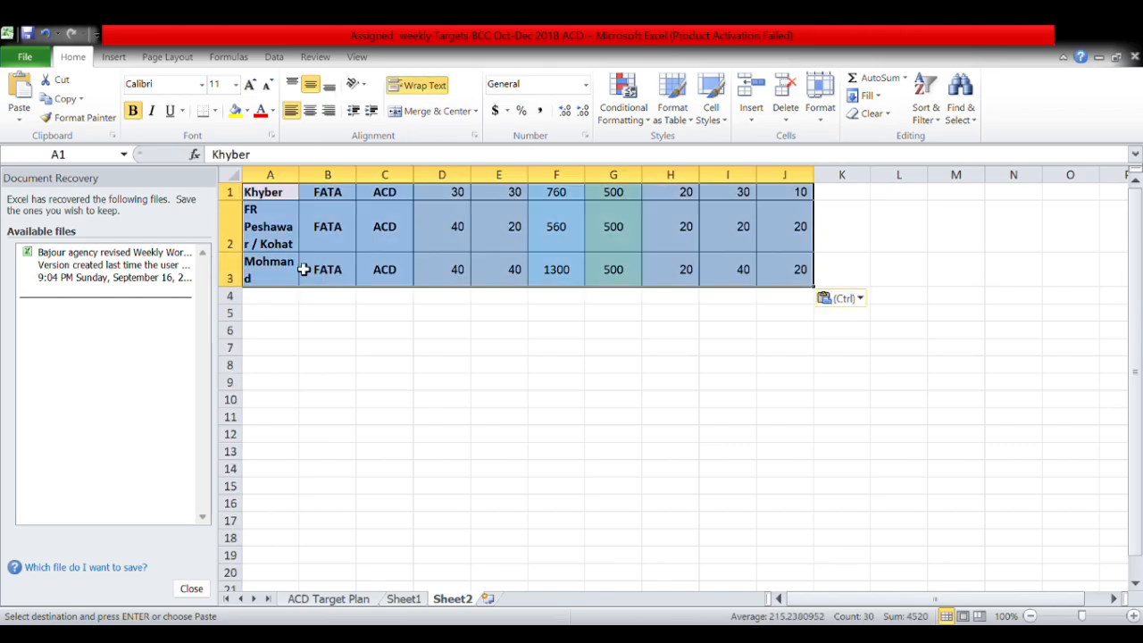
pyautogui.click(375, 346)
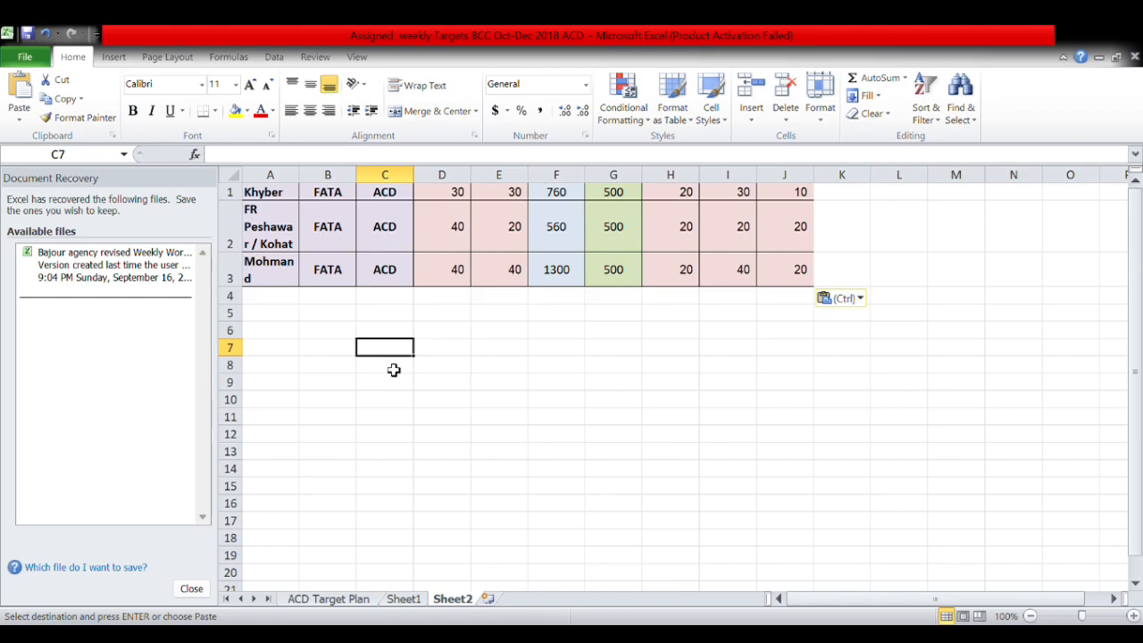
# Enter the first shortcut note: ctrl+v in C7 and paste in D7.
pyautogui.write('c')
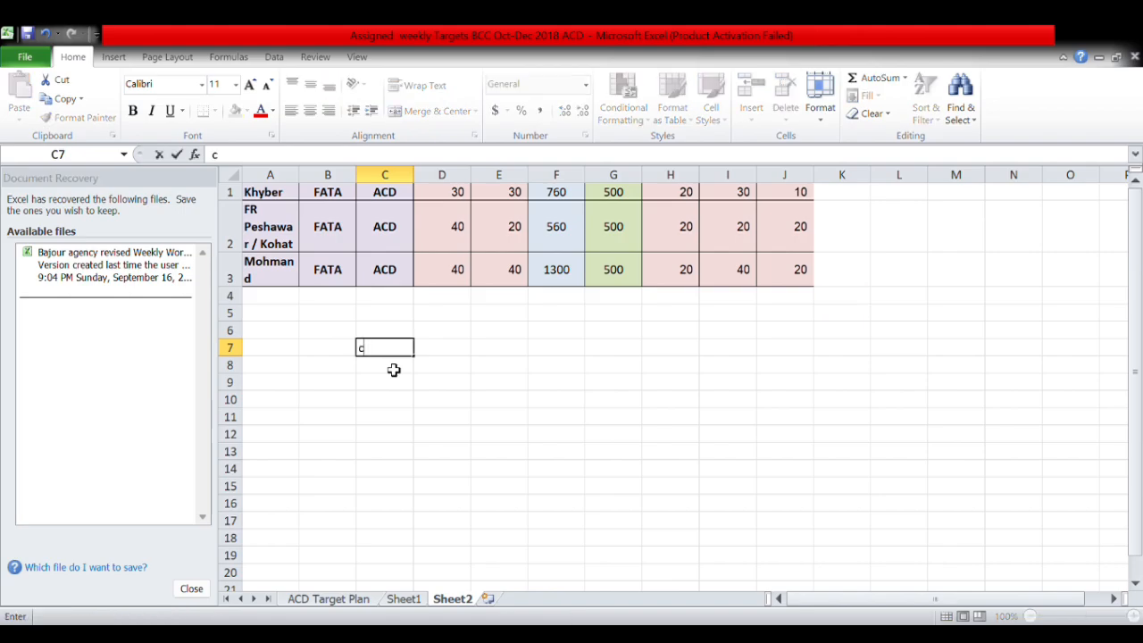
pyautogui.write('trl+v')
pyautogui.click(453, 352)
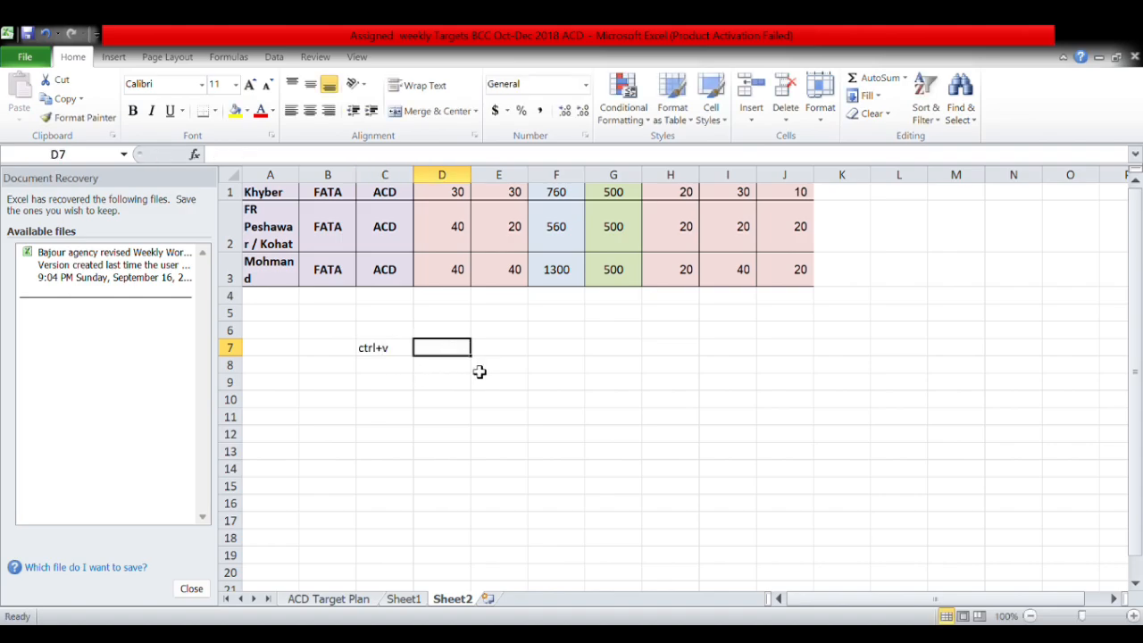
pyautogui.write('pas')
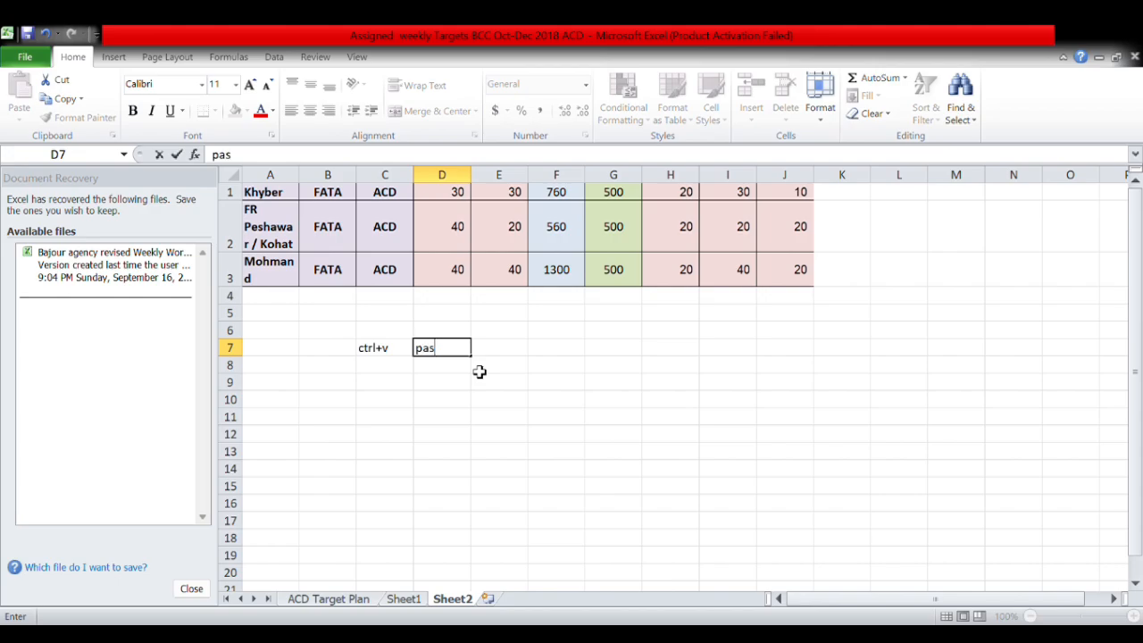
pyautogui.write('ete')
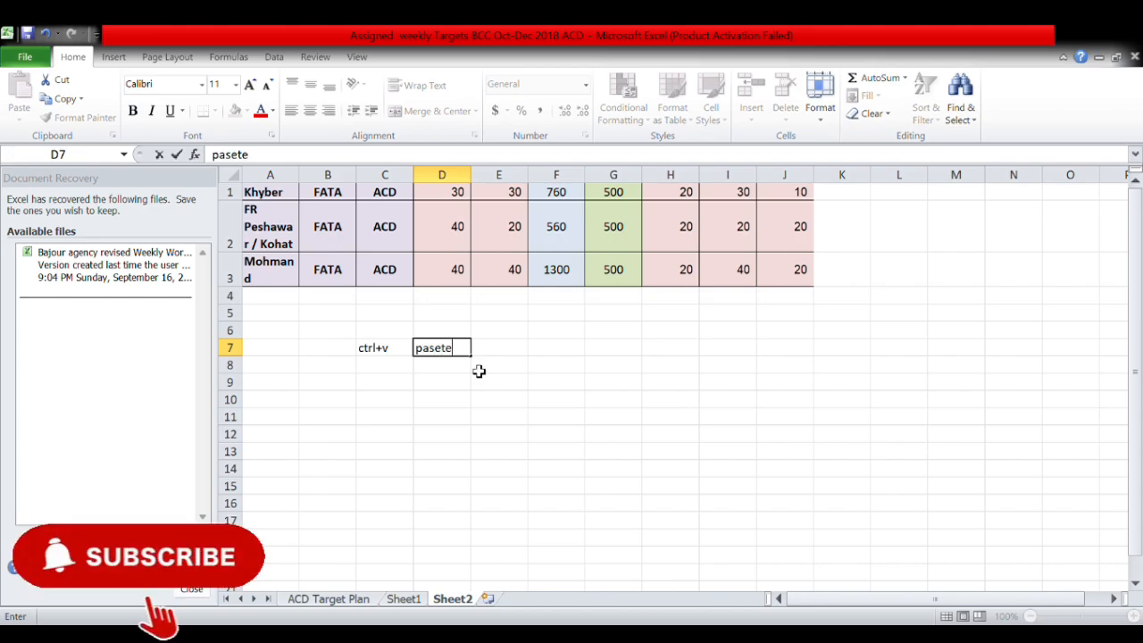
pyautogui.press('BackSpace')
pyautogui.press('BackSpace')
pyautogui.press('BackSpace')
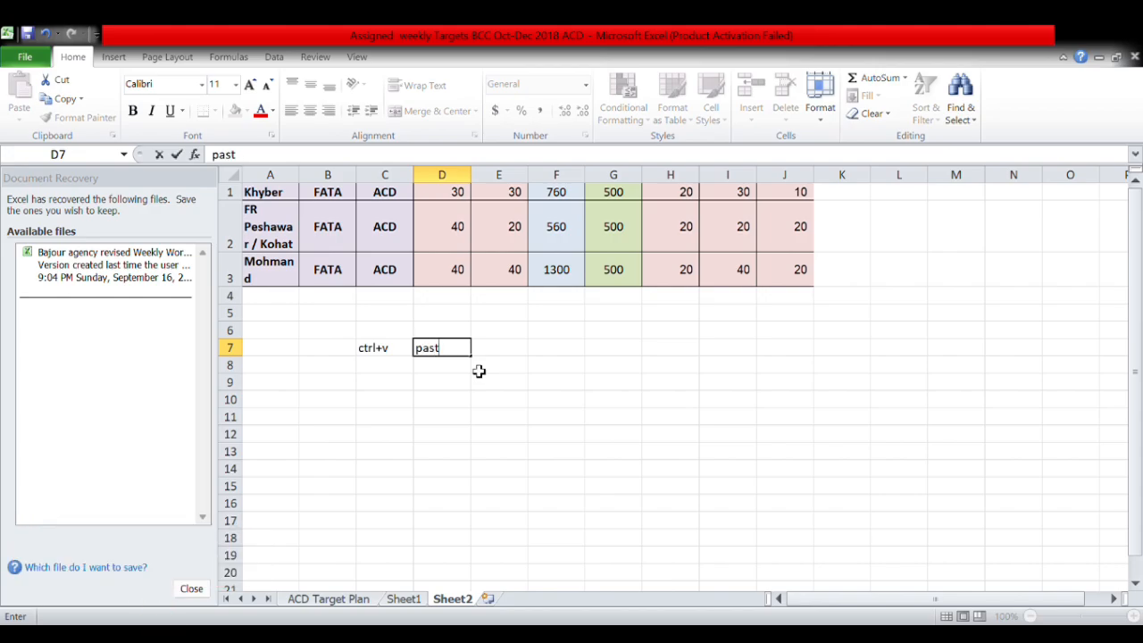
pyautogui.click(394, 366)
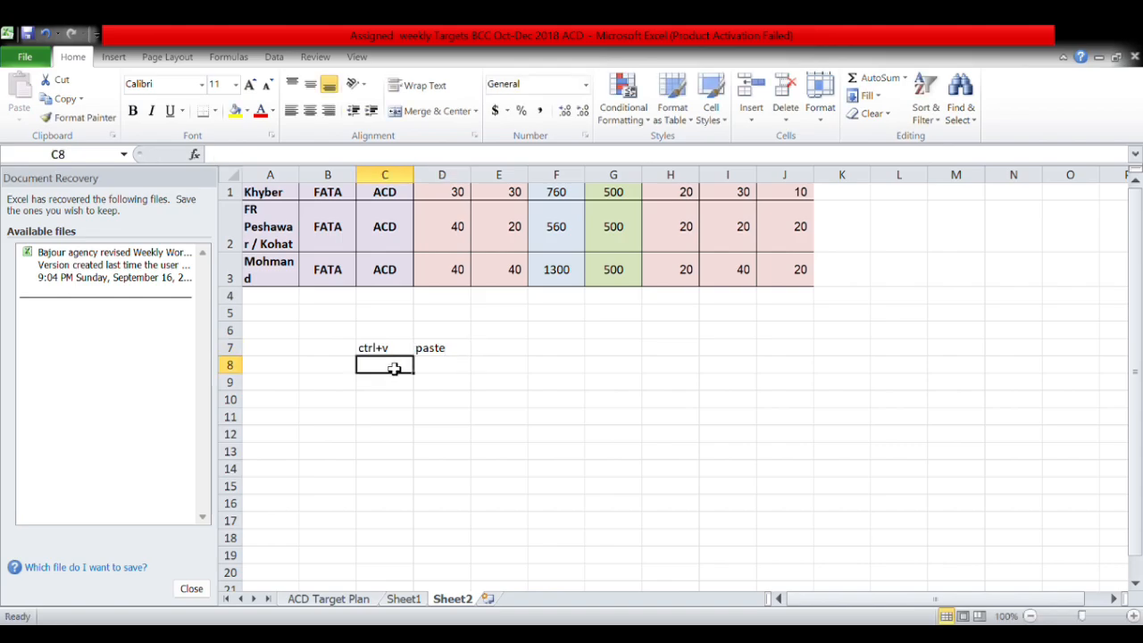
# Fill C8 and C9 from C7 and edit them to read ctrl+c and ctrl+x.
pyautogui.moveTo(408, 350); pyautogui.dragTo(388, 387)
pyautogui.hotkey('ctrl', 'v')
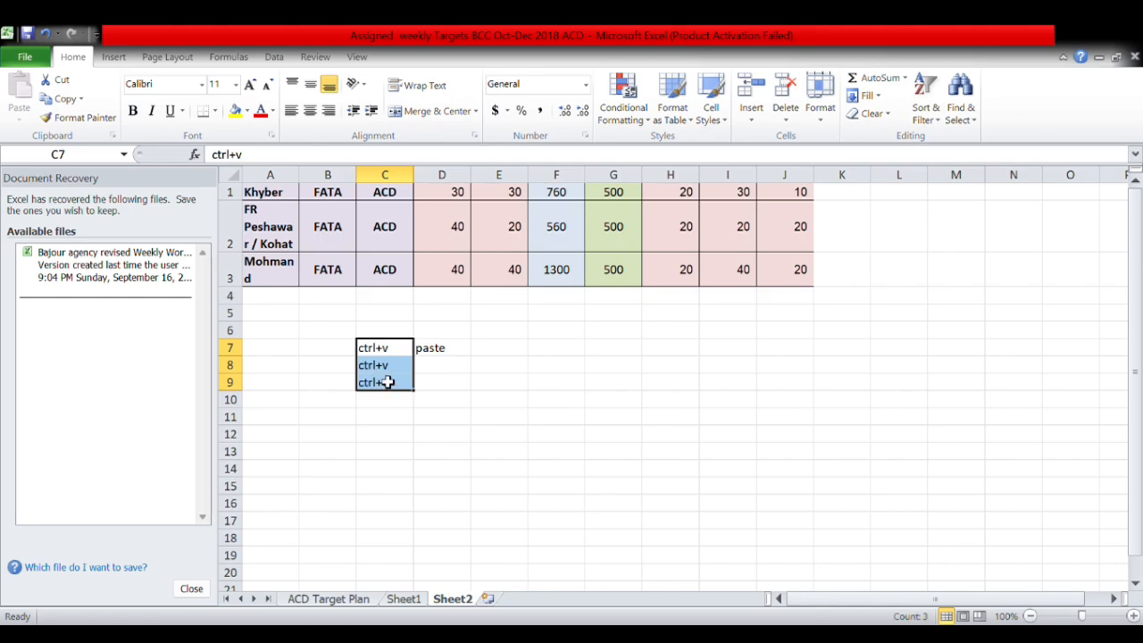
pyautogui.doubleClick(393, 370)
pyautogui.press('BackSpace')
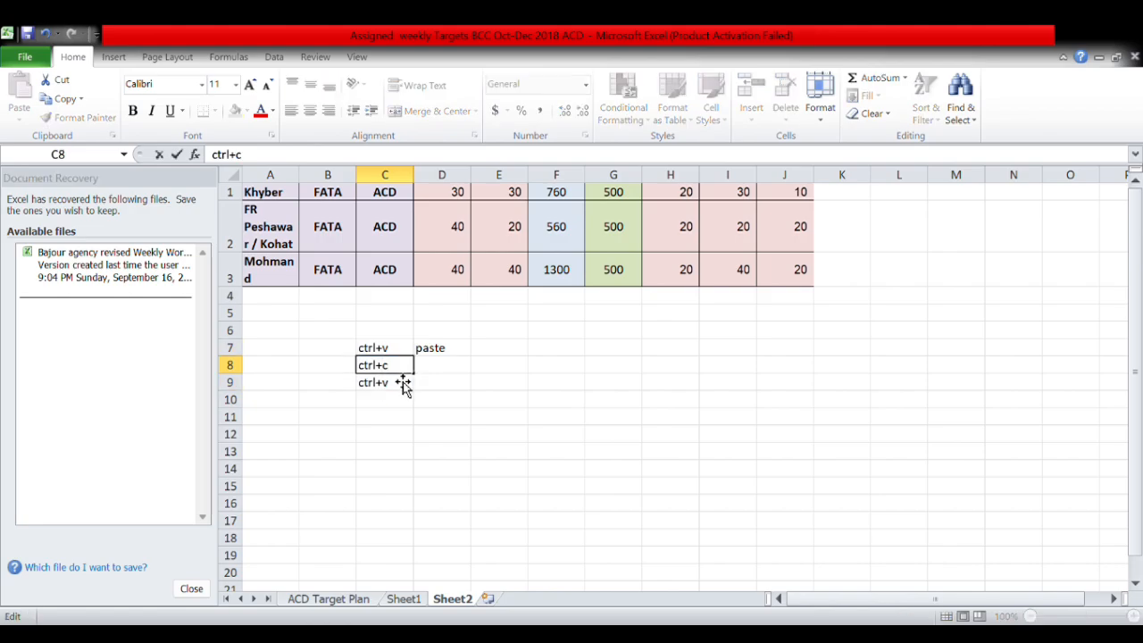
pyautogui.press('Return')
pyautogui.doubleClick(404, 386)
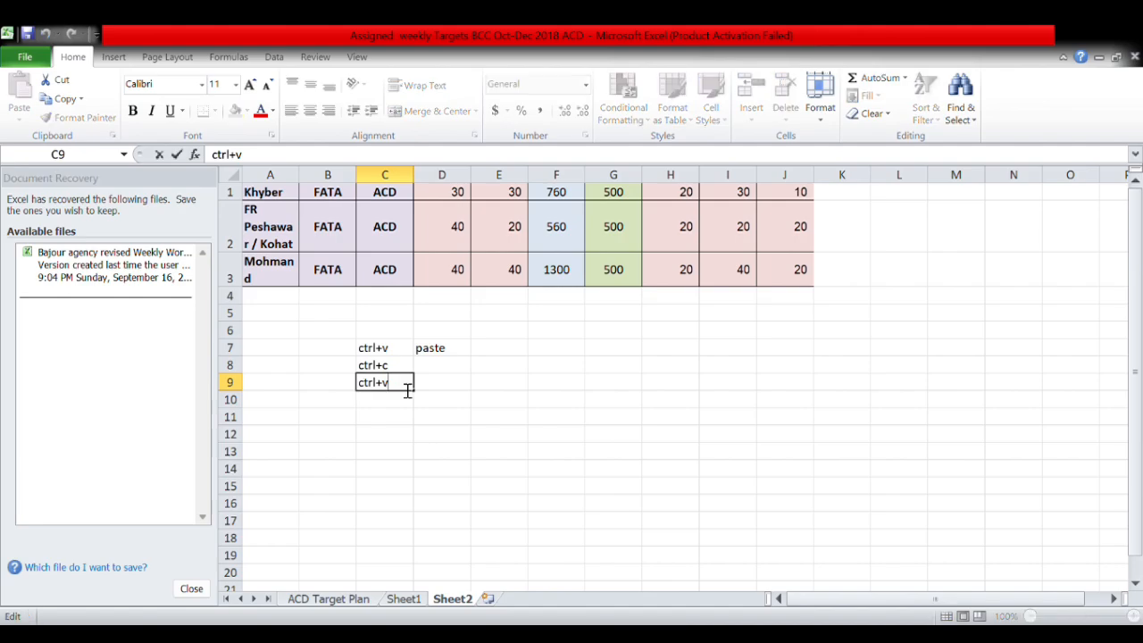
pyautogui.press('BackSpace')
pyautogui.write('x')
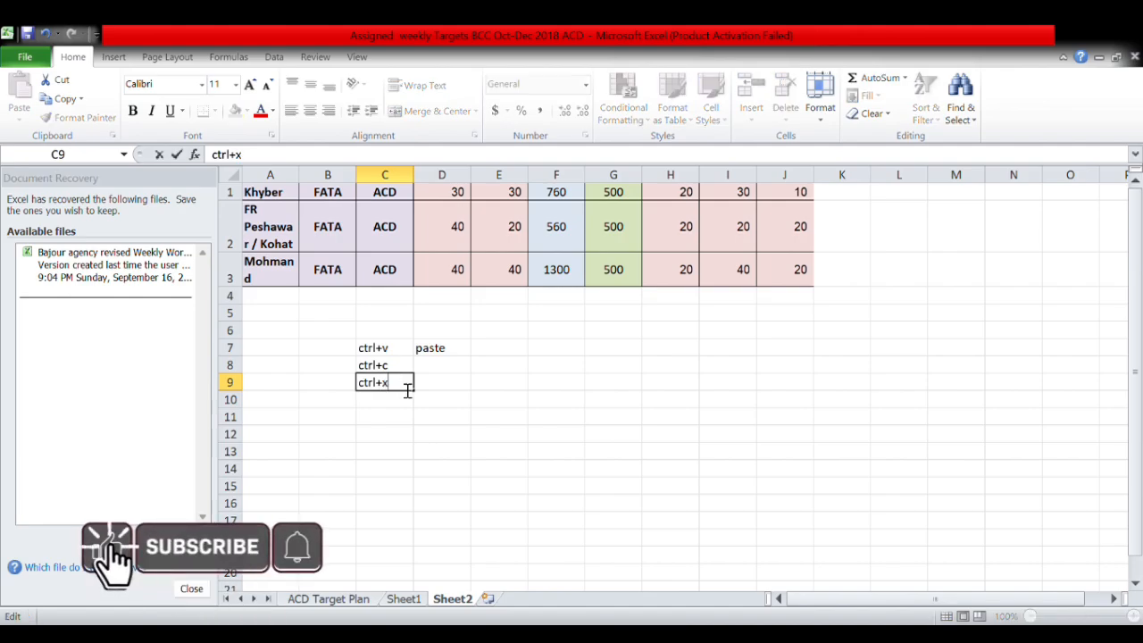
pyautogui.click(438, 365)
# Type copy in D8 and cut in D9.
pyautogui.write('c')
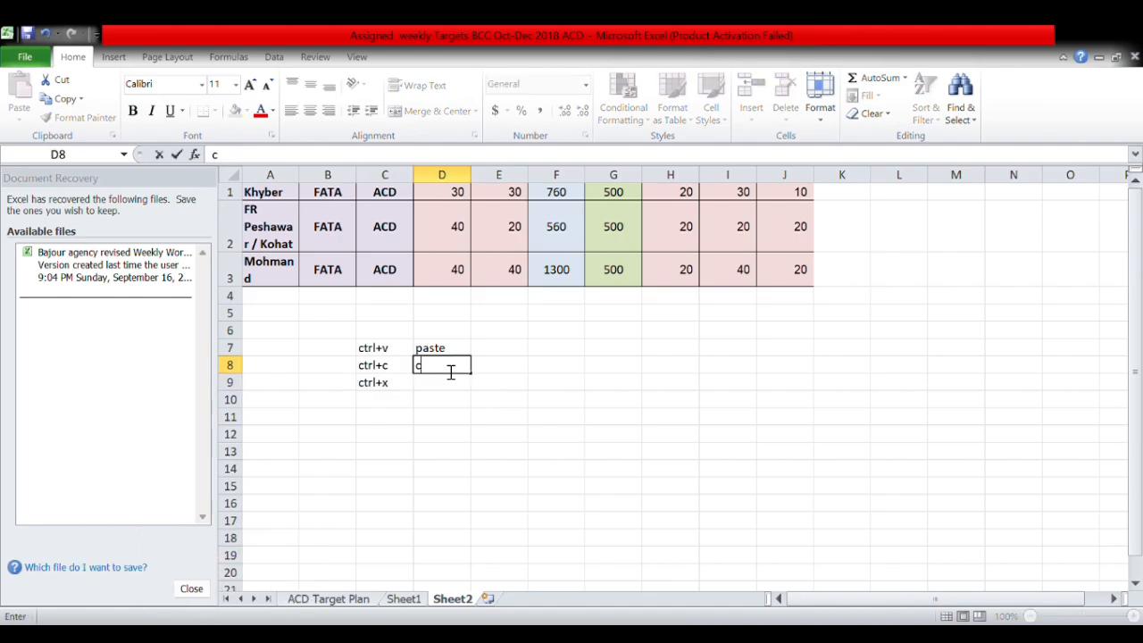
pyautogui.write('opy')
pyautogui.click(446, 383)
pyautogui.write('c')
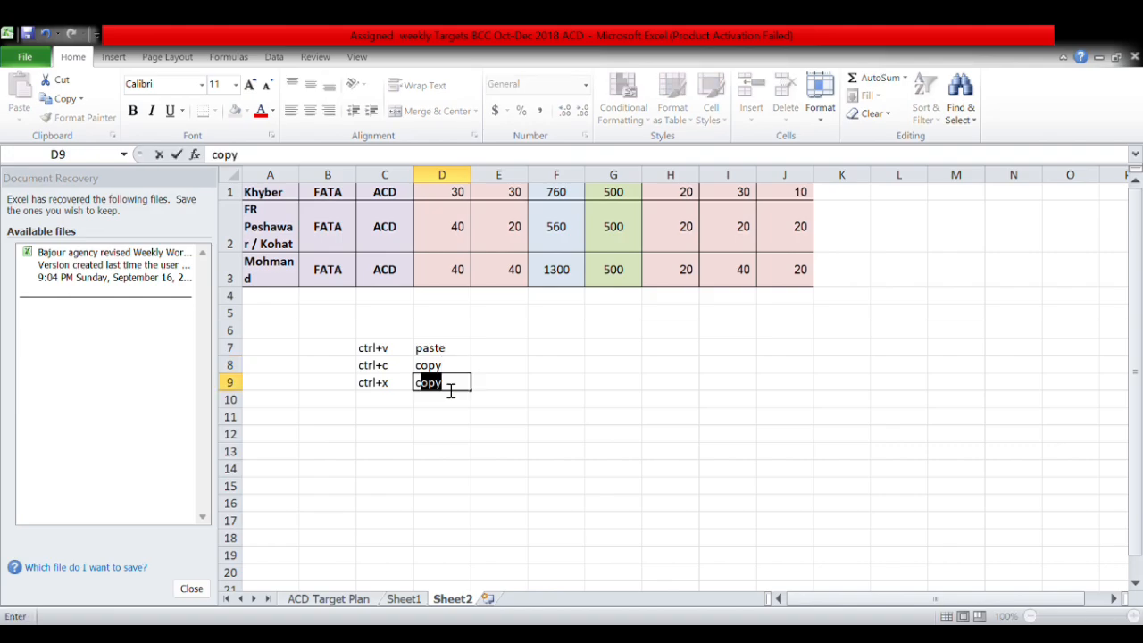
pyautogui.write('ut')
pyautogui.click(384, 404)
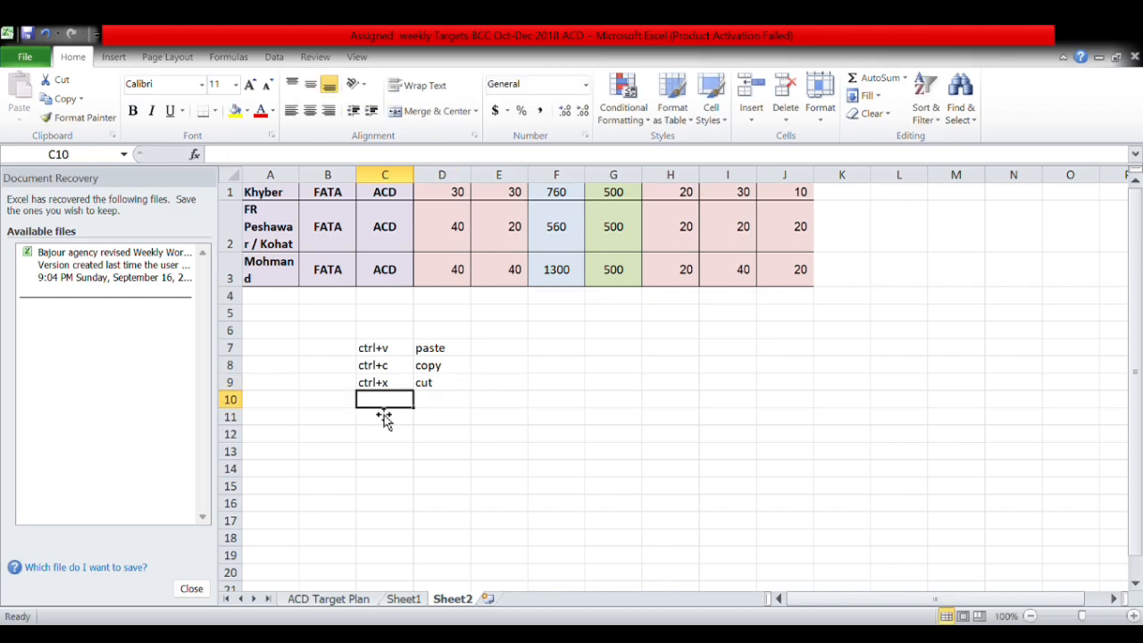
# Select the shortcut list C7:D9 and apply bold formatting to it.
pyautogui.moveTo(460, 349); pyautogui.dragTo(370, 384)
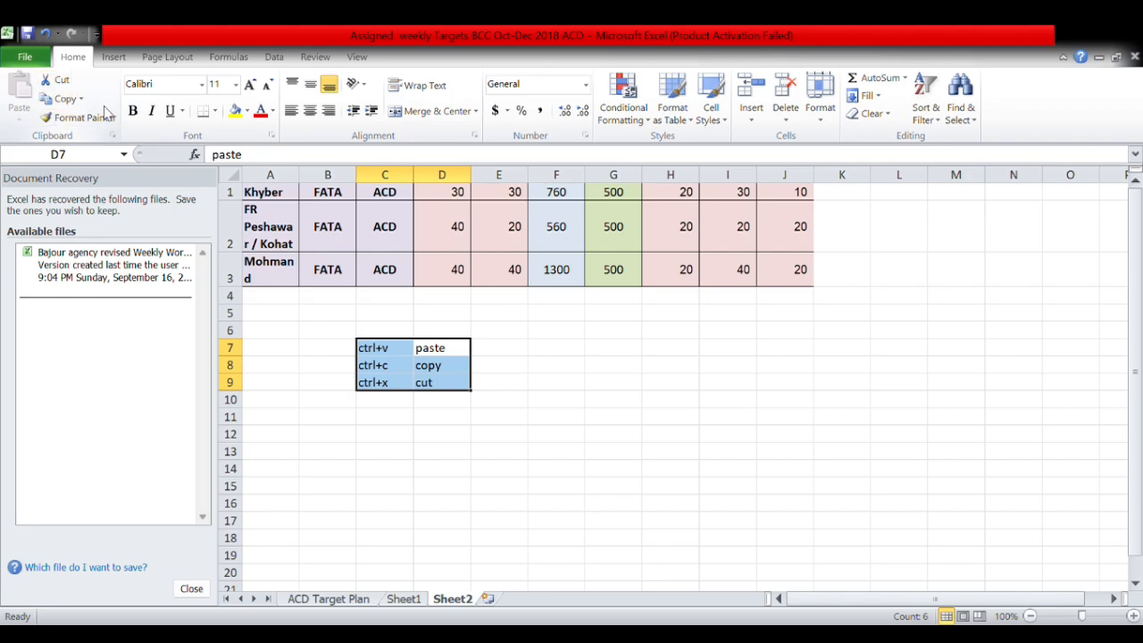
pyautogui.click(134, 110)
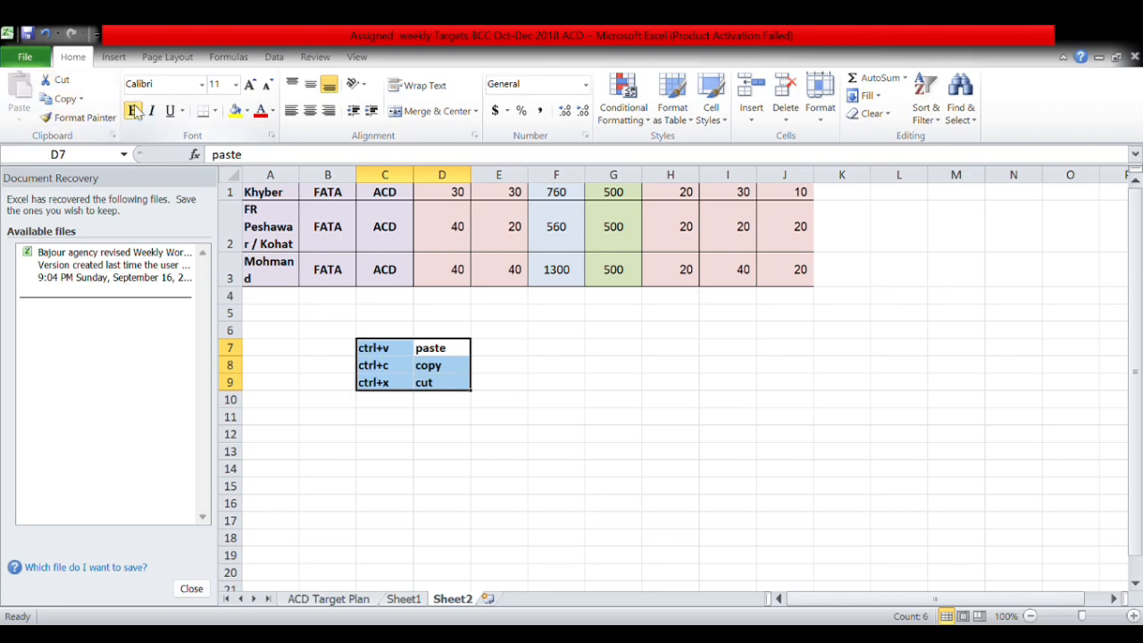
pyautogui.click(453, 350)
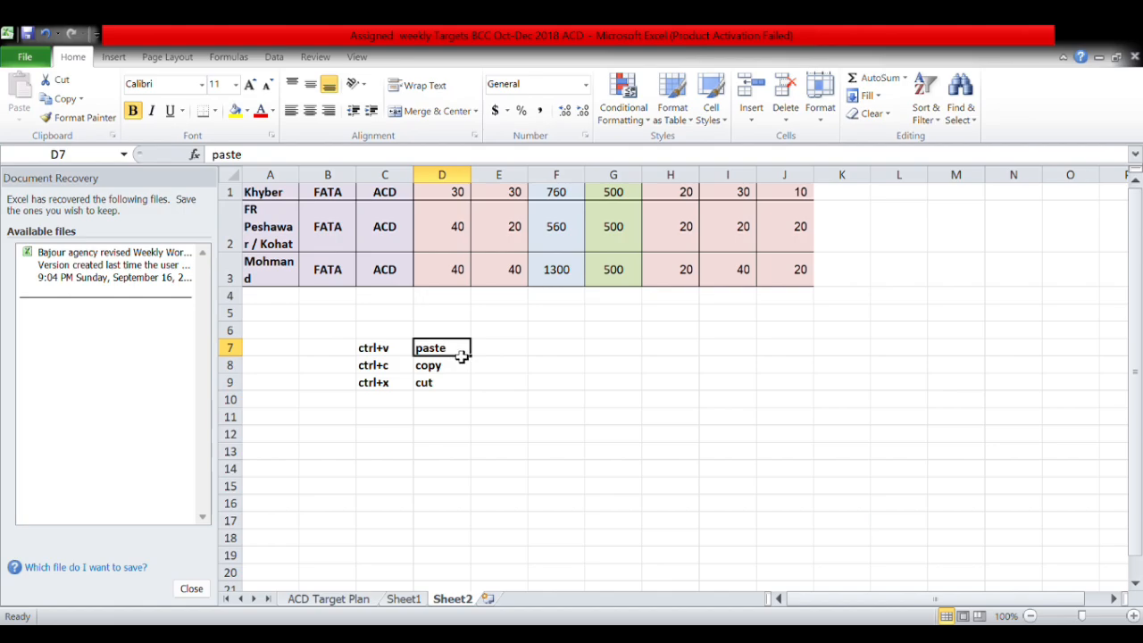
pyautogui.moveTo(457, 352); pyautogui.dragTo(381, 379)
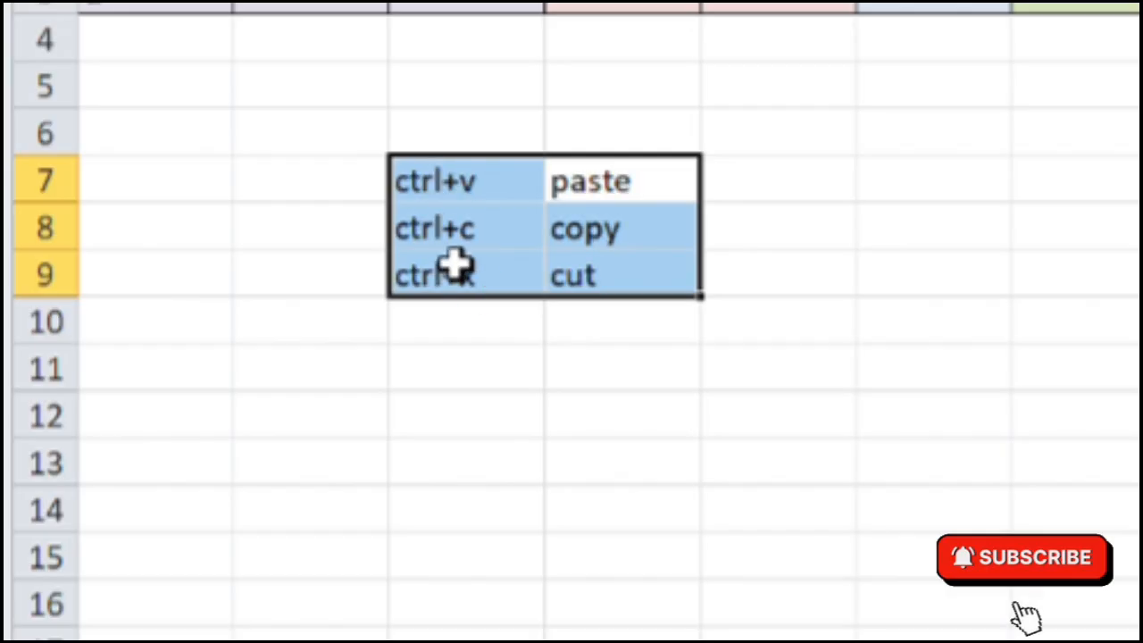
pyautogui.keyDown('ctrl'); pyautogui.click(451, 250); pyautogui.keyUp('ctrl')
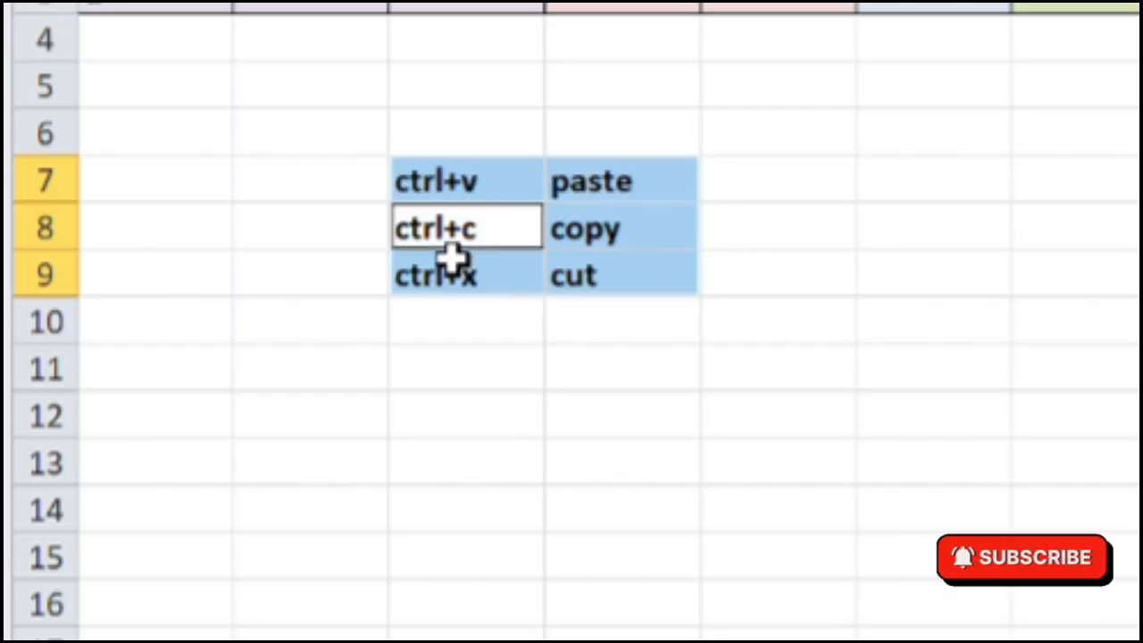
pyautogui.click(725, 193)
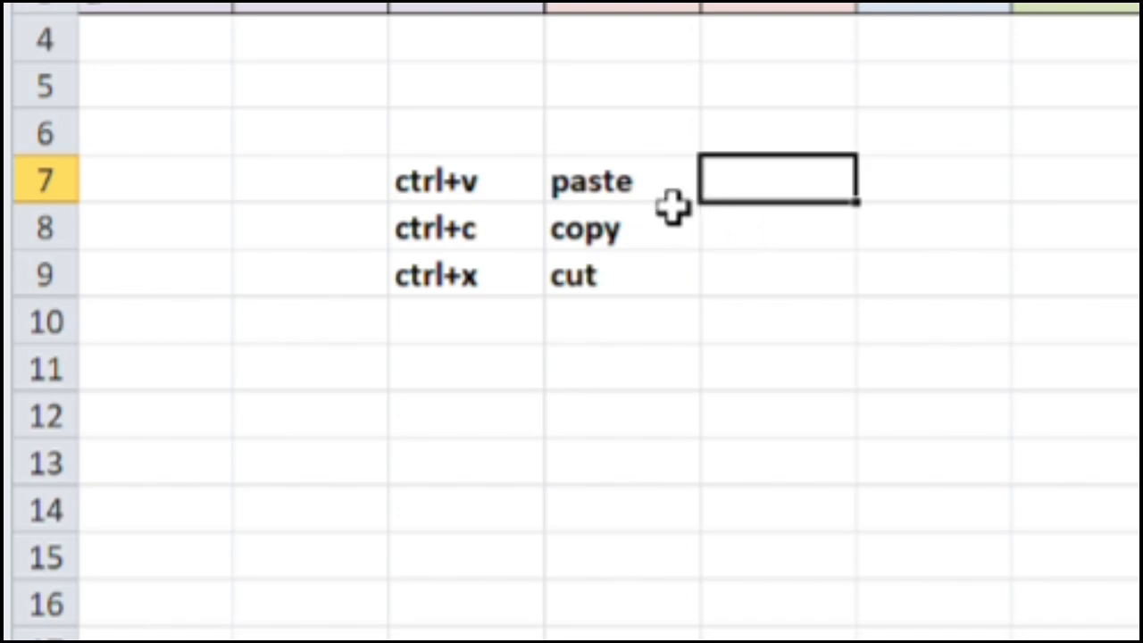
pyautogui.moveTo(668, 198); pyautogui.dragTo(489, 278)
pyautogui.keyDown('ctrl'); pyautogui.click(484, 278); pyautogui.keyUp('ctrl')
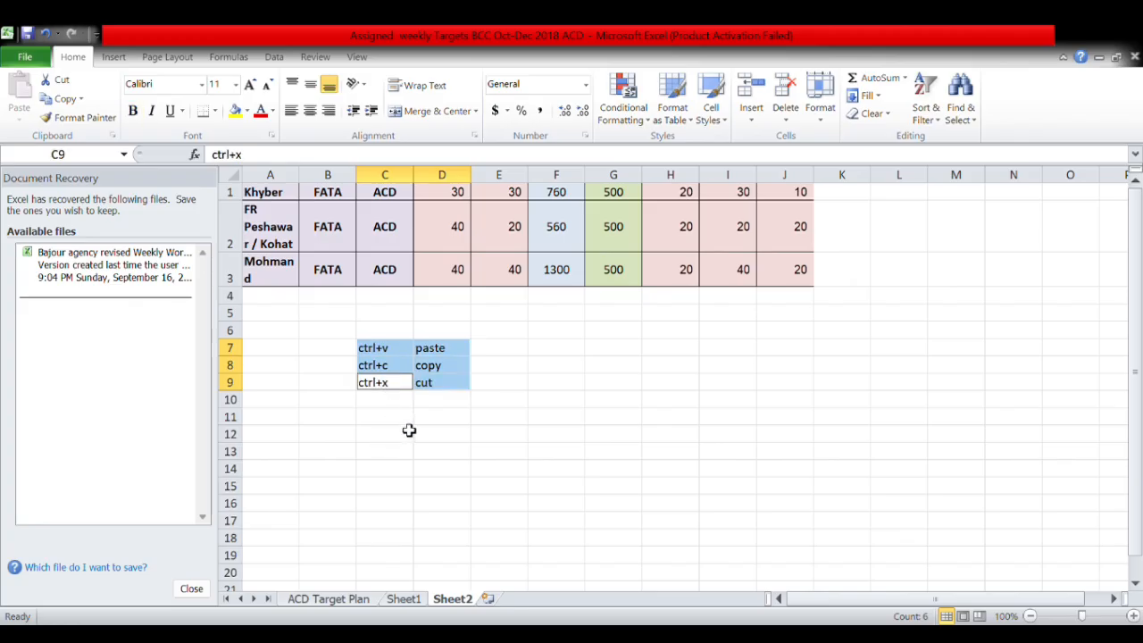
pyautogui.click(406, 404)
# Reselect C7:D9 and toggle bold until the whole list ends up bold.
pyautogui.moveTo(434, 350); pyautogui.dragTo(382, 384)
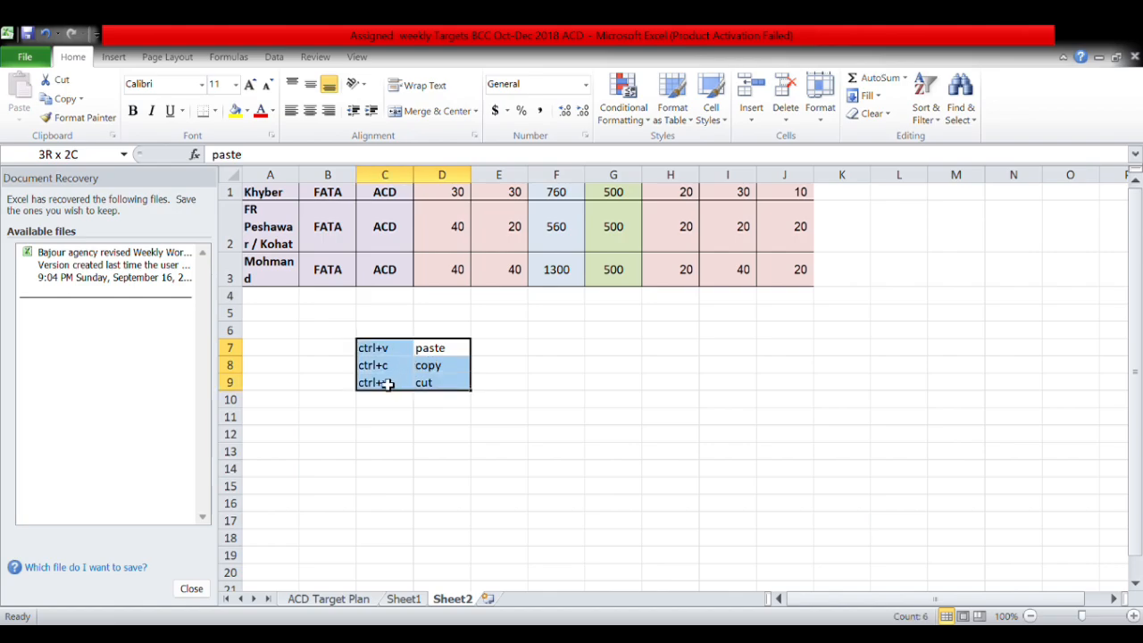
pyautogui.hotkey('ctrl', 'b')
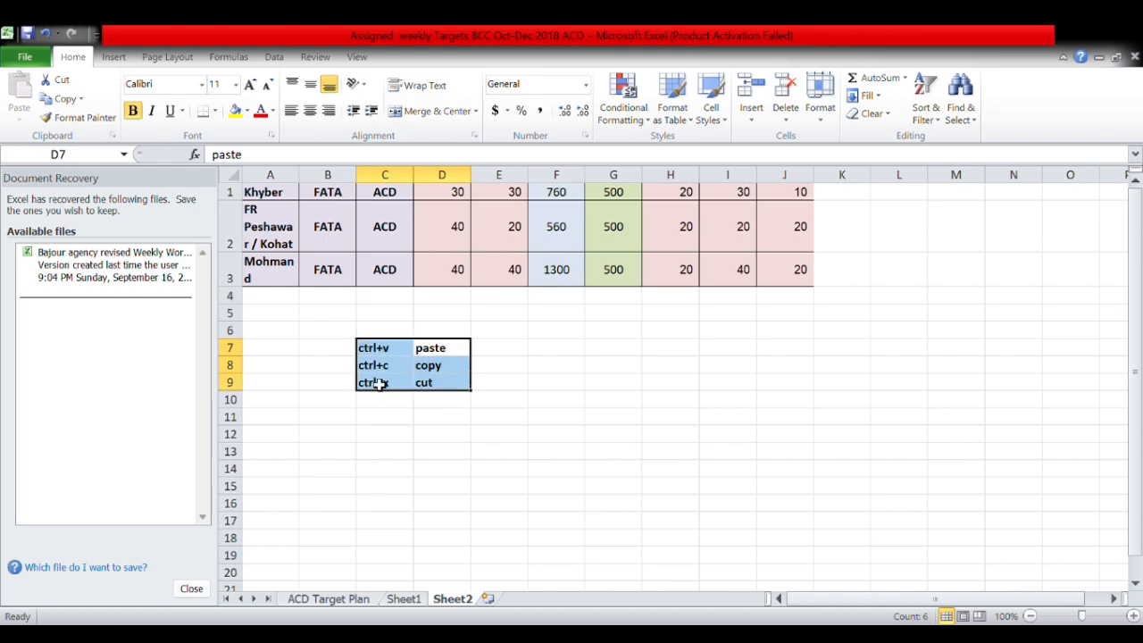
pyautogui.click(133, 112)
pyautogui.click(134, 115)
pyautogui.click(381, 404)
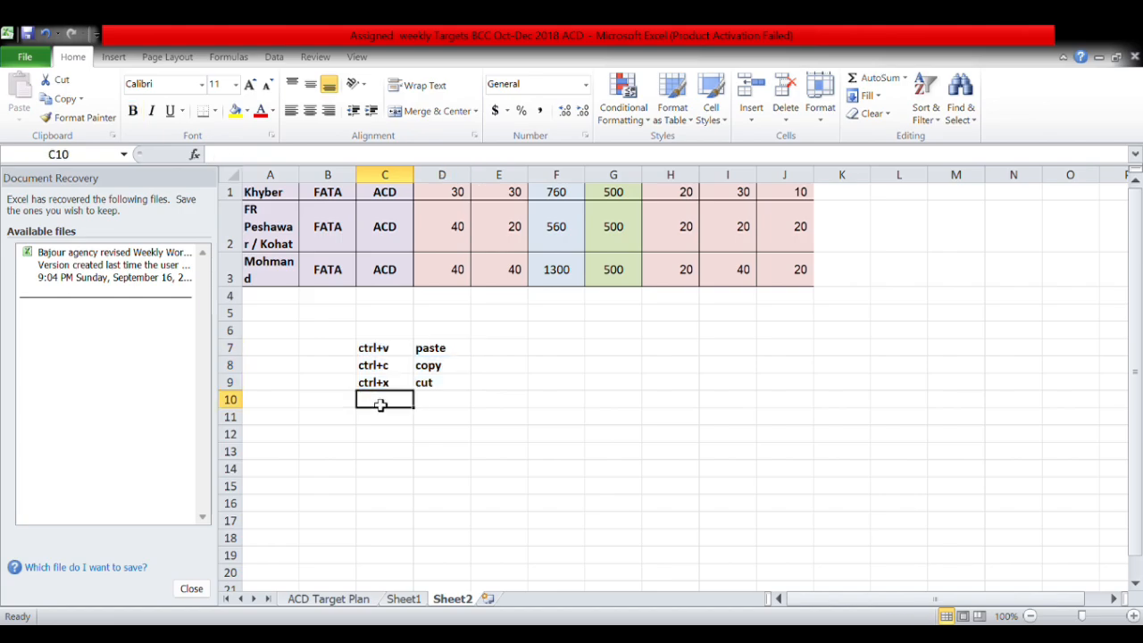
# Type CTRL+B in C10 and BOLD in D10, then select C7:D10.
pyautogui.write('CTRL+B')
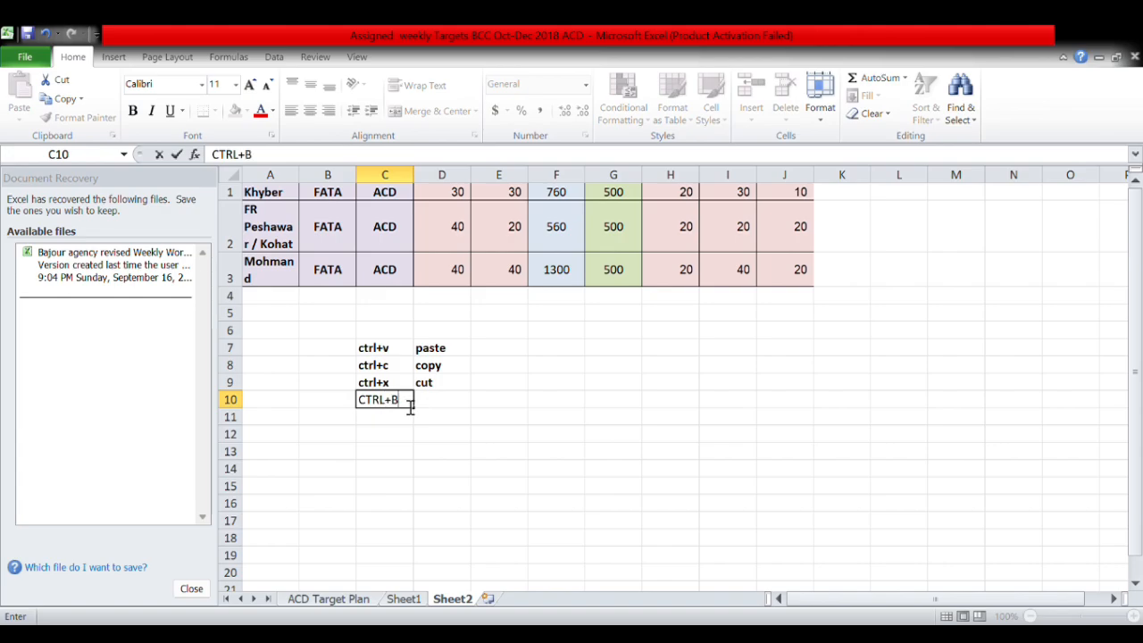
pyautogui.click(426, 405)
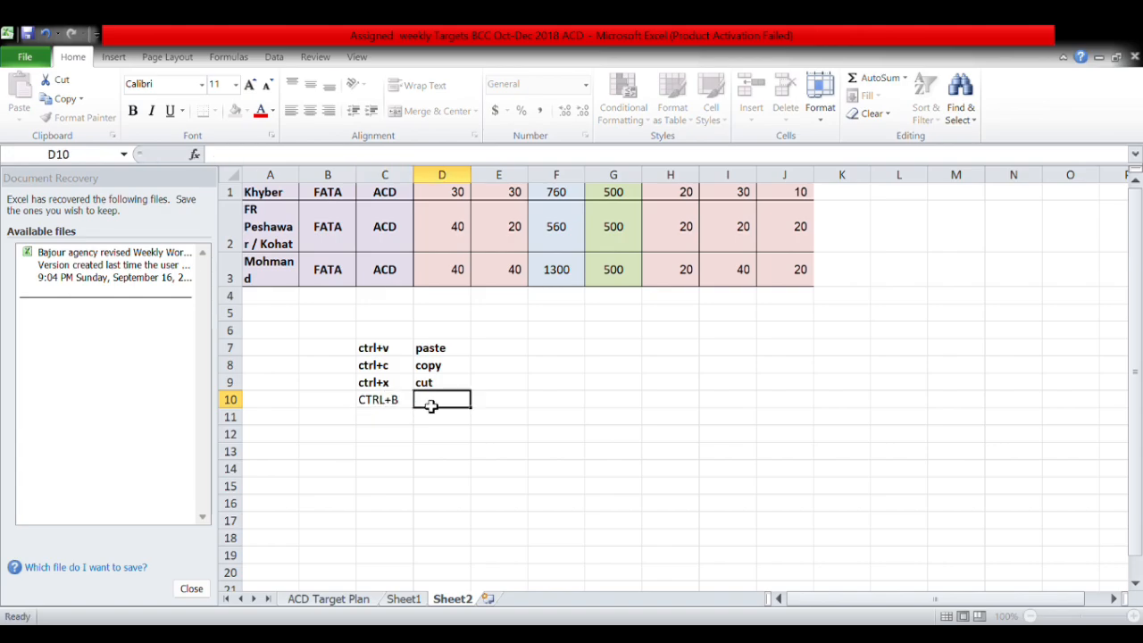
pyautogui.write('BOL')
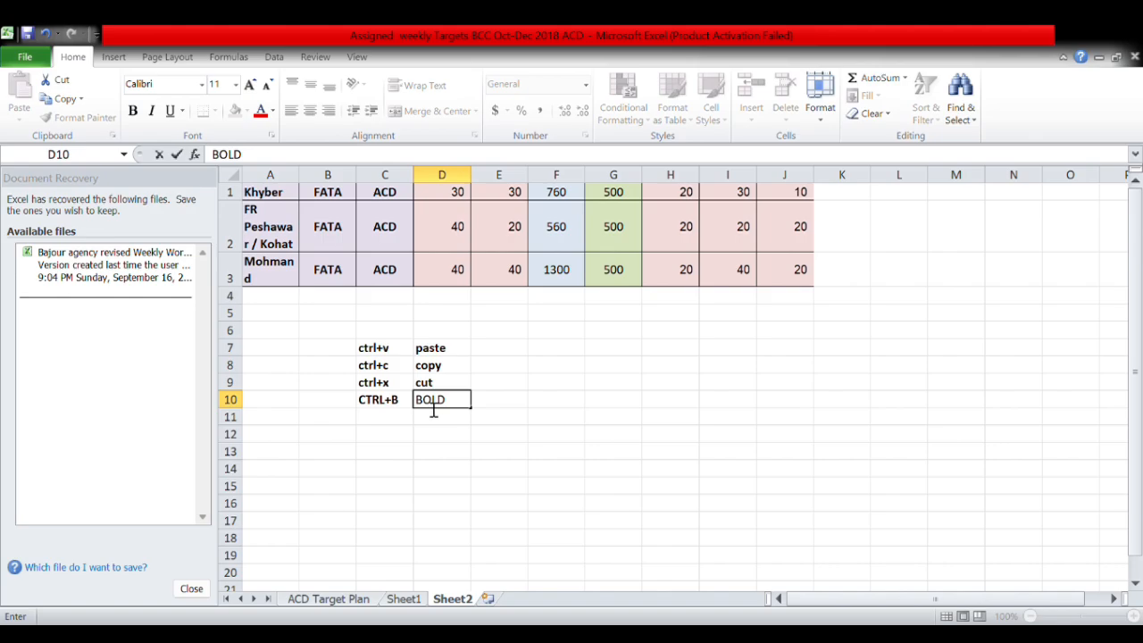
pyautogui.write('D')
pyautogui.click(392, 417)
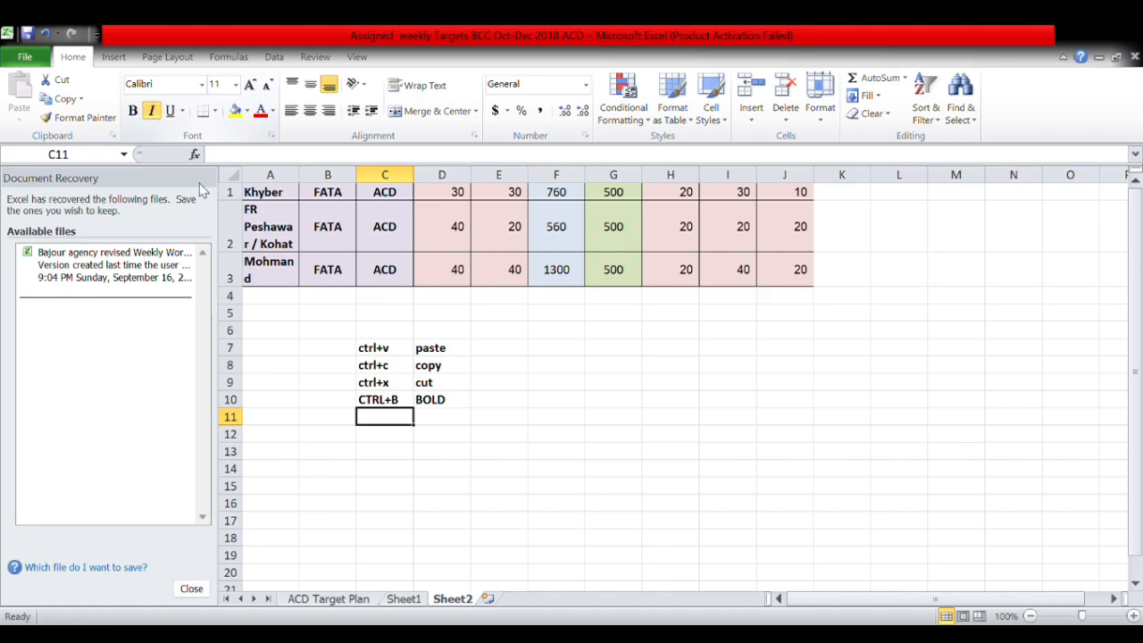
pyautogui.moveTo(459, 355); pyautogui.dragTo(388, 406)
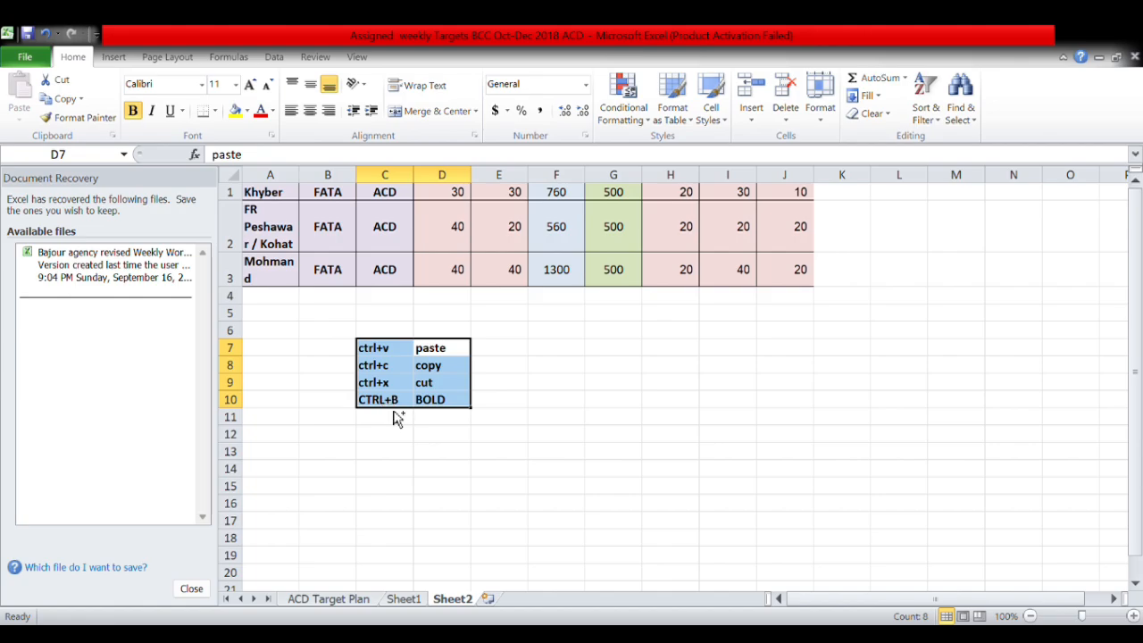
# Underline the four-row list C7:D10, undoing an accidental italic so it stays bold only.
pyautogui.hotkey('ctrl', 'i')
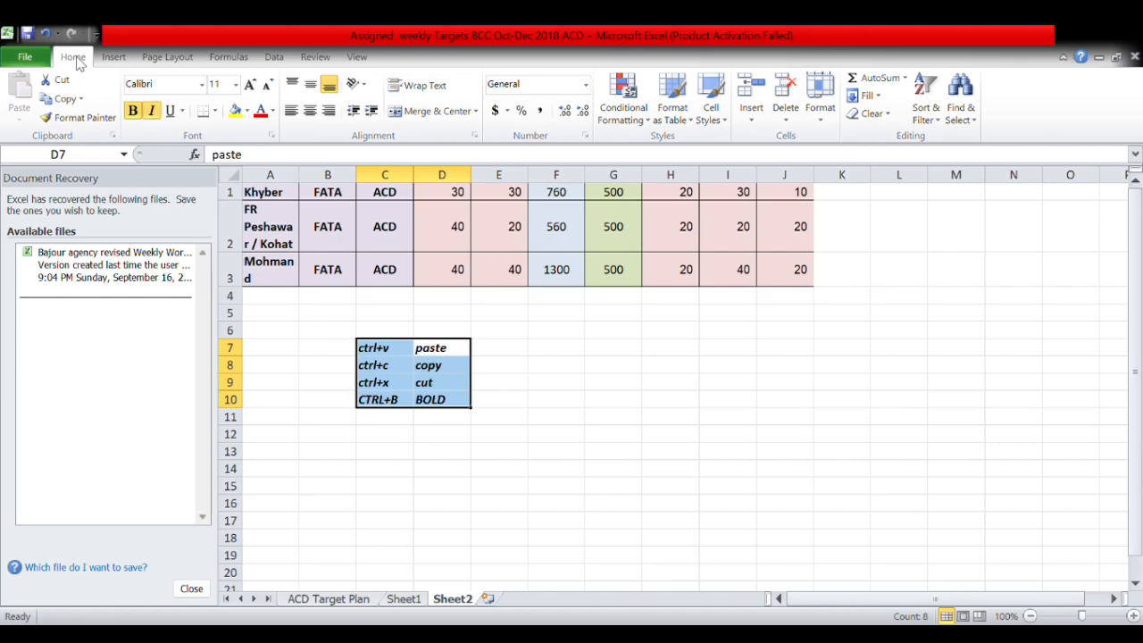
pyautogui.click(153, 111)
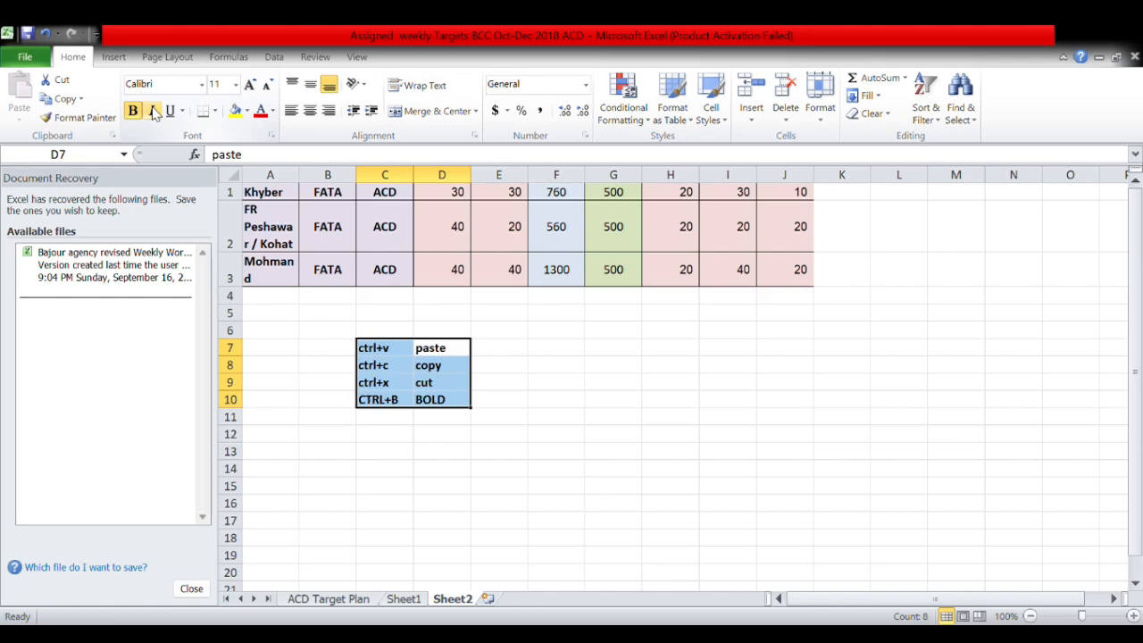
pyautogui.click(171, 111)
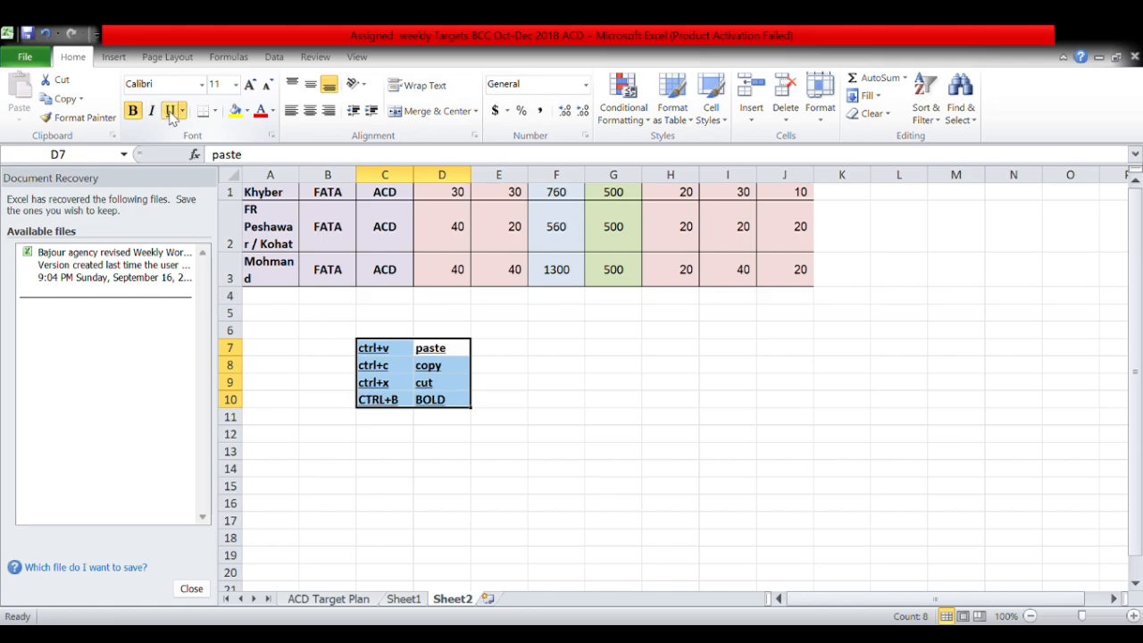
pyautogui.click(171, 114)
pyautogui.click(170, 115)
pyautogui.click(171, 115)
pyautogui.click(391, 418)
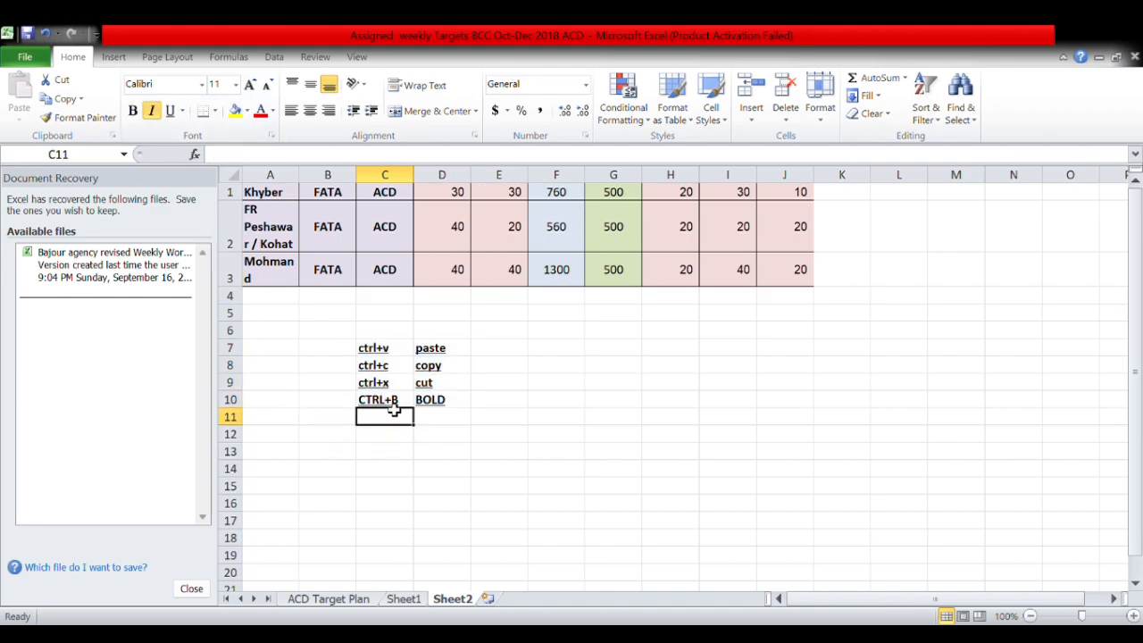
# Add a row 11 entry: CTRL+I in C11 with ITALIC in D11.
pyautogui.doubleClick(394, 403)
pyautogui.moveTo(399, 403); pyautogui.dragTo(372, 410)
pyautogui.hotkey('ctrl', 'c')
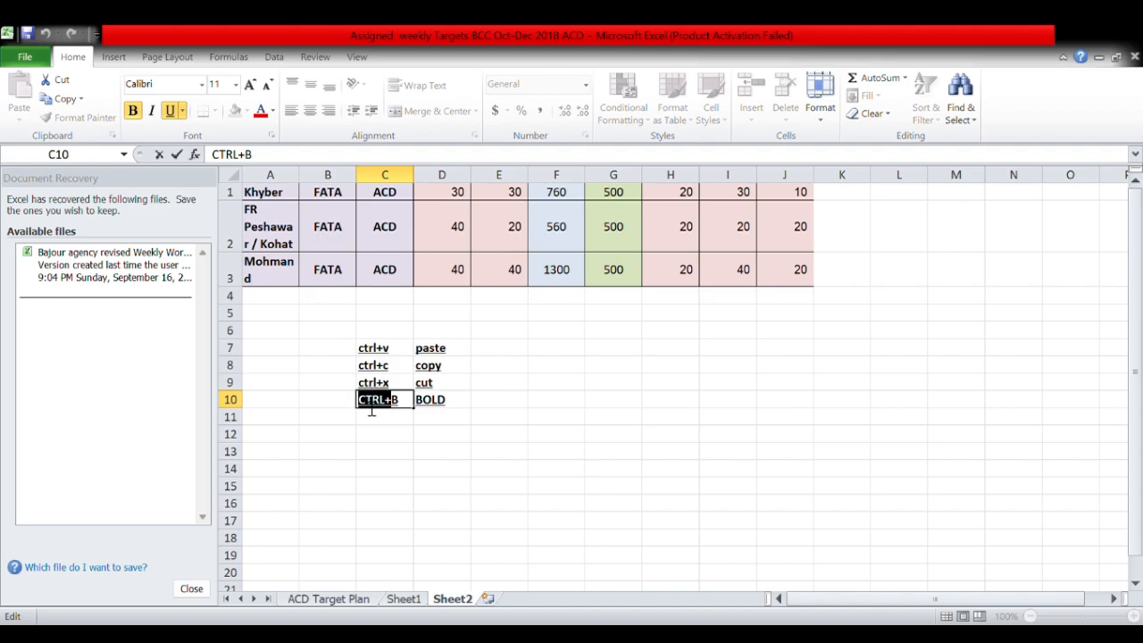
pyautogui.click(375, 422)
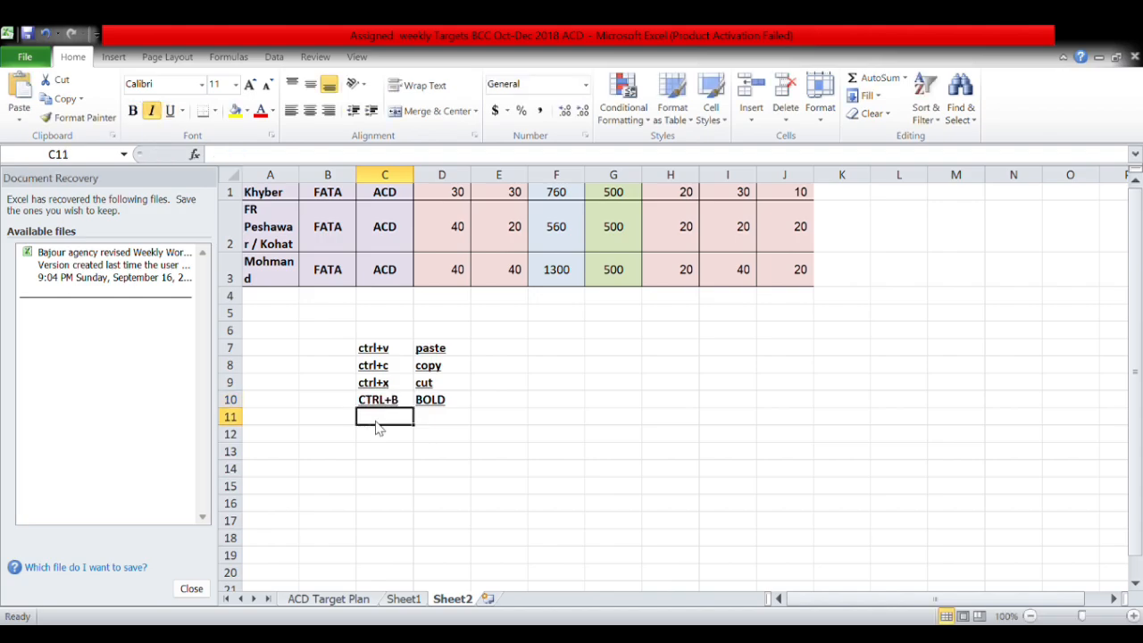
pyautogui.hotkey('ctrl', 'v')
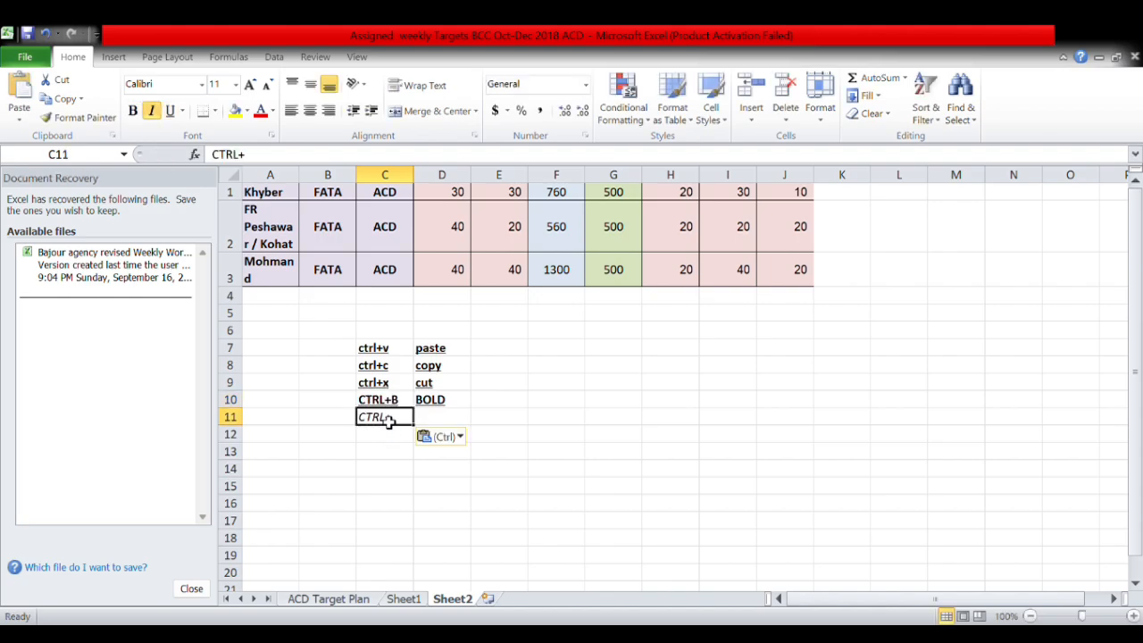
pyautogui.doubleClick(402, 422)
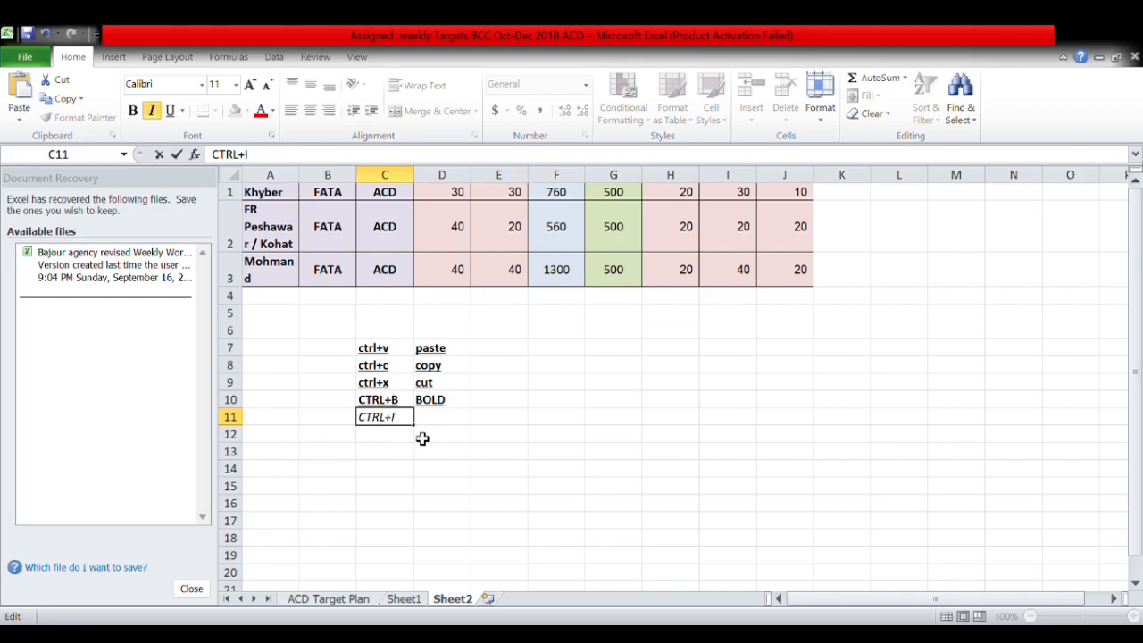
pyautogui.click(435, 423)
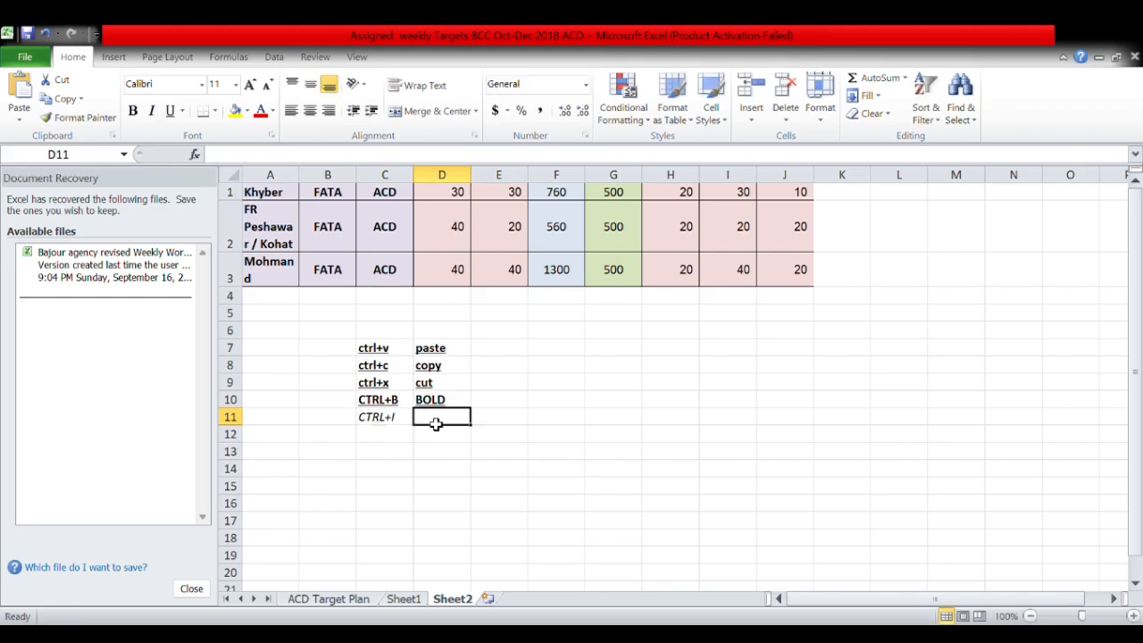
pyautogui.write('ITALIC')
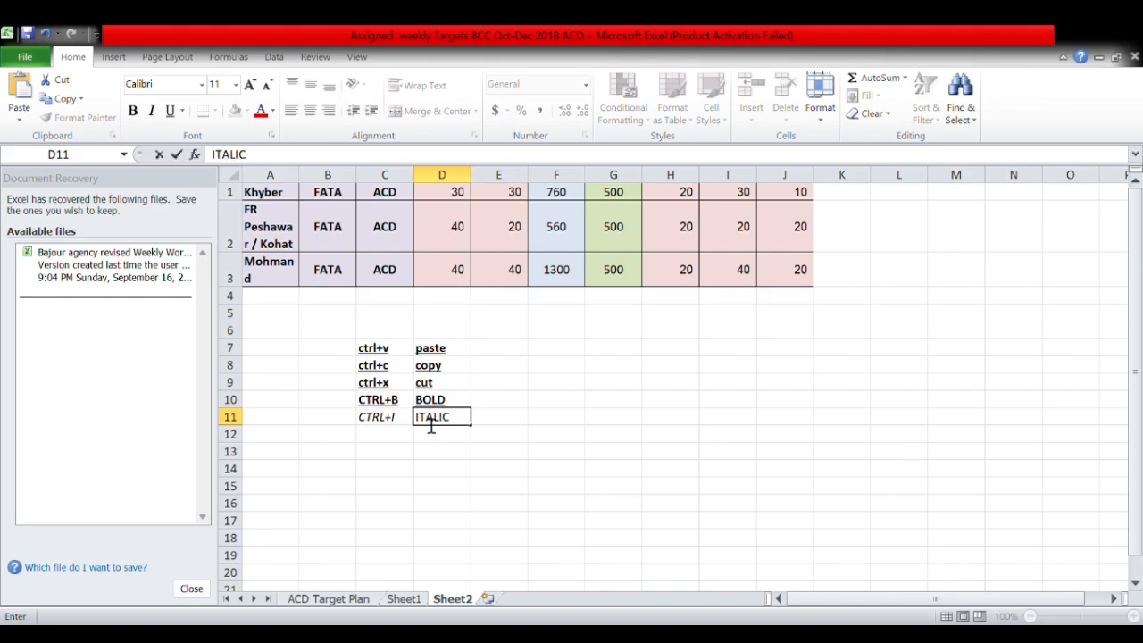
pyautogui.click(396, 440)
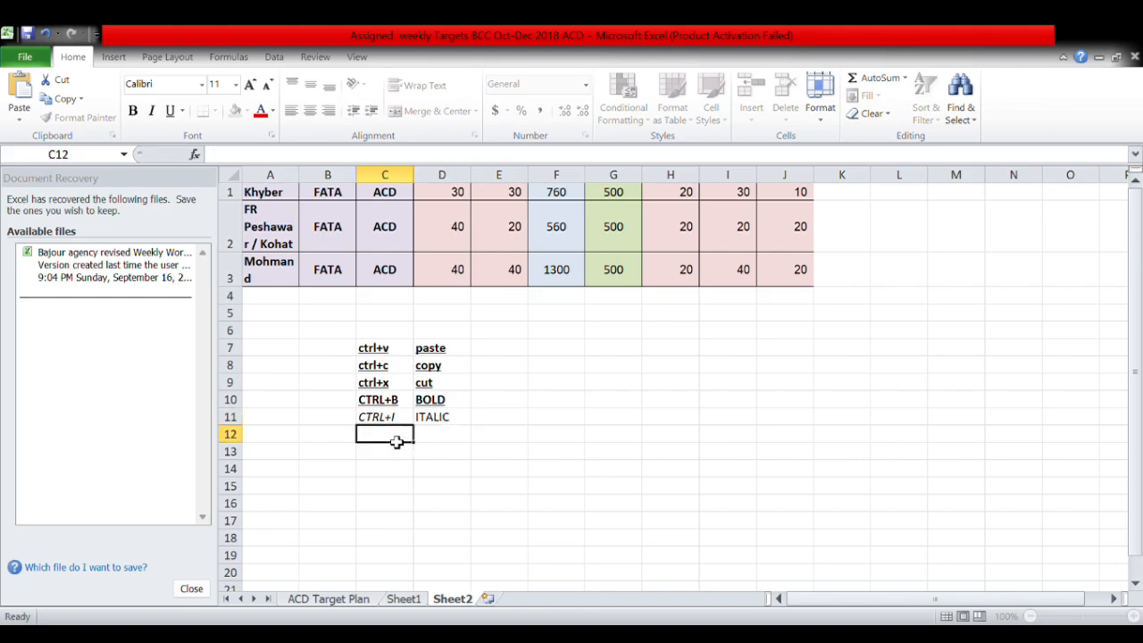
# Add CTRL+U in C12 with UDER LINE in D12, then select the list C7:D12.
pyautogui.write('CTRL+')
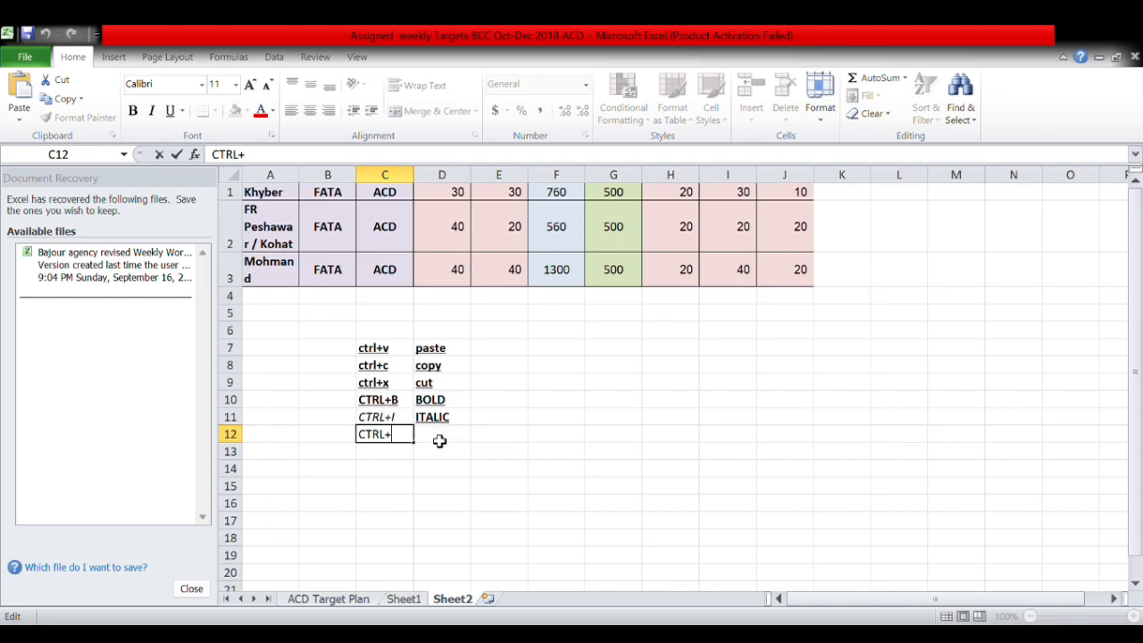
pyautogui.click(440, 441)
pyautogui.write('U')
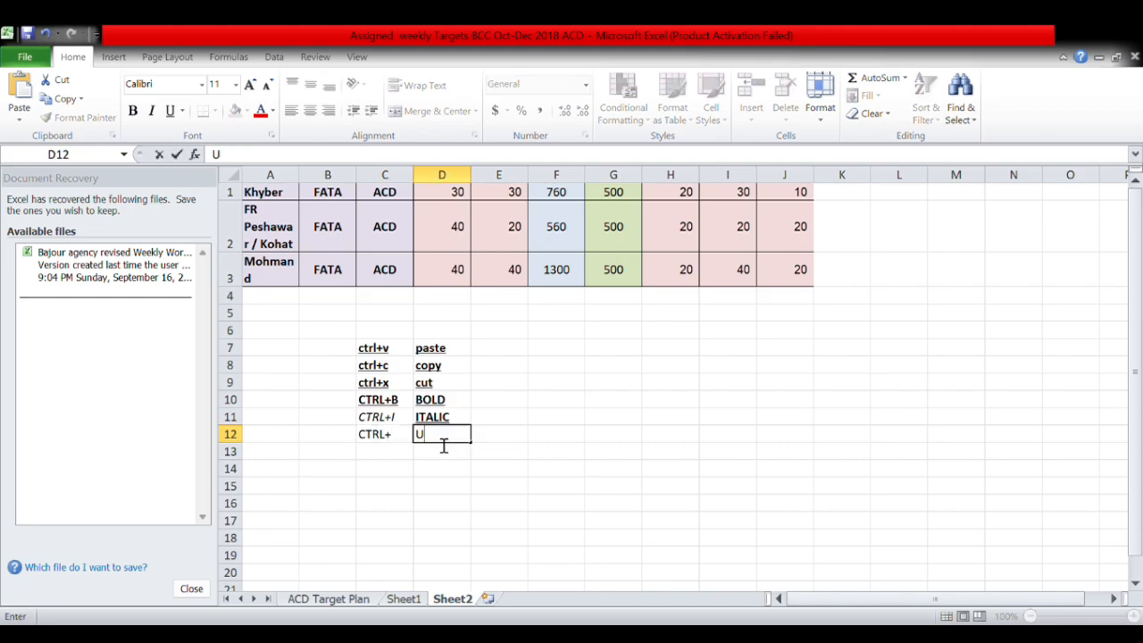
pyautogui.press('BackSpace')
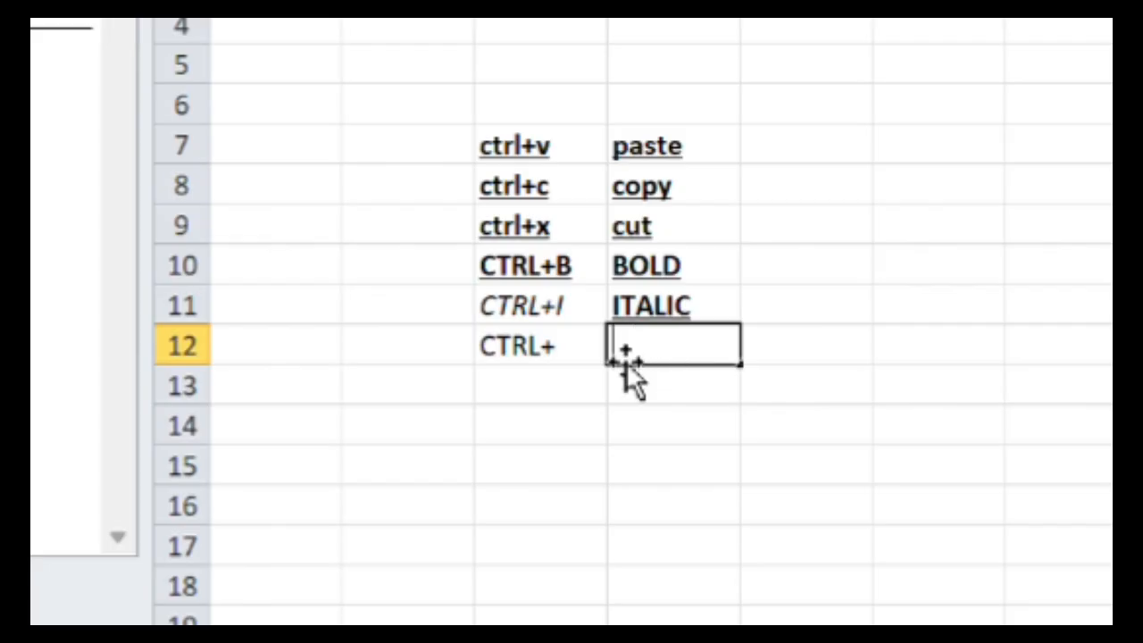
pyautogui.doubleClick(589, 355)
pyautogui.write('U')
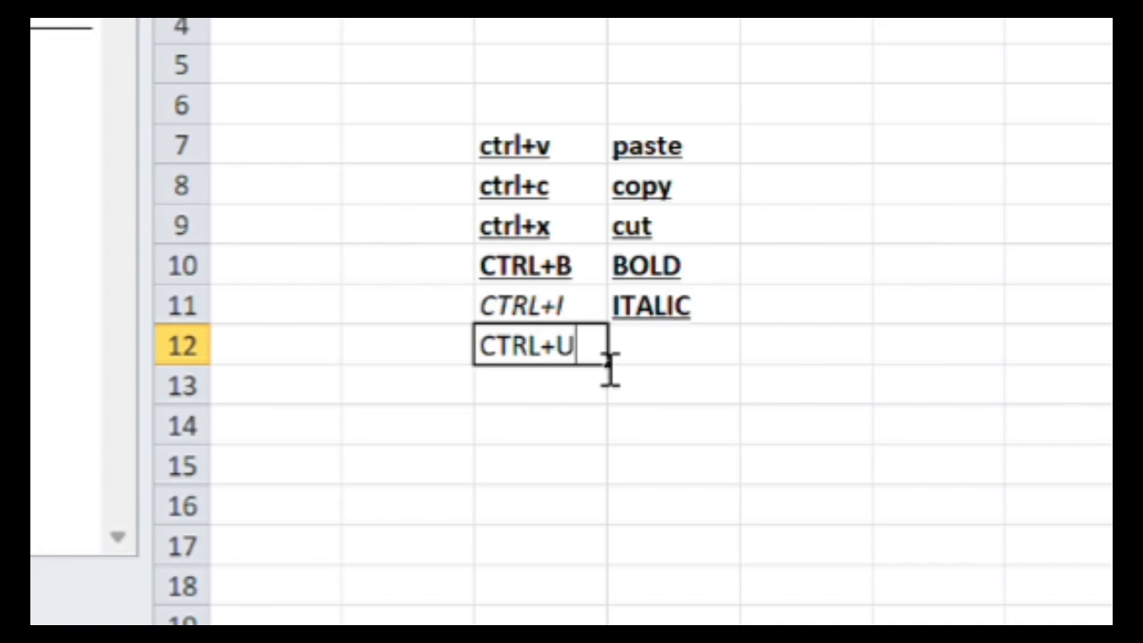
pyautogui.click(661, 364)
pyautogui.write('U')
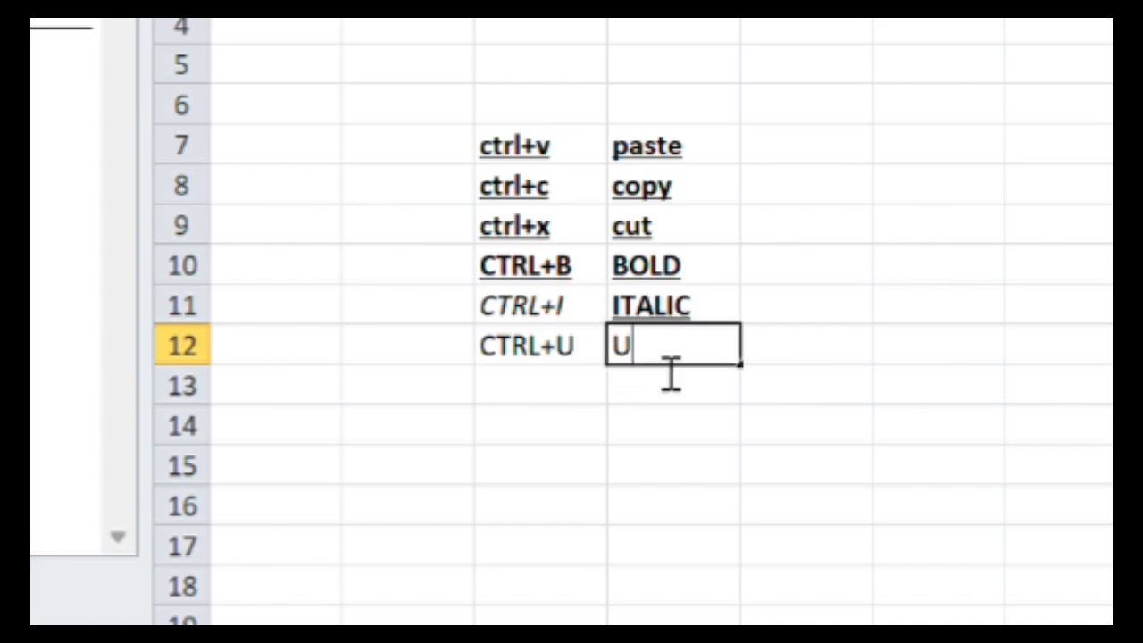
pyautogui.write('DER')
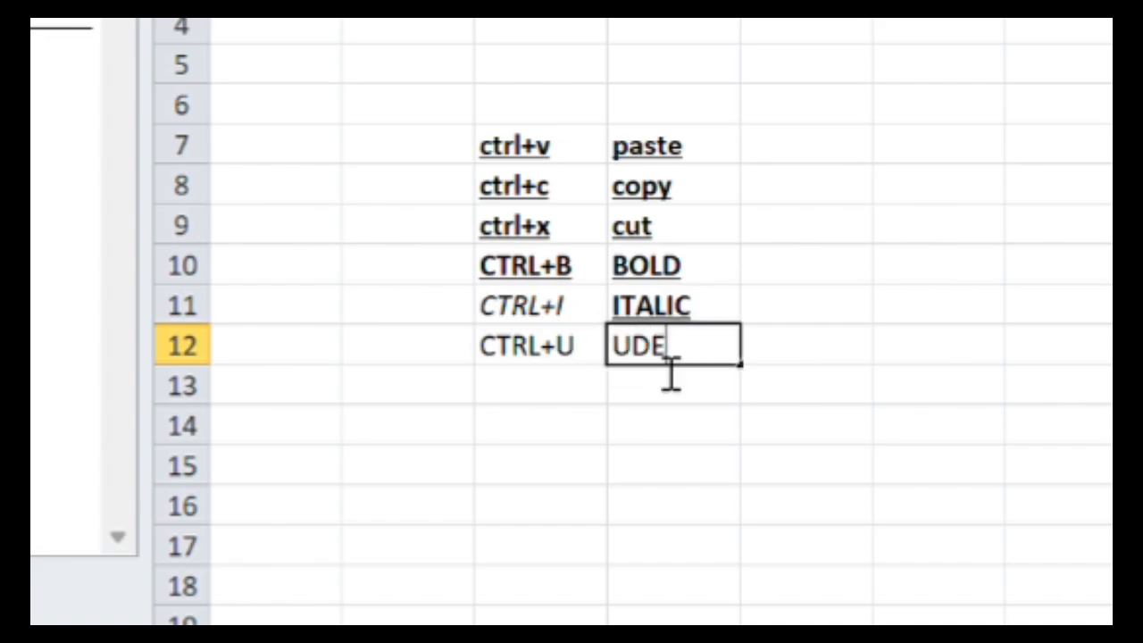
pyautogui.write(' LINE')
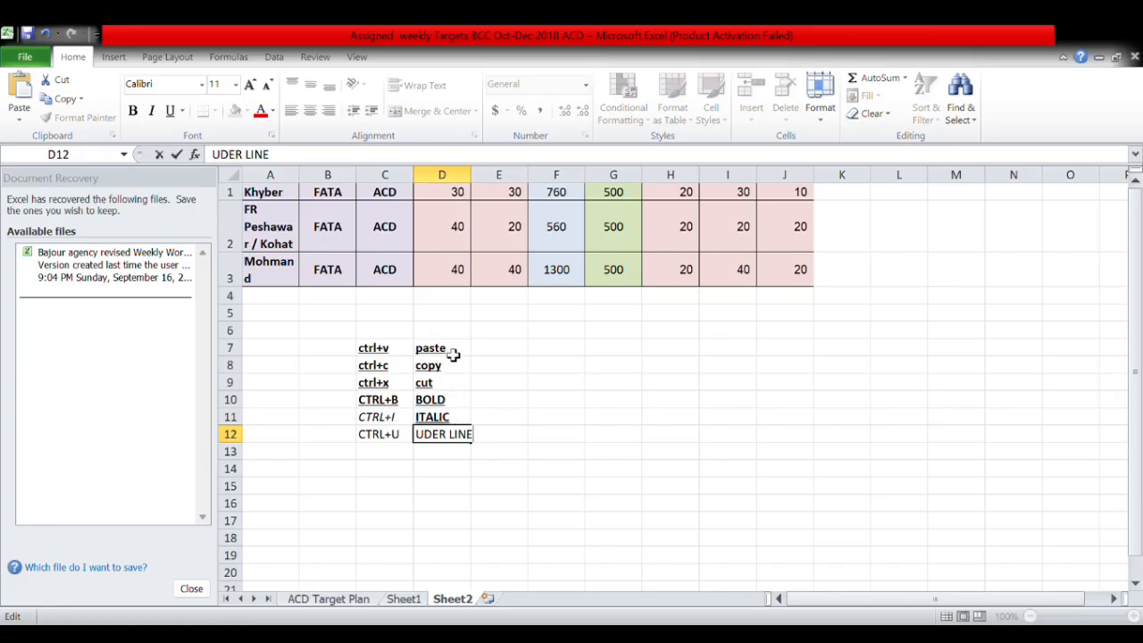
pyautogui.moveTo(661, 146); pyautogui.dragTo(535, 346)
# Clear underline and italic from C7:D12, cancelling the table prompt, so the list is bold only.
pyautogui.moveTo(382, 434); pyautogui.dragTo(382, 434)
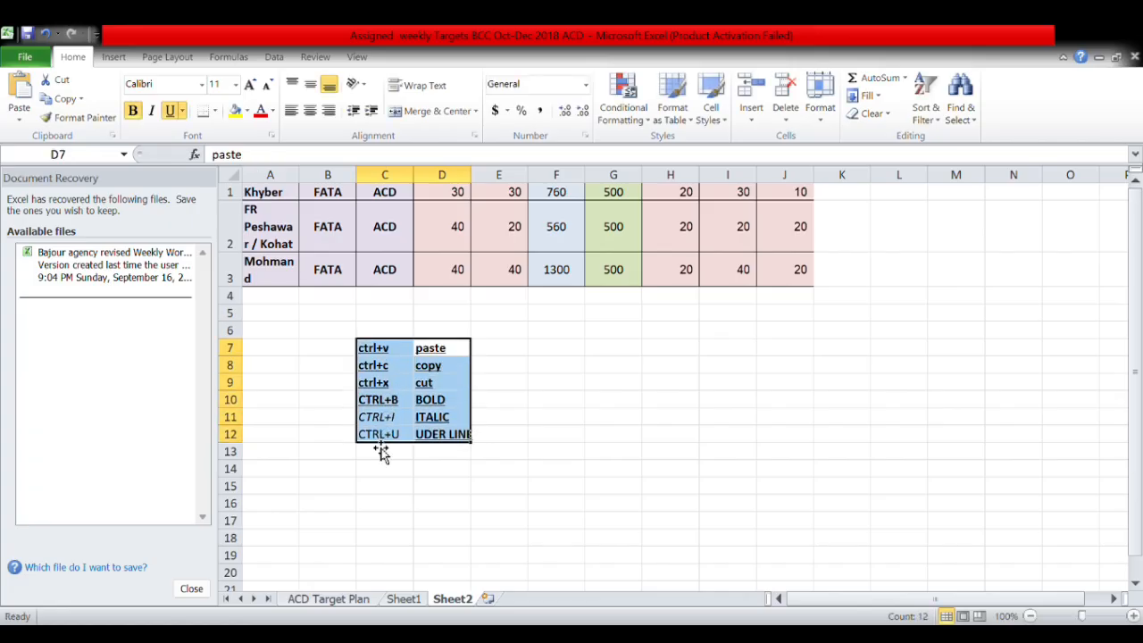
pyautogui.click(171, 111)
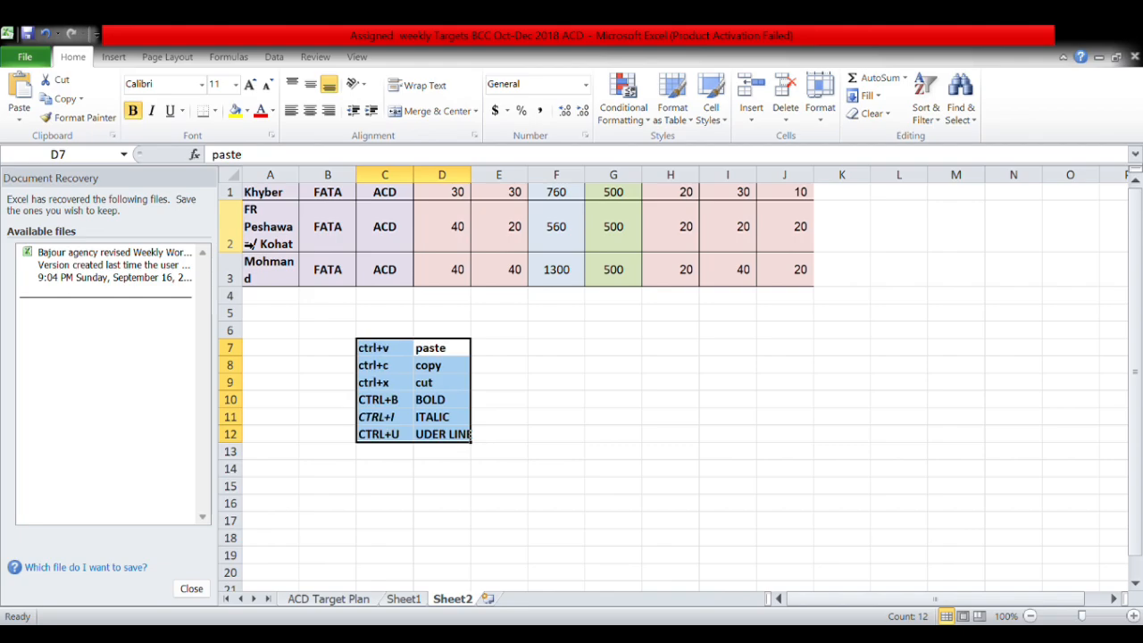
pyautogui.hotkey('ctrl', 't')
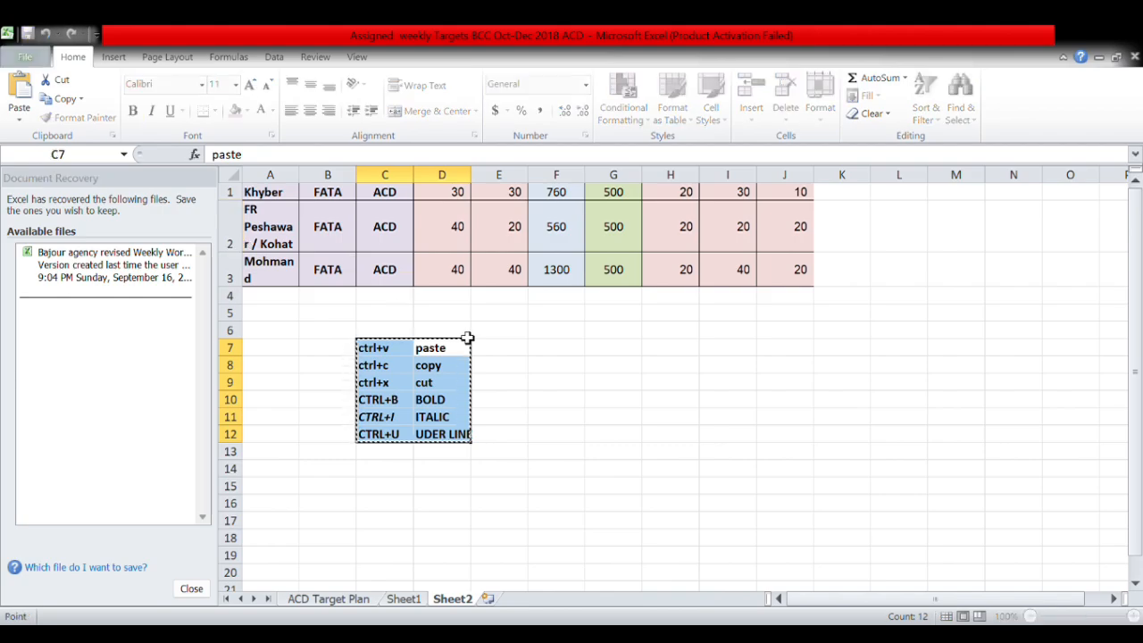
pyautogui.press('Escape')
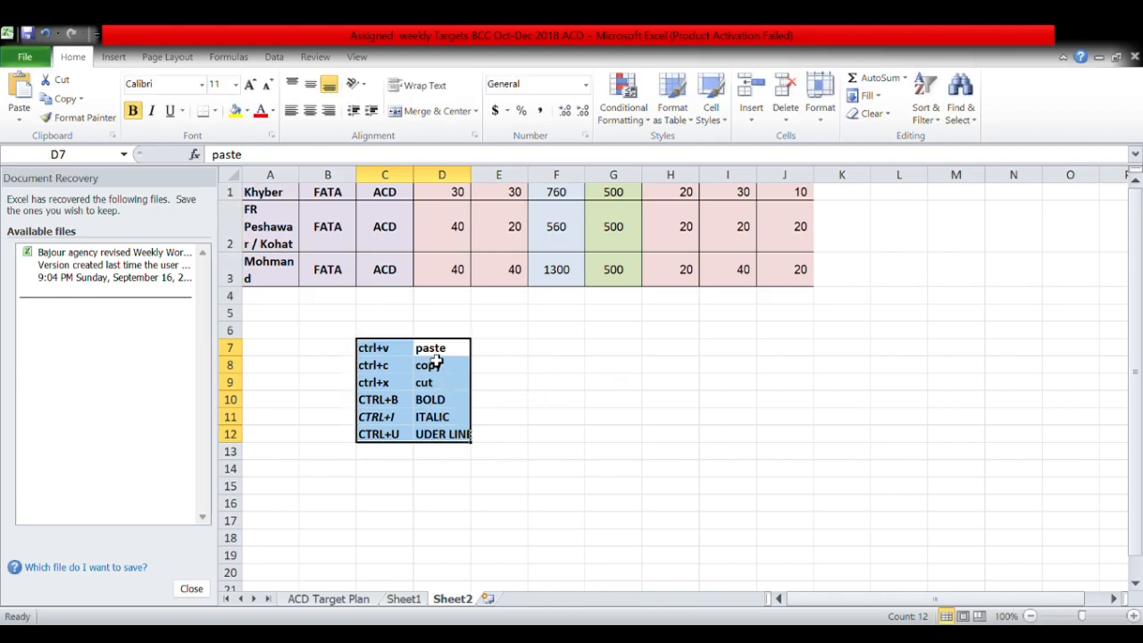
pyautogui.moveTo(437, 354); pyautogui.dragTo(390, 439)
pyautogui.hotkey('ctrl', 'i')
pyautogui.hotkey('ctrl', 'i')
pyautogui.hotkey('ctrl', 'i')
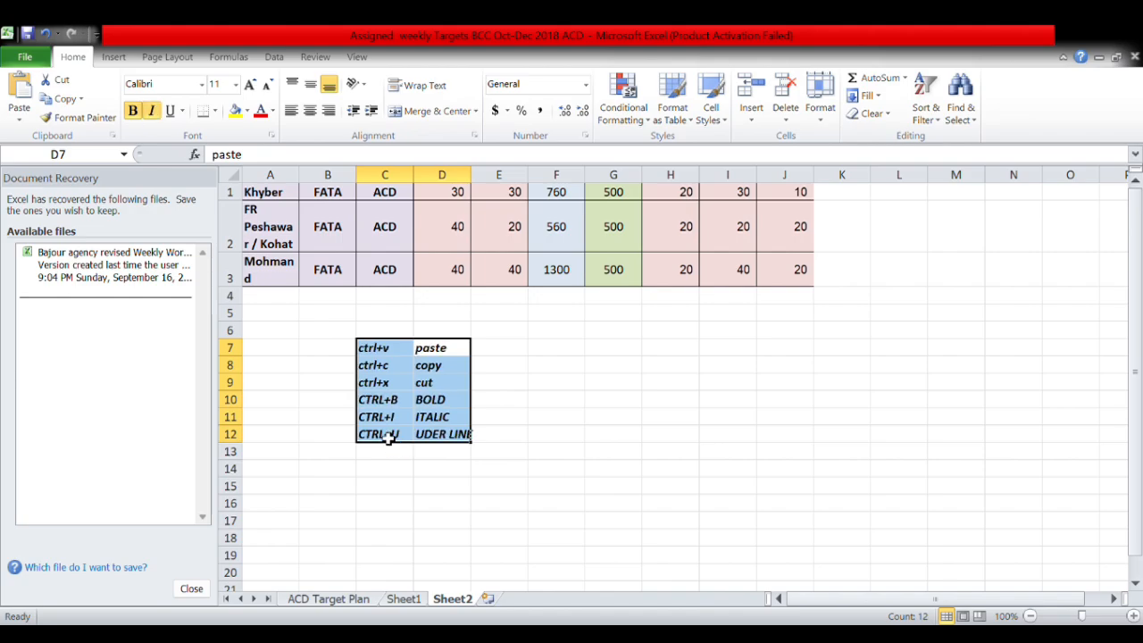
pyautogui.hotkey('ctrl', 'i')
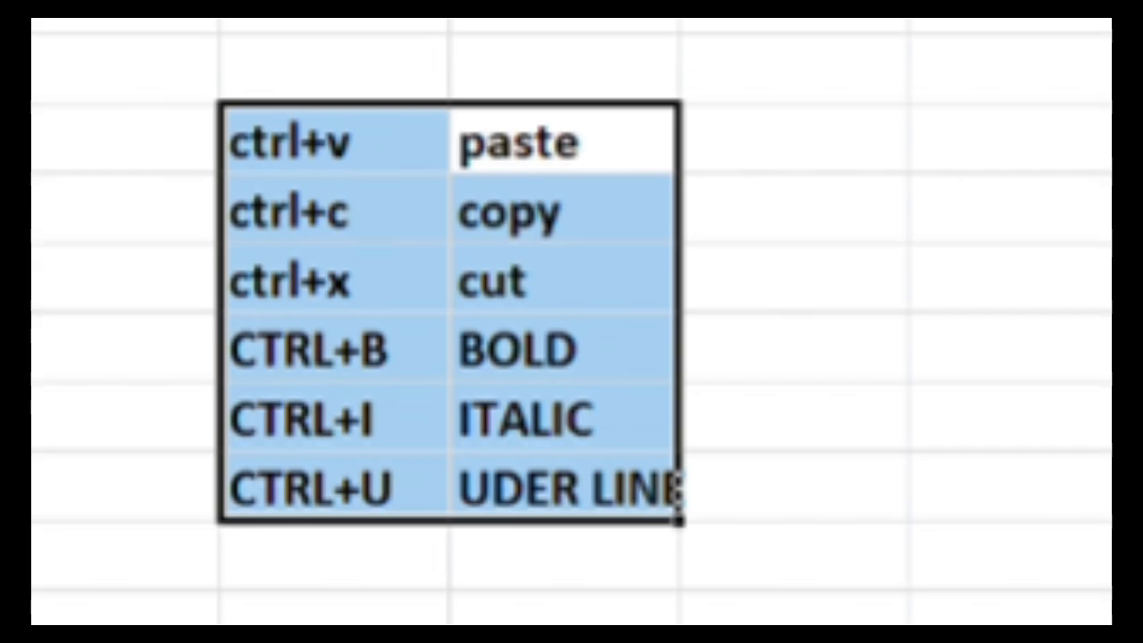
pyautogui.hotkey('ctrl', 'u')
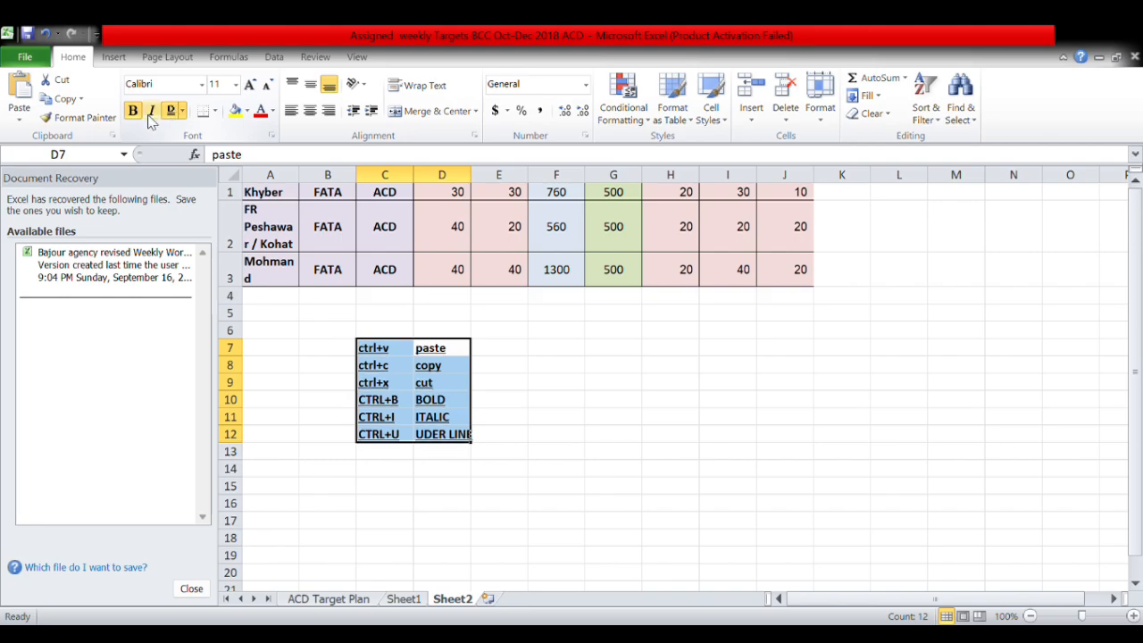
pyautogui.hotkey('ctrl', 'u')
pyautogui.hotkey('ctrl', 'u')
pyautogui.hotkey('ctrl', 'u')
pyautogui.hotkey('ctrl', 'u')
pyautogui.hotkey('ctrl', 'u')
pyautogui.hotkey('ctrl', 'u')
pyautogui.hotkey('ctrl', 'u')
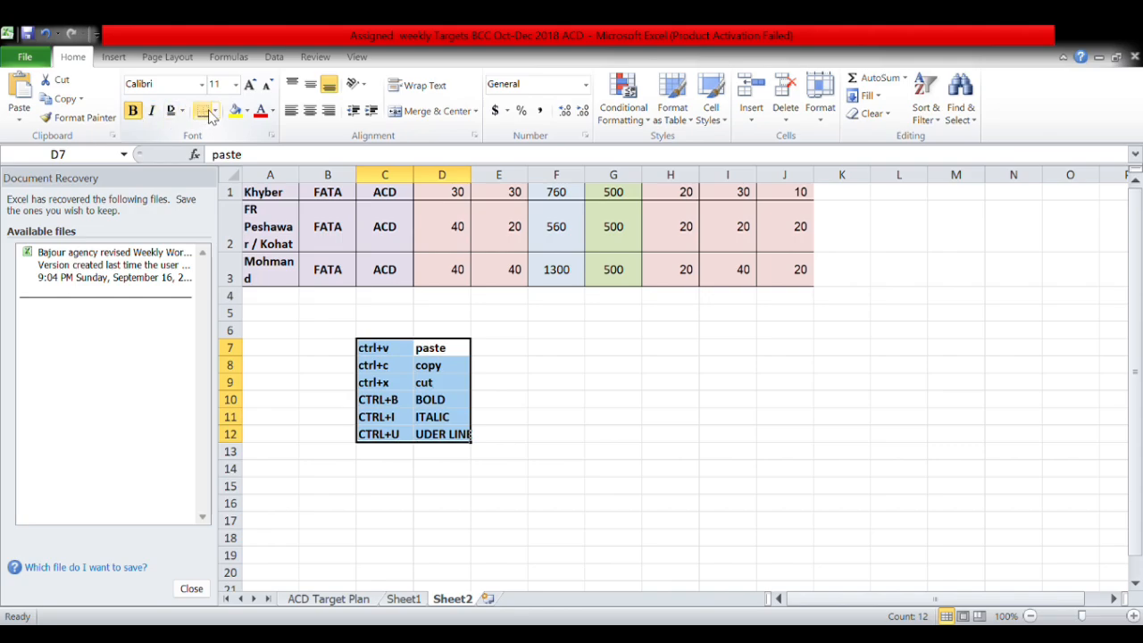
# Apply All Borders to the shortcut list C7:D12.
pyautogui.click(581, 354)
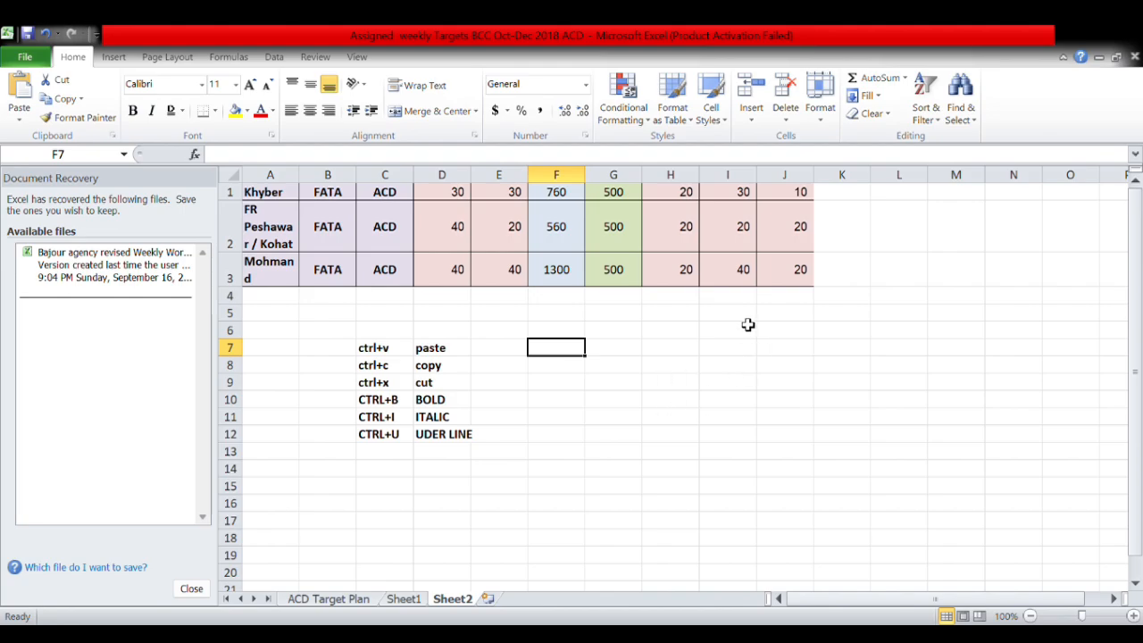
pyautogui.moveTo(460, 351); pyautogui.dragTo(379, 400)
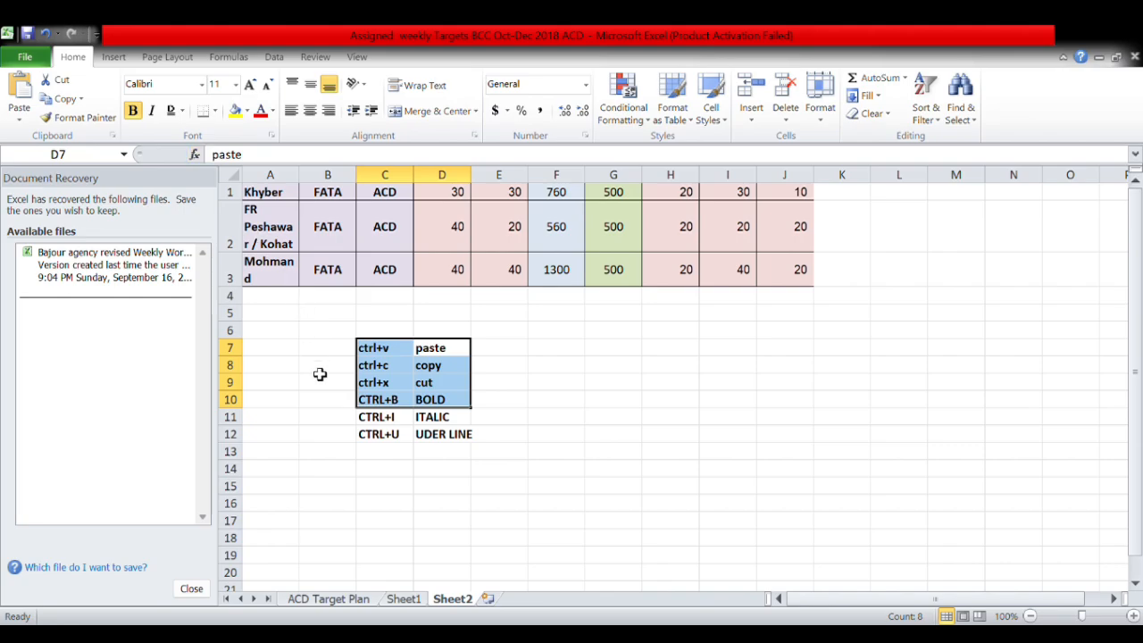
pyautogui.click(516, 390)
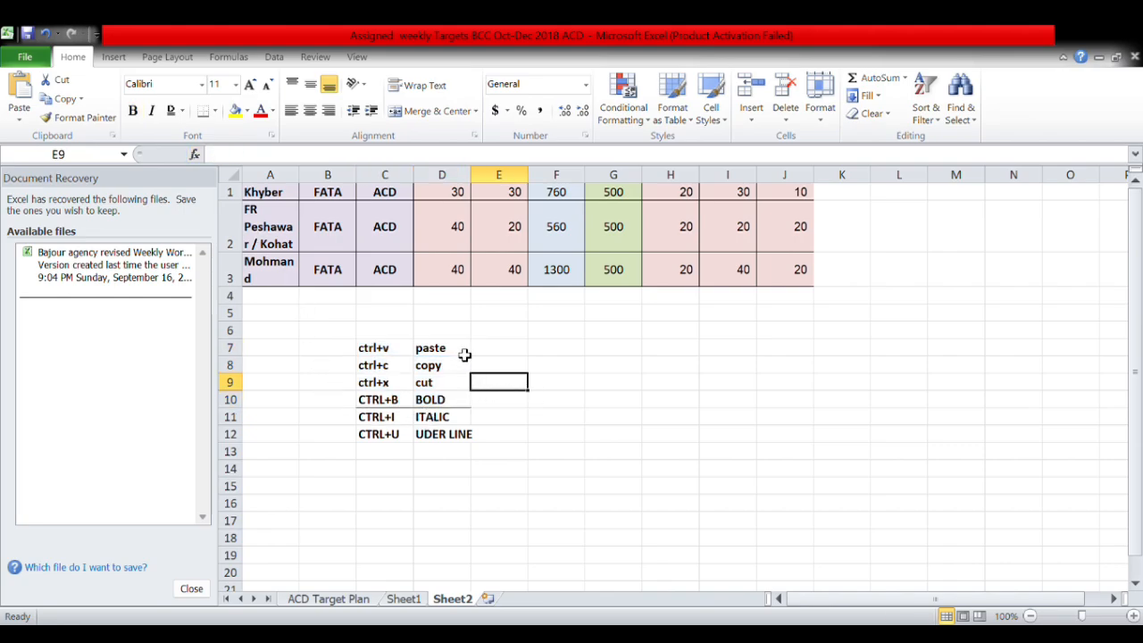
pyautogui.moveTo(460, 353); pyautogui.dragTo(381, 438)
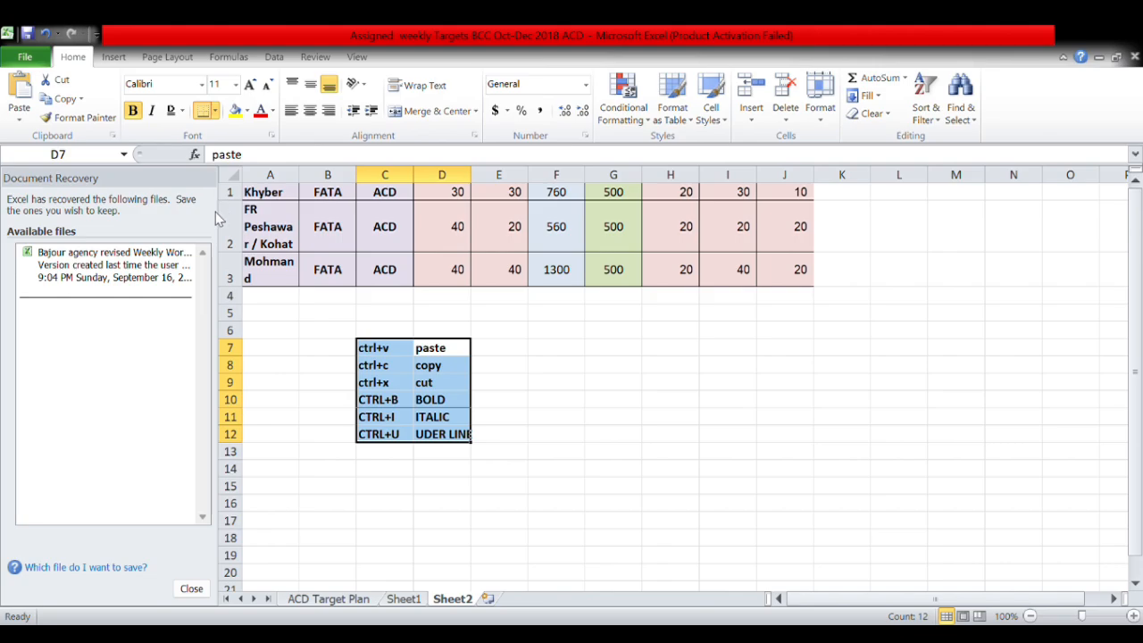
pyautogui.click(482, 367)
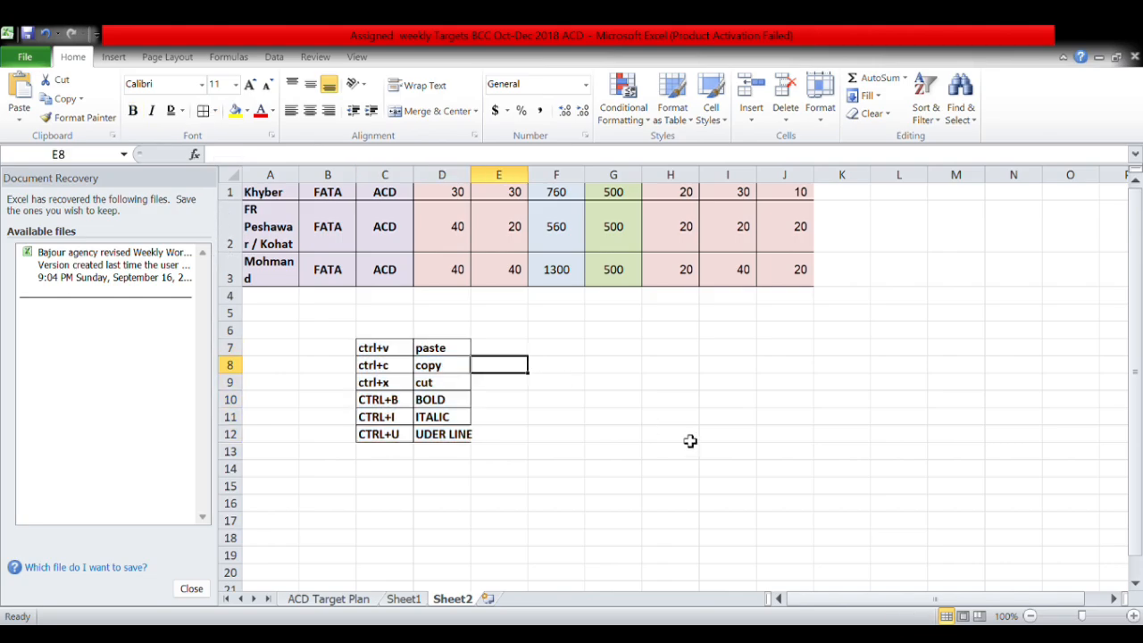
pyautogui.moveTo(468, 351); pyautogui.dragTo(366, 441)
pyautogui.click(215, 112)
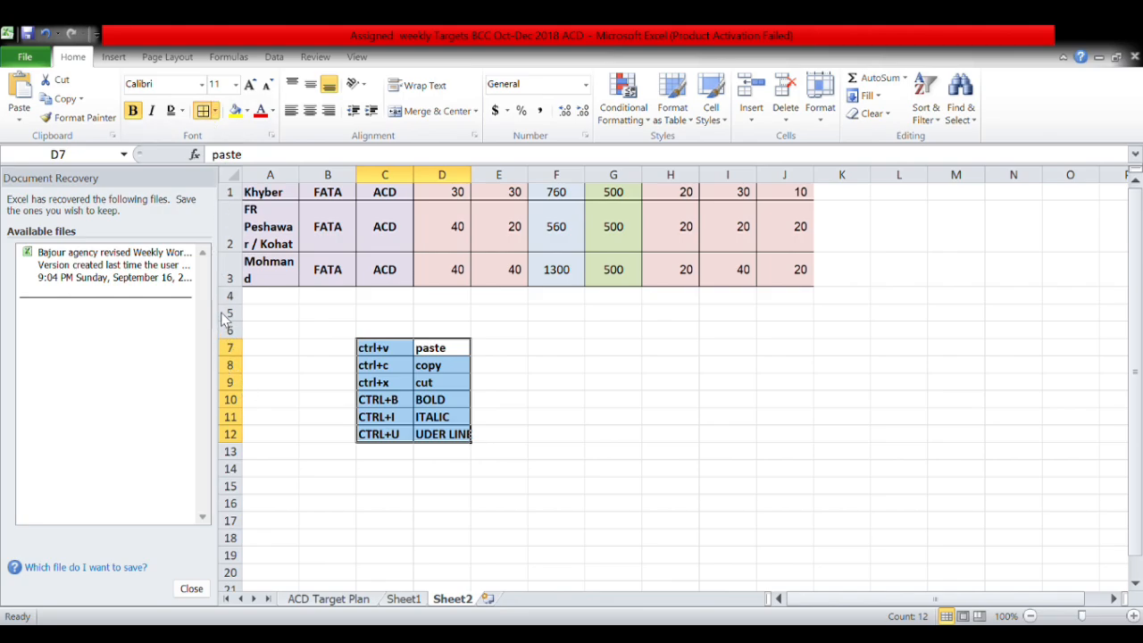
pyautogui.click(446, 489)
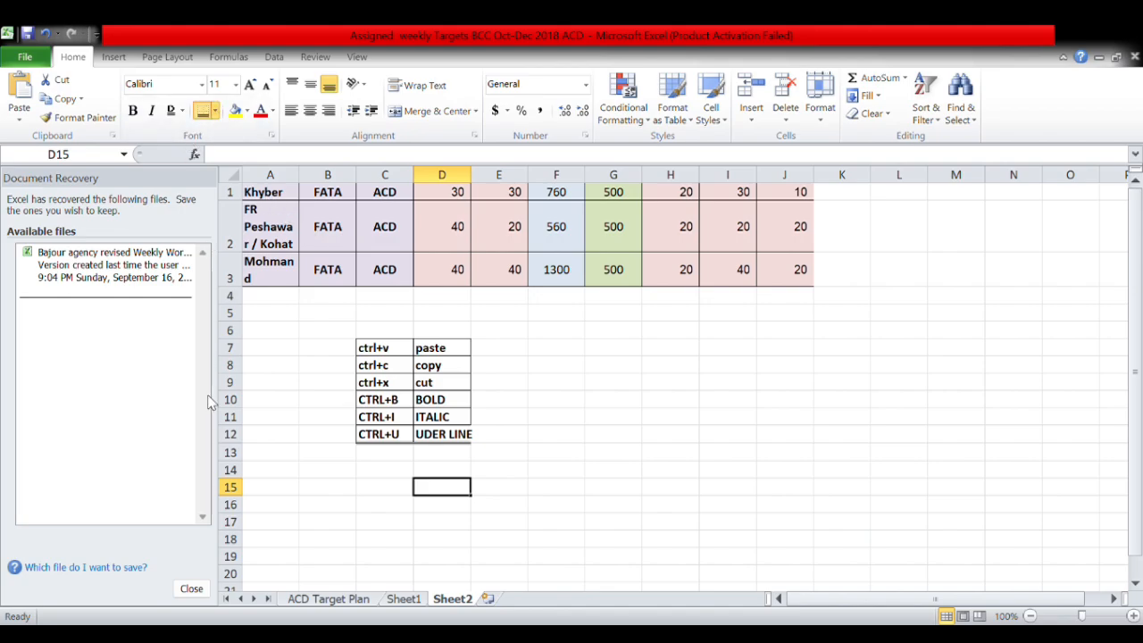
# Draw borders around cells E7:E12 to extend the grid beside the list.
pyautogui.click(227, 430)
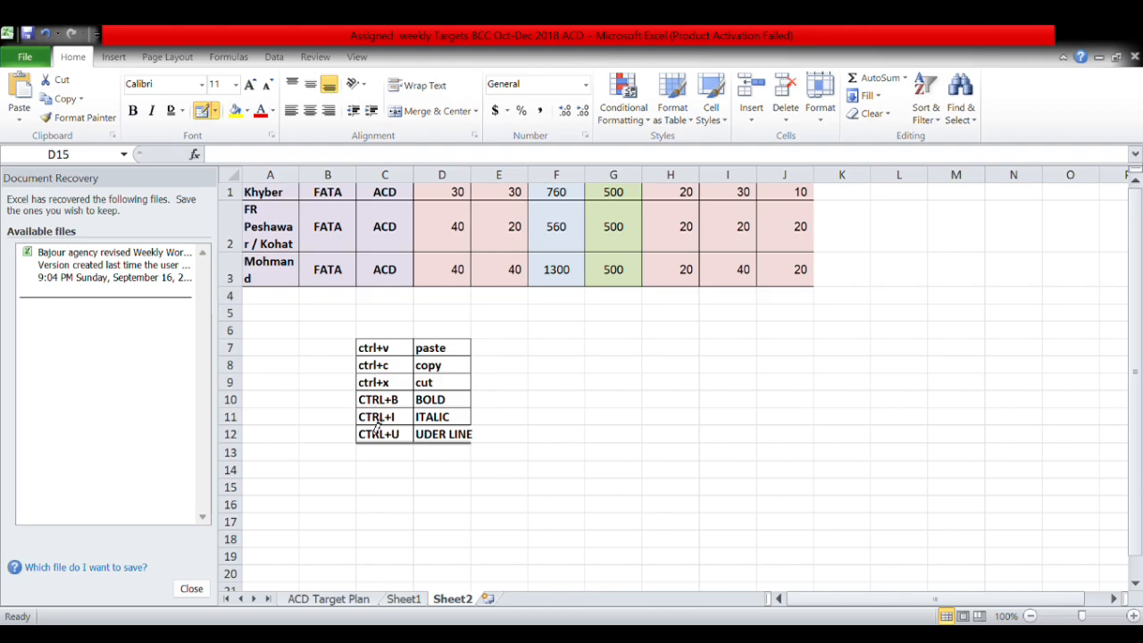
pyautogui.click(474, 444)
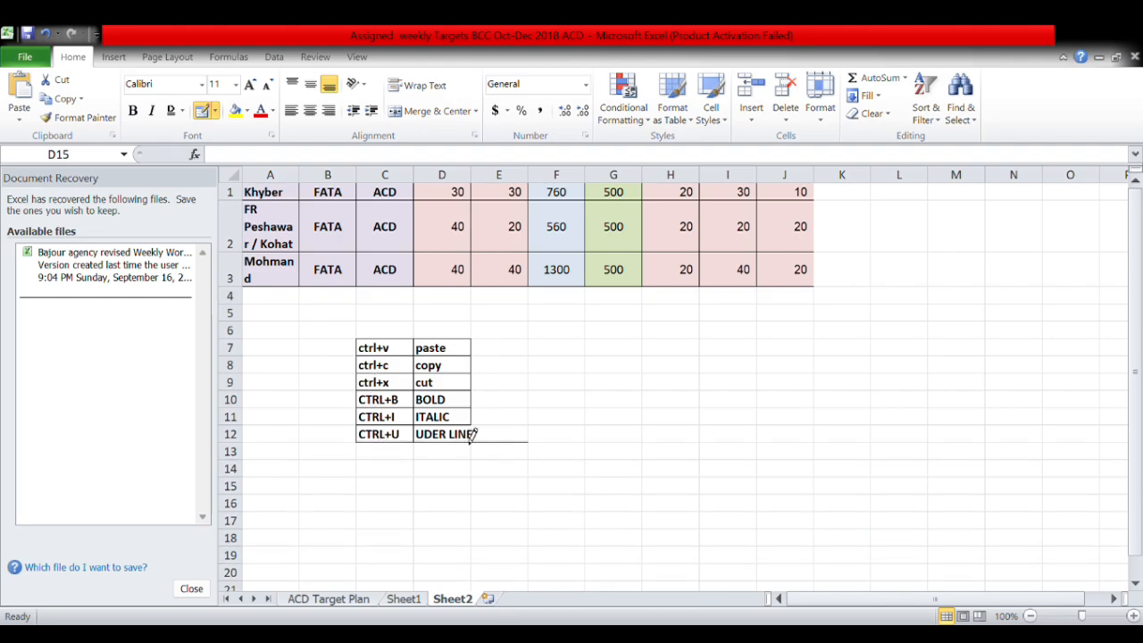
pyautogui.moveTo(485, 448)
pyautogui.mouseDown()
pyautogui.moveTo(523, 344)
pyautogui.moveTo(485, 396)
pyautogui.moveTo(494, 460)
pyautogui.moveTo(502, 390)
pyautogui.moveTo(513, 417)
pyautogui.moveTo(507, 367)
pyautogui.mouseUp()
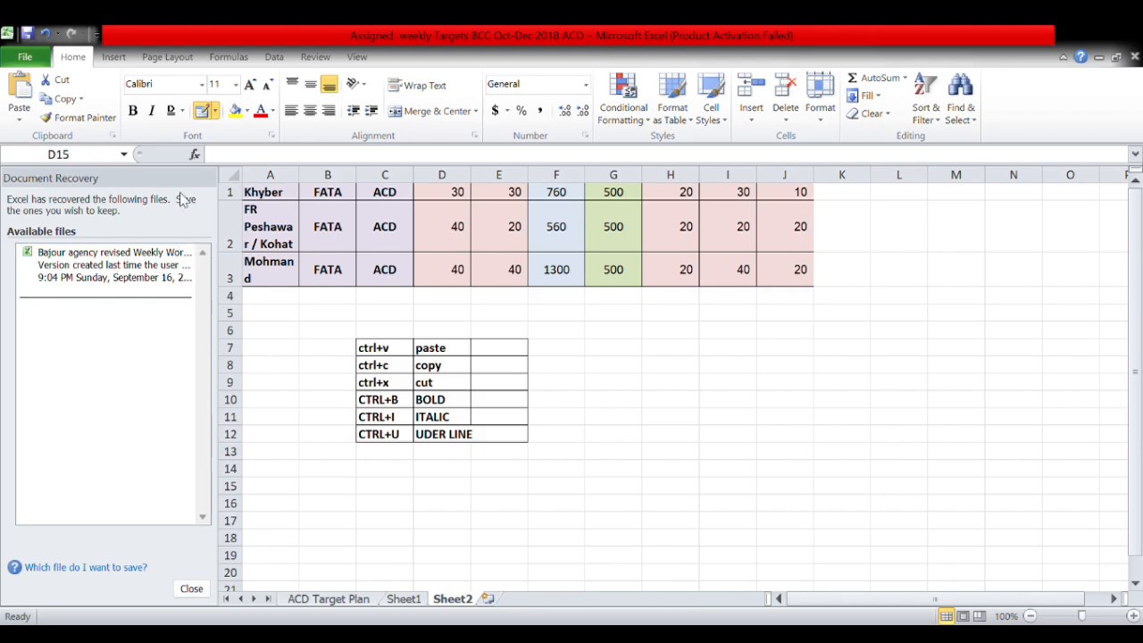
pyautogui.click(236, 88)
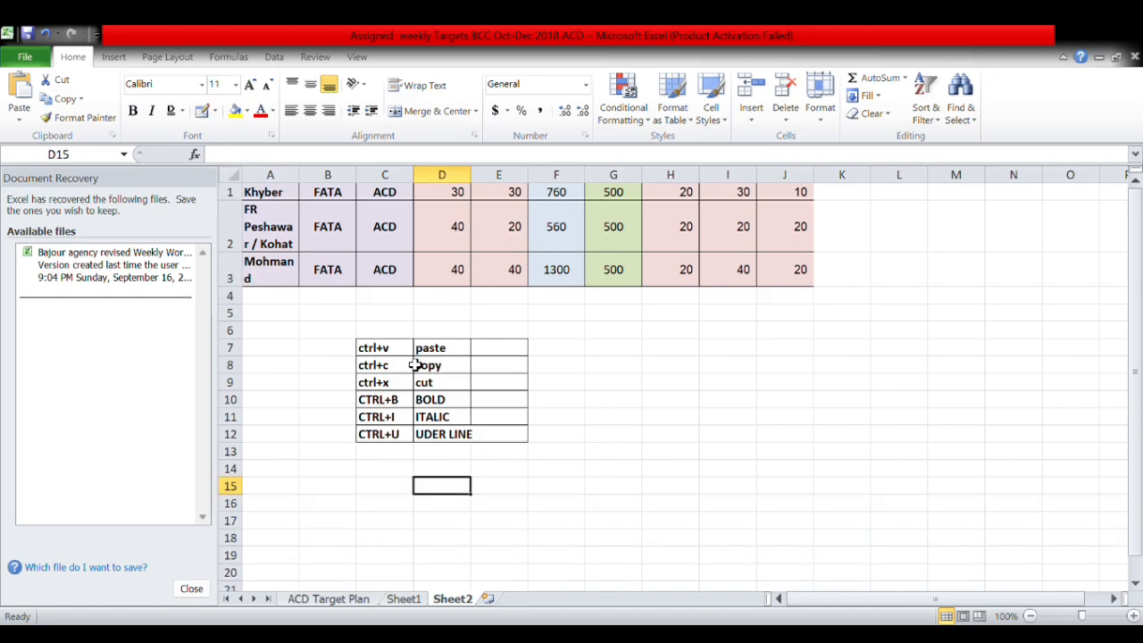
# Set the shortcut list C7:D12 to 14-point text and widen column D so UDER LINE fits.
pyautogui.moveTo(439, 350); pyautogui.dragTo(388, 434)
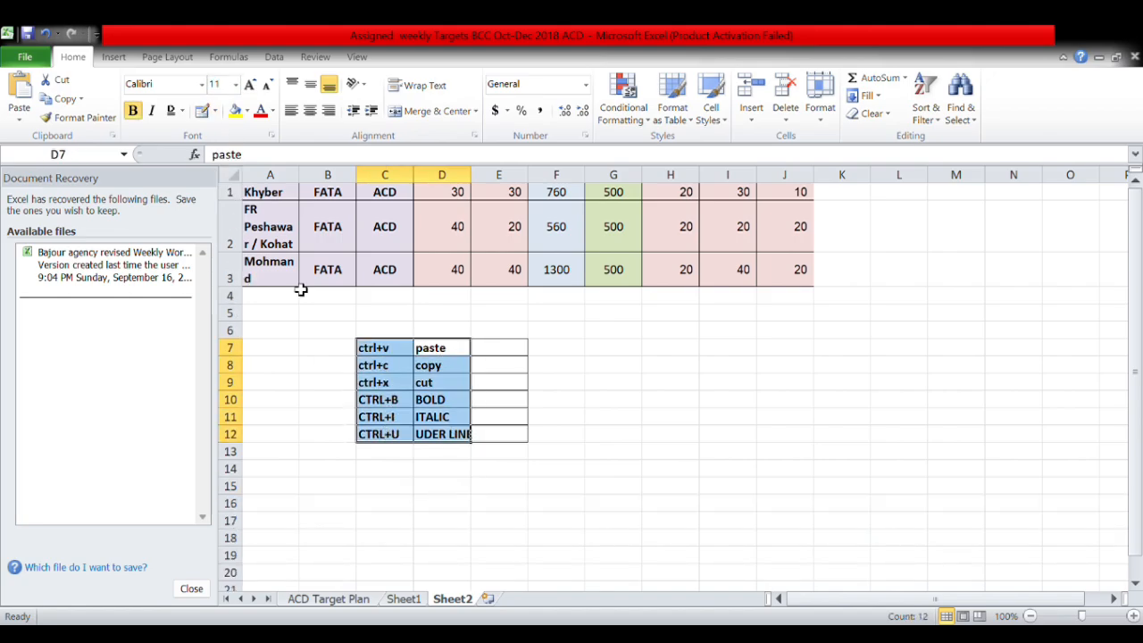
pyautogui.click(237, 85)
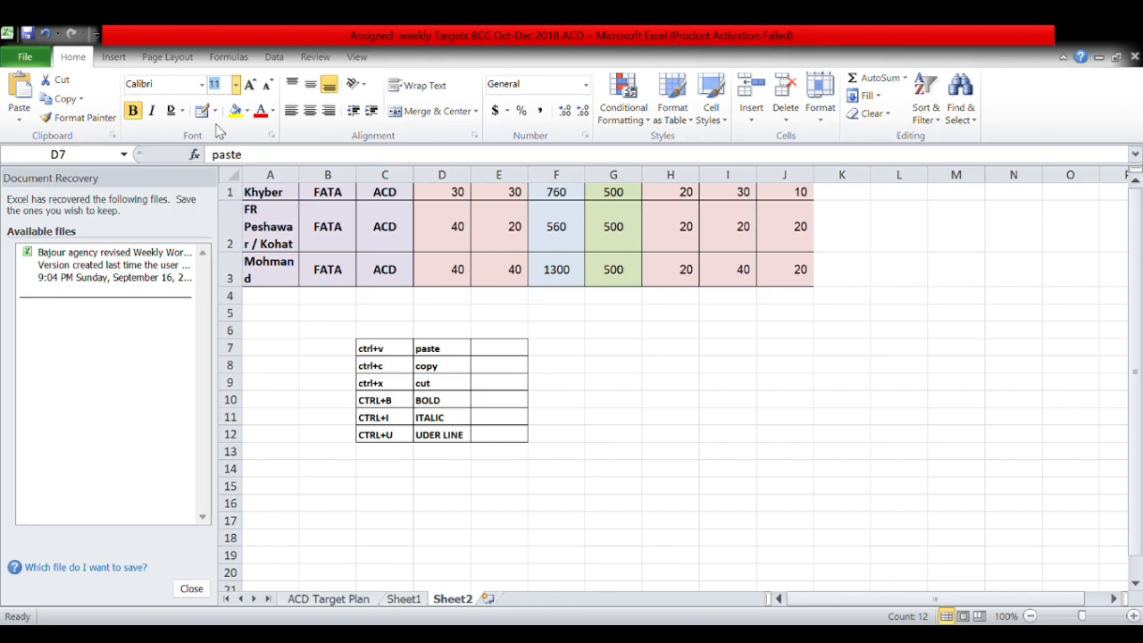
pyautogui.click(215, 181)
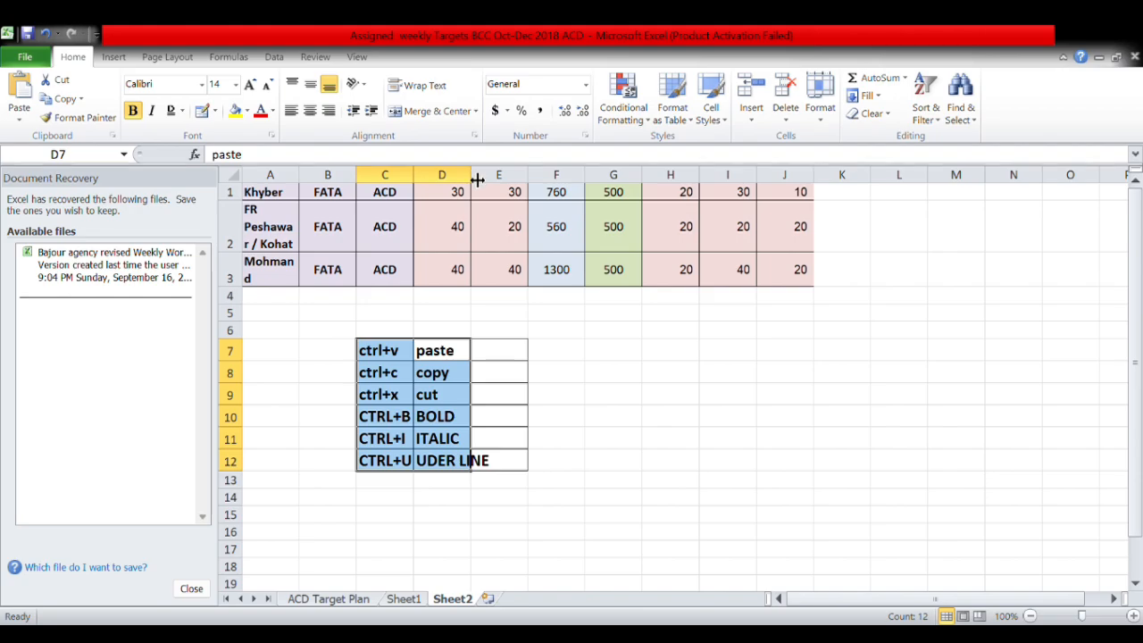
pyautogui.moveTo(478, 182); pyautogui.dragTo(498, 181)
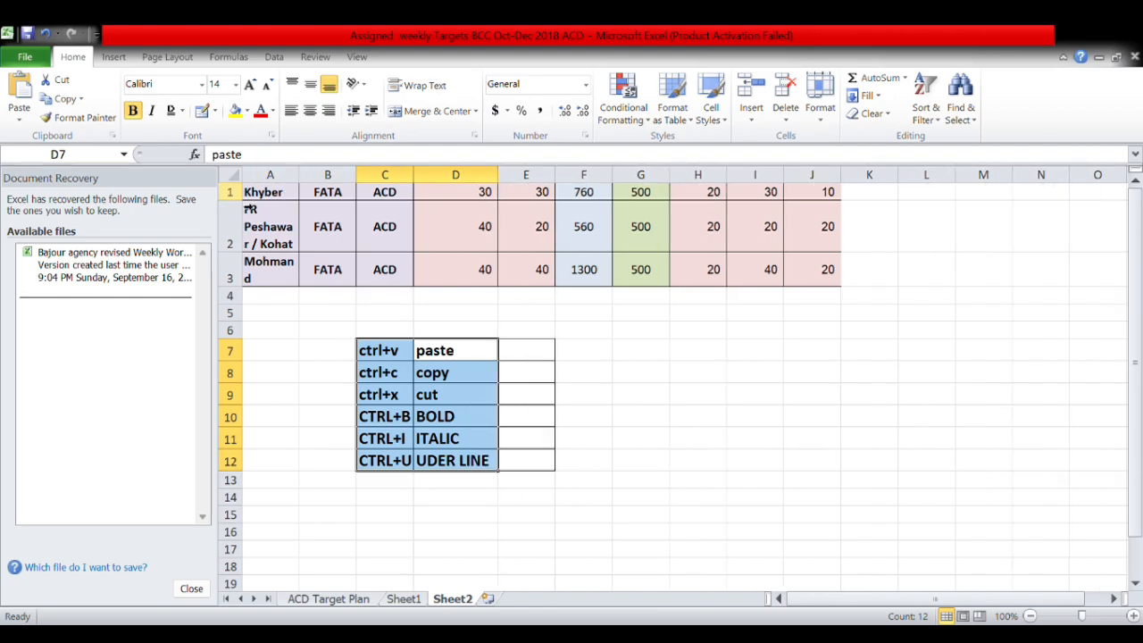
# Step the table text up to 24, down to 11, then back to 14.
pyautogui.click(251, 83)
pyautogui.click(251, 83)
pyautogui.click(251, 83)
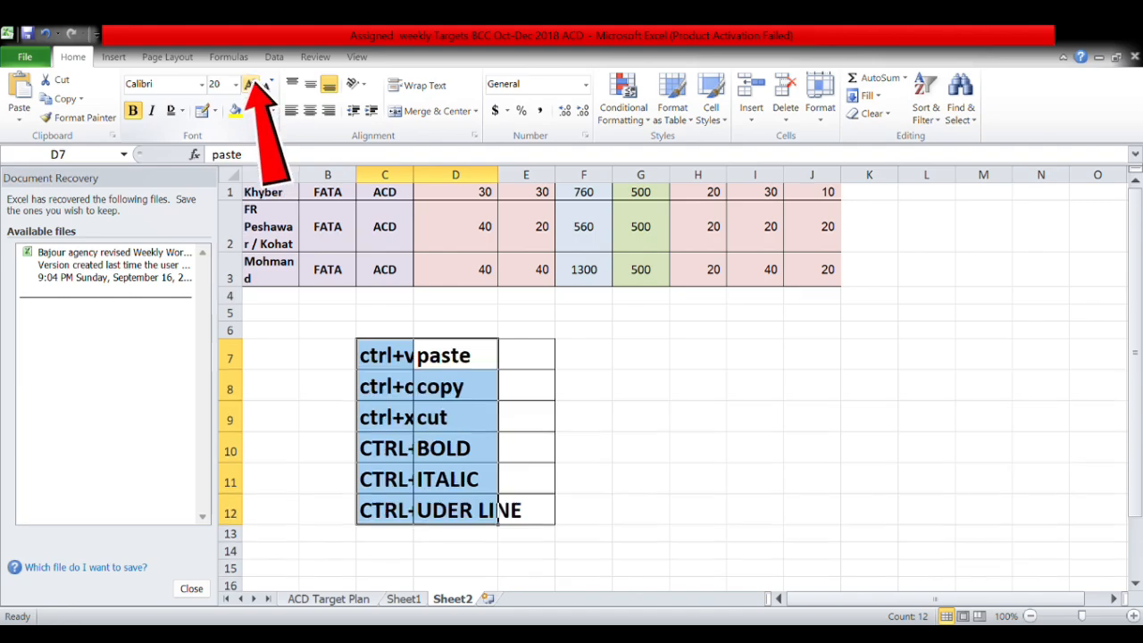
pyautogui.click(251, 83)
pyautogui.click(251, 83)
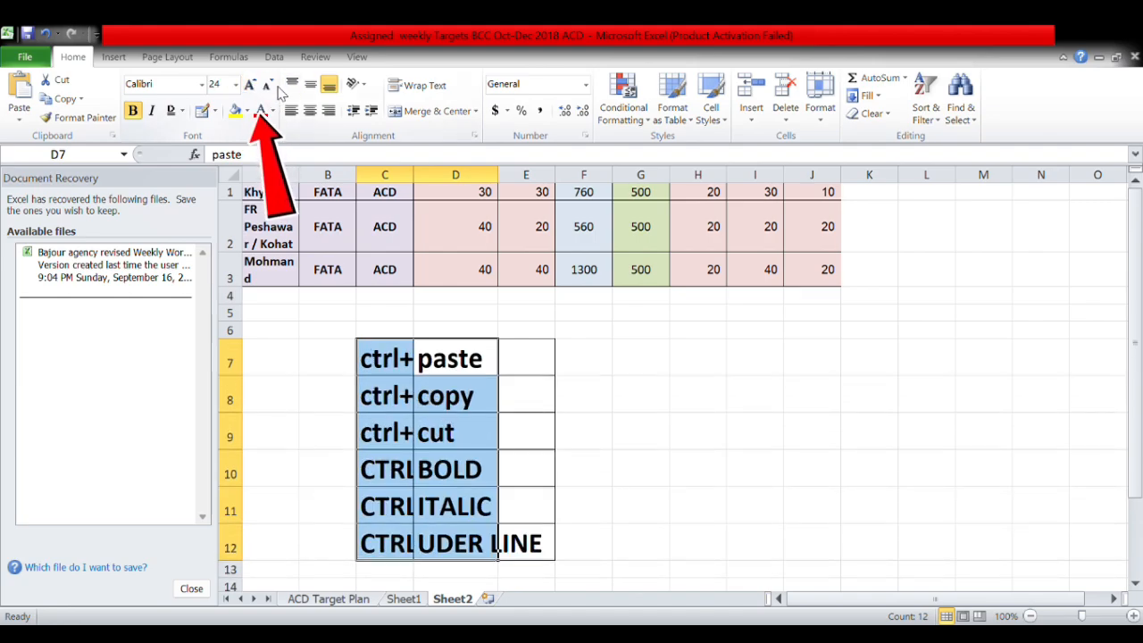
pyautogui.click(272, 86)
pyautogui.click(272, 86)
pyautogui.click(272, 85)
pyautogui.click(272, 86)
pyautogui.click(272, 86)
pyautogui.click(273, 85)
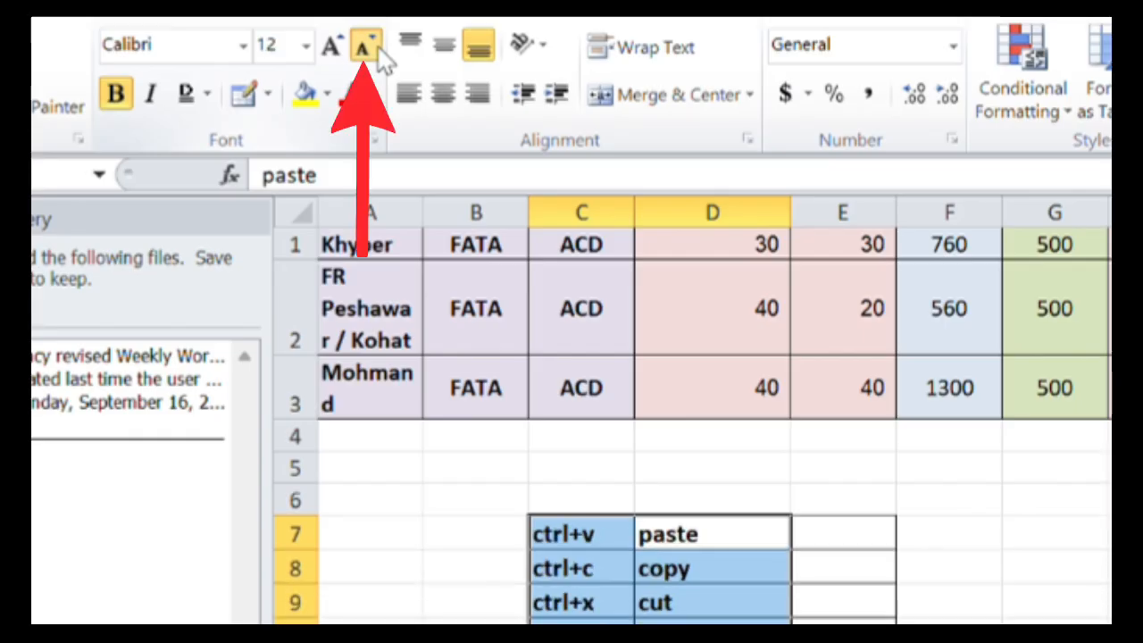
pyautogui.click(381, 56)
pyautogui.click(335, 47)
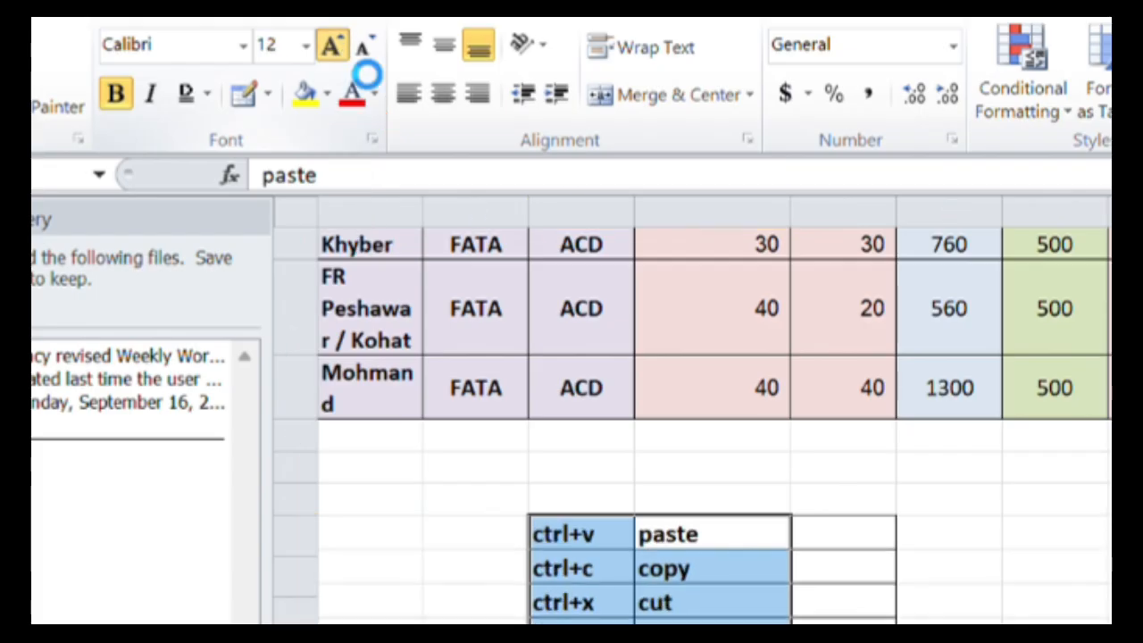
pyautogui.click(331, 46)
# Fill C7 yellow, C8 blue, C9:D11 green and C12:D12 red.
pyautogui.click(594, 536)
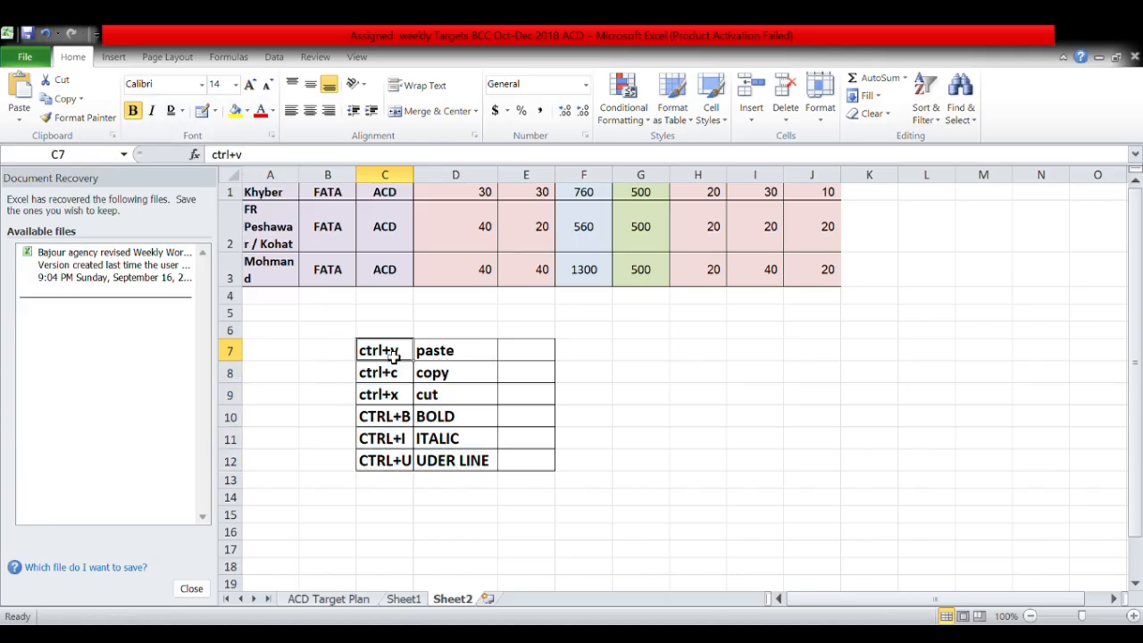
pyautogui.click(236, 110)
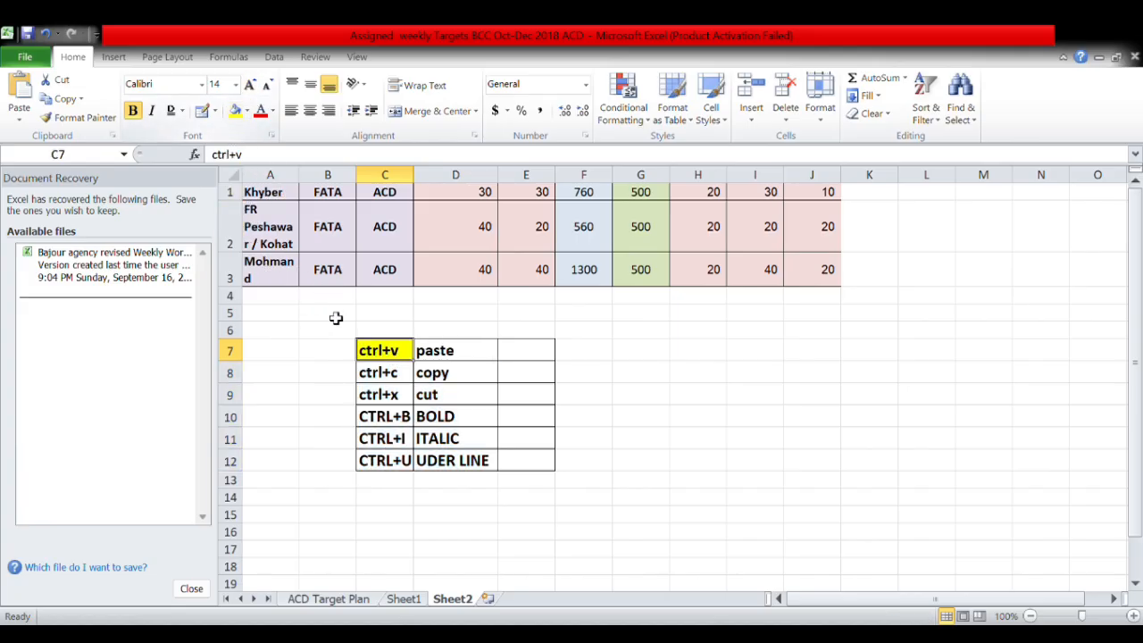
pyautogui.click(399, 375)
pyautogui.click(248, 113)
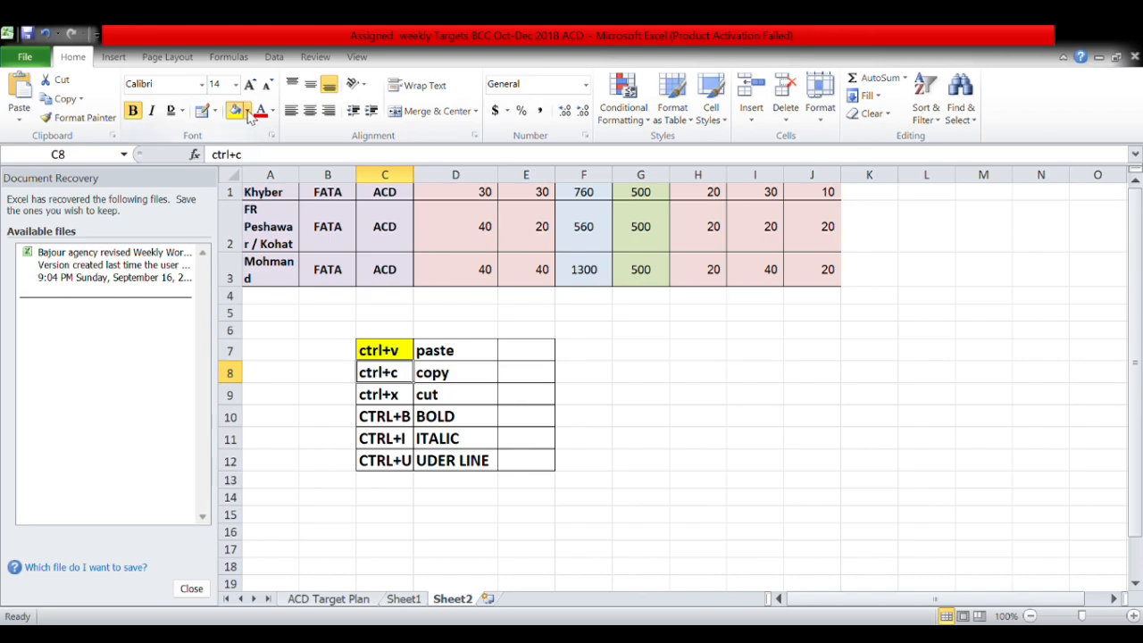
pyautogui.click(274, 184)
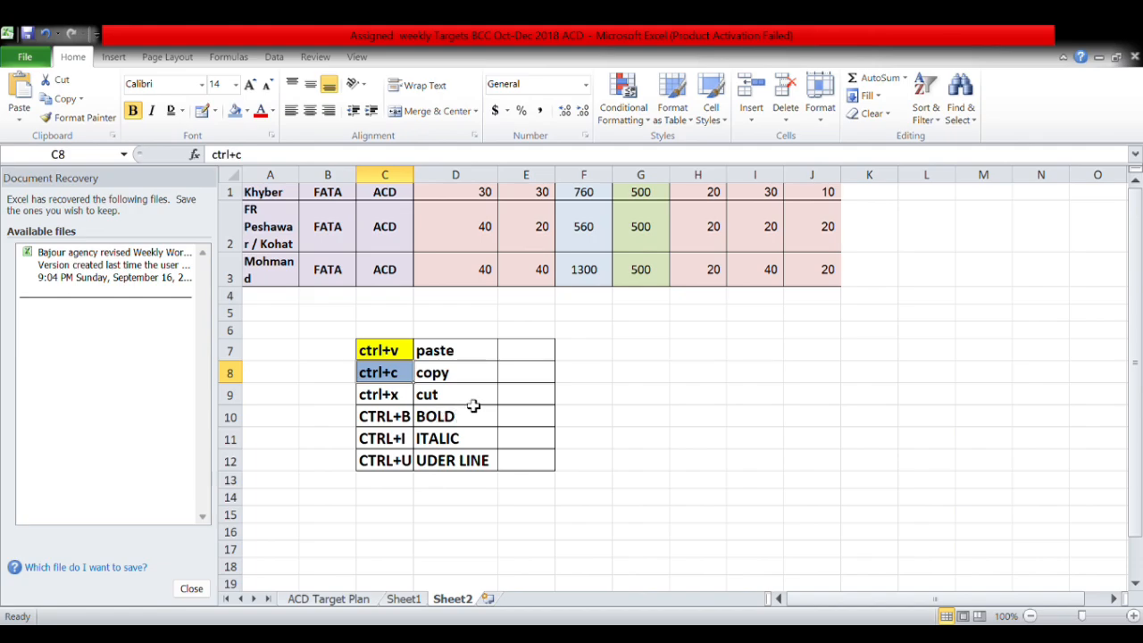
pyautogui.moveTo(455, 394); pyautogui.dragTo(395, 438)
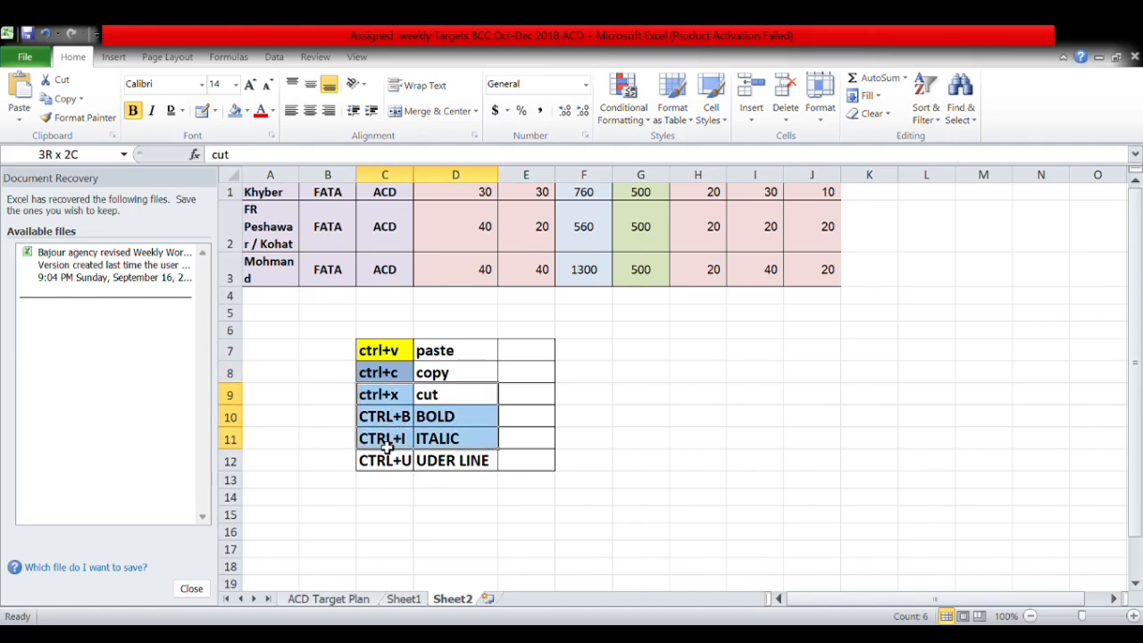
pyautogui.click(235, 110)
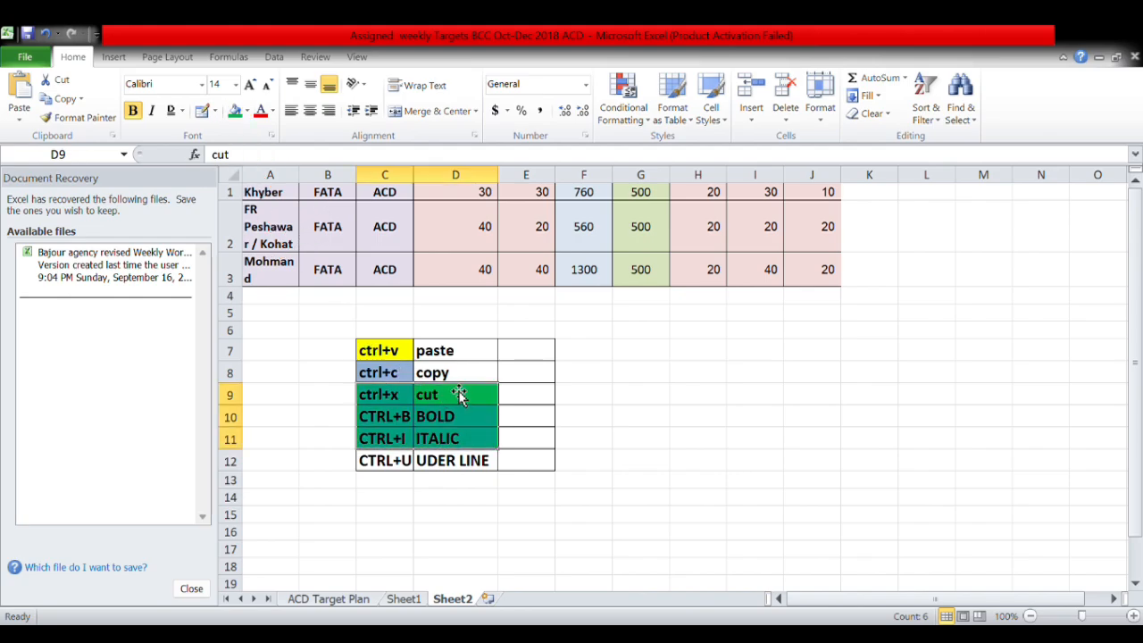
pyautogui.click(469, 357)
pyautogui.moveTo(464, 468); pyautogui.dragTo(383, 461)
pyautogui.click(236, 111)
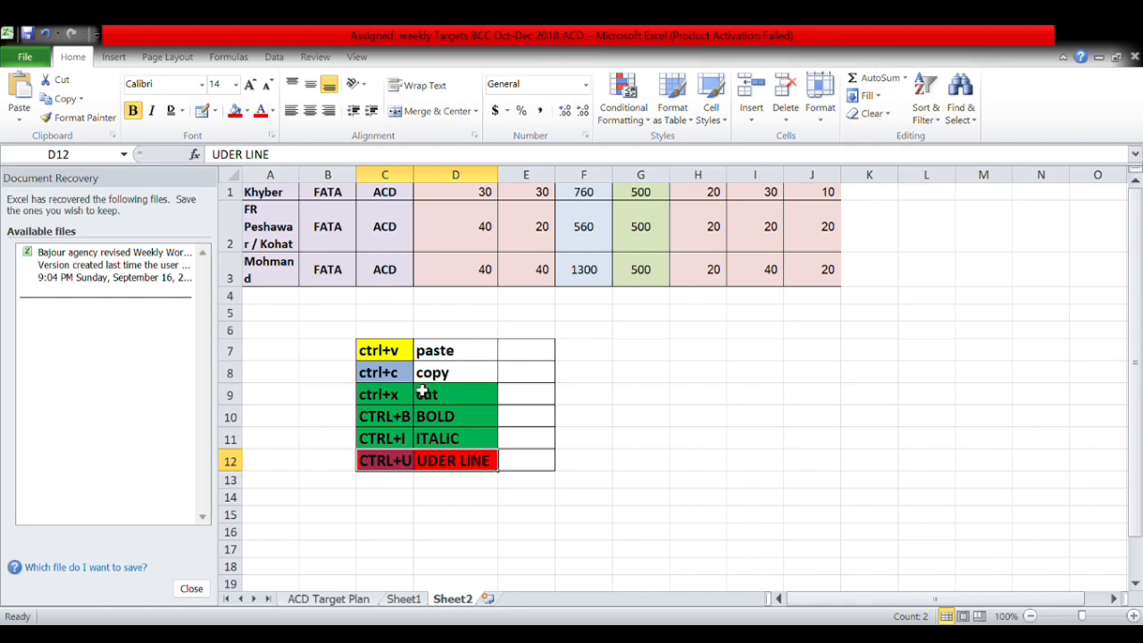
# Try a text colour on the table, then remove all fill colour with No Fill.
pyautogui.moveTo(466, 357); pyautogui.dragTo(383, 466)
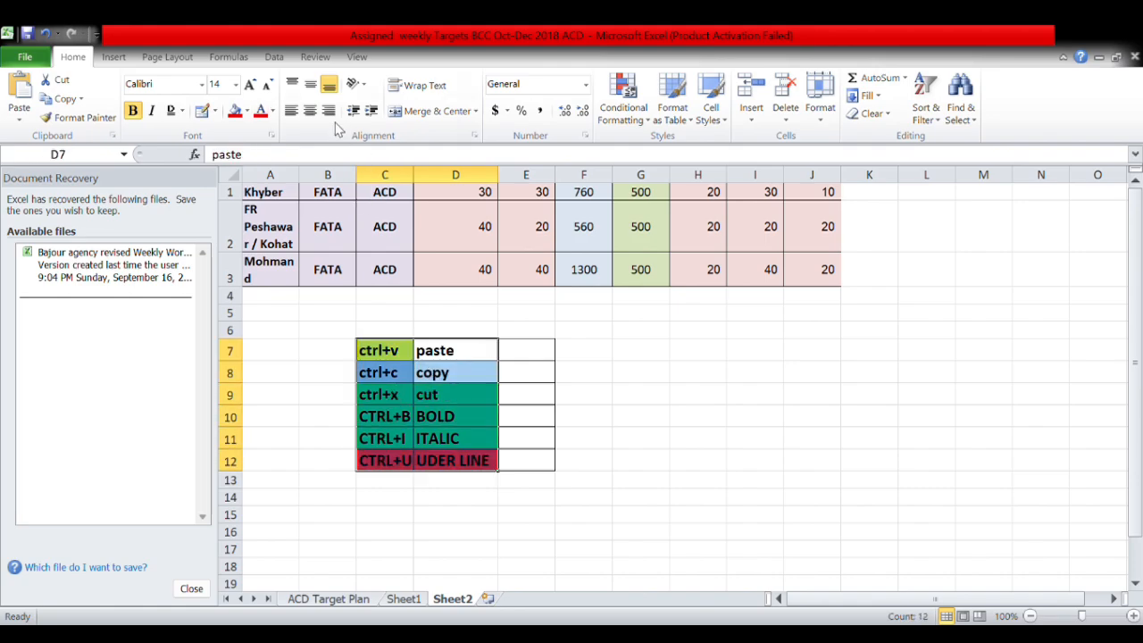
pyautogui.click(272, 113)
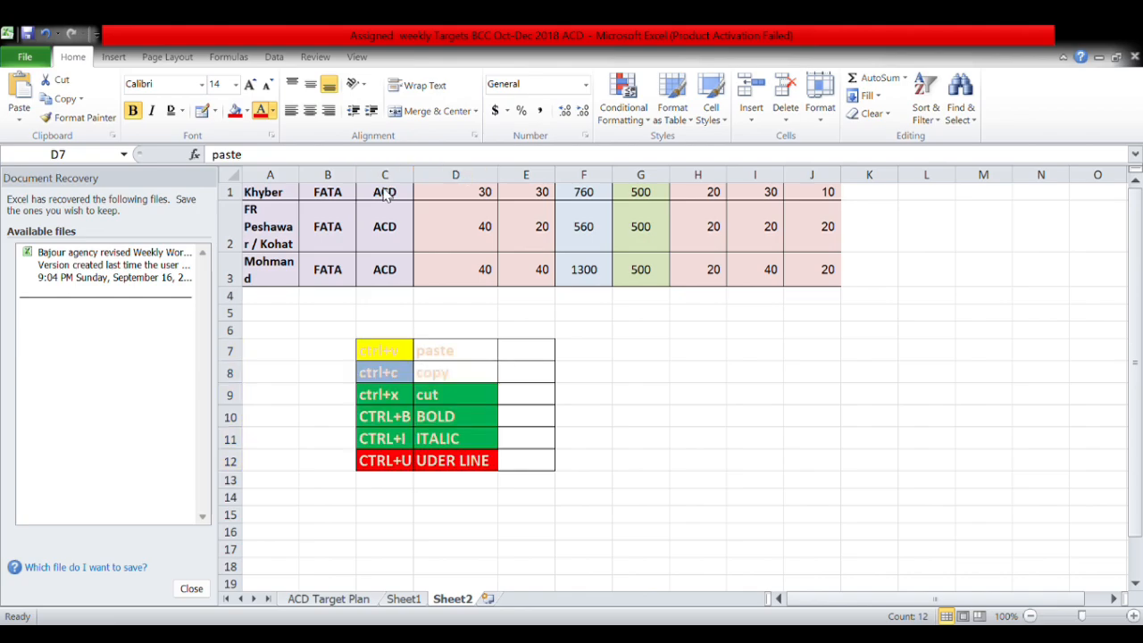
pyautogui.click(441, 376)
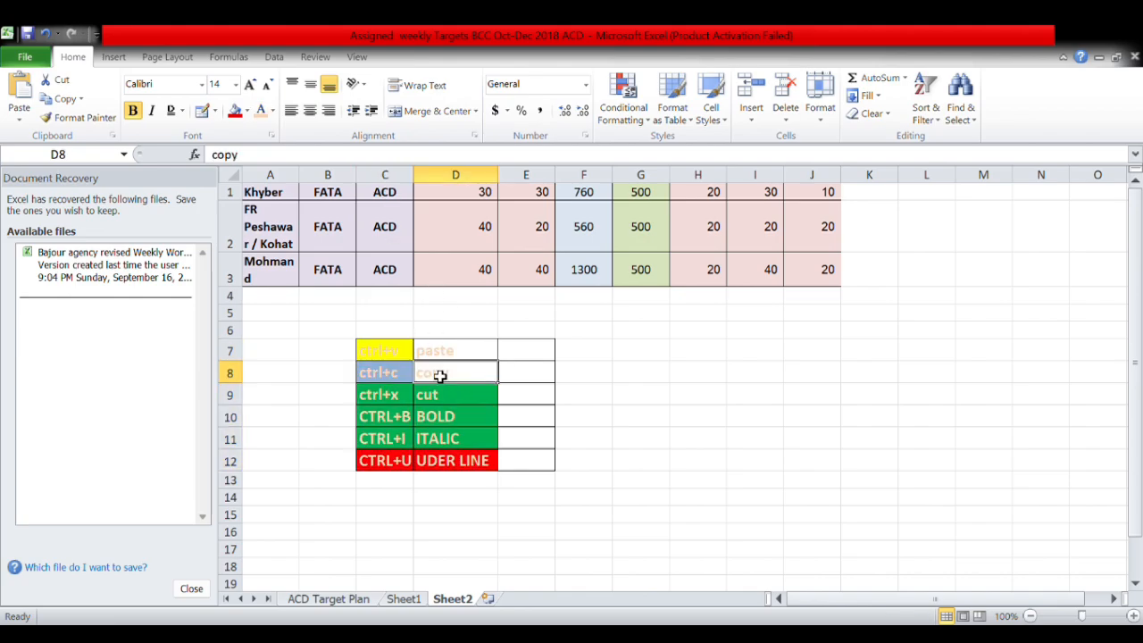
pyautogui.moveTo(476, 357); pyautogui.dragTo(390, 466)
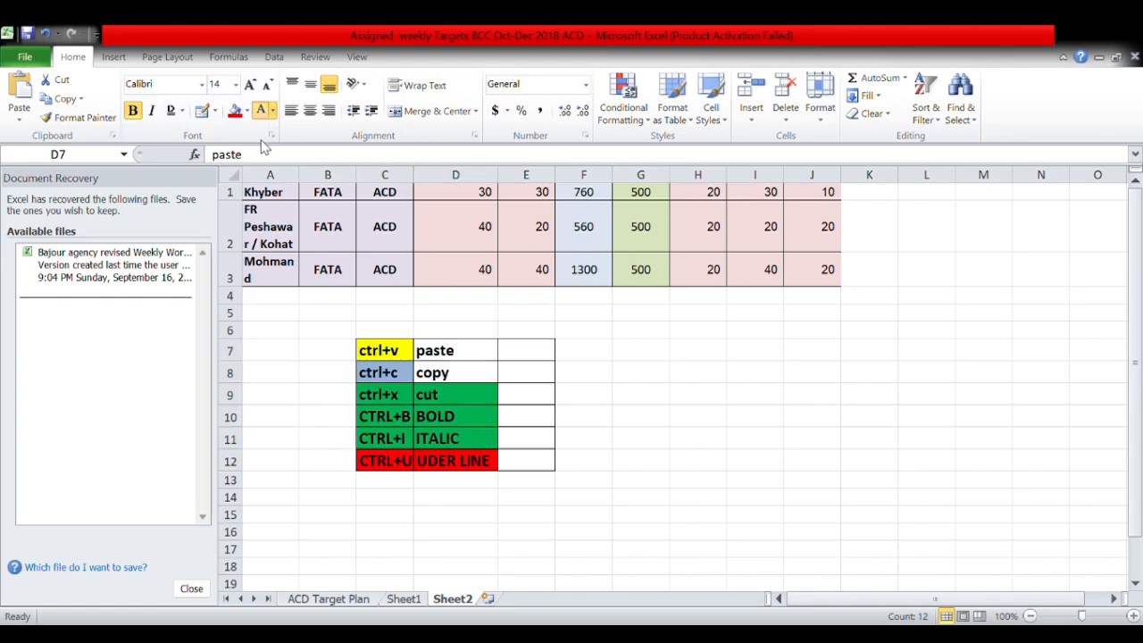
pyautogui.moveTo(491, 350); pyautogui.dragTo(383, 462)
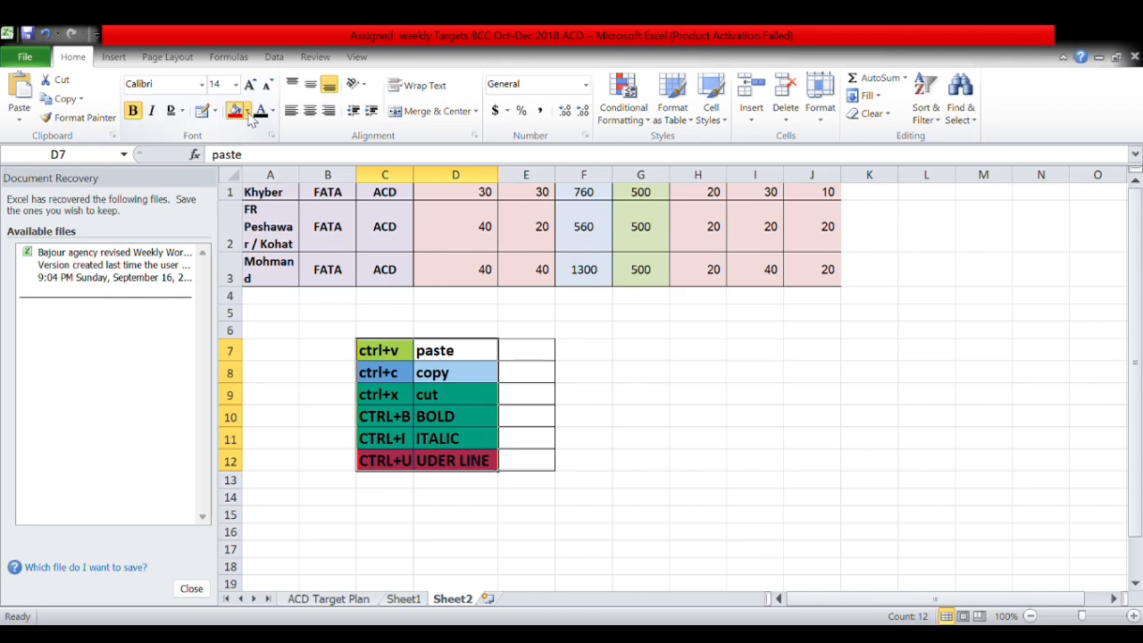
pyautogui.click(249, 114)
pyautogui.click(238, 146)
pyautogui.click(473, 423)
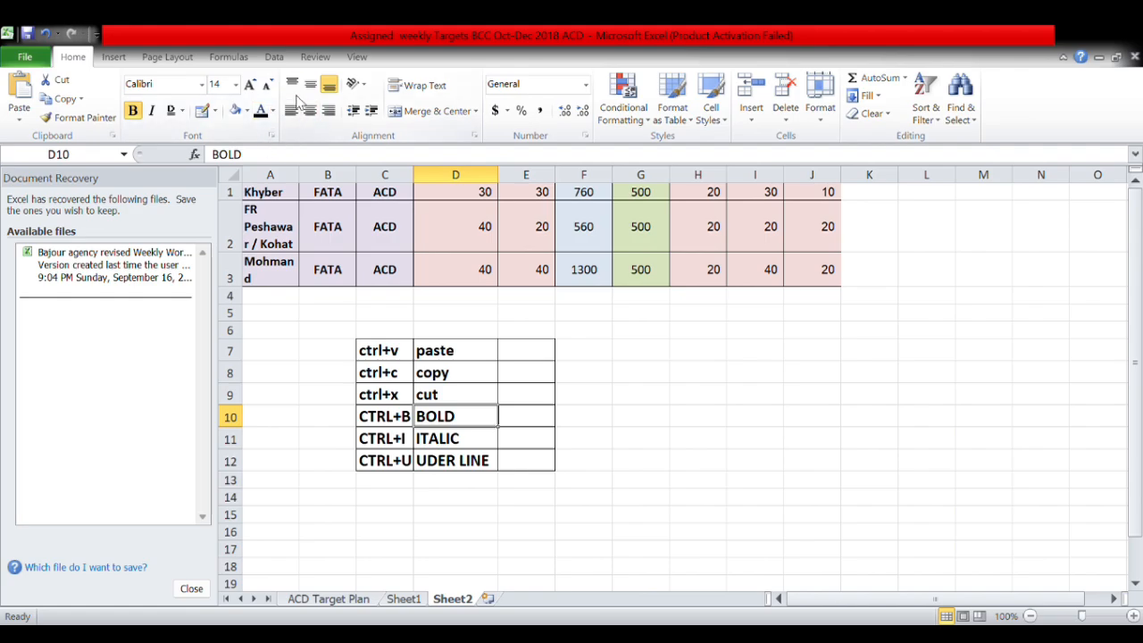
# Try top, middle, bottom, left, centre and right alignment on C7:D12, ending left and bottom aligned.
pyautogui.moveTo(490, 357); pyautogui.dragTo(390, 464)
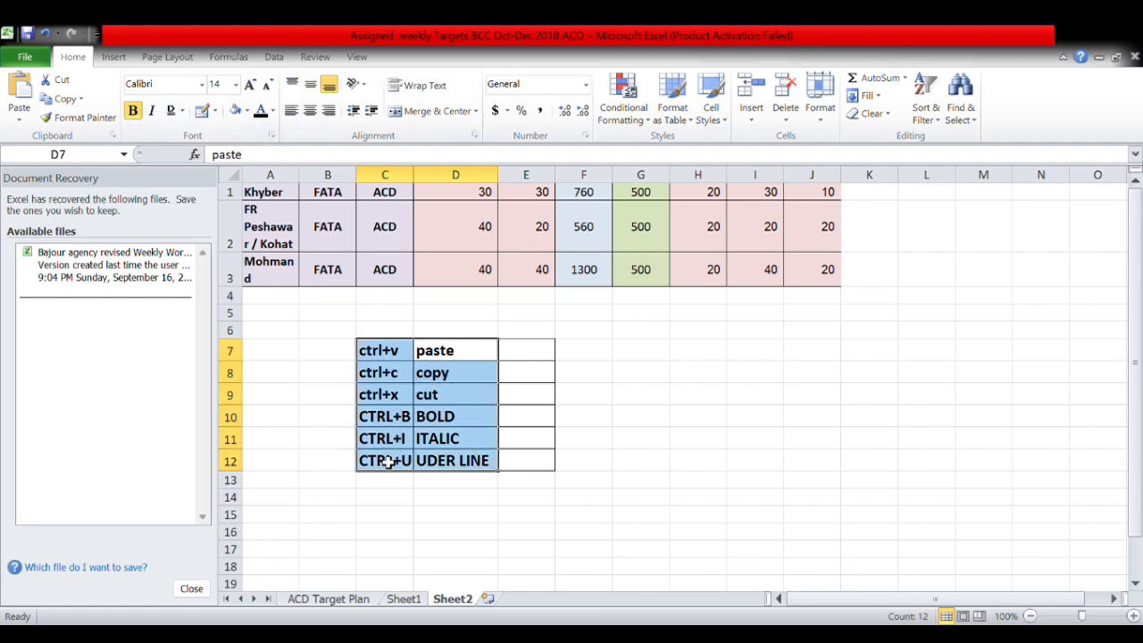
pyautogui.click(292, 86)
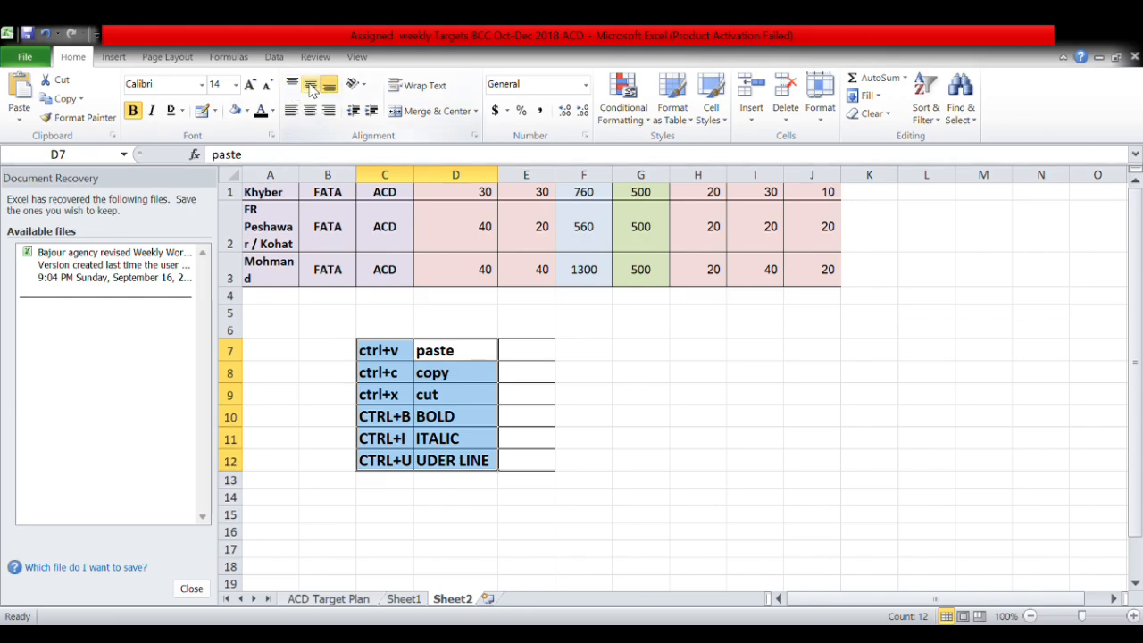
pyautogui.click(309, 86)
pyautogui.click(309, 85)
pyautogui.click(310, 111)
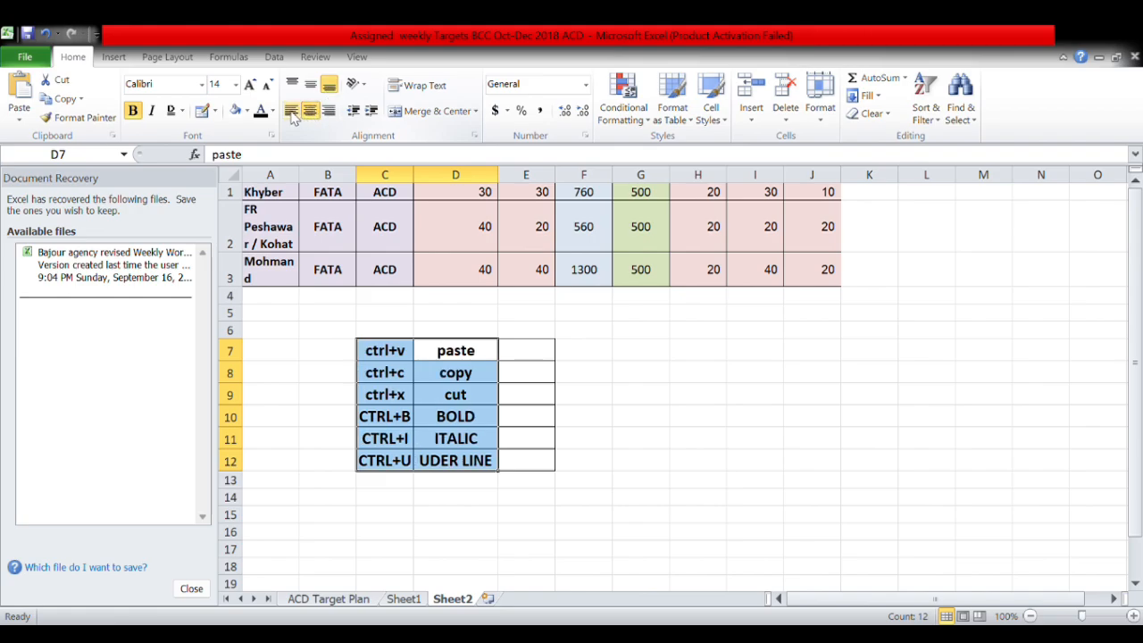
pyautogui.click(292, 112)
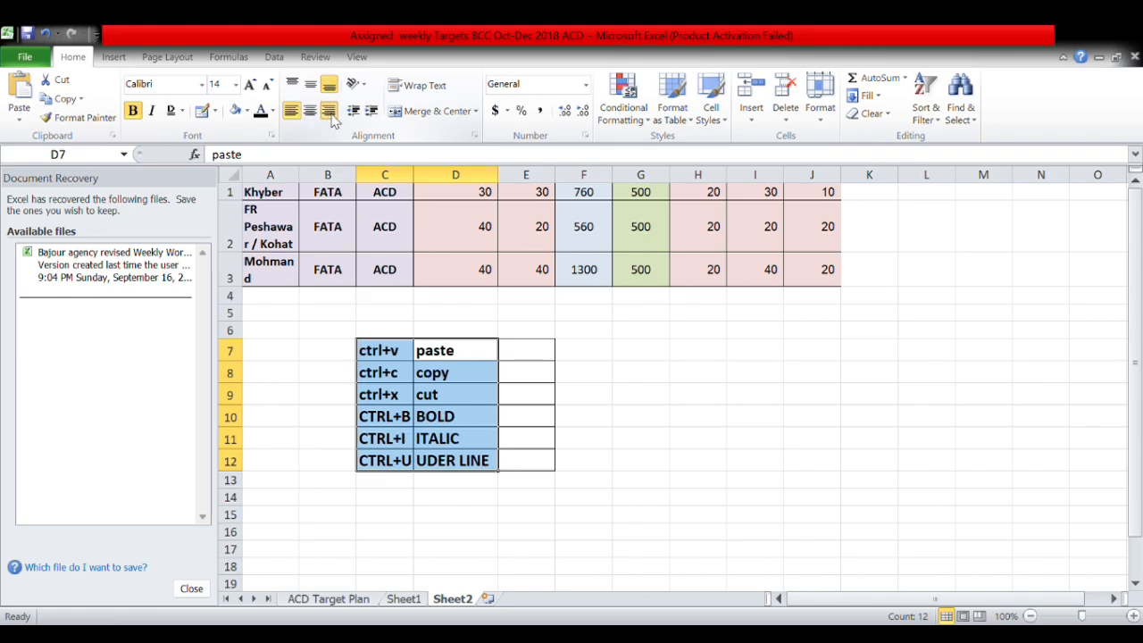
pyautogui.click(329, 113)
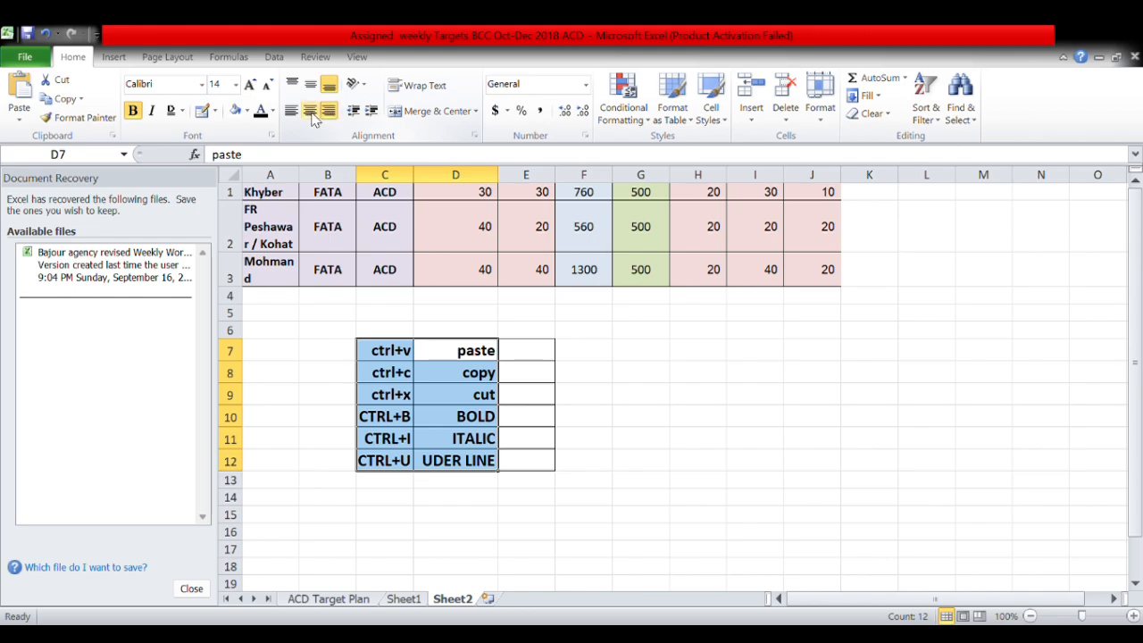
pyautogui.click(309, 111)
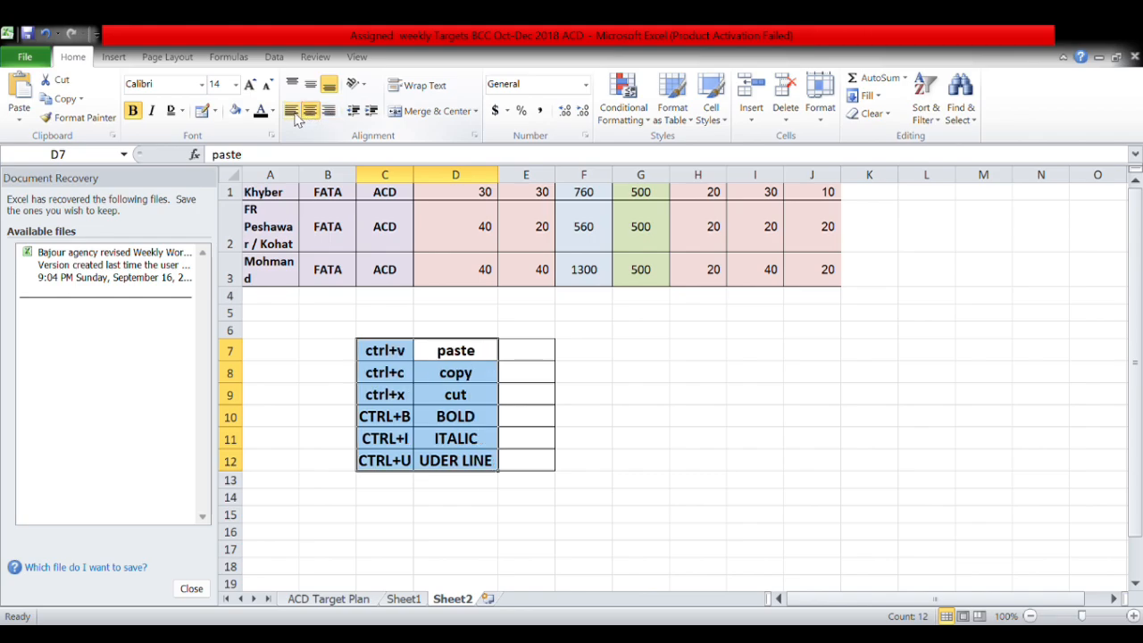
pyautogui.click(292, 112)
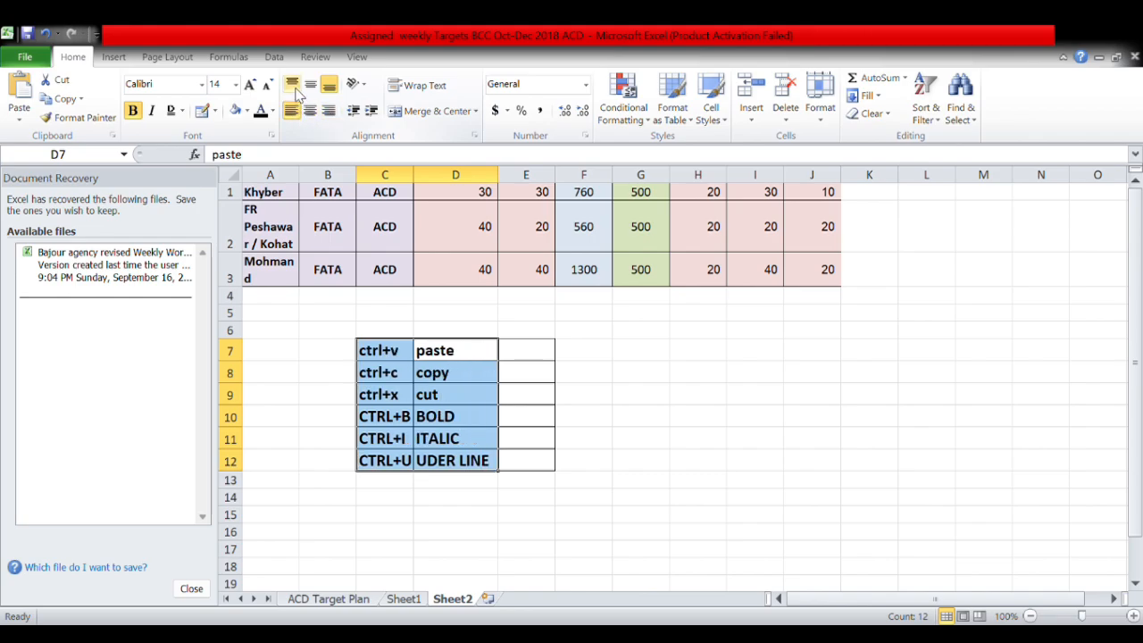
pyautogui.click(292, 84)
pyautogui.click(312, 86)
pyautogui.click(330, 86)
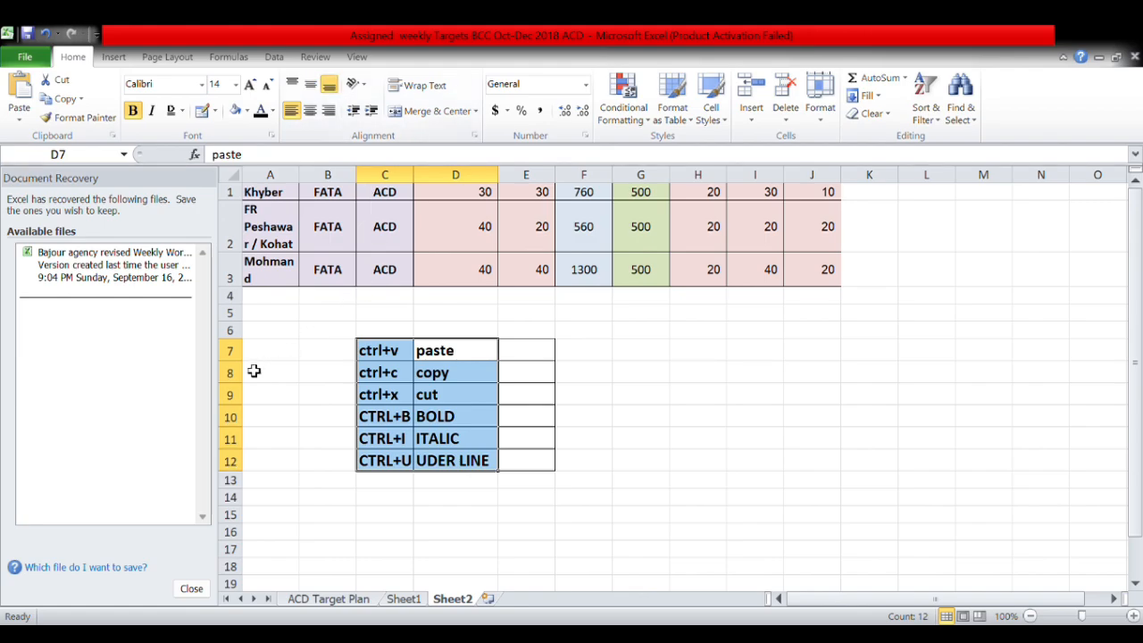
# Make row 7 much taller and settle the text at the bottom of the taller rows.
pyautogui.moveTo(243, 372); pyautogui.dragTo(241, 473)
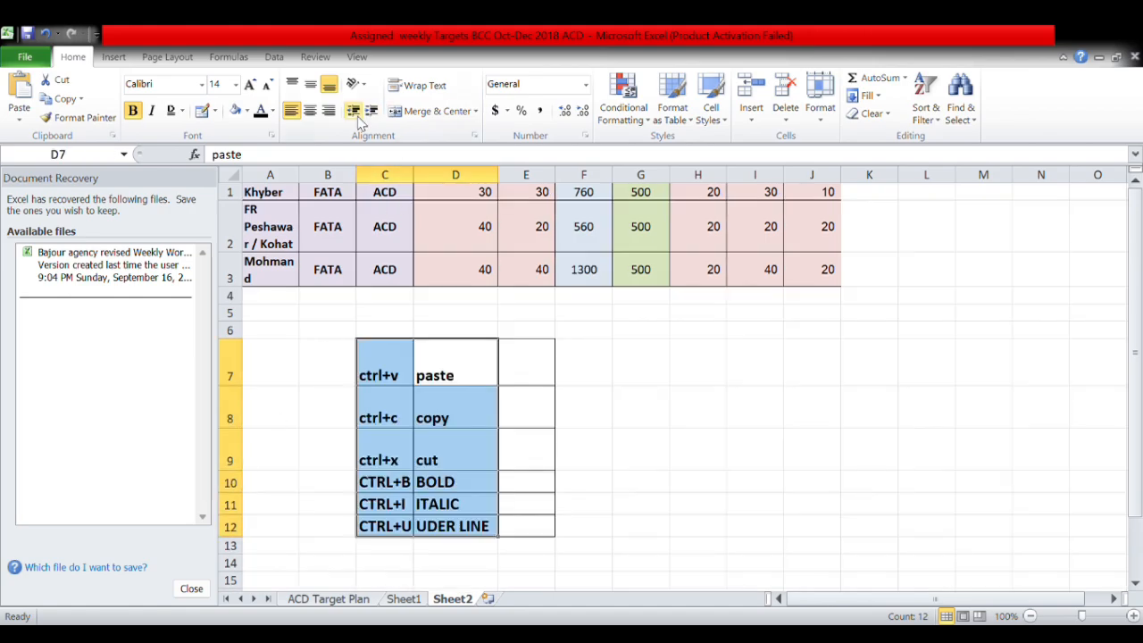
pyautogui.click(309, 84)
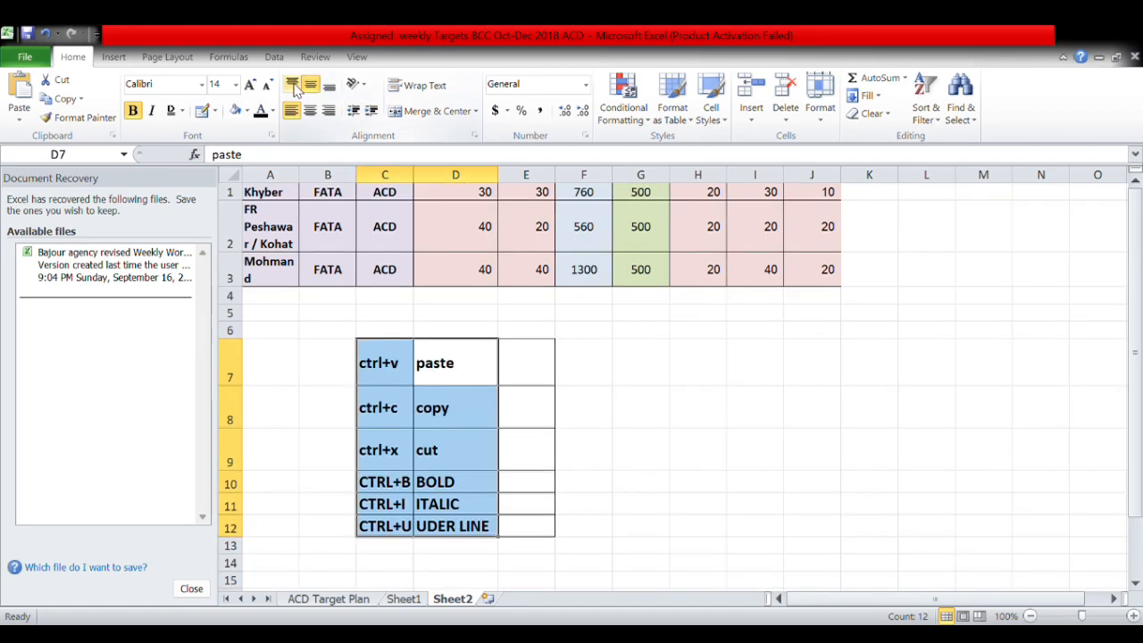
pyautogui.click(293, 84)
pyautogui.click(328, 87)
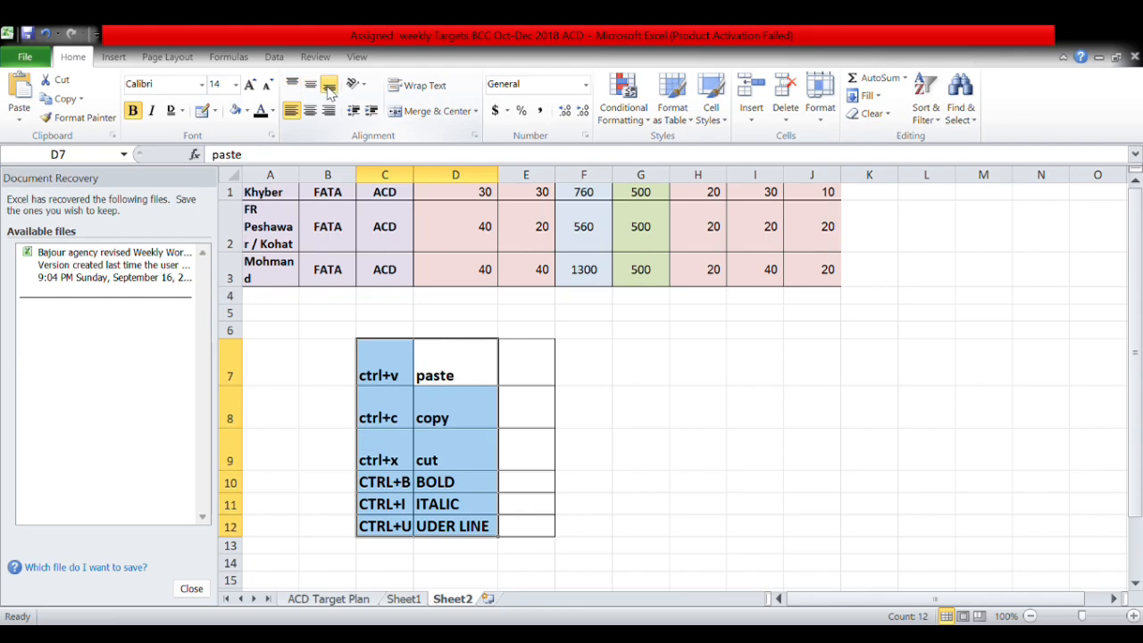
# Try bottom, middle and top vertical alignment on the district table in rows 1 to 3.
pyautogui.click(830, 196)
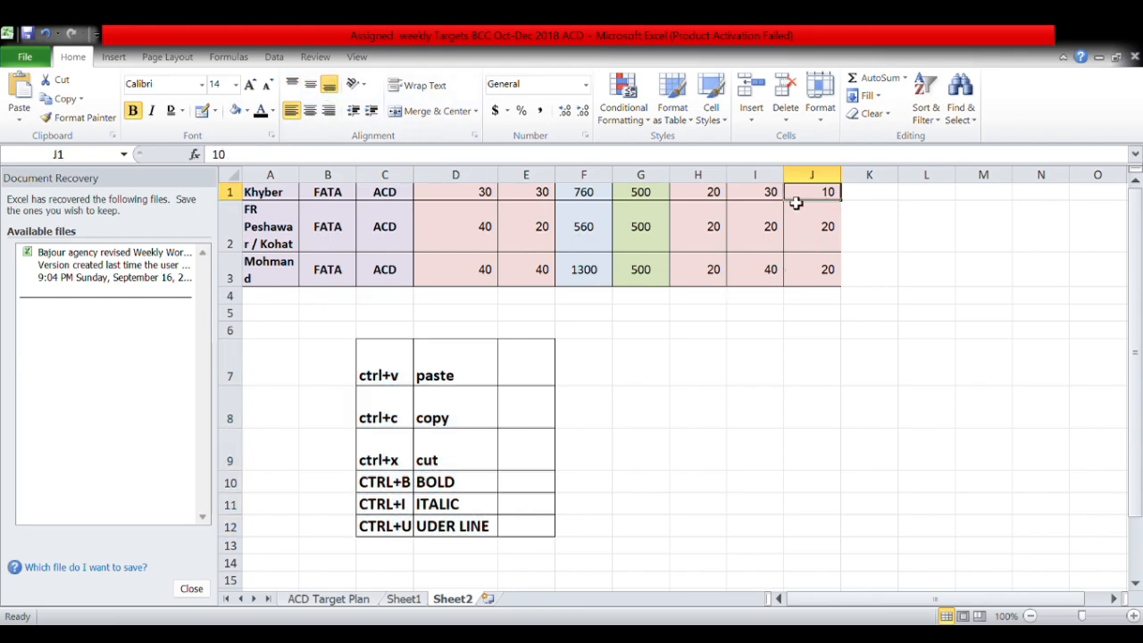
pyautogui.moveTo(795, 203); pyautogui.dragTo(247, 270)
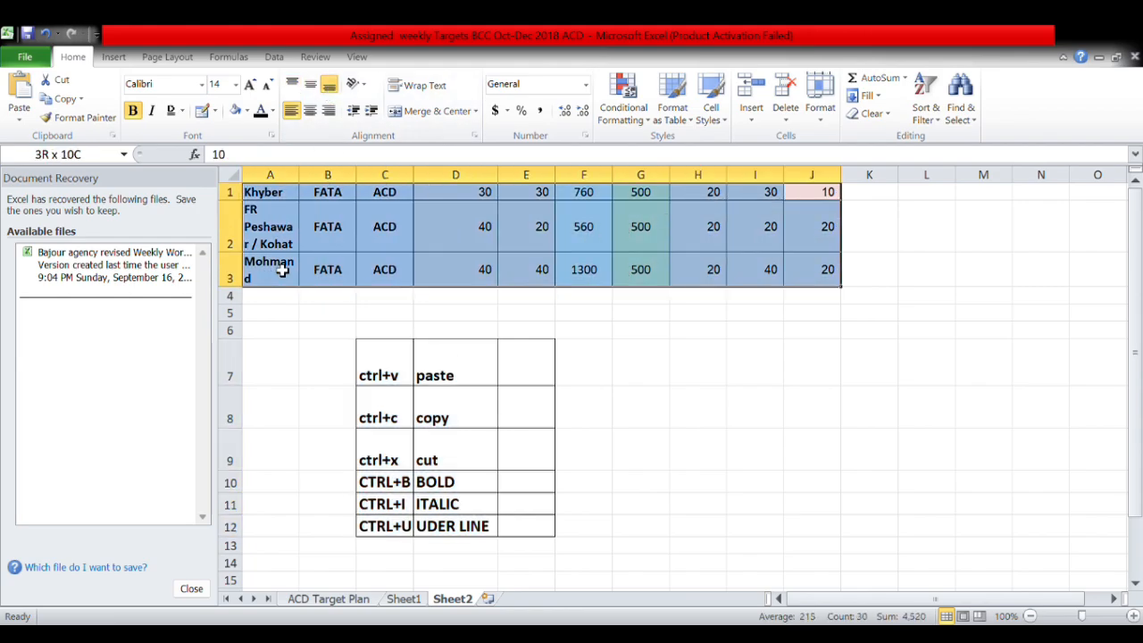
pyautogui.click(329, 87)
pyautogui.click(311, 85)
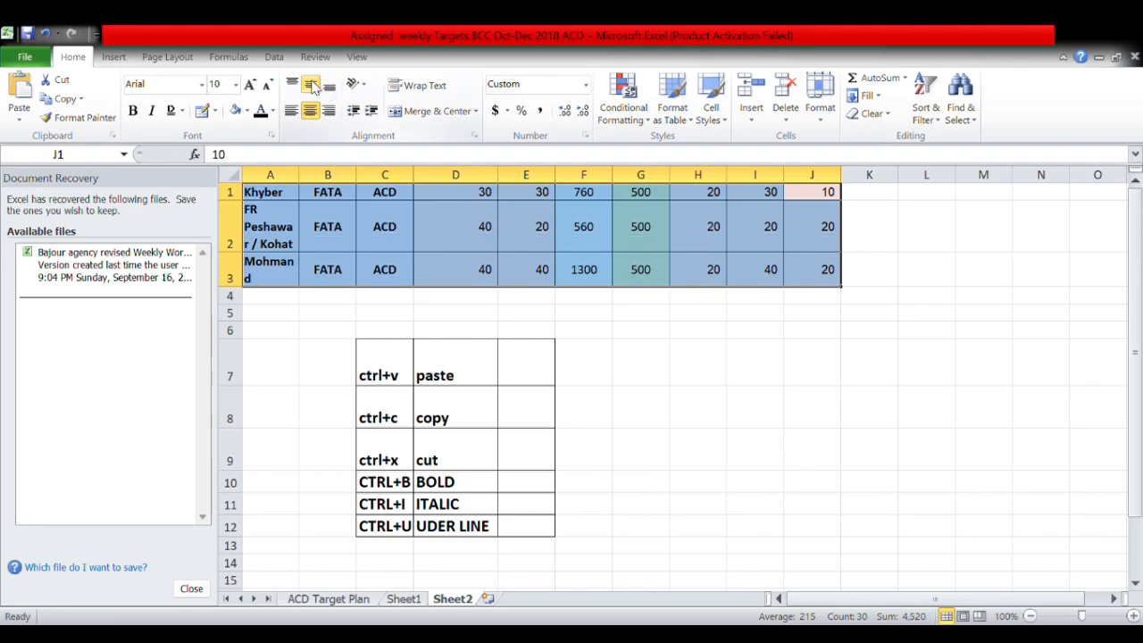
pyautogui.click(293, 85)
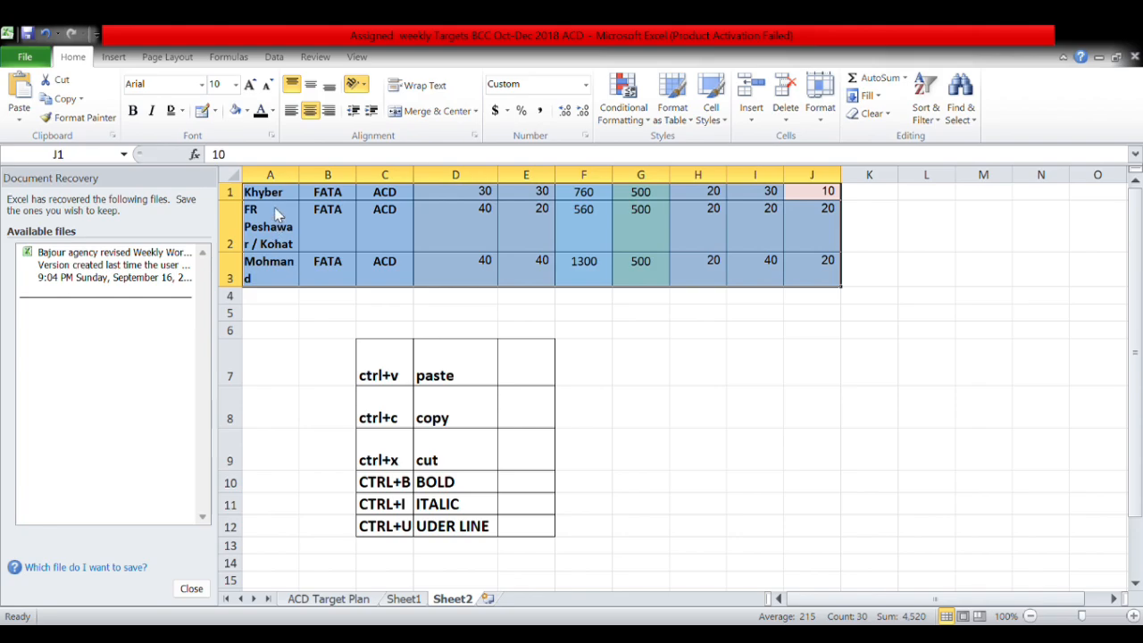
# Angle column A's district names counterclockwise and widen column A to fit them.
pyautogui.click(270, 174)
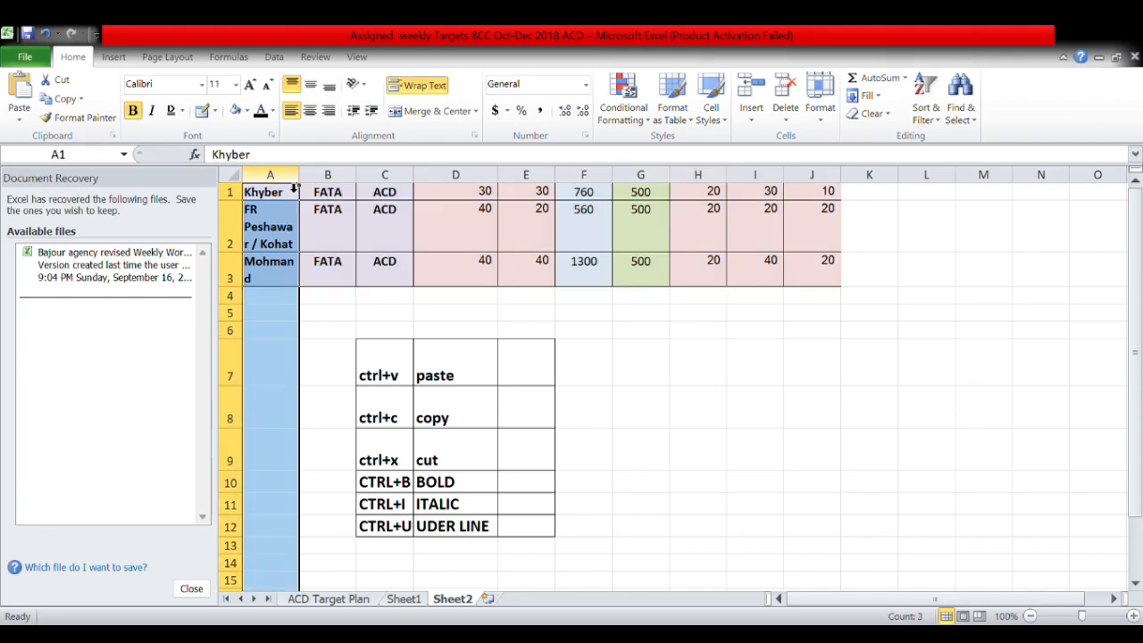
pyautogui.click(357, 102)
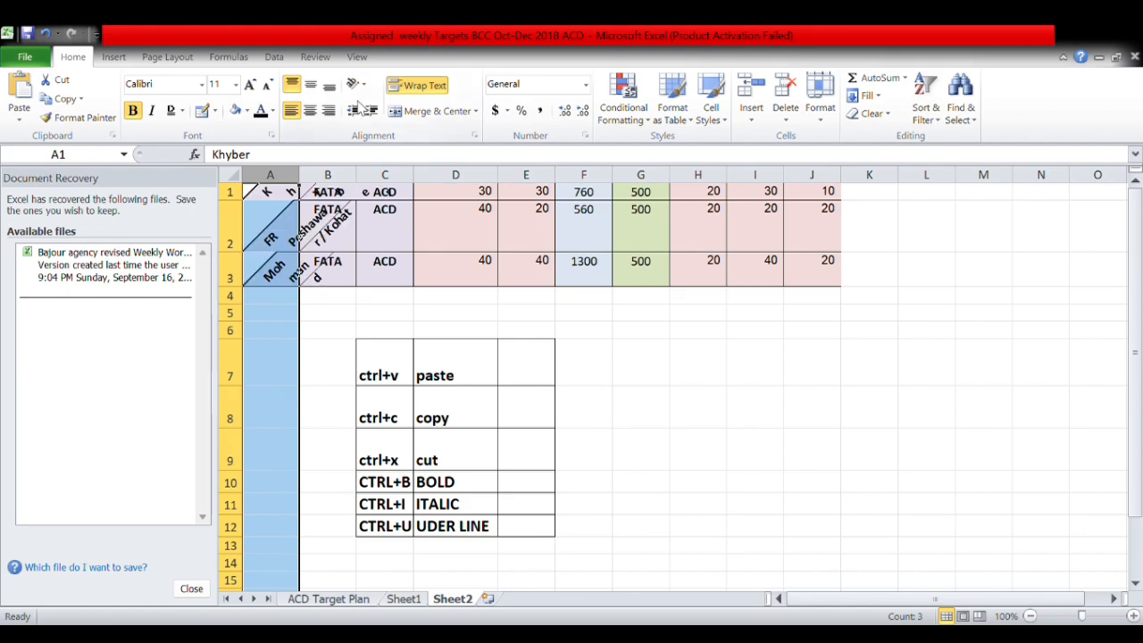
pyautogui.moveTo(299, 179); pyautogui.dragTo(359, 200)
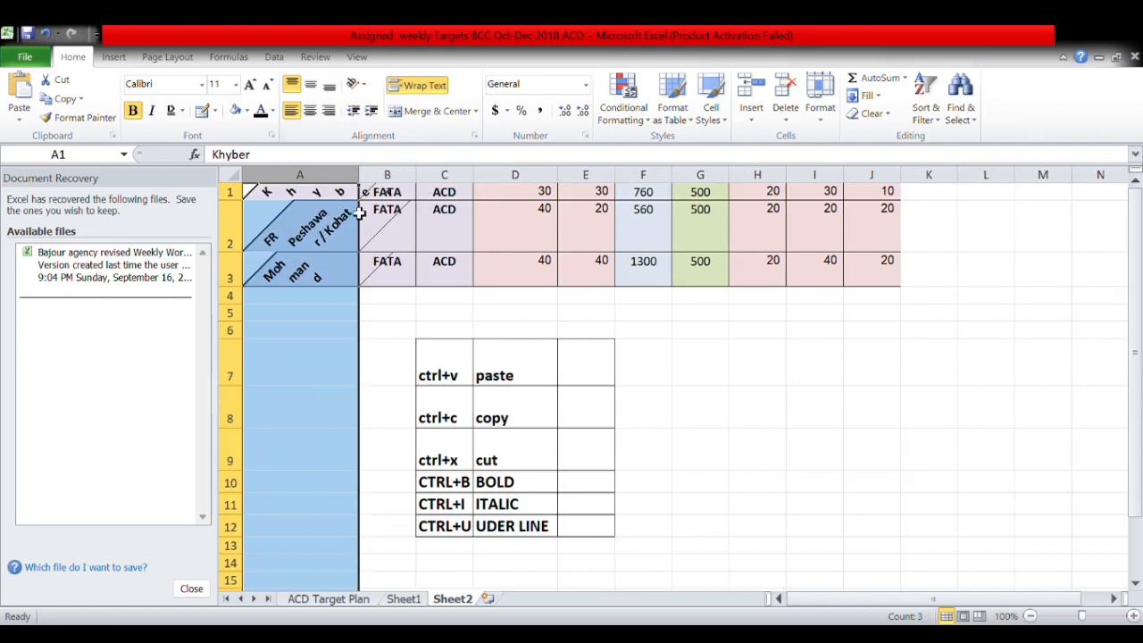
# Make row 1 taller and indent the Khyber text in A1.
pyautogui.click(306, 193)
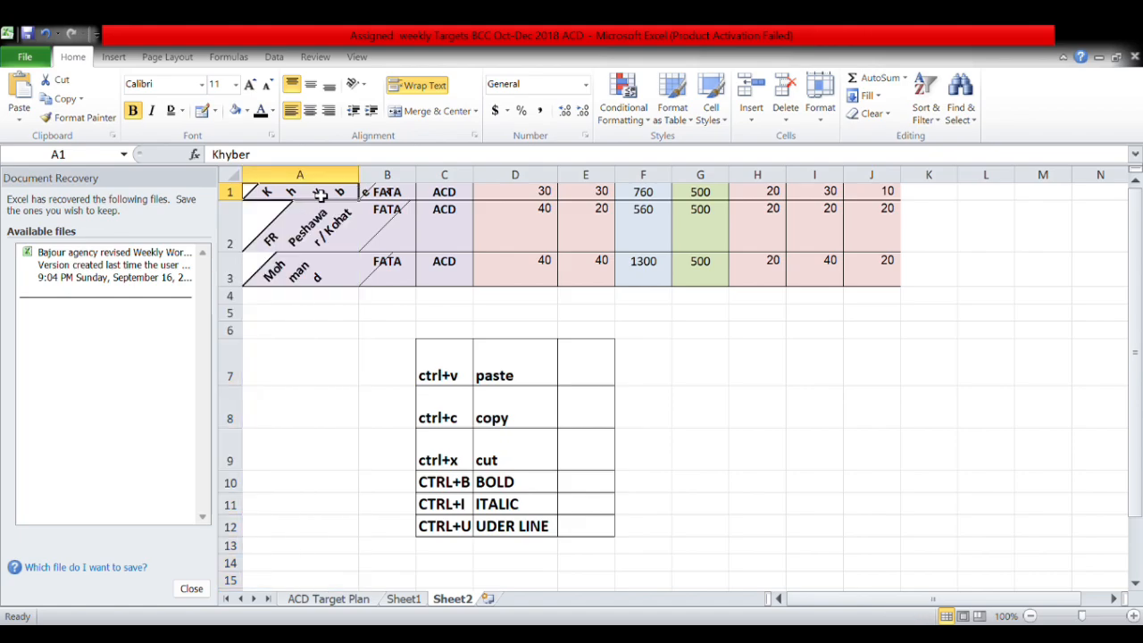
pyautogui.moveTo(230, 200); pyautogui.dragTo(234, 237)
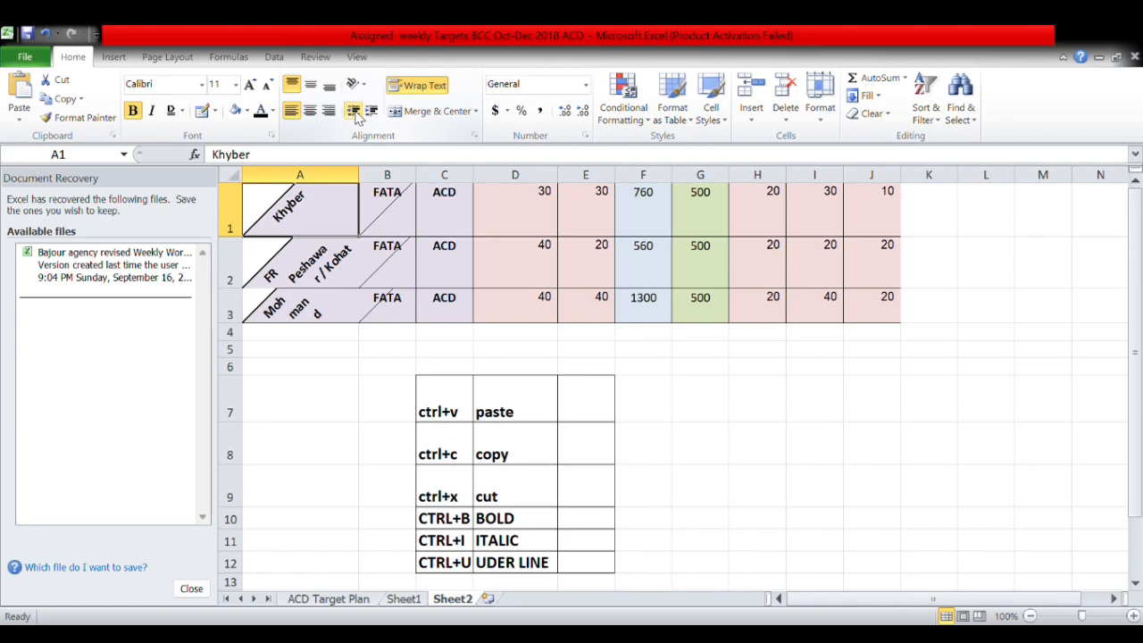
pyautogui.click(371, 111)
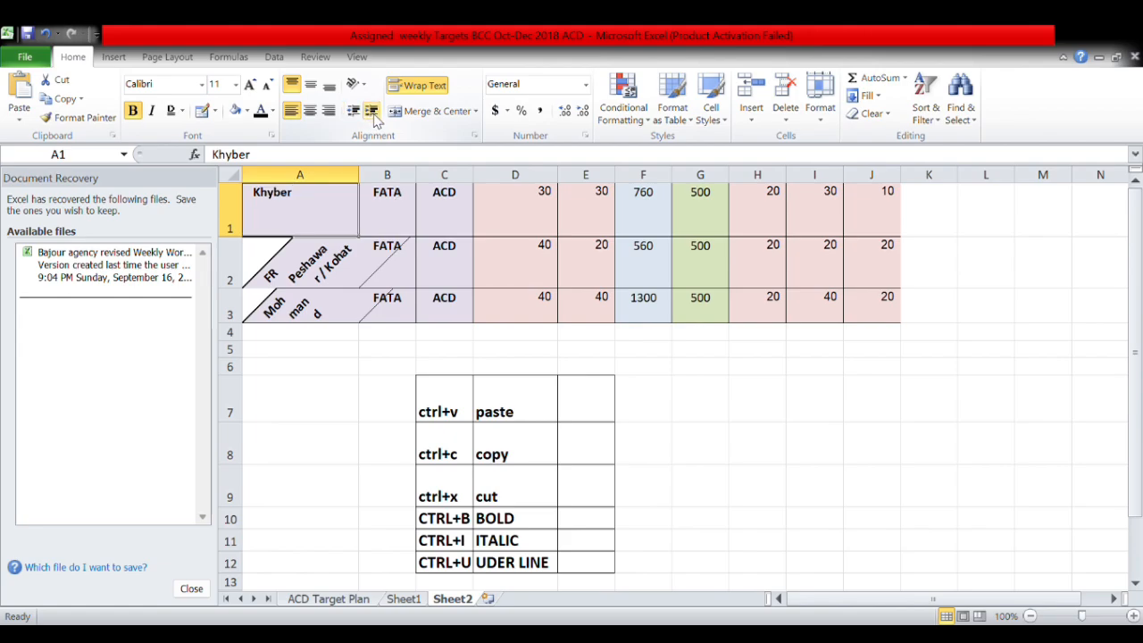
pyautogui.click(354, 110)
pyautogui.click(373, 112)
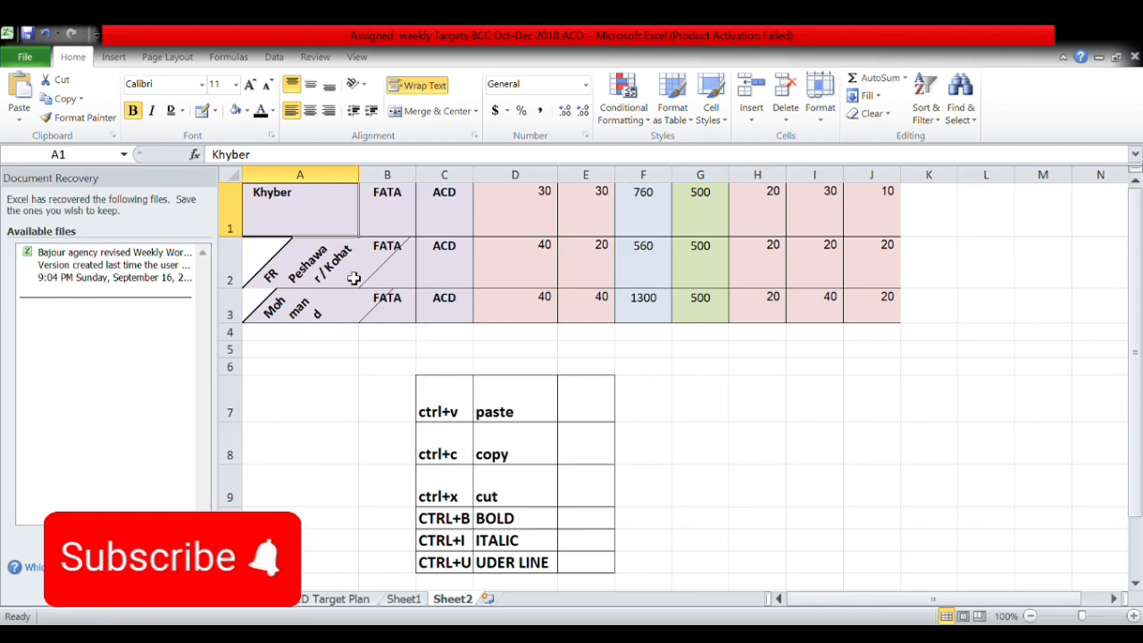
# Try Accounting on A1 and Percent on A4, then enter 10 in cell C6.
pyautogui.click(496, 111)
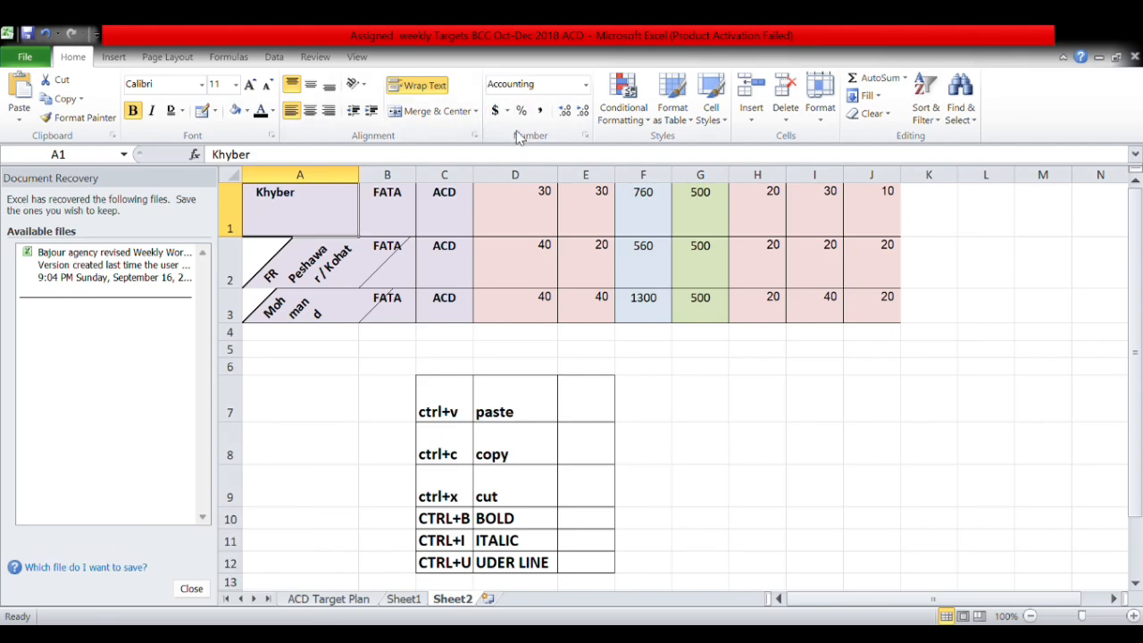
pyautogui.click(286, 335)
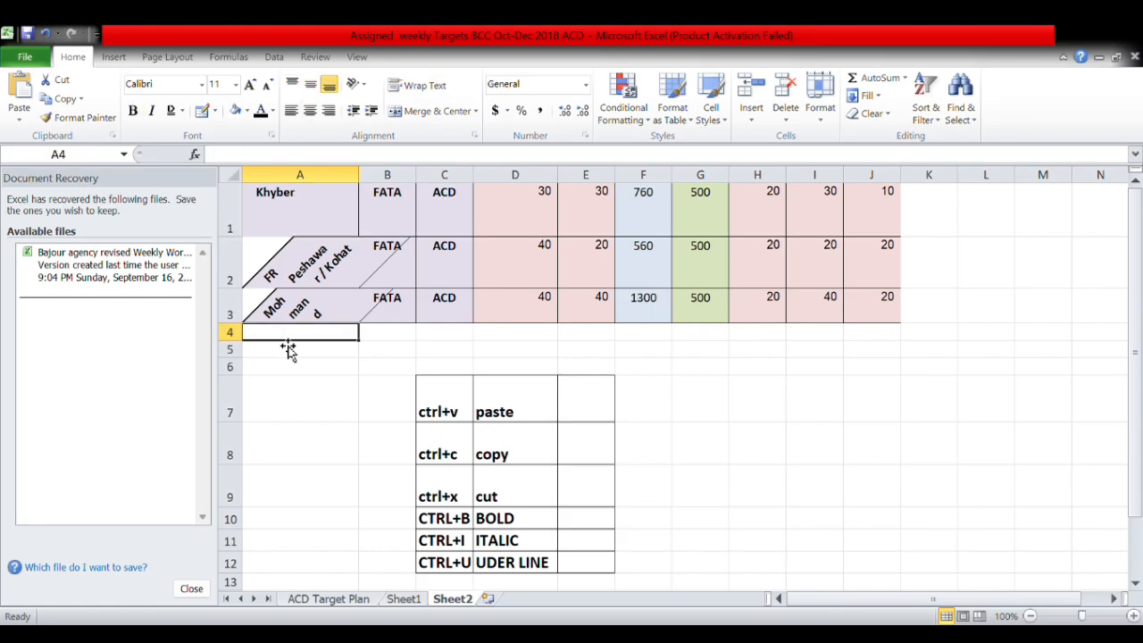
pyautogui.click(524, 112)
pyautogui.click(461, 369)
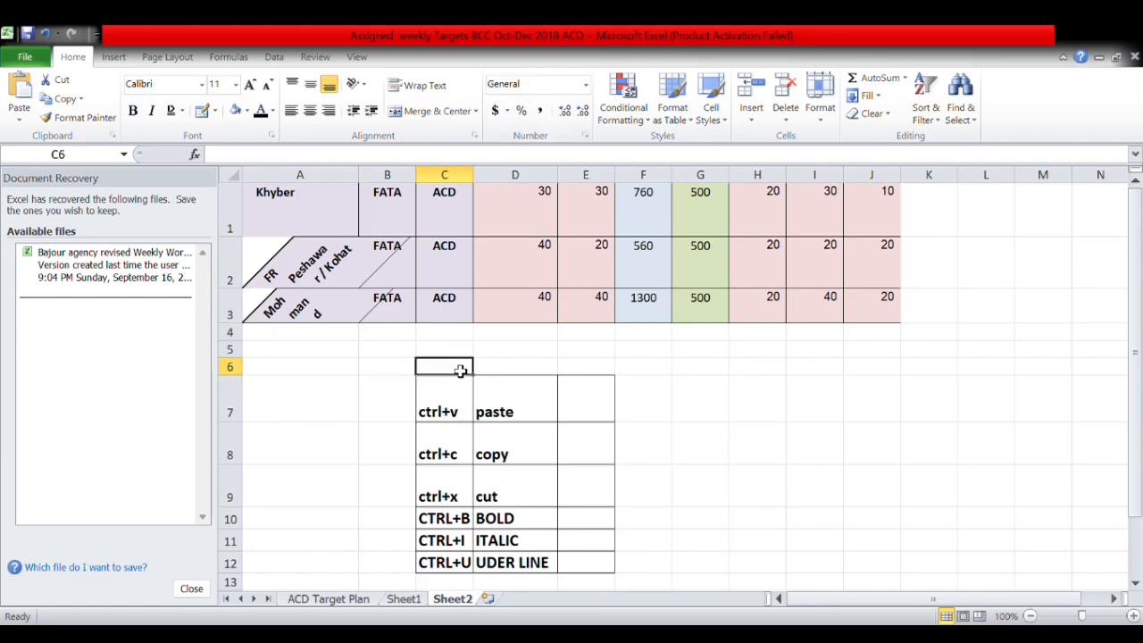
pyautogui.write('1')
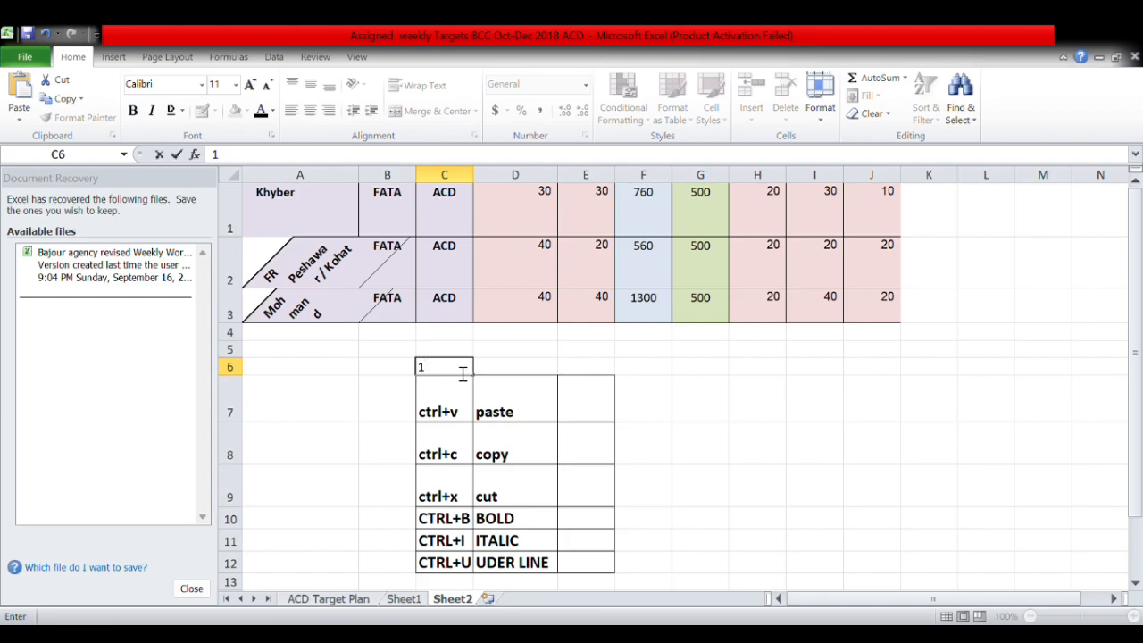
pyautogui.write('0')
pyautogui.hotkey('ctrl', 'Return')
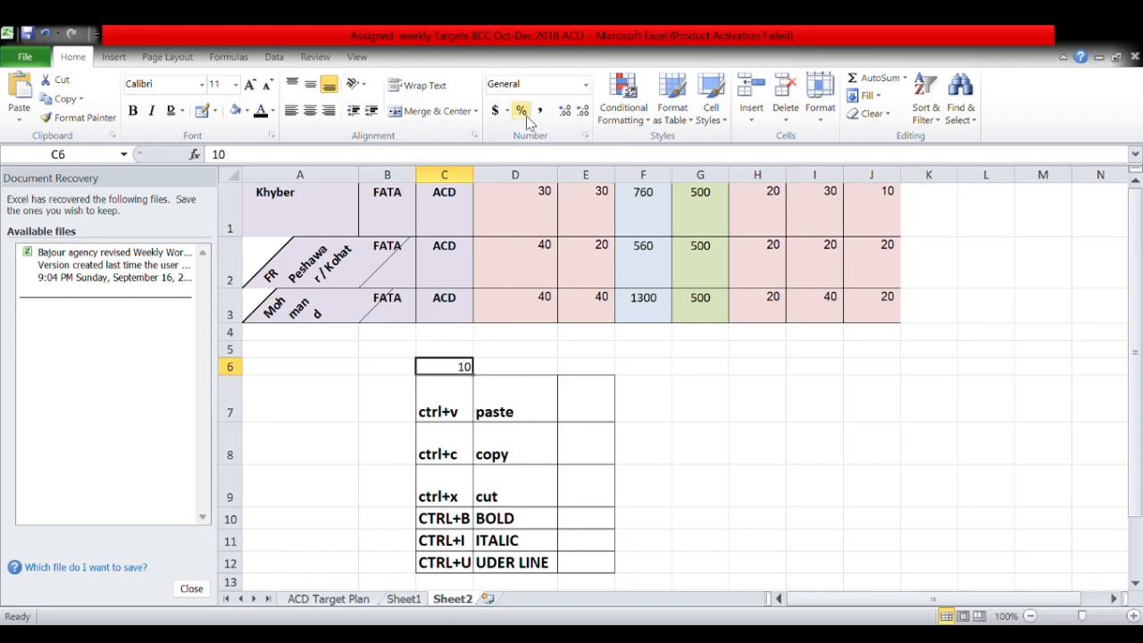
# Try Percent and Accounting formats on C6, switching the currency symbol to euro, then dollar.
pyautogui.click(523, 112)
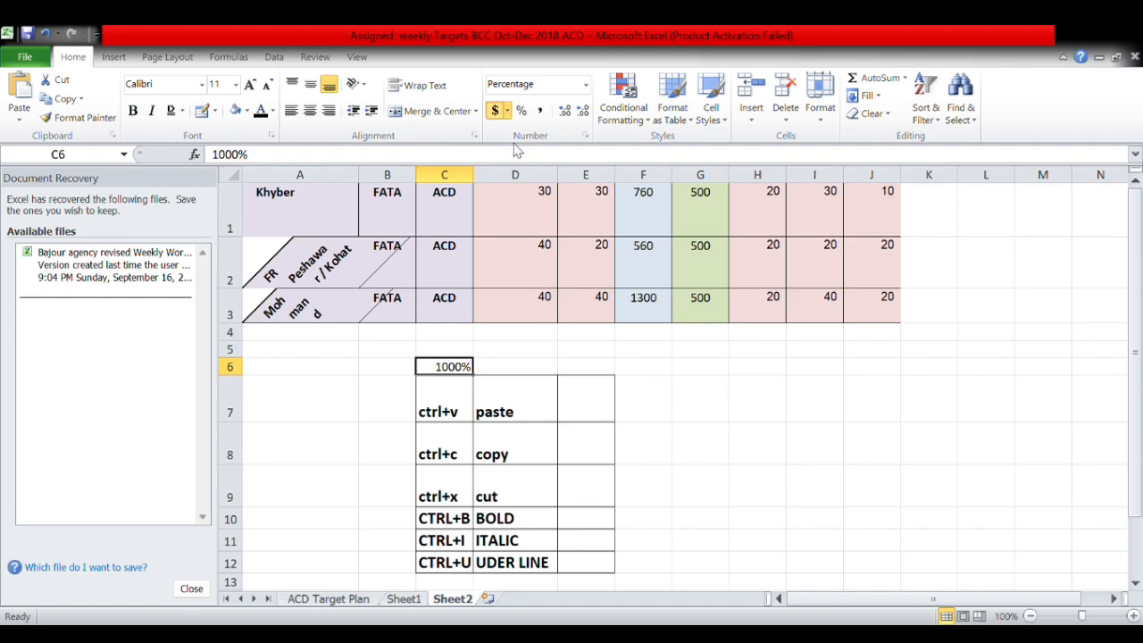
pyautogui.click(494, 111)
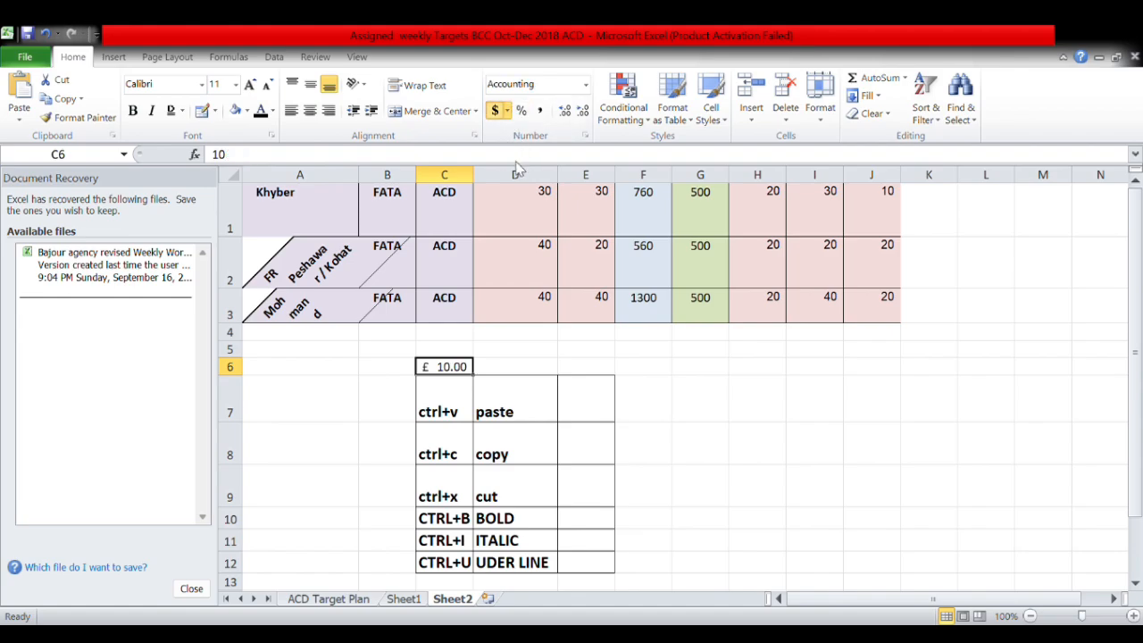
pyautogui.click(517, 167)
pyautogui.click(508, 111)
pyautogui.click(513, 135)
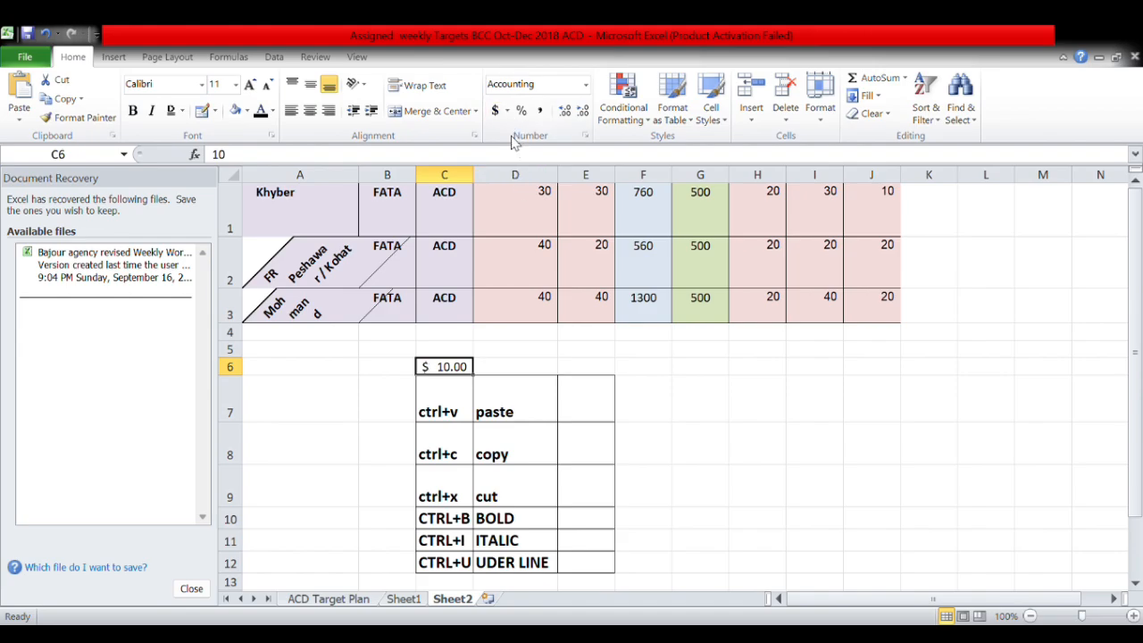
# Apply Number, then Currency, and finally Time format to C6, showing 12:00:00 AM.
pyautogui.click(533, 90)
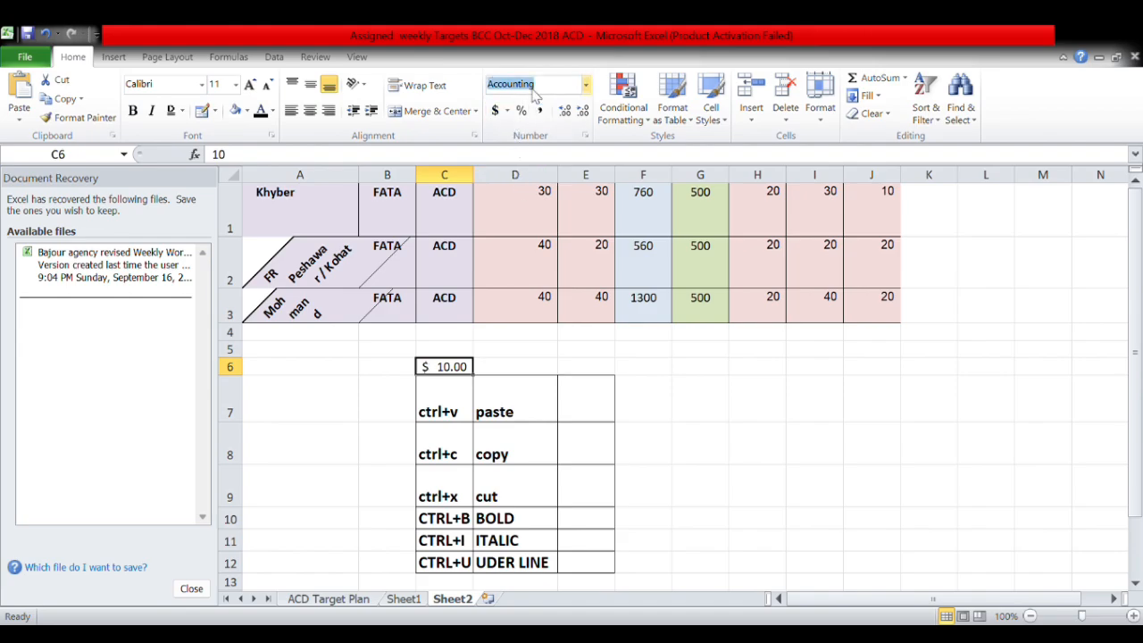
pyautogui.press('BackSpace')
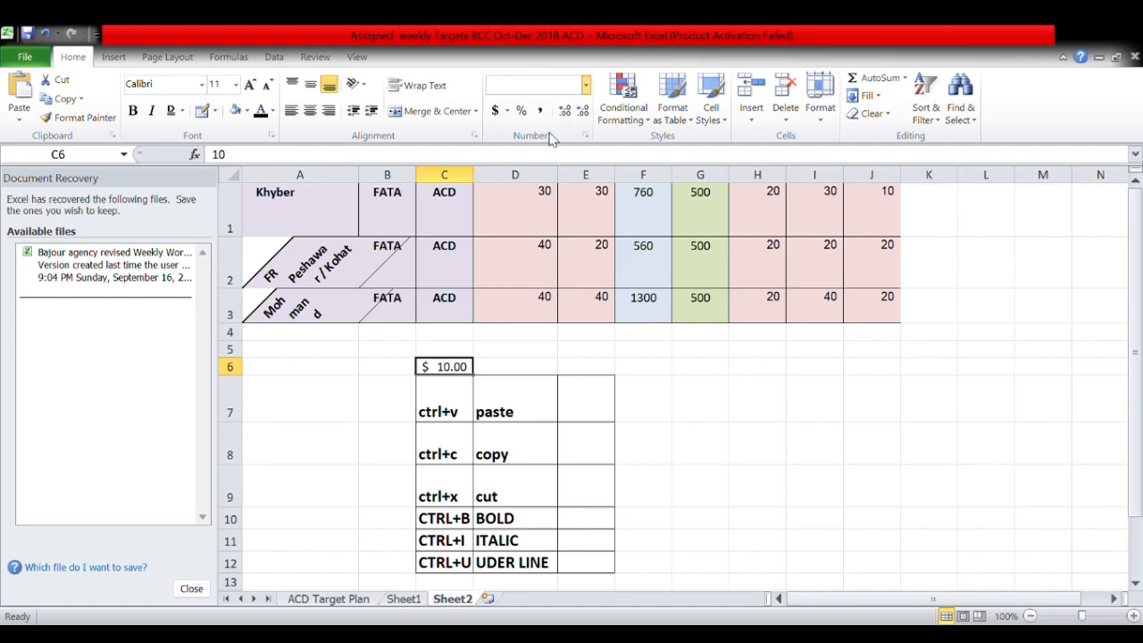
pyautogui.click(547, 149)
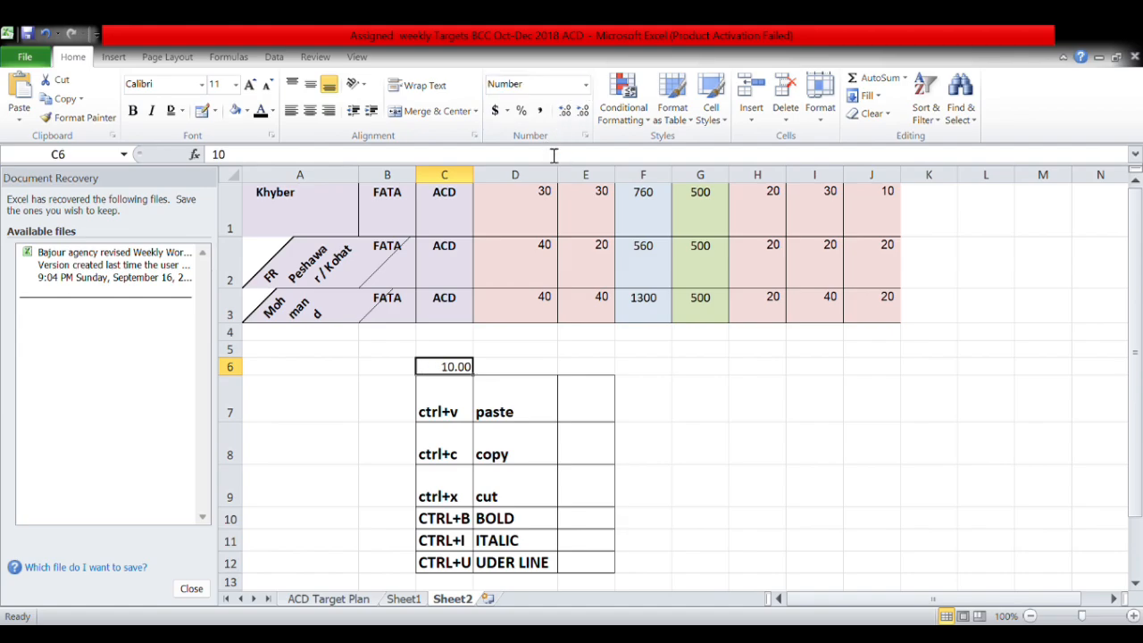
pyautogui.click(545, 88)
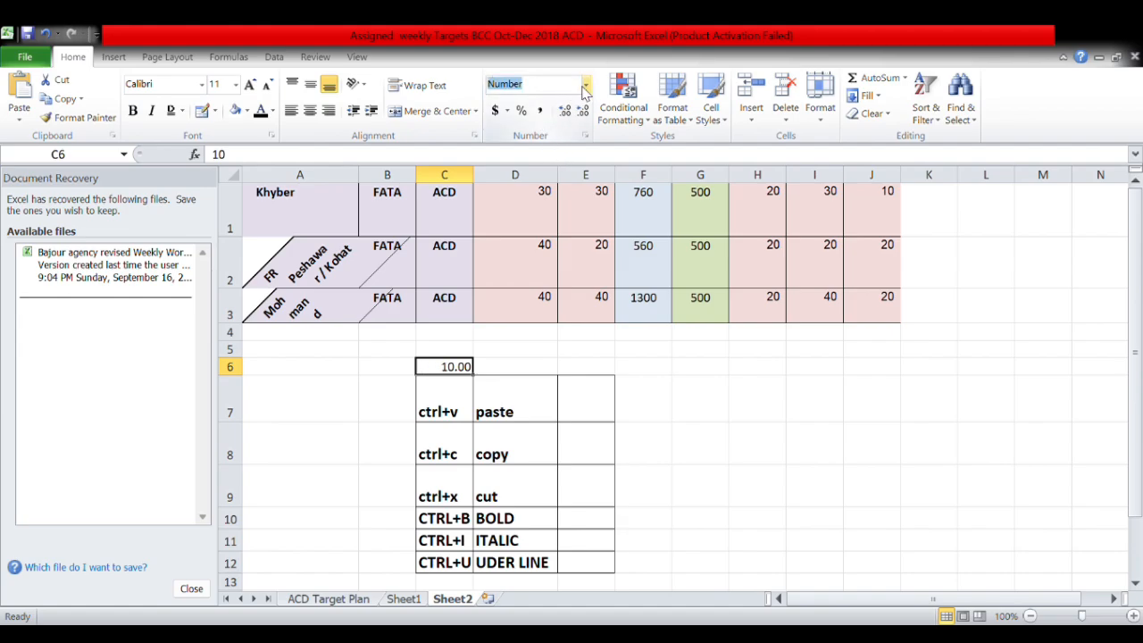
pyautogui.press('BackSpace')
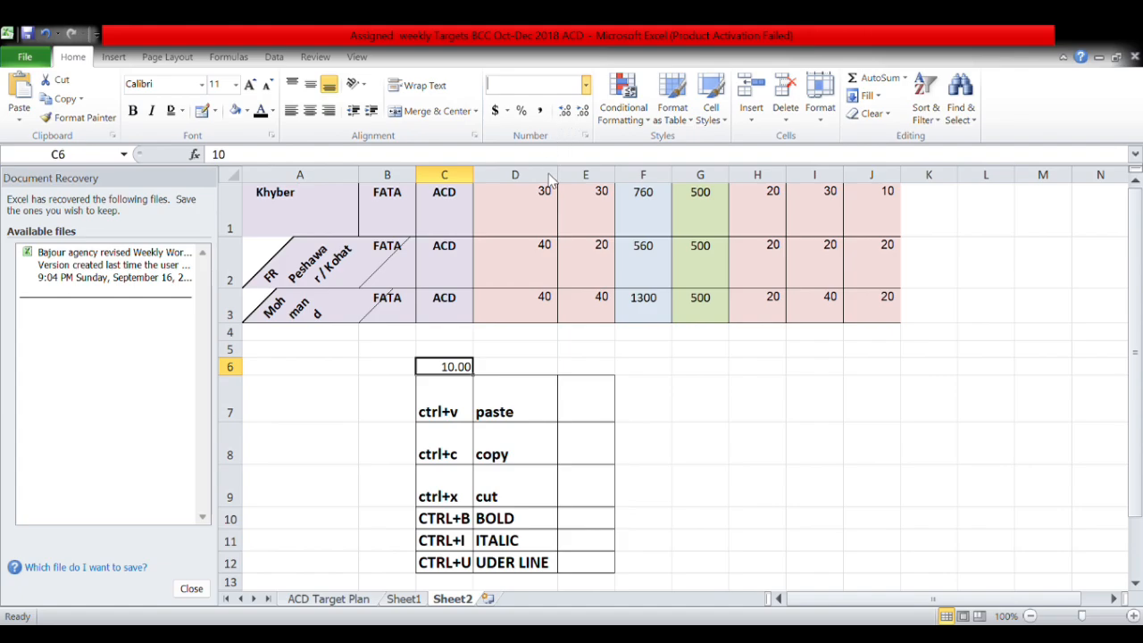
pyautogui.click(551, 190)
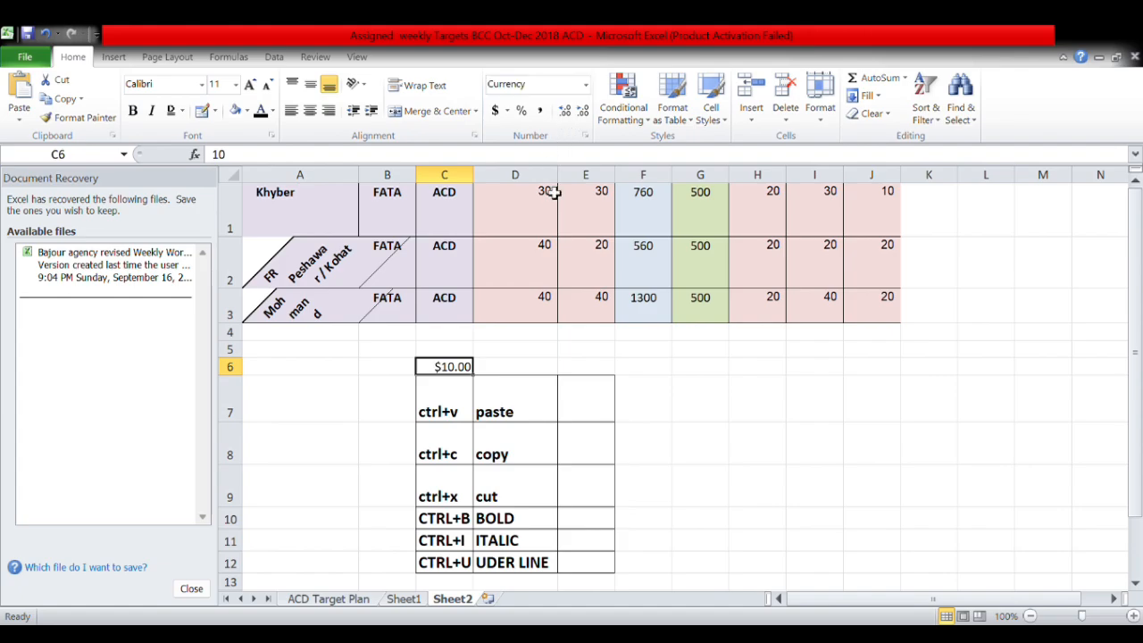
pyautogui.click(587, 85)
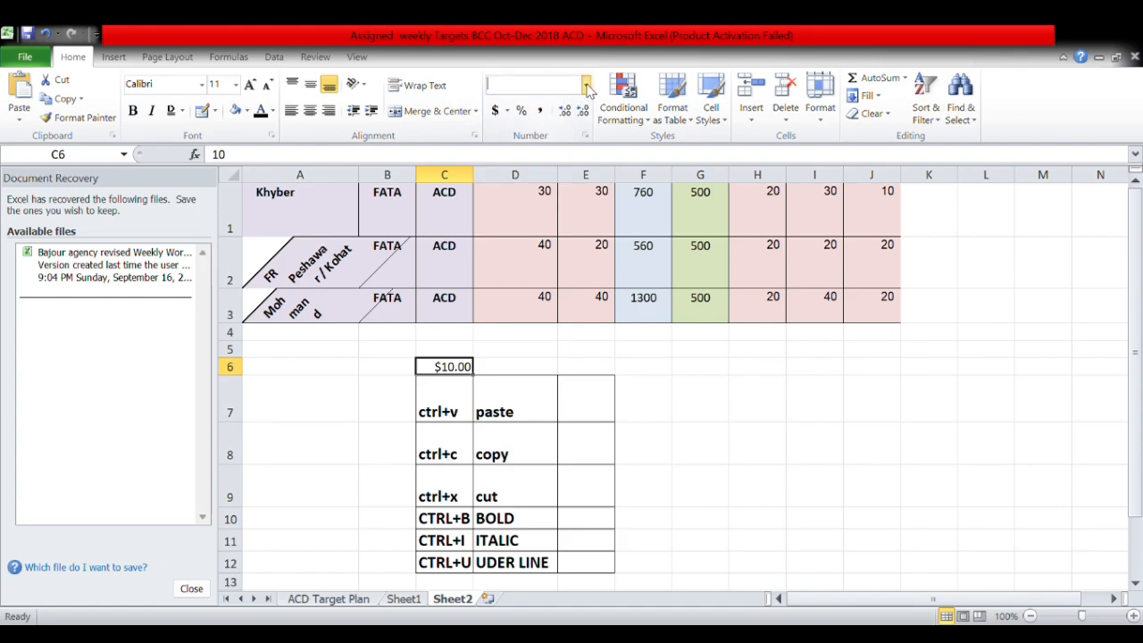
pyautogui.click(539, 329)
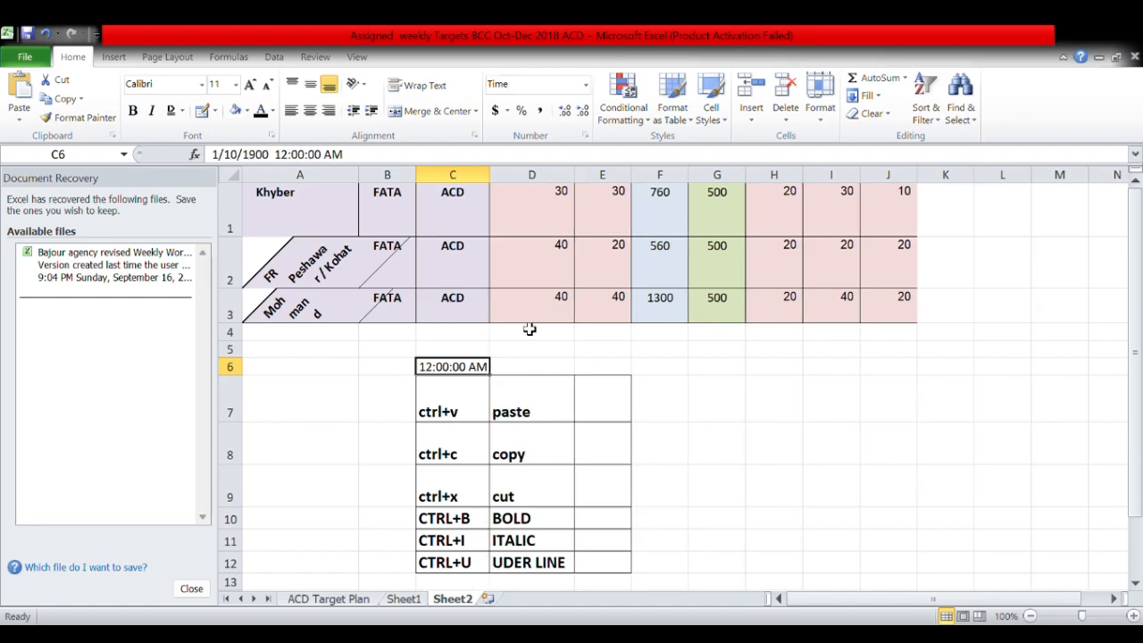
pyautogui.doubleClick(471, 366)
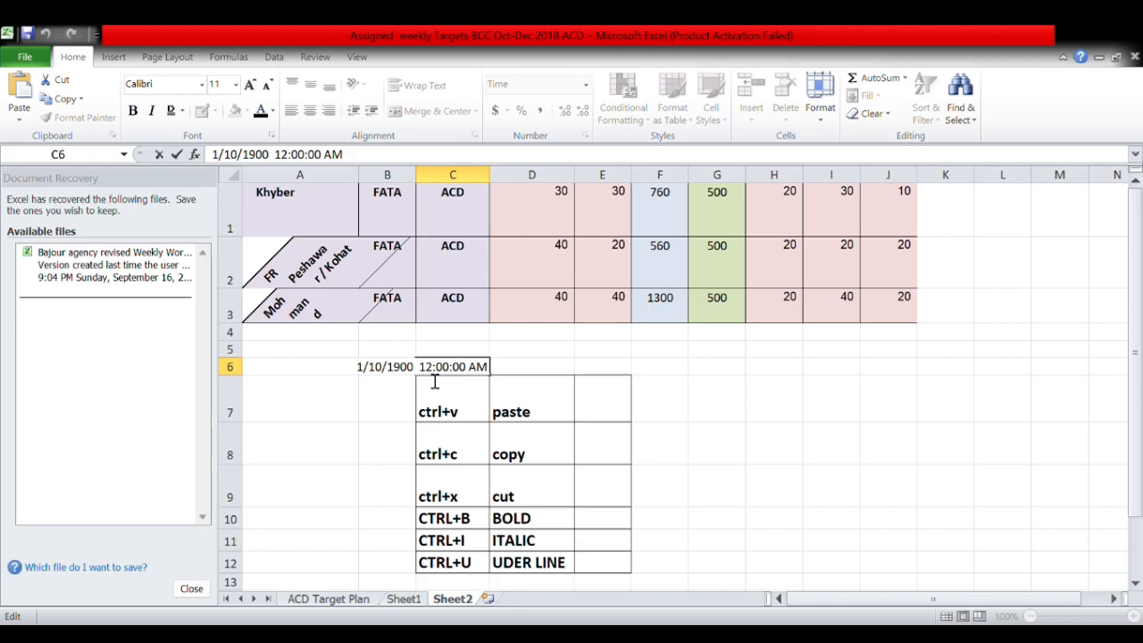
pyautogui.click(520, 352)
pyautogui.click(479, 367)
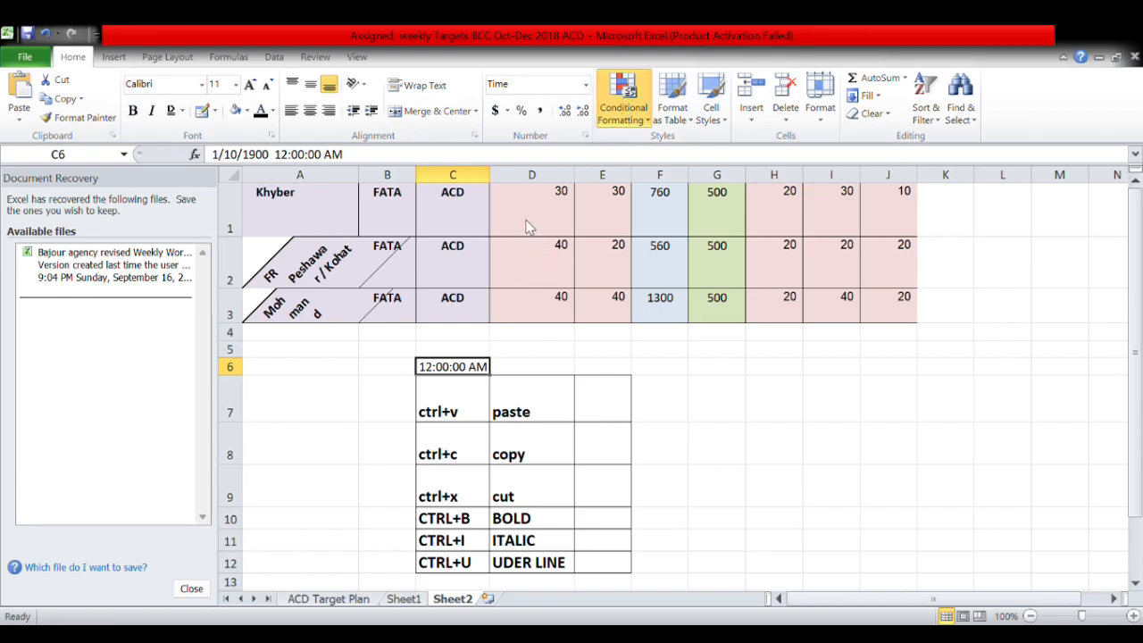
# Give F3 (1300) a yellow fill with dark yellow text via a conditional formatting rule.
pyautogui.moveTo(901, 206); pyautogui.dragTo(559, 298)
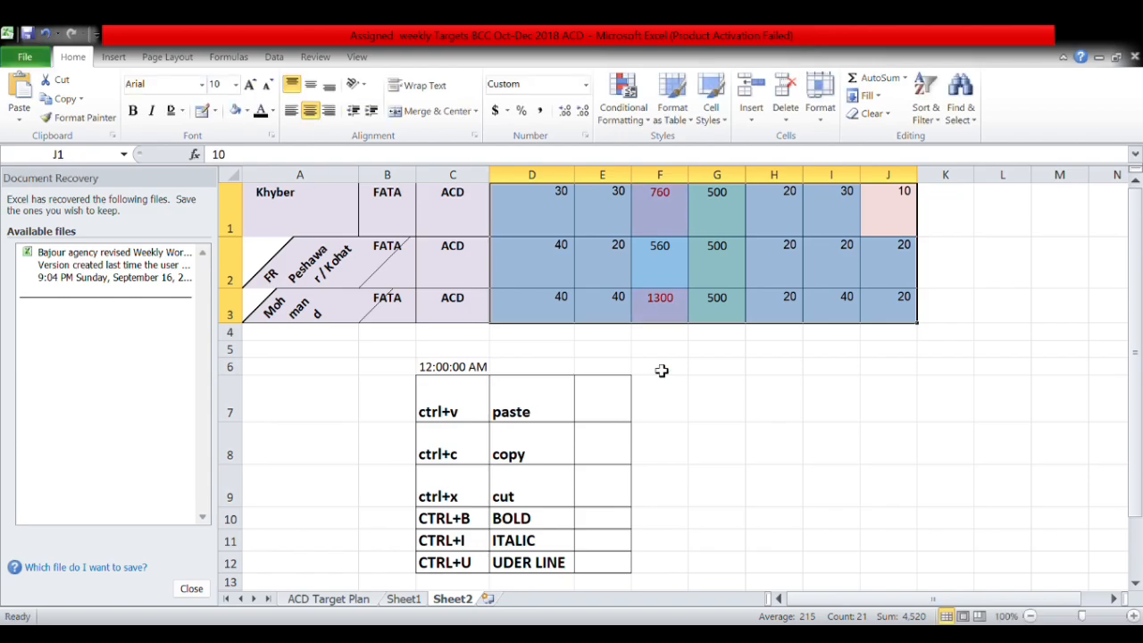
pyautogui.click(665, 257)
pyautogui.click(658, 310)
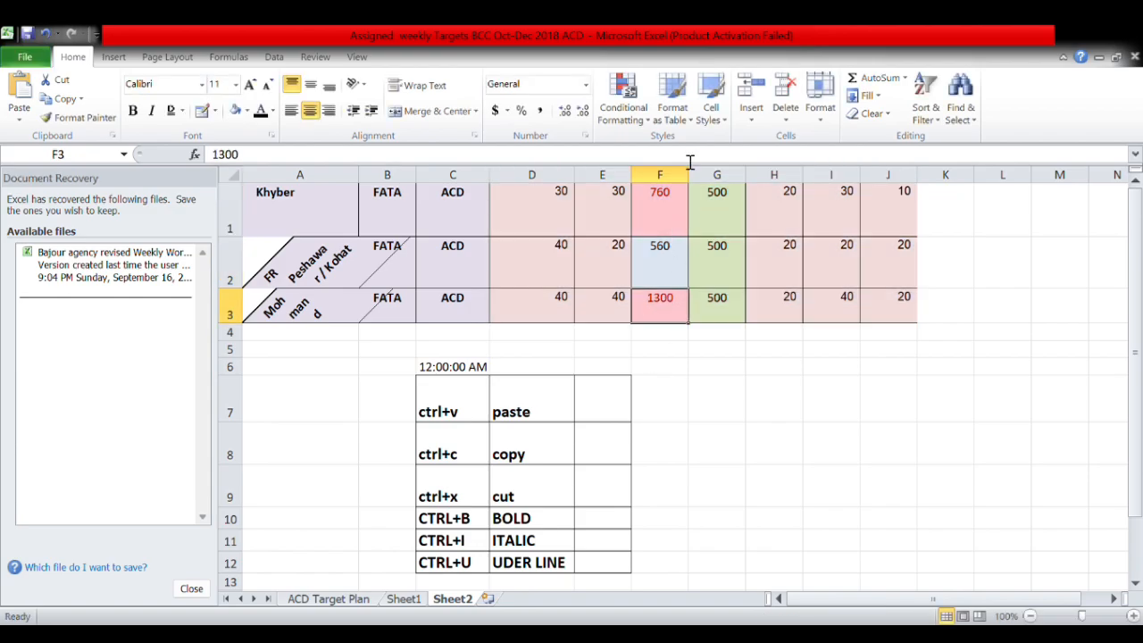
pyautogui.click(643, 114)
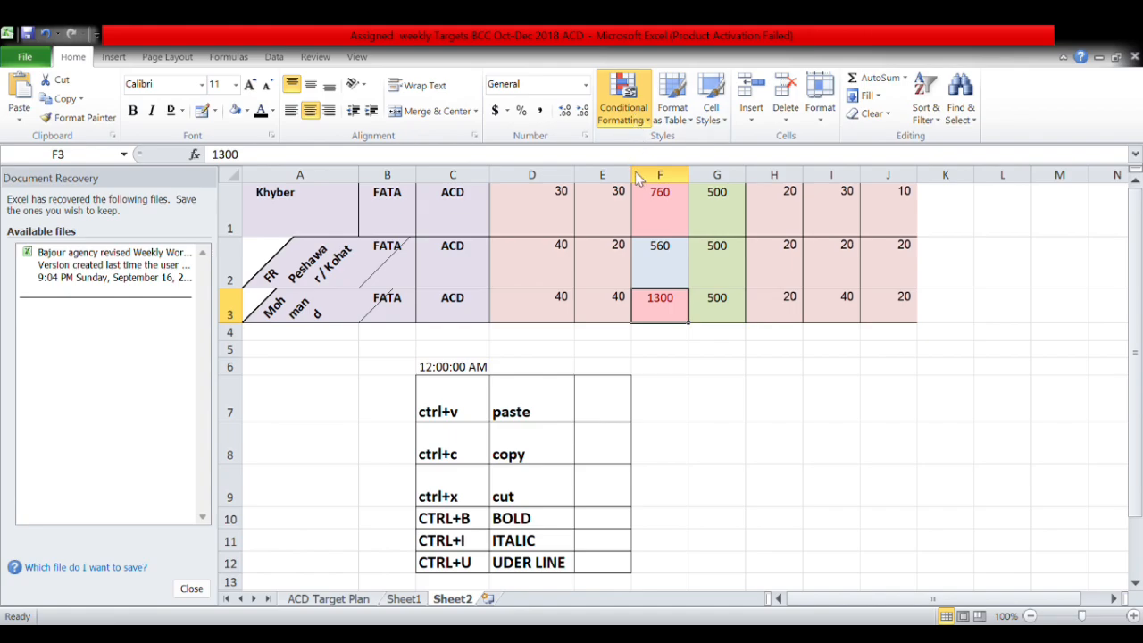
pyautogui.click(784, 153)
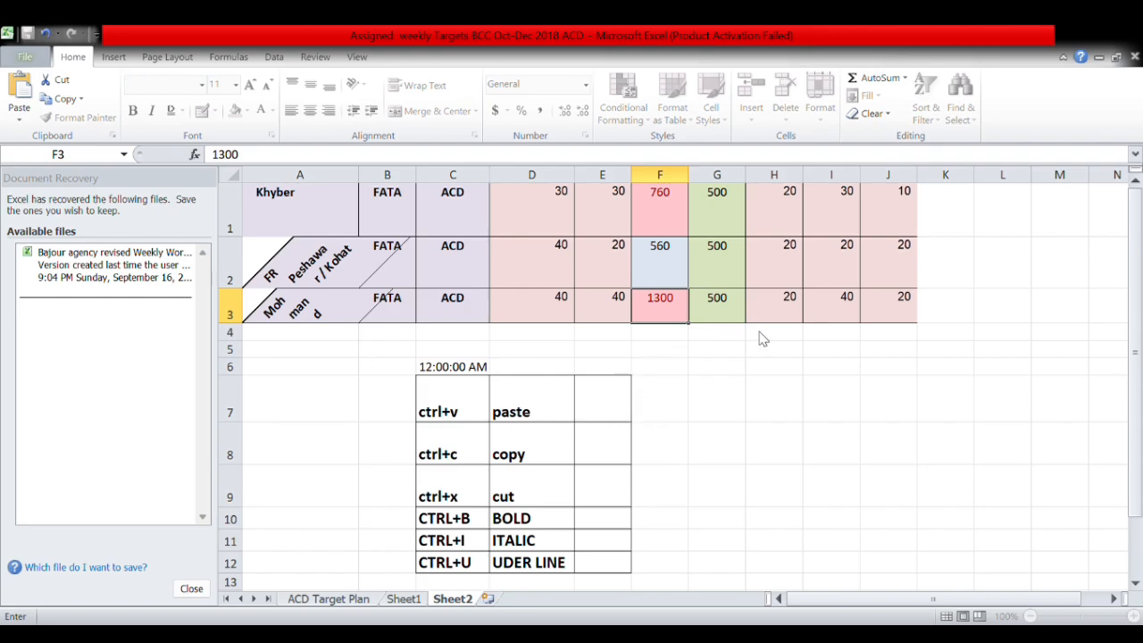
pyautogui.click(686, 359)
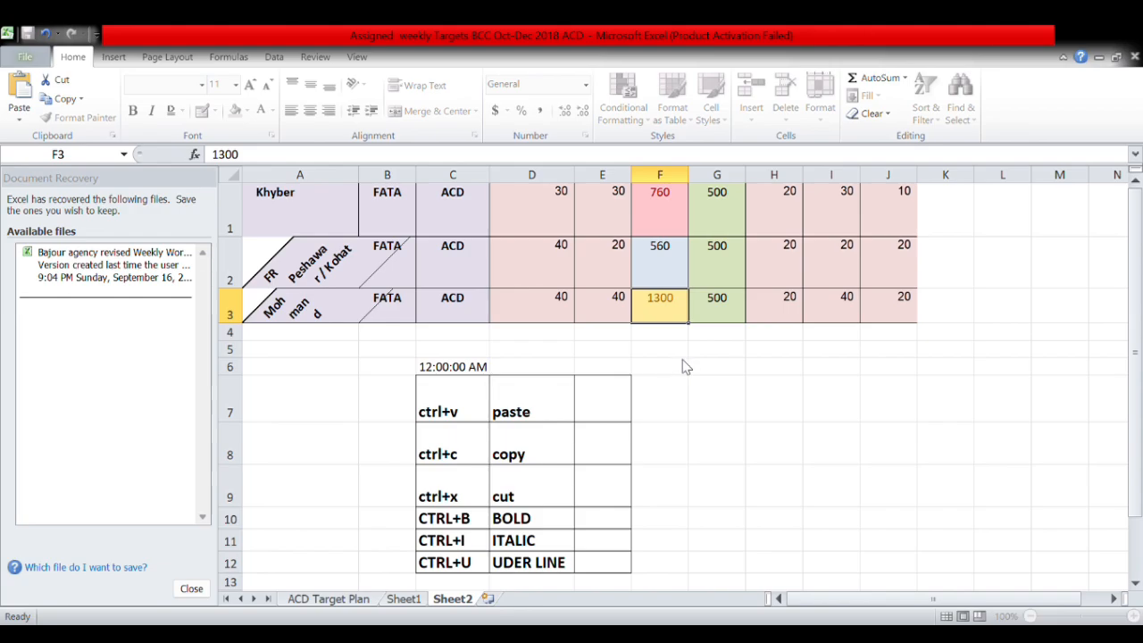
# Check the values in F1, G1 and F3 and the formula behind G2.
pyautogui.click(673, 224)
pyautogui.click(721, 228)
pyautogui.click(719, 264)
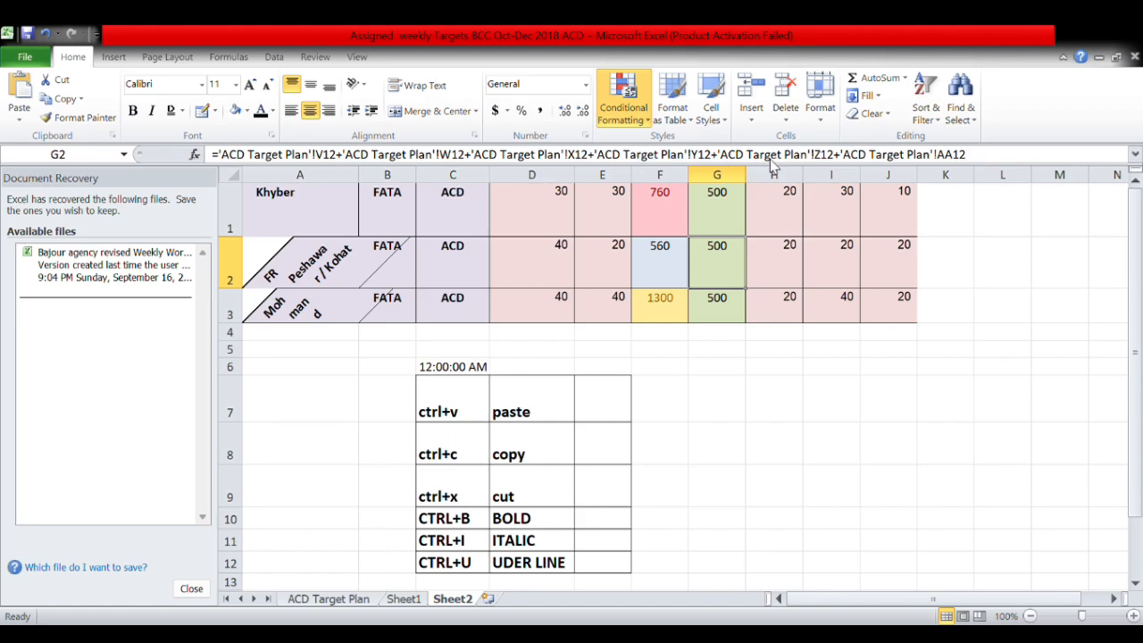
pyautogui.click(769, 159)
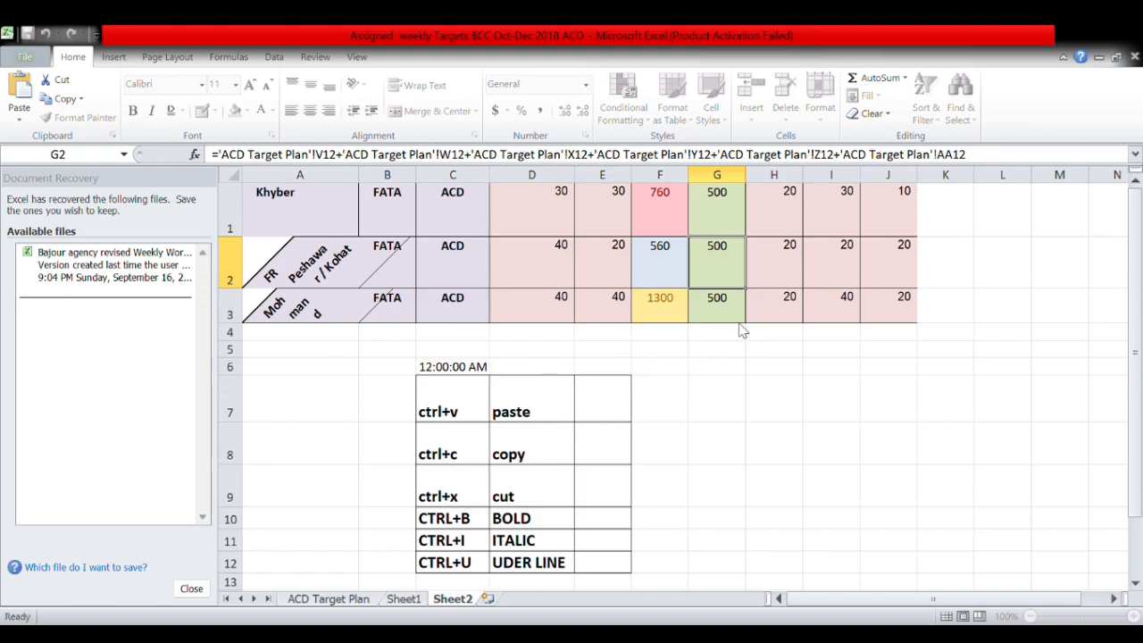
pyautogui.click(660, 197)
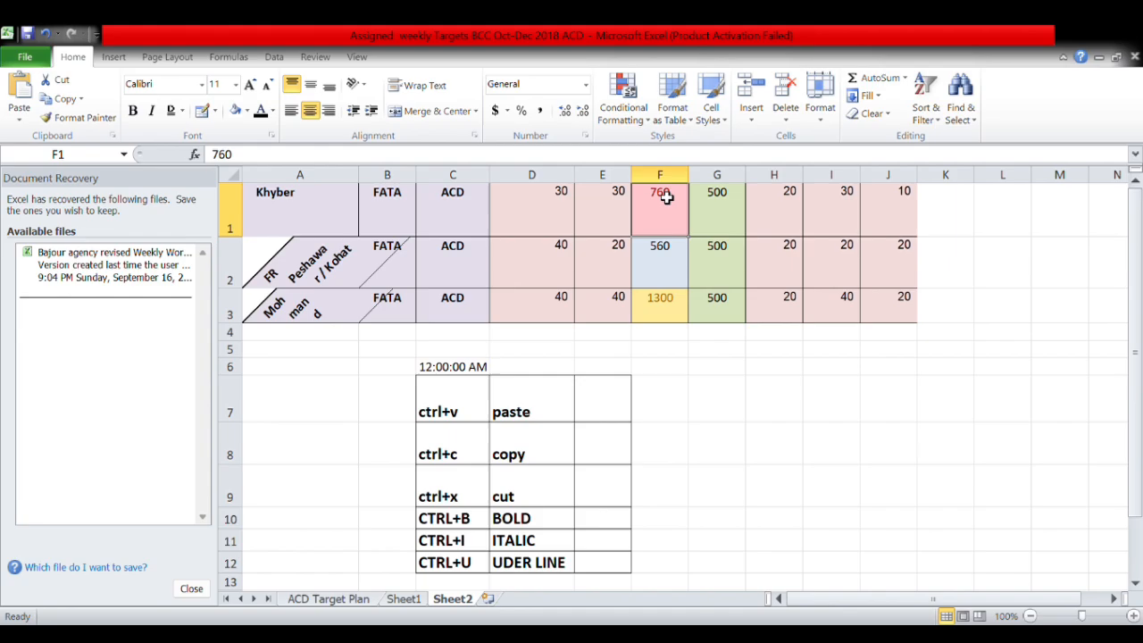
pyautogui.click(659, 304)
pyautogui.click(658, 213)
pyautogui.click(651, 308)
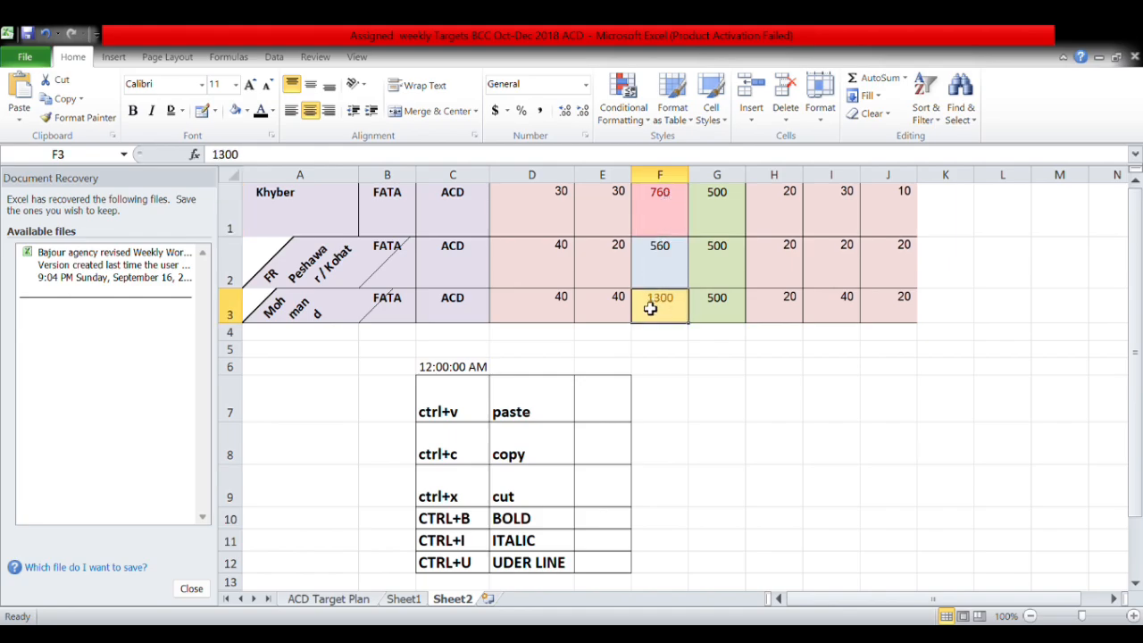
# Highlight values less than 50 in D1:J3 in red.
pyautogui.moveTo(891, 207); pyautogui.dragTo(539, 306)
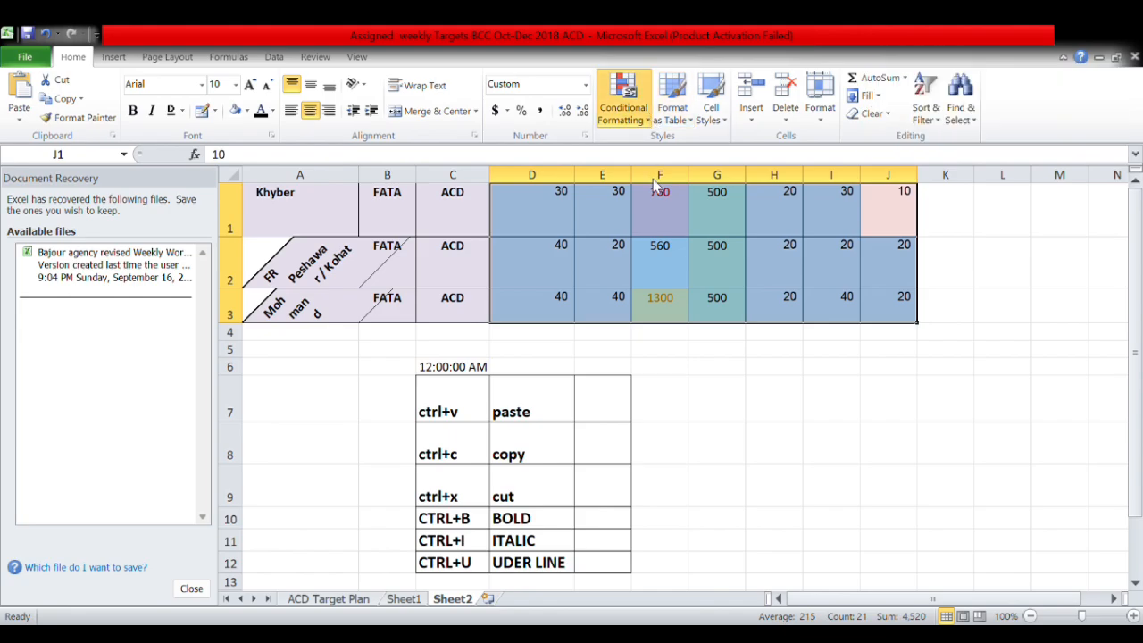
pyautogui.click(830, 191)
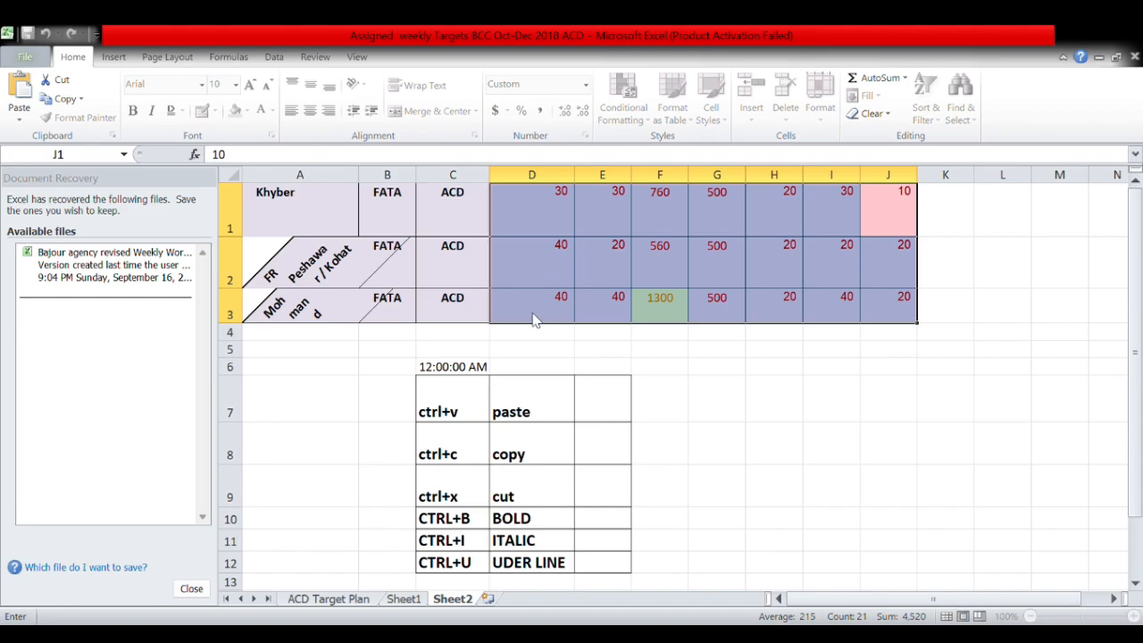
pyautogui.write('50')
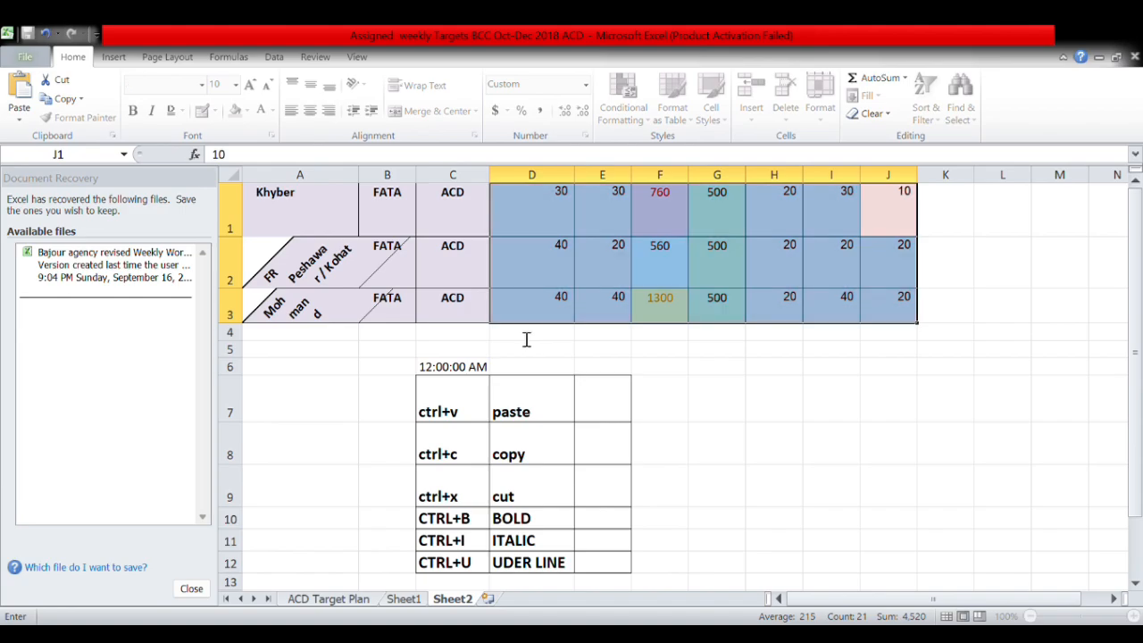
pyautogui.press('Return')
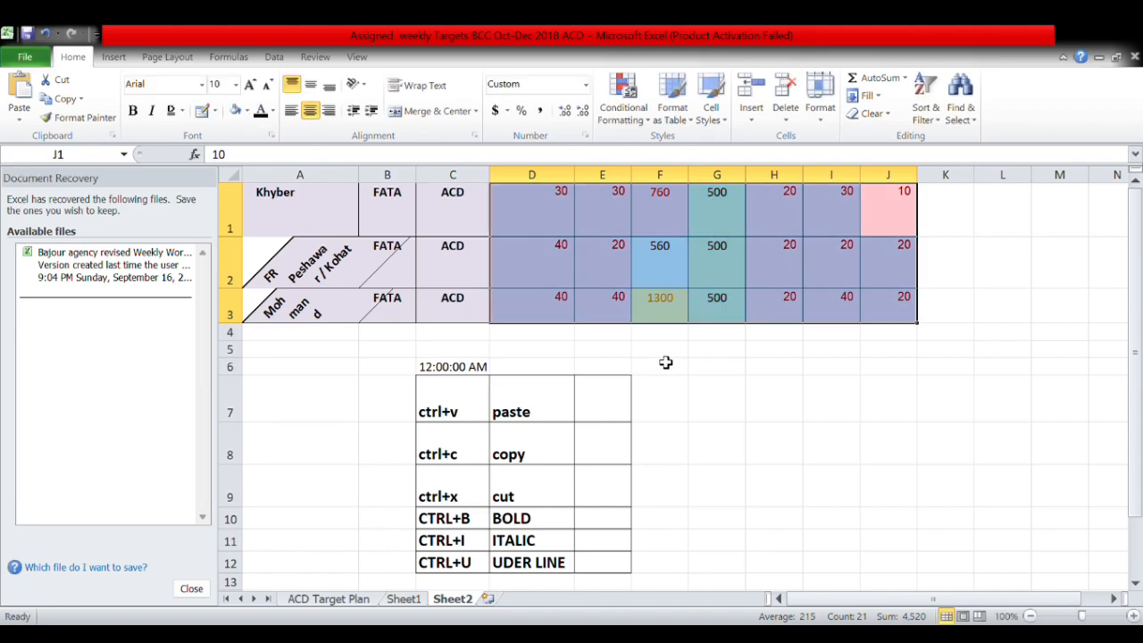
pyautogui.click(766, 347)
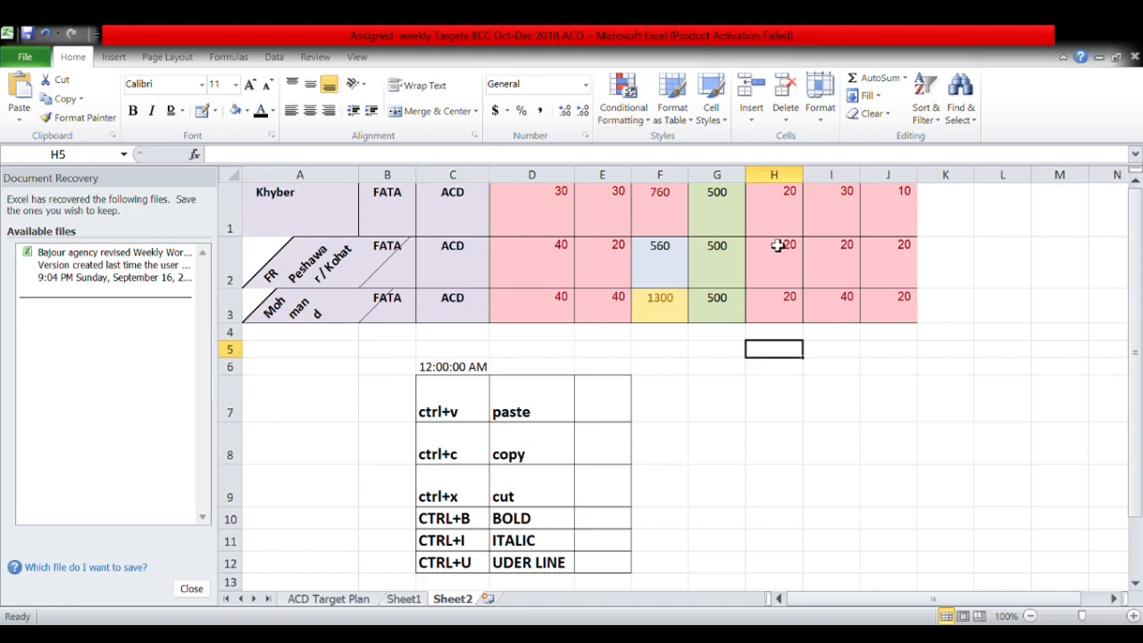
# Insert a blank Sheet3, flip between Sheet1, Sheet2 and Sheet3, and end on Sheet1.
pyautogui.click(487, 600)
pyautogui.click(459, 601)
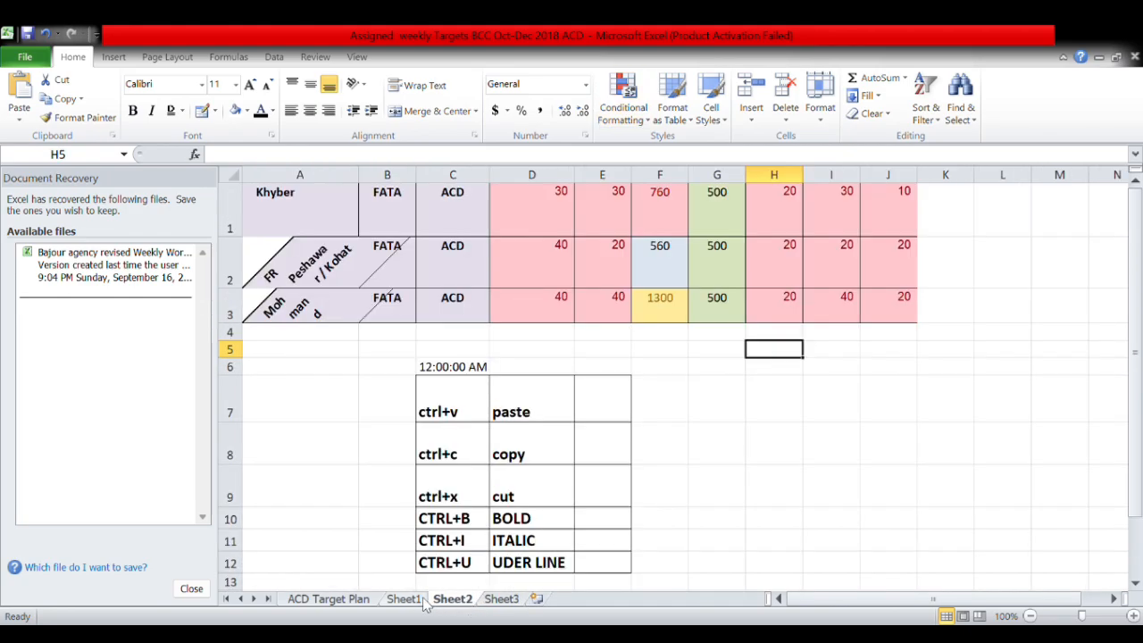
pyautogui.click(414, 602)
pyautogui.click(459, 601)
pyautogui.click(503, 600)
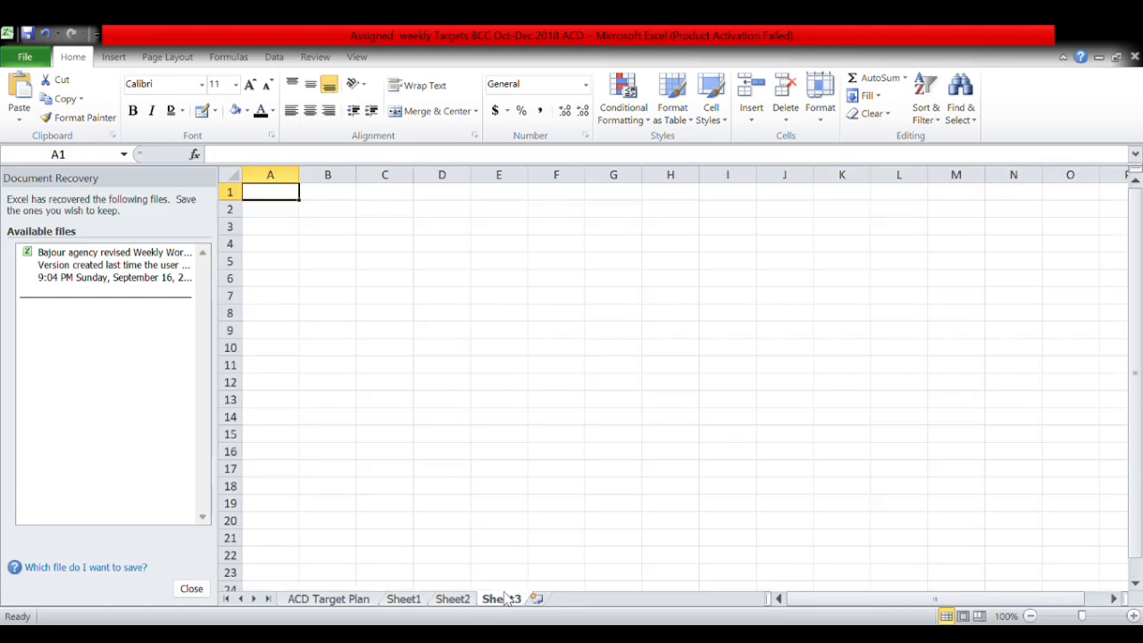
pyautogui.click(459, 600)
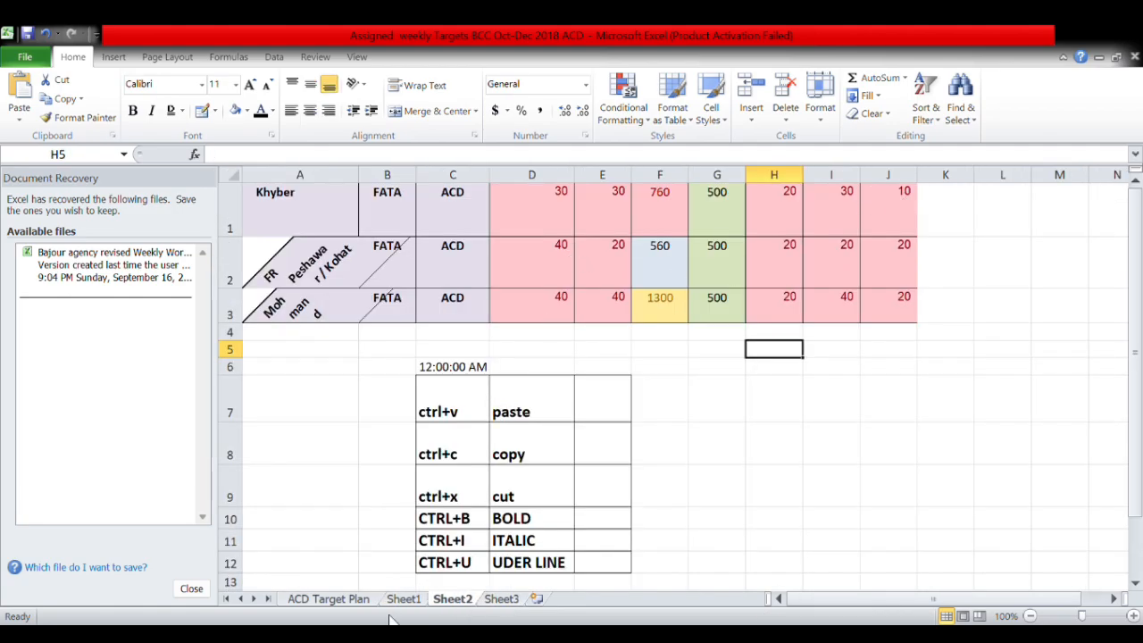
pyautogui.click(403, 599)
pyautogui.click(783, 311)
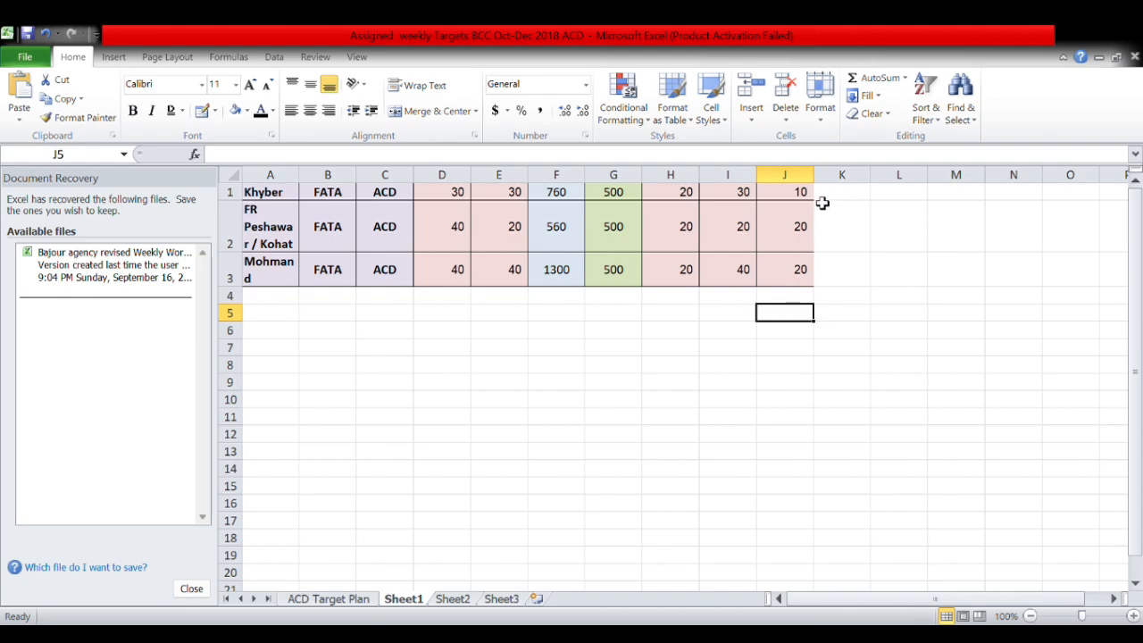
# Apply the red less-than-50 highlight to Sheet1's D1:J3.
pyautogui.moveTo(806, 193); pyautogui.dragTo(442, 268)
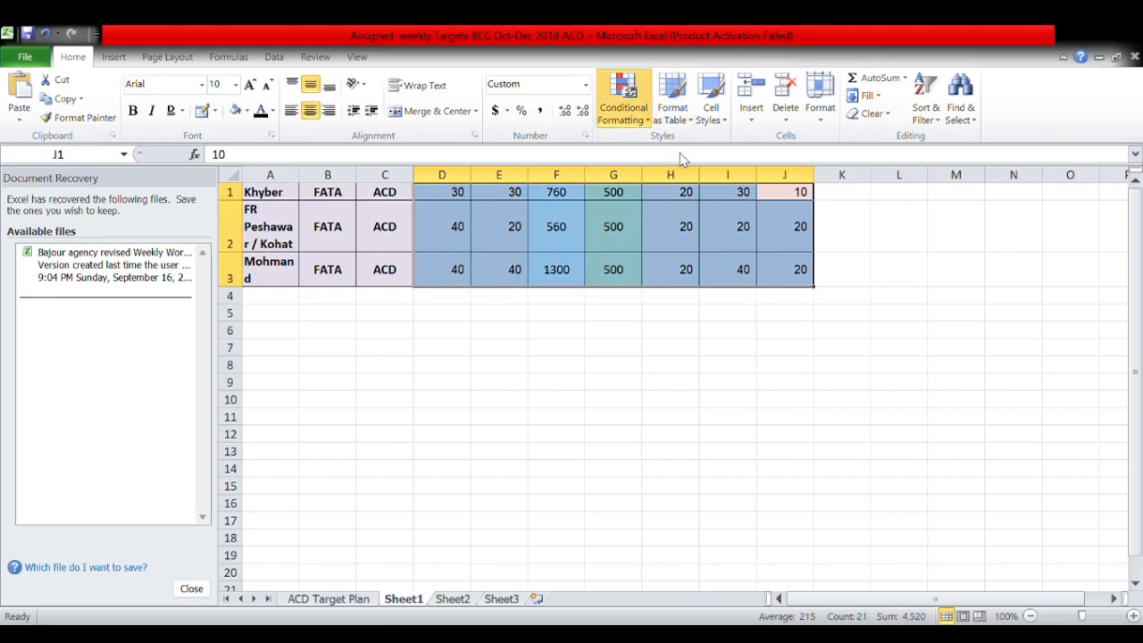
pyautogui.click(785, 194)
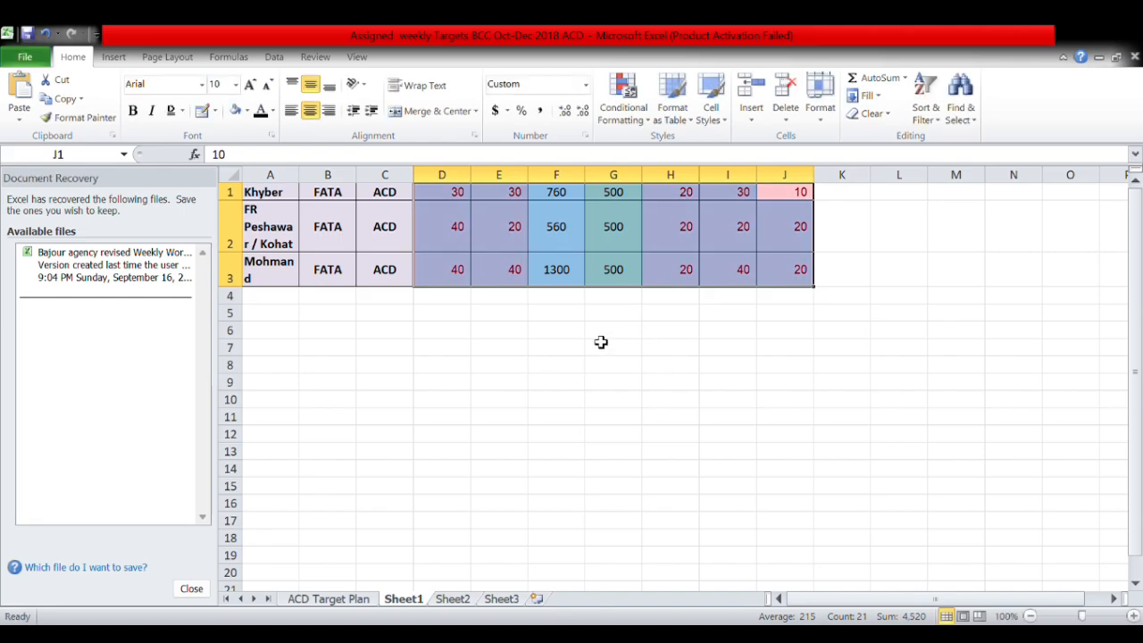
pyautogui.click(596, 336)
# Add a red circle icon to J1 and a green flag icon to J2.
pyautogui.click(755, 195)
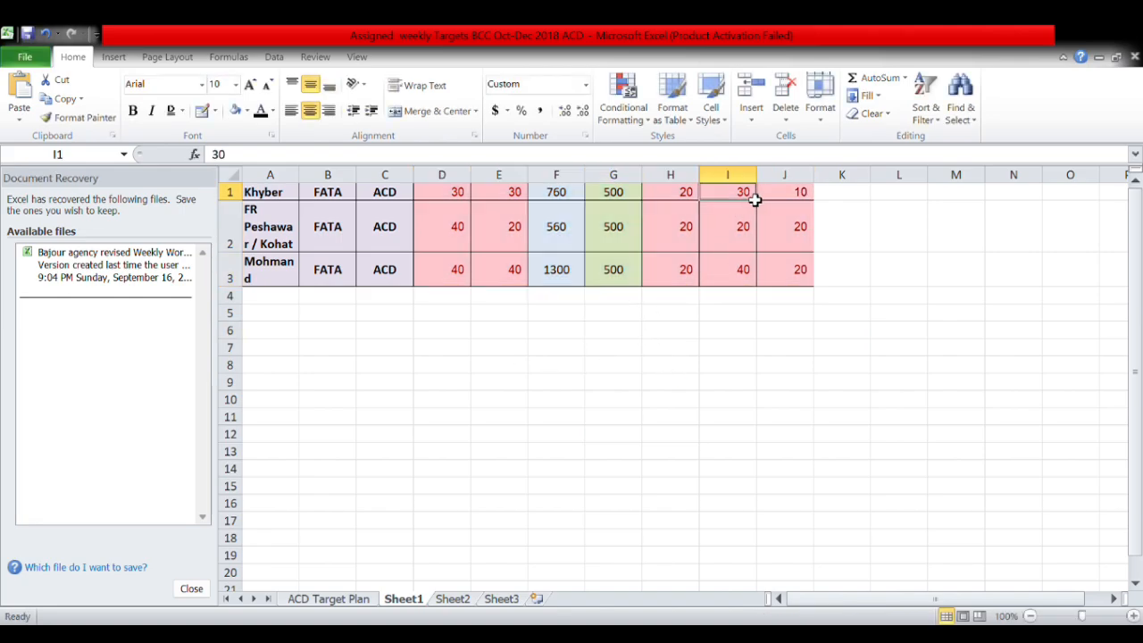
pyautogui.click(797, 197)
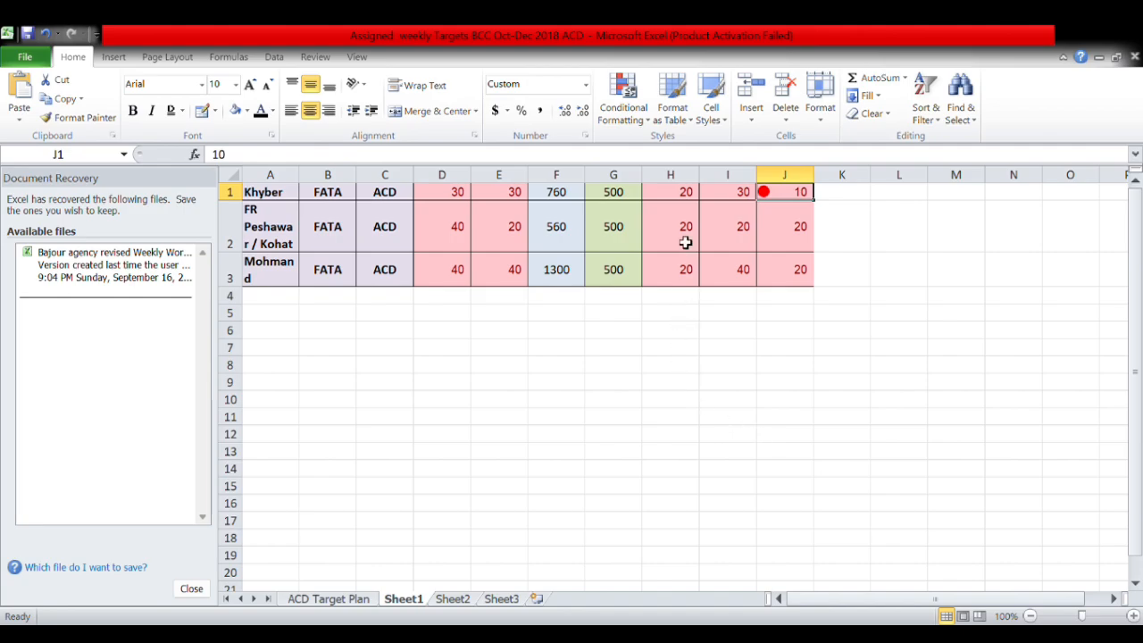
pyautogui.click(786, 227)
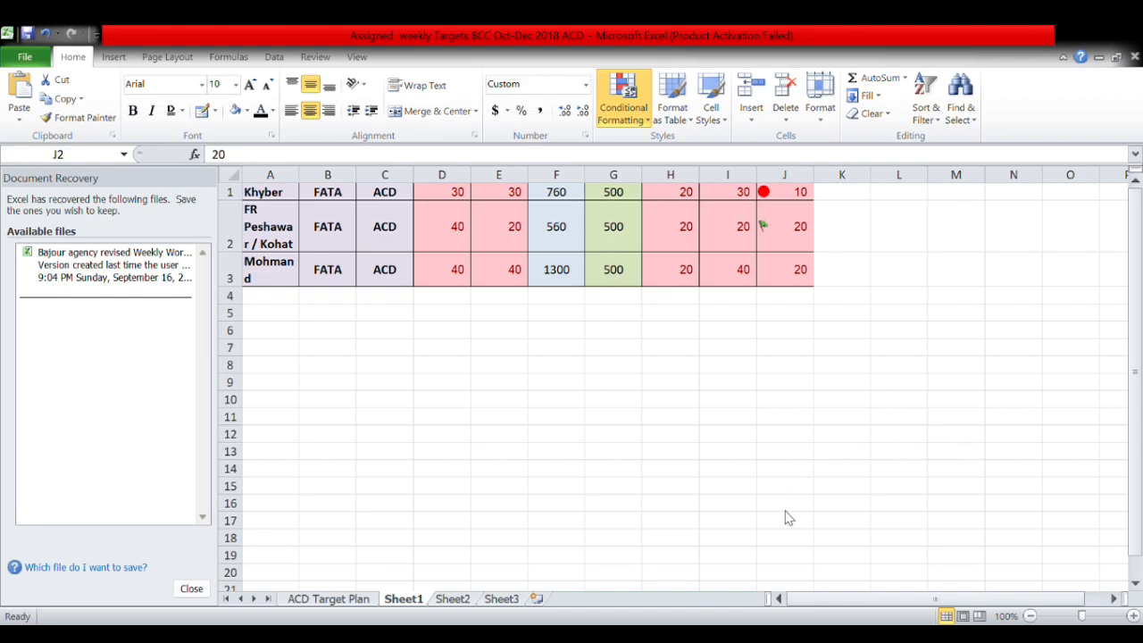
pyautogui.doubleClick(783, 238)
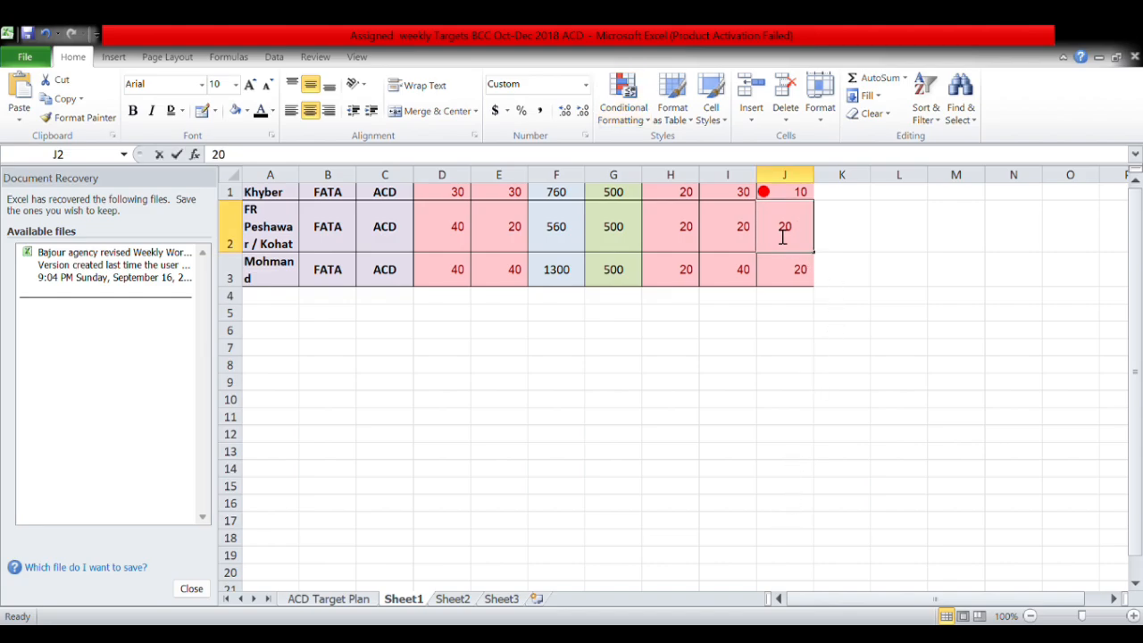
pyautogui.moveTo(783, 192); pyautogui.dragTo(258, 260)
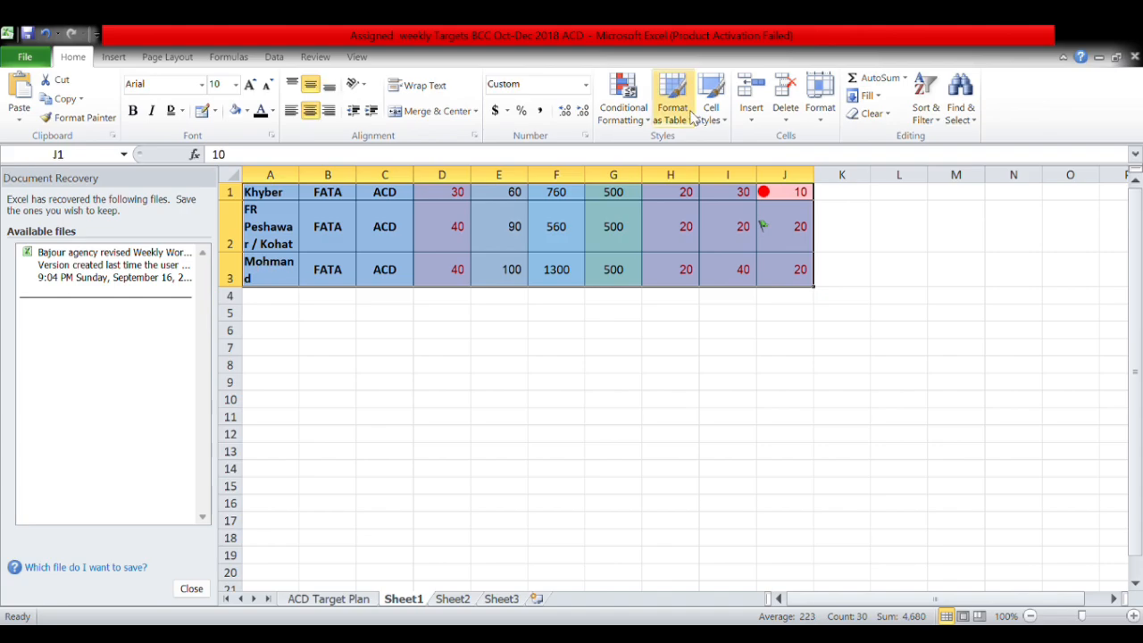
# Format A1:J3 as a table with Column1–Column10 headers, using the plain first table style.
pyautogui.click(687, 173)
pyautogui.press('Return')
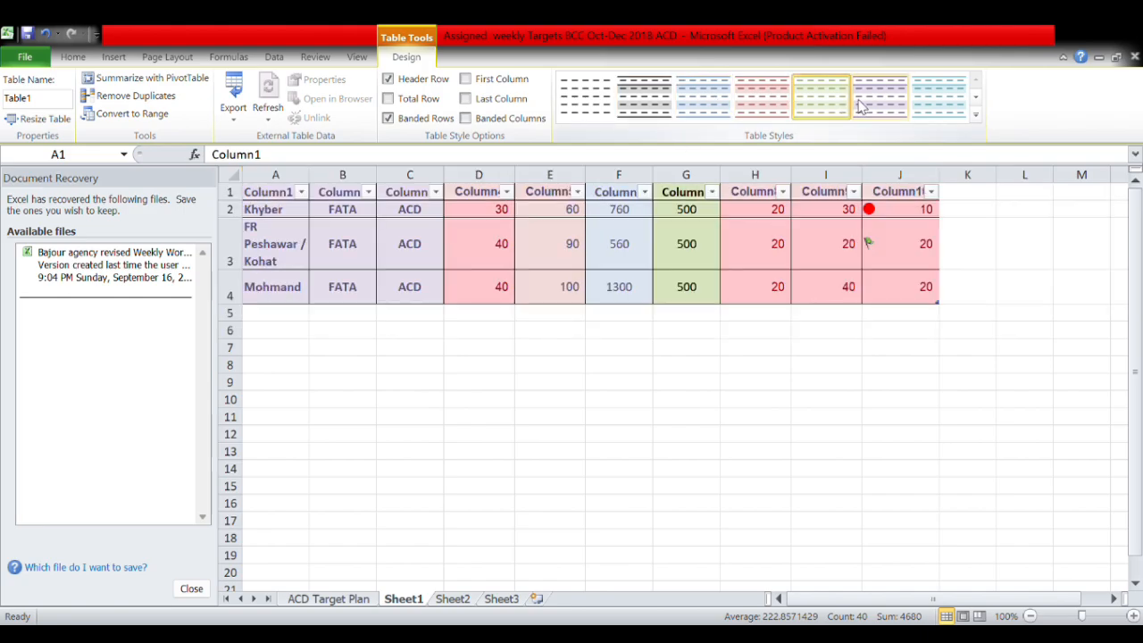
pyautogui.click(931, 81)
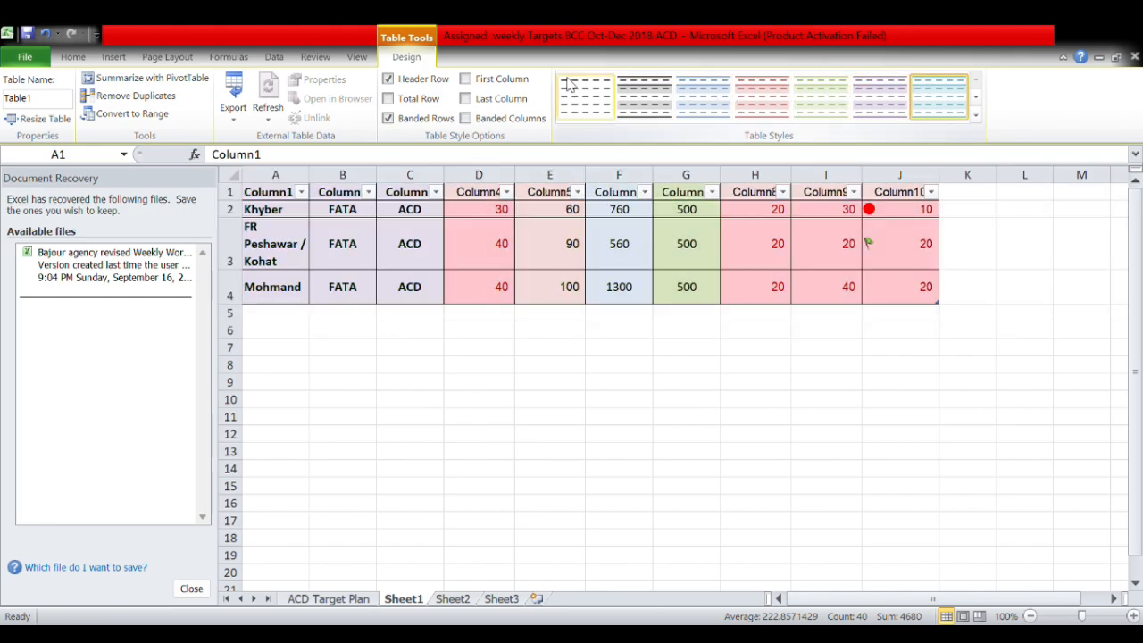
pyautogui.click(579, 87)
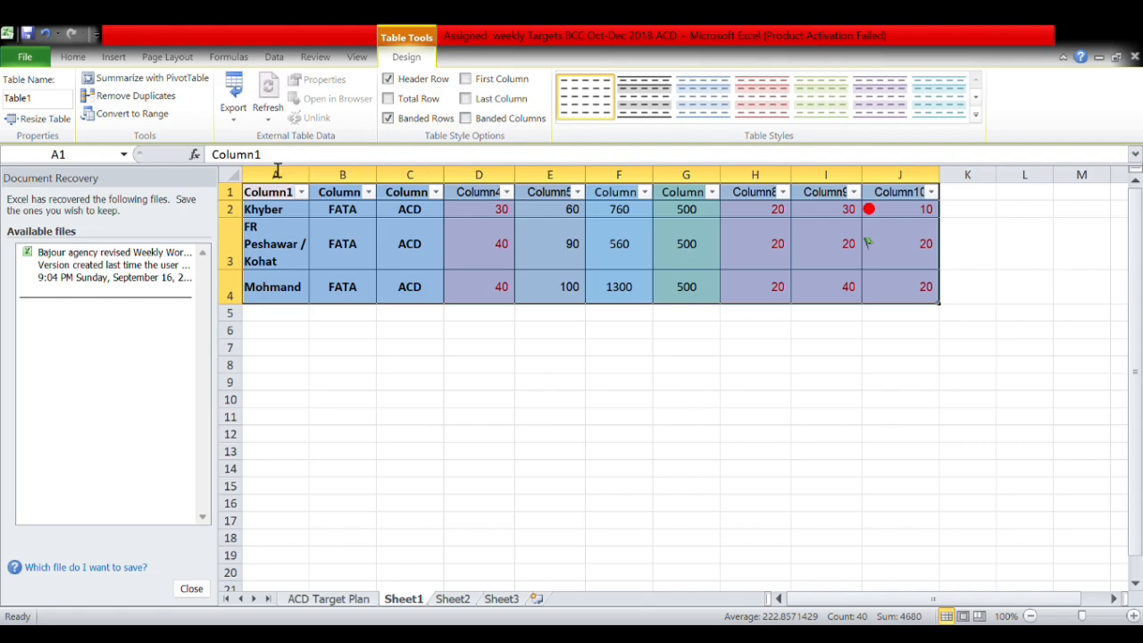
pyautogui.click(598, 399)
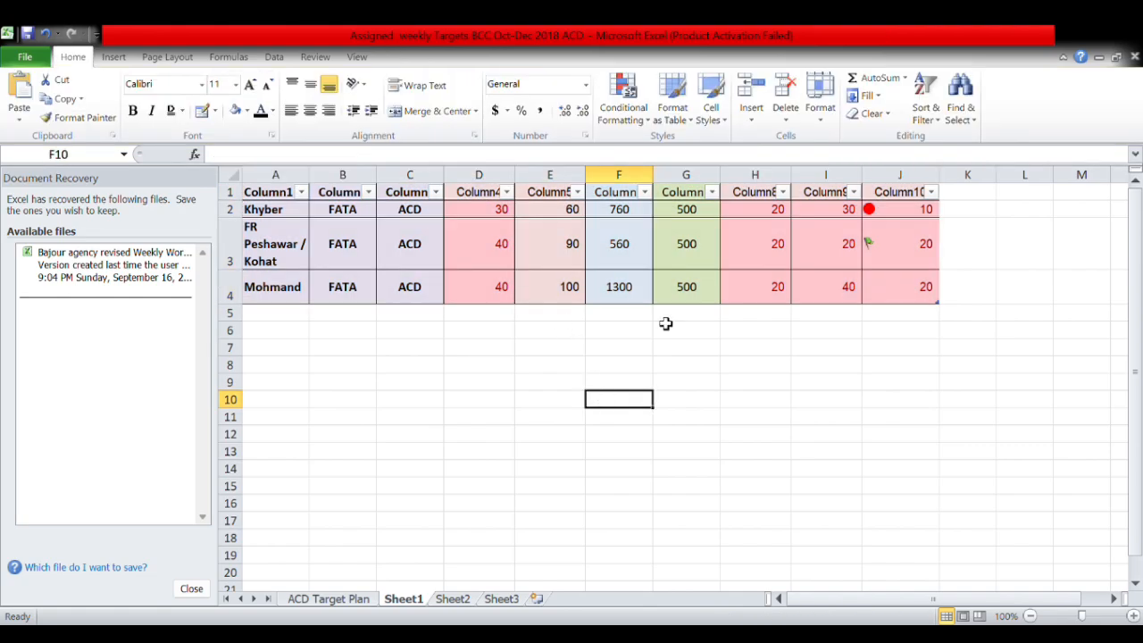
# Try a pink cell style, filter out the Khyber row by Column10, and glance at ACD Target Plan.
pyautogui.click(722, 120)
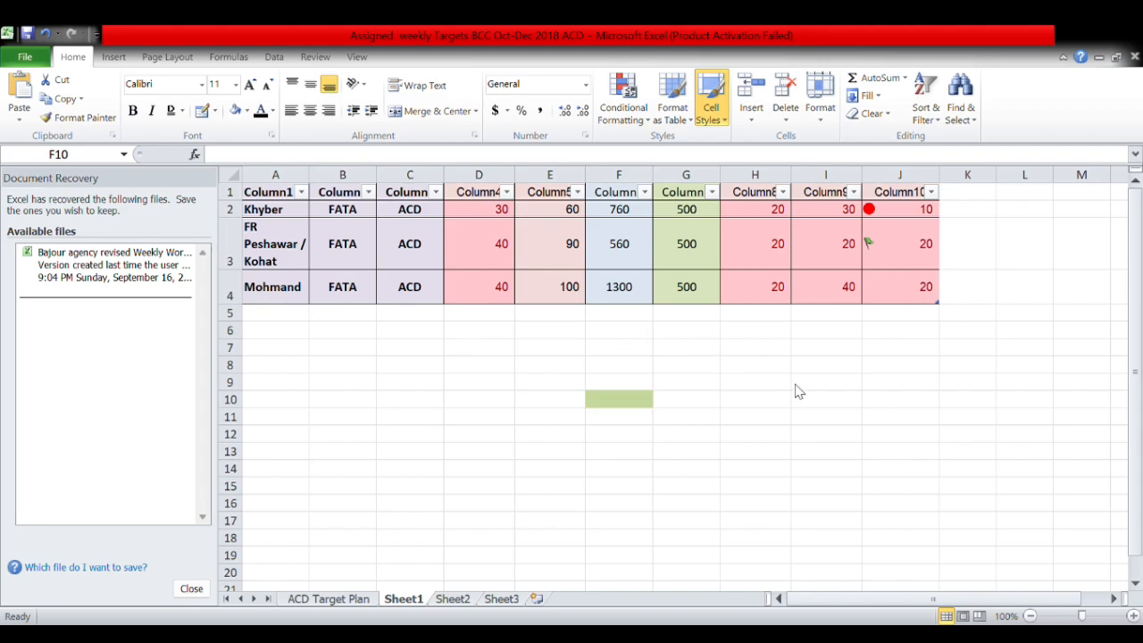
pyautogui.click(714, 204)
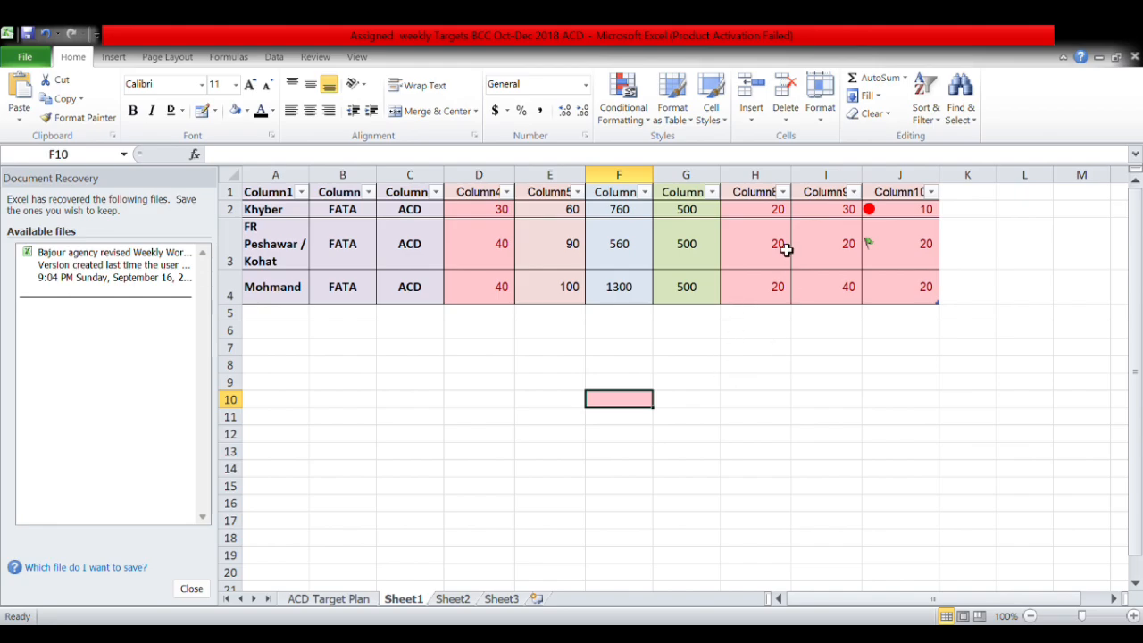
pyautogui.click(621, 348)
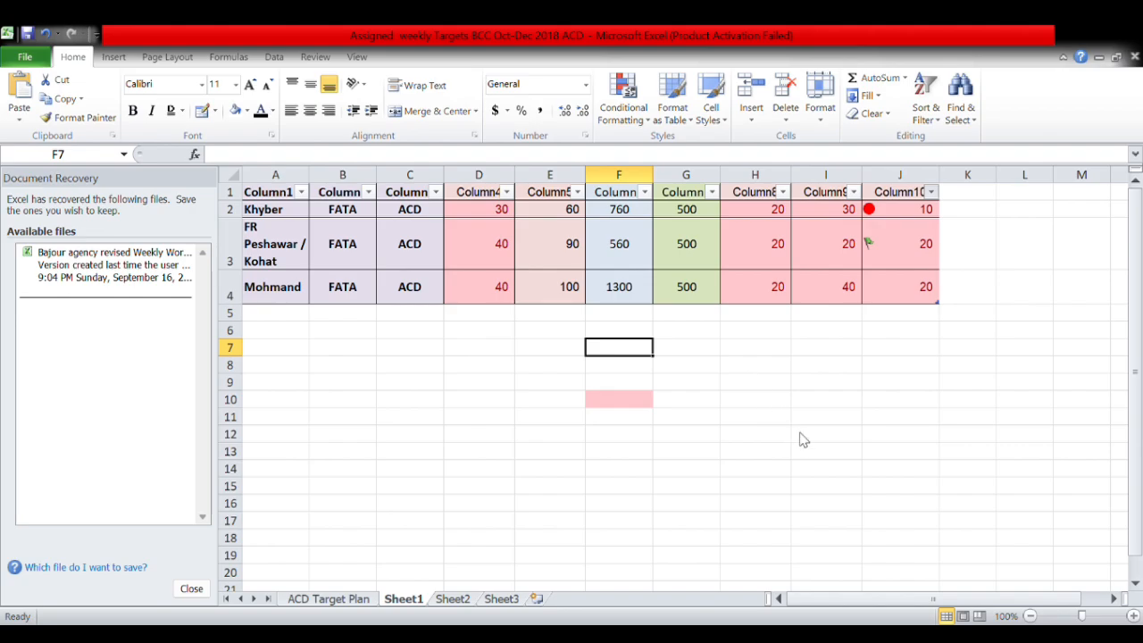
pyautogui.click(815, 452)
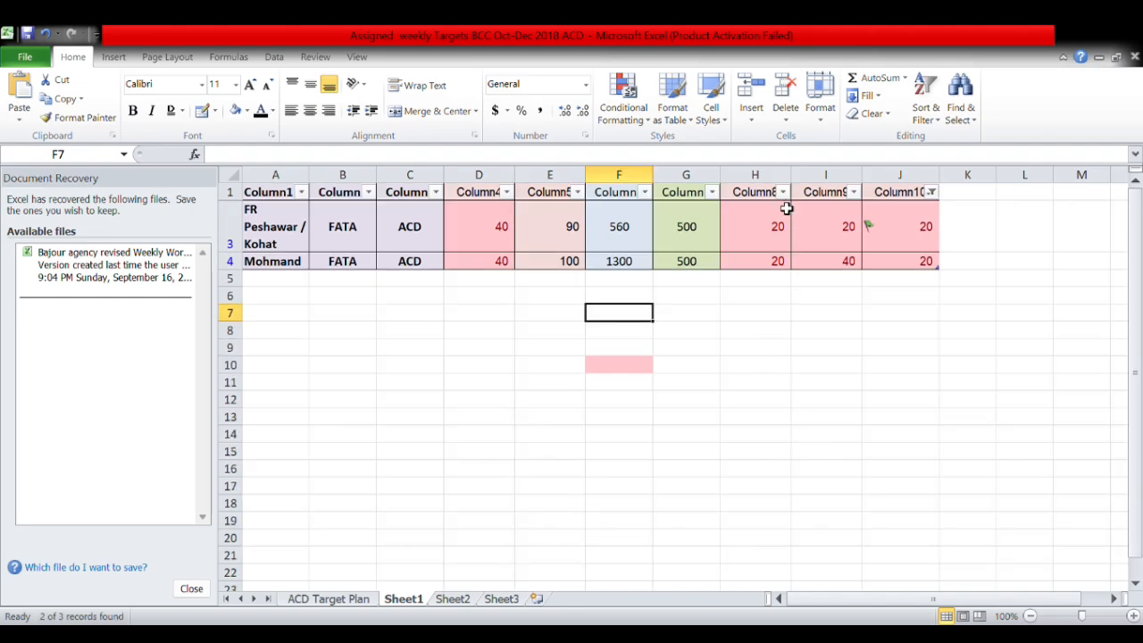
pyautogui.click(317, 598)
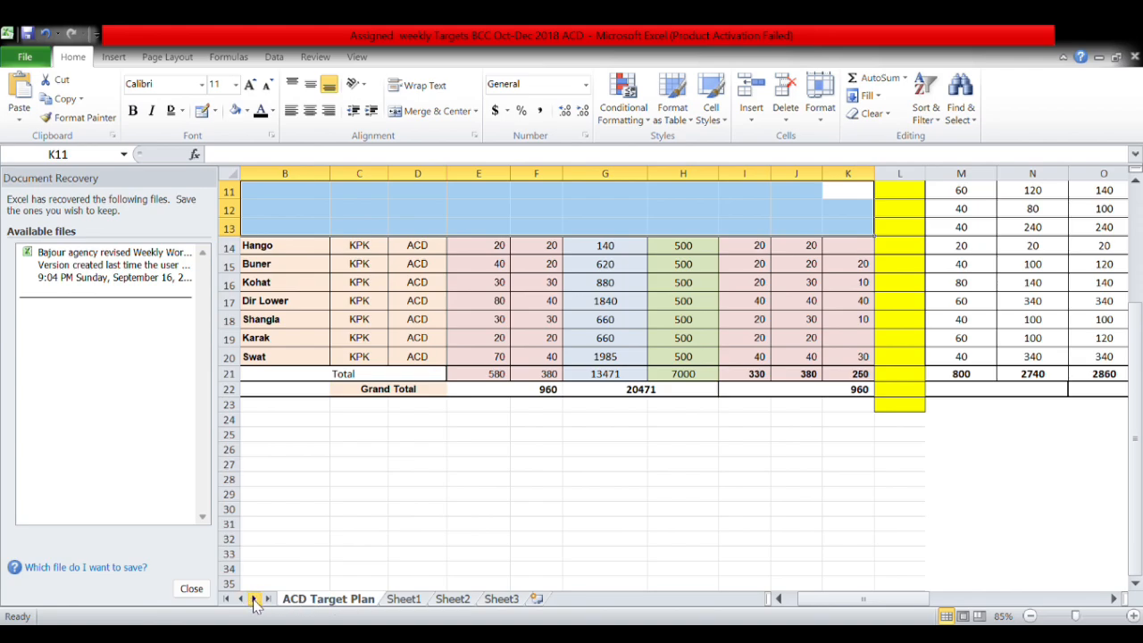
pyautogui.click(405, 600)
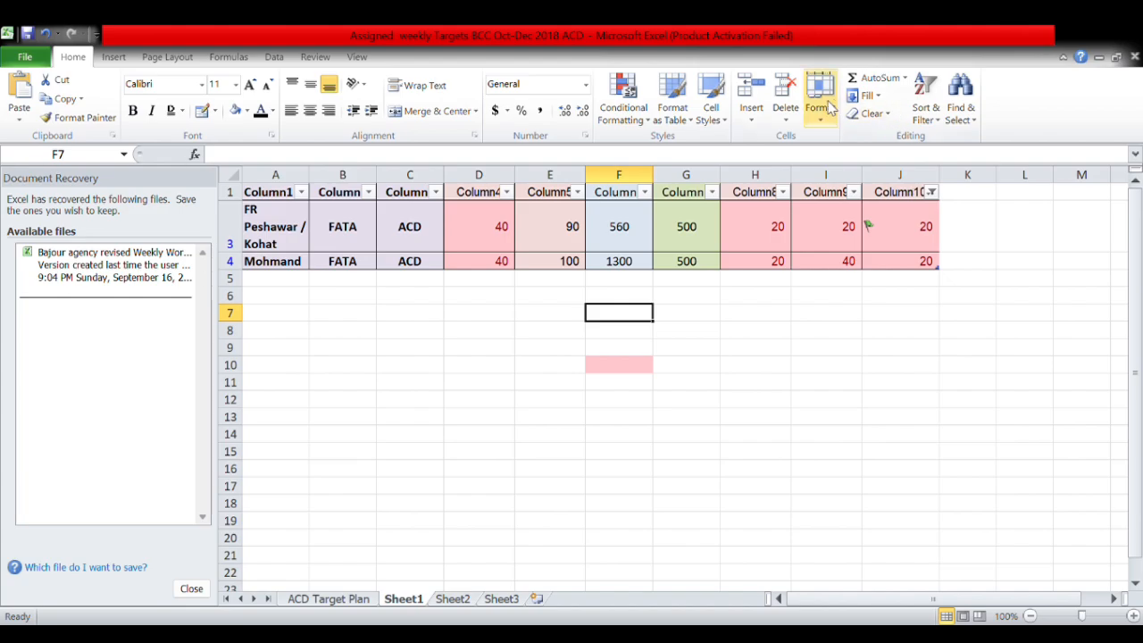
# Give cell F7 the orange Input cell style.
pyautogui.click(723, 120)
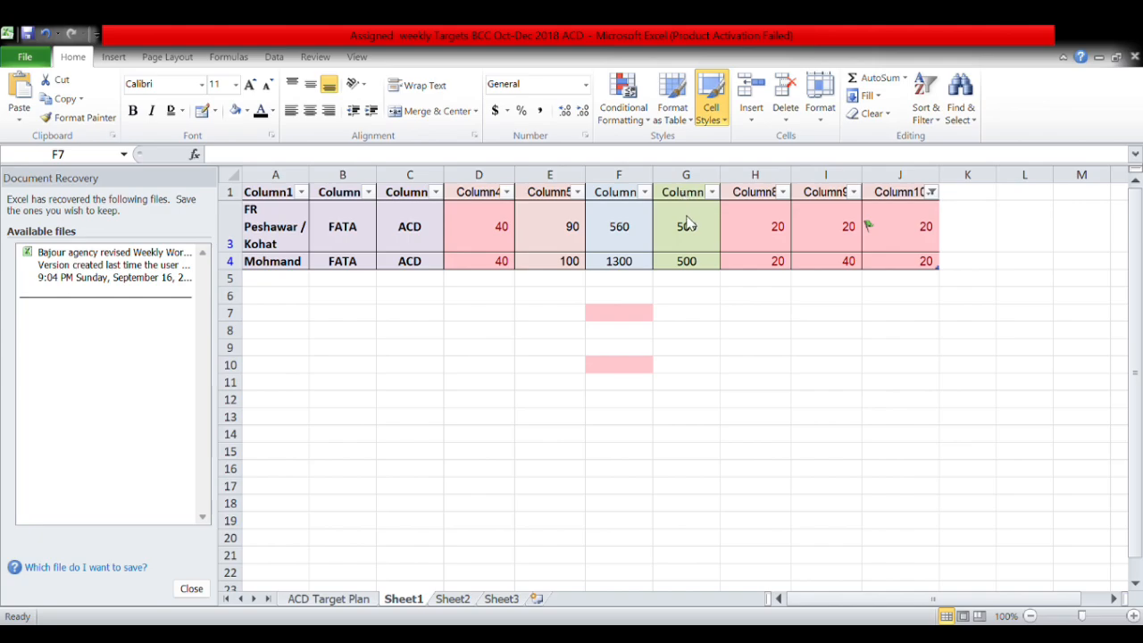
pyautogui.click(895, 235)
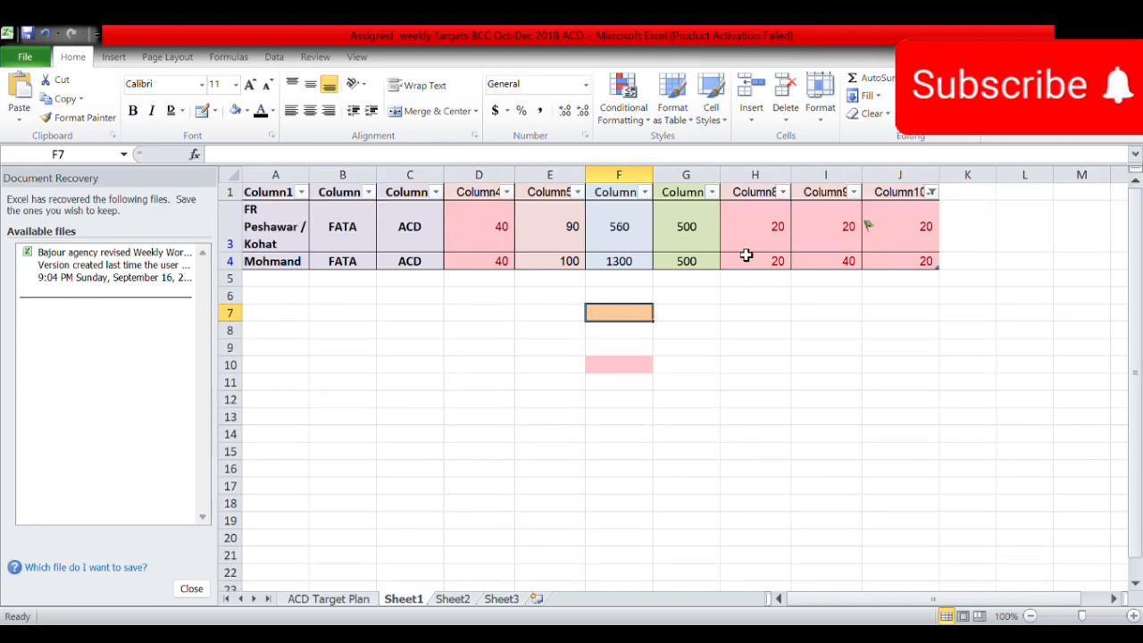
pyautogui.moveTo(896, 219); pyautogui.dragTo(294, 265)
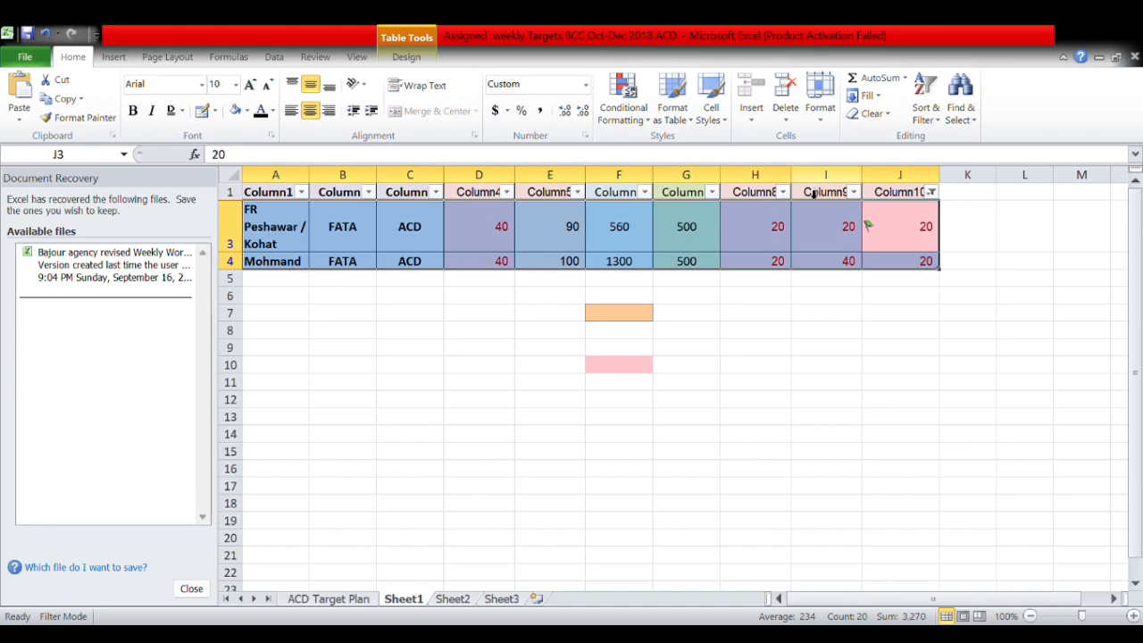
# Undo twice to restore the Khyber row, then insert blank cells at F8, shifting cells down.
pyautogui.hotkey('ctrl', 'z')
pyautogui.hotkey('ctrl', 'z')
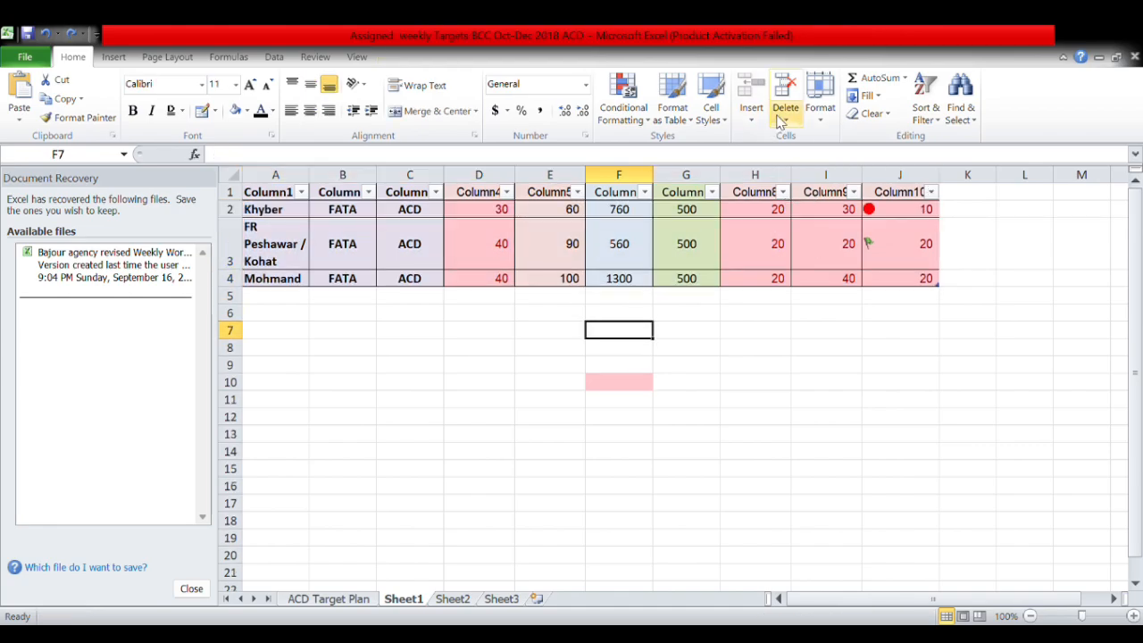
pyautogui.hotkey('ctrl', 'z')
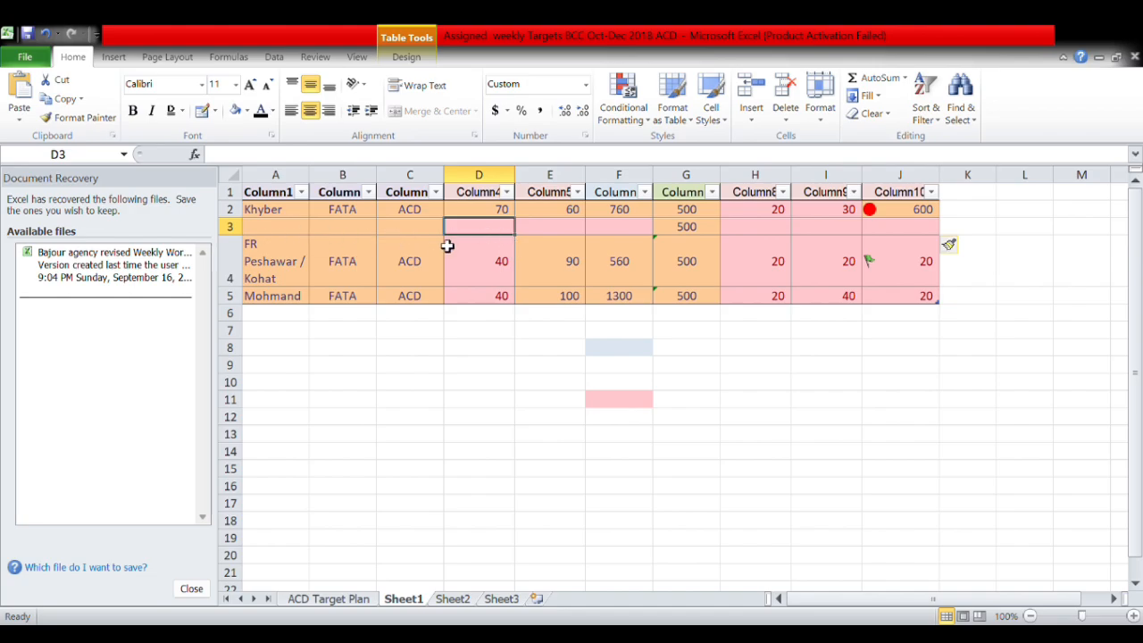
pyautogui.click(610, 350)
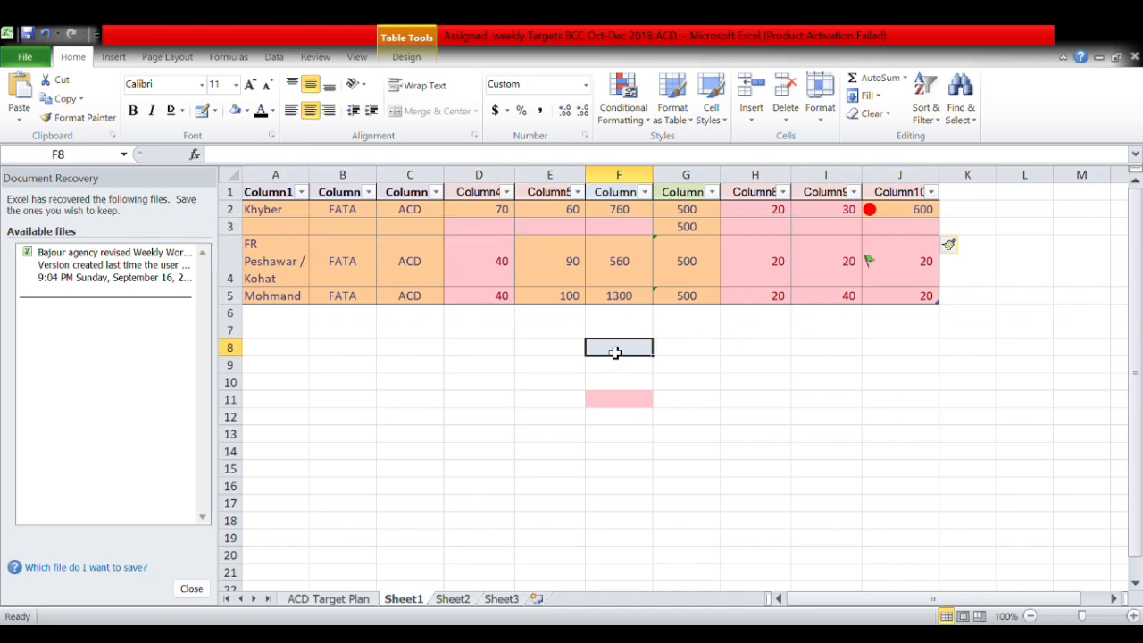
pyautogui.click(751, 105)
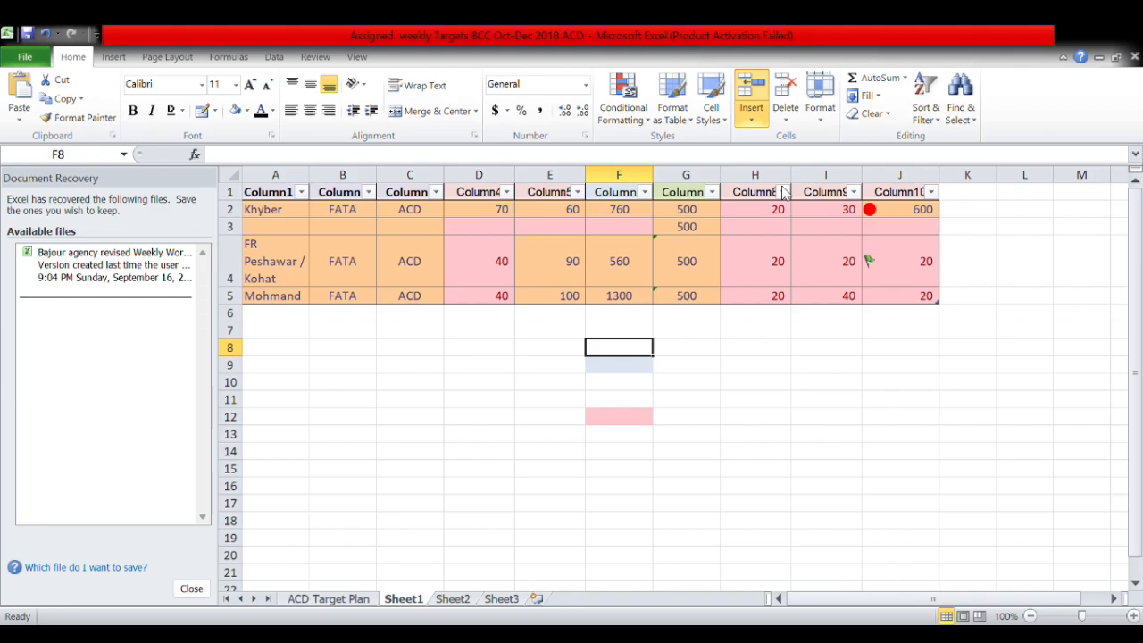
# Insert nine and then three blank table rows above Khyber from F2:F10 and B7:B9.
pyautogui.moveTo(632, 217); pyautogui.dragTo(632, 387)
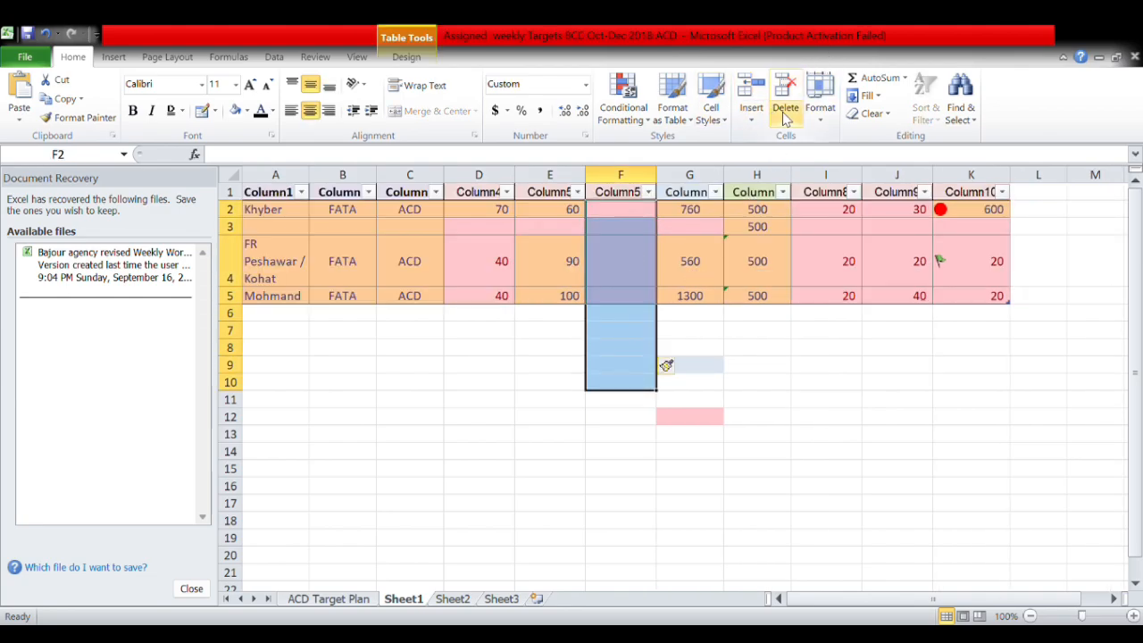
pyautogui.click(773, 208)
pyautogui.click(779, 214)
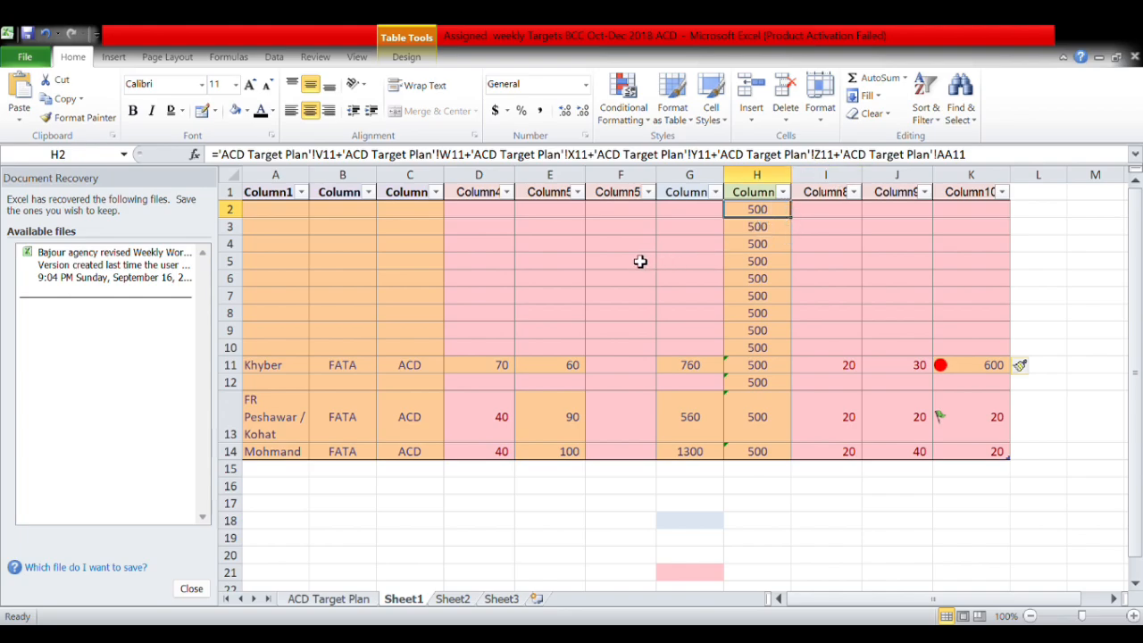
pyautogui.moveTo(354, 298); pyautogui.dragTo(332, 334)
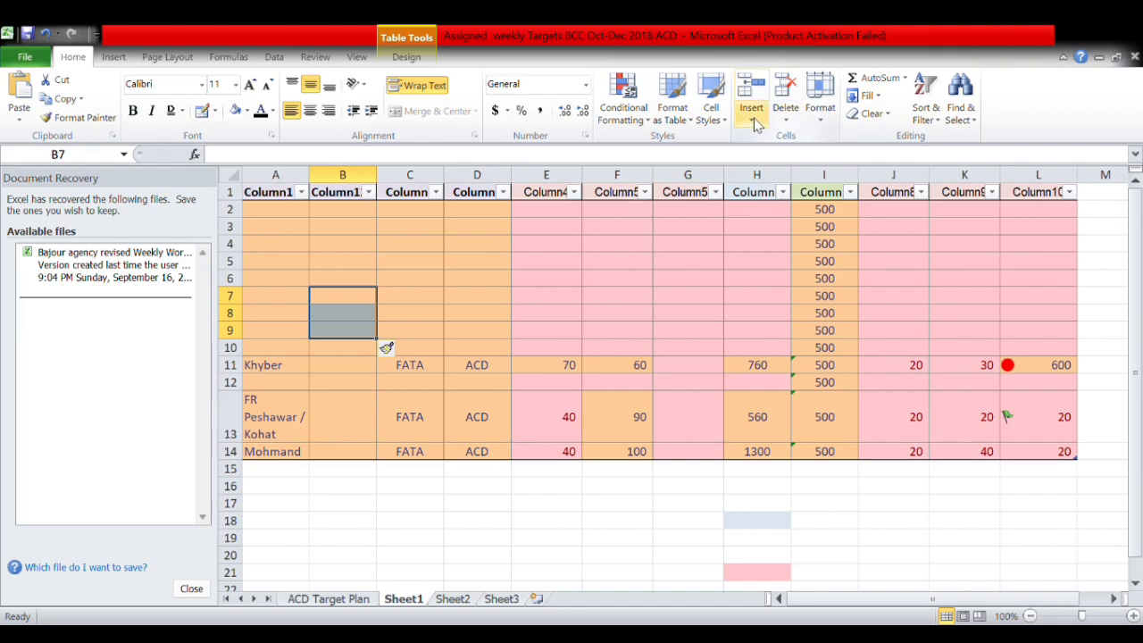
pyautogui.click(752, 118)
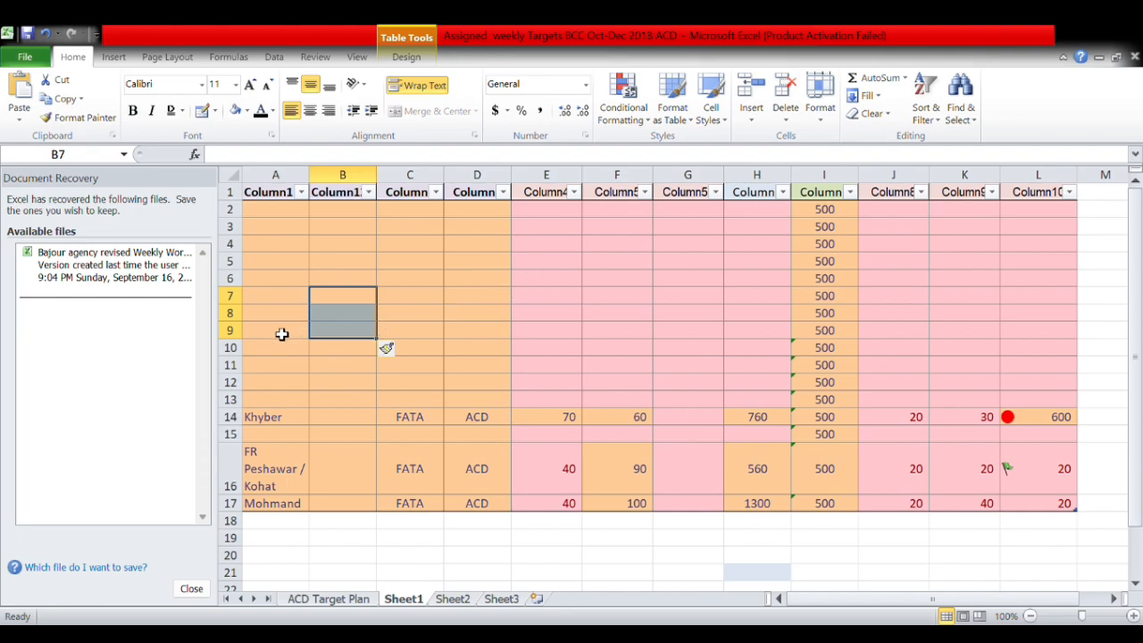
# Insert two more blank table rows above Peshawar and Mohmand.
pyautogui.click(331, 349)
pyautogui.click(338, 366)
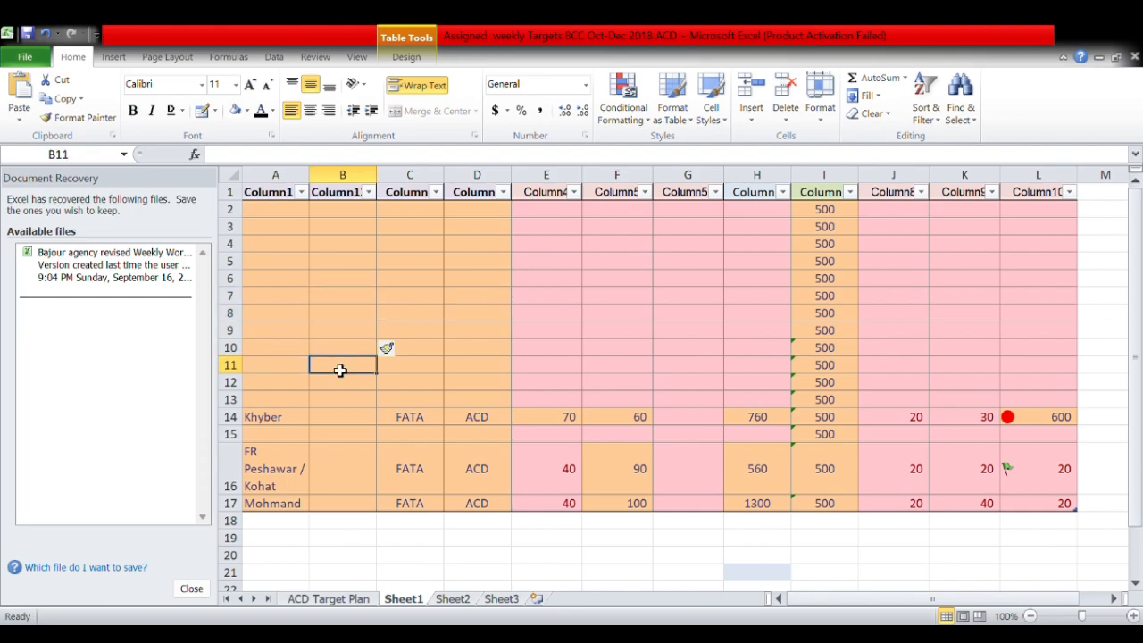
pyautogui.click(344, 384)
pyautogui.click(350, 400)
pyautogui.scroll(-2, 352, 407)
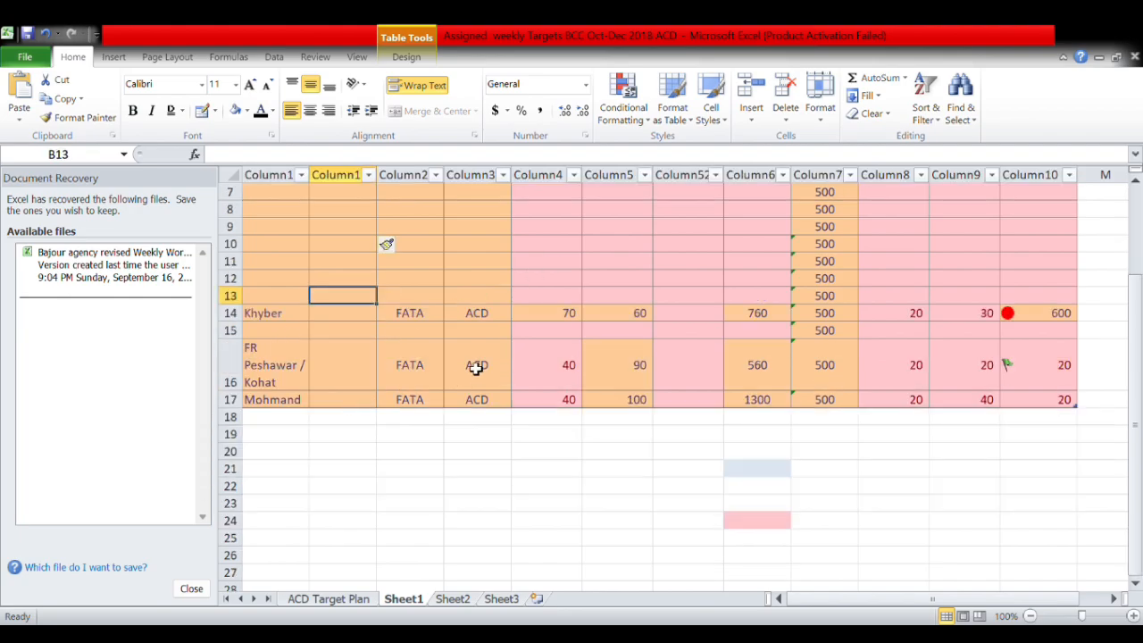
pyautogui.moveTo(474, 366); pyautogui.dragTo(416, 398)
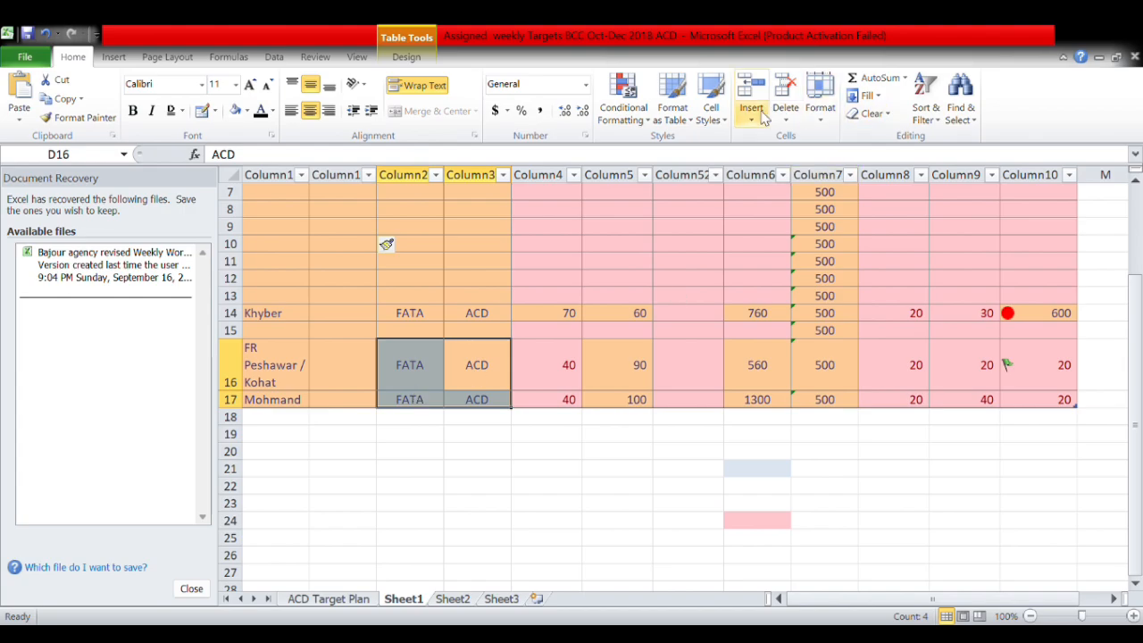
pyautogui.click(792, 165)
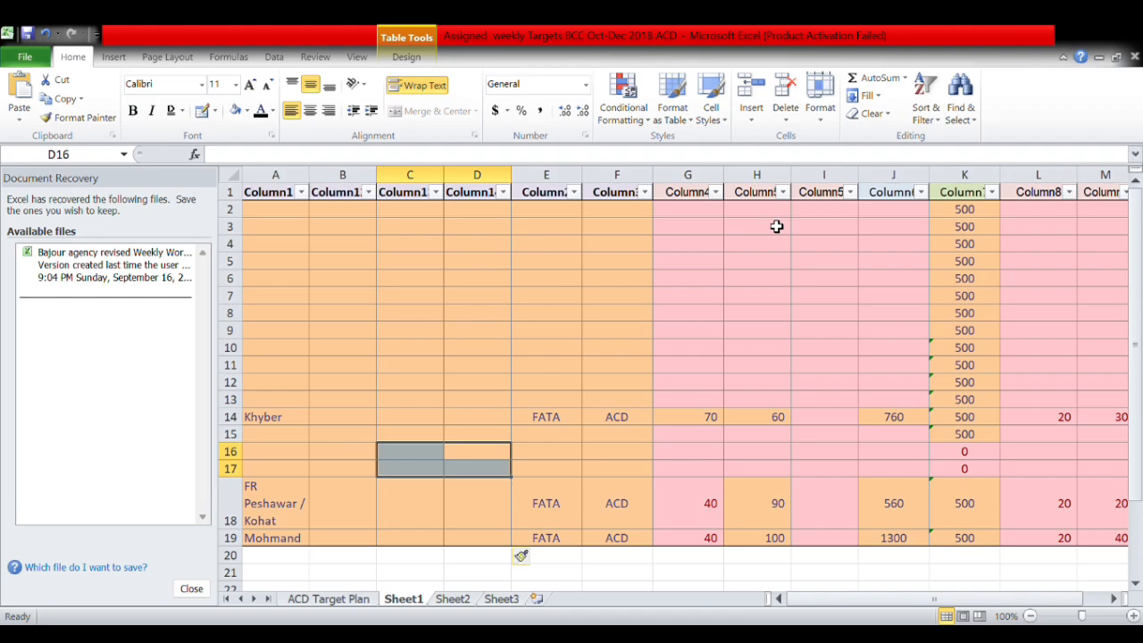
pyautogui.click(348, 457)
pyautogui.scroll(-3, 350, 463)
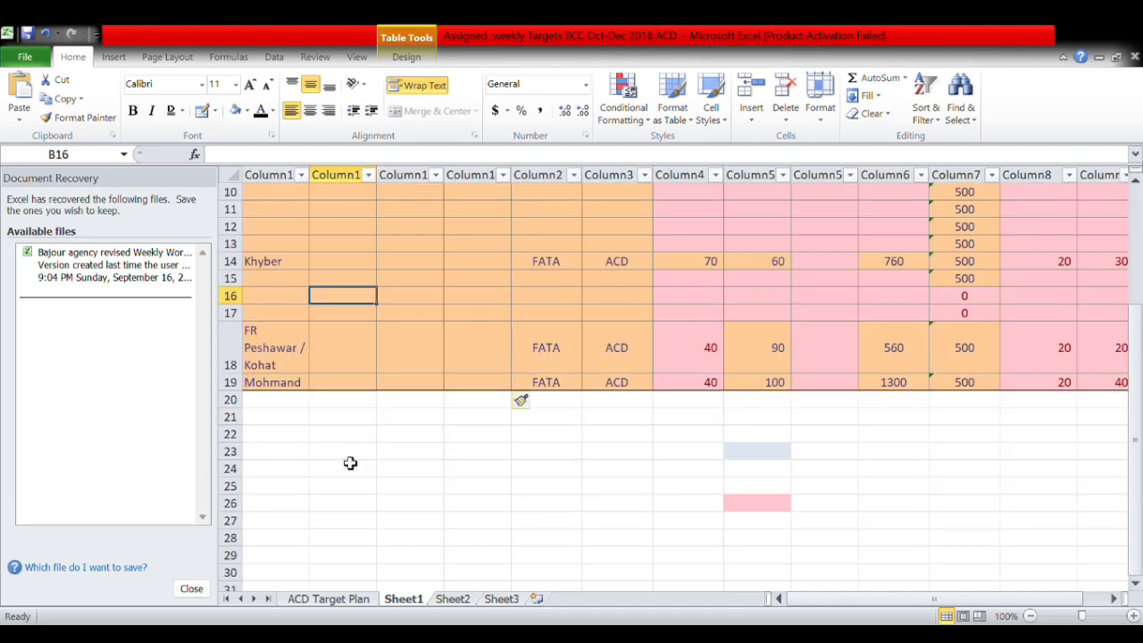
pyautogui.scroll(3, 351, 464)
# Set the fill of table column B (Column12), including its header, to white.
pyautogui.click(367, 193)
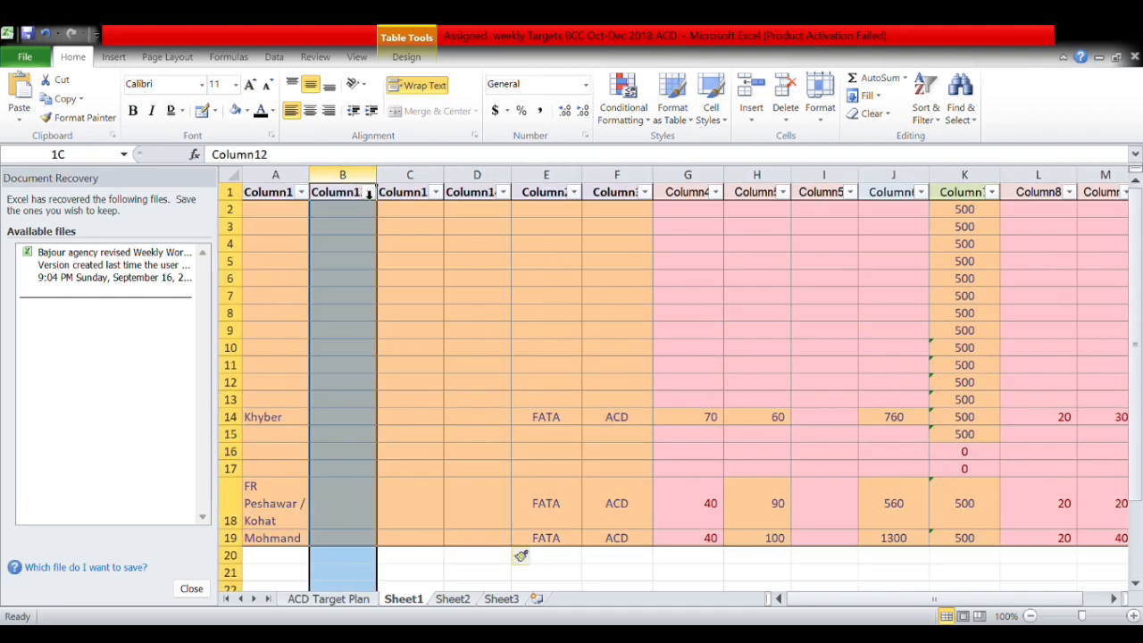
pyautogui.click(367, 193)
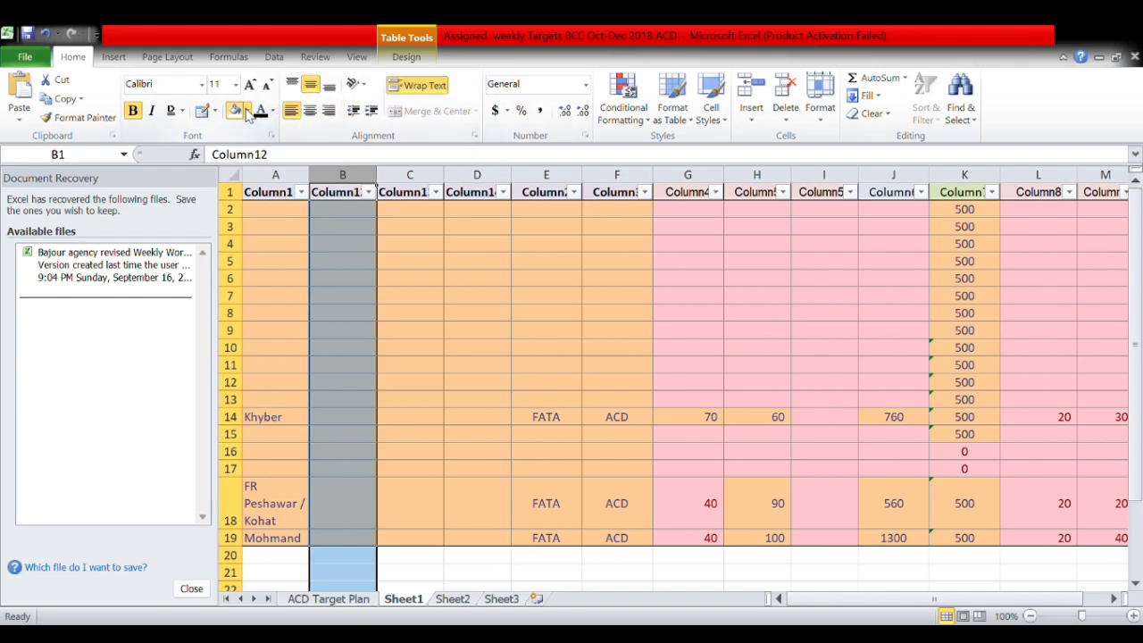
pyautogui.click(236, 143)
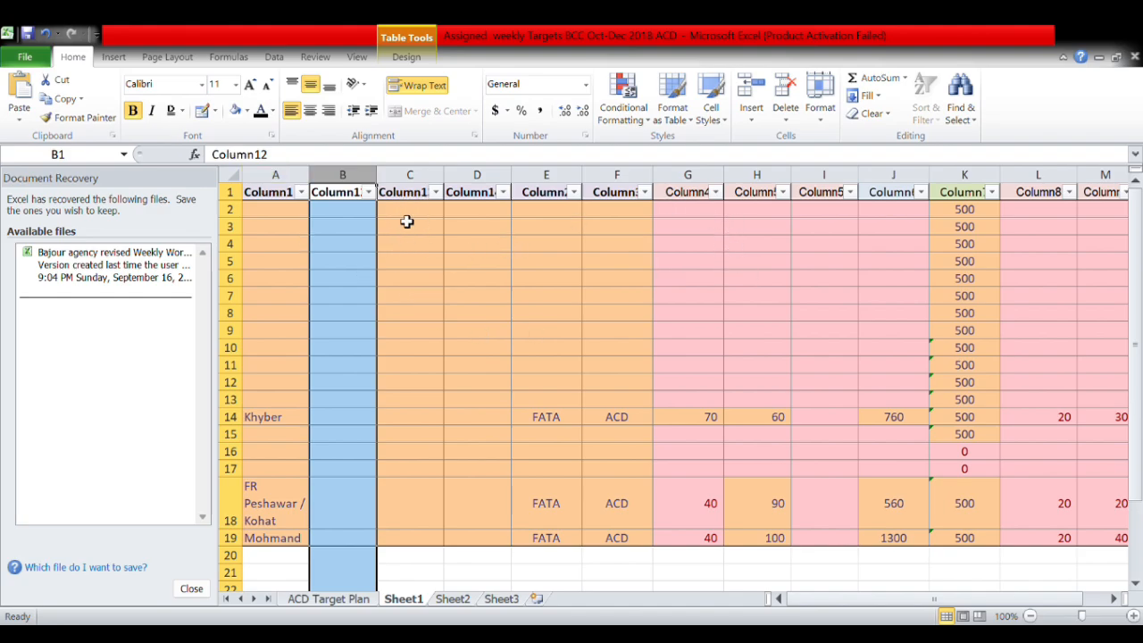
pyautogui.moveTo(416, 200); pyautogui.dragTo(414, 296)
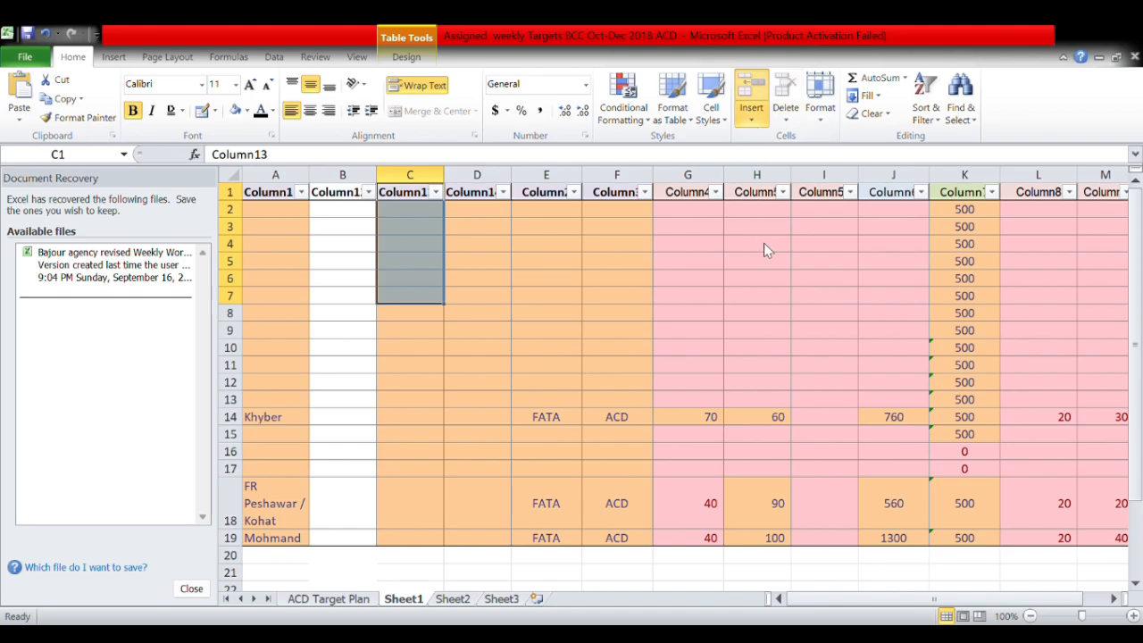
# Add Sheet4 and Sheet5 with Shift+F11 and the new-sheet tab, then go back to Sheet1.
pyautogui.hotkey('shift', 'F11')
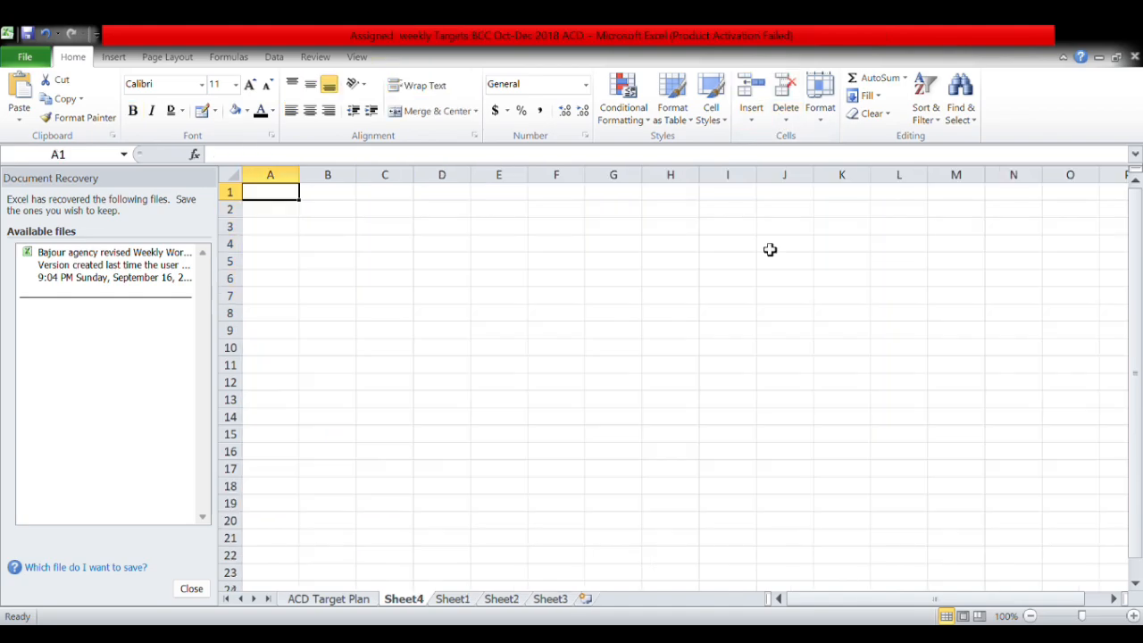
pyautogui.click(585, 599)
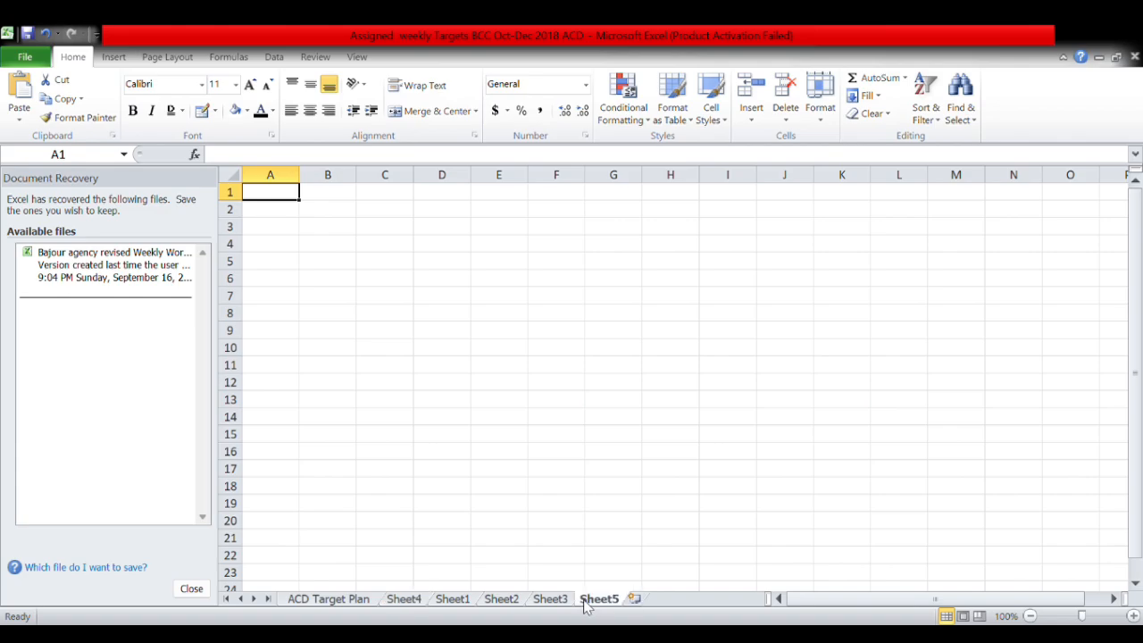
pyautogui.click(552, 600)
pyautogui.click(502, 600)
pyautogui.click(455, 600)
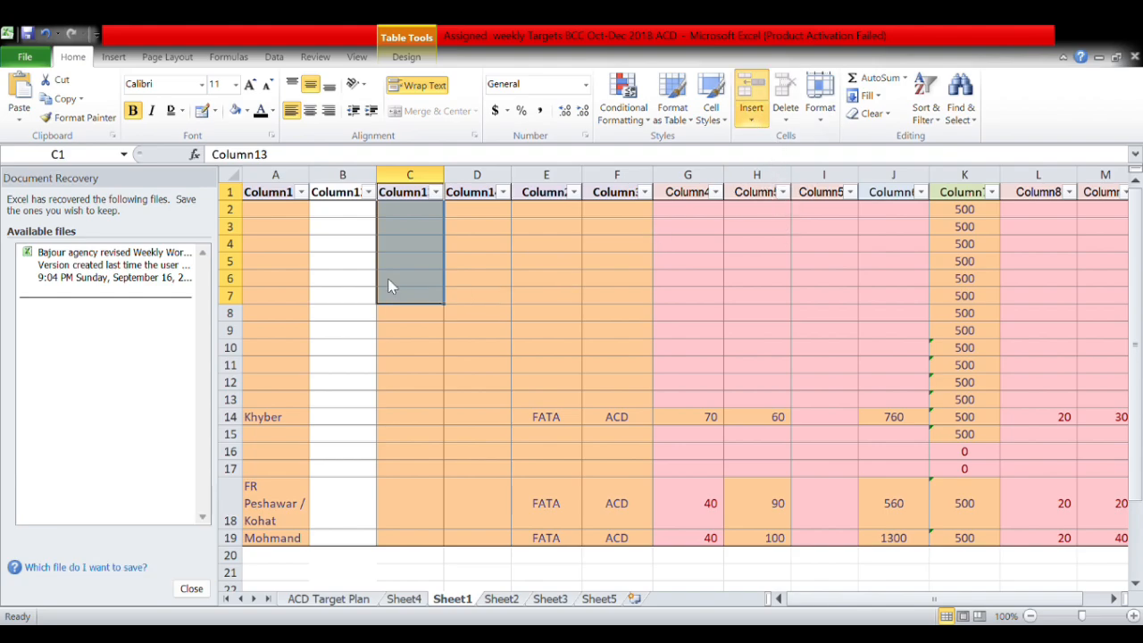
# Insert a blank table row at C4, pushing Khyber to row 15 and Mohmand to row 20.
pyautogui.click(434, 246)
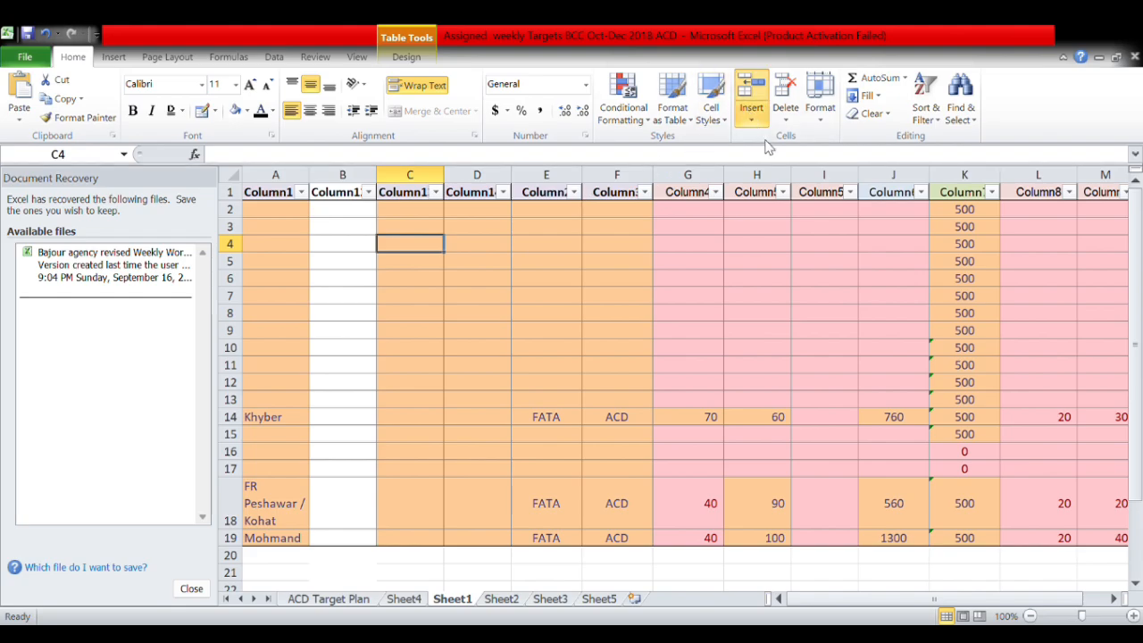
pyautogui.click(751, 89)
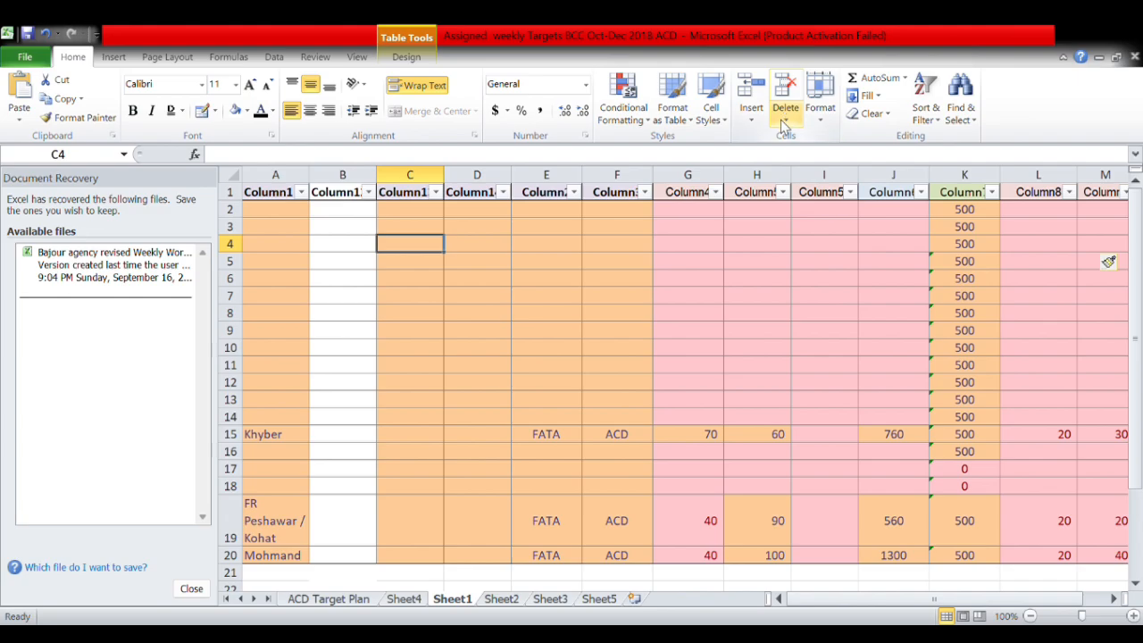
pyautogui.moveTo(972, 216); pyautogui.dragTo(813, 305)
pyautogui.click(888, 436)
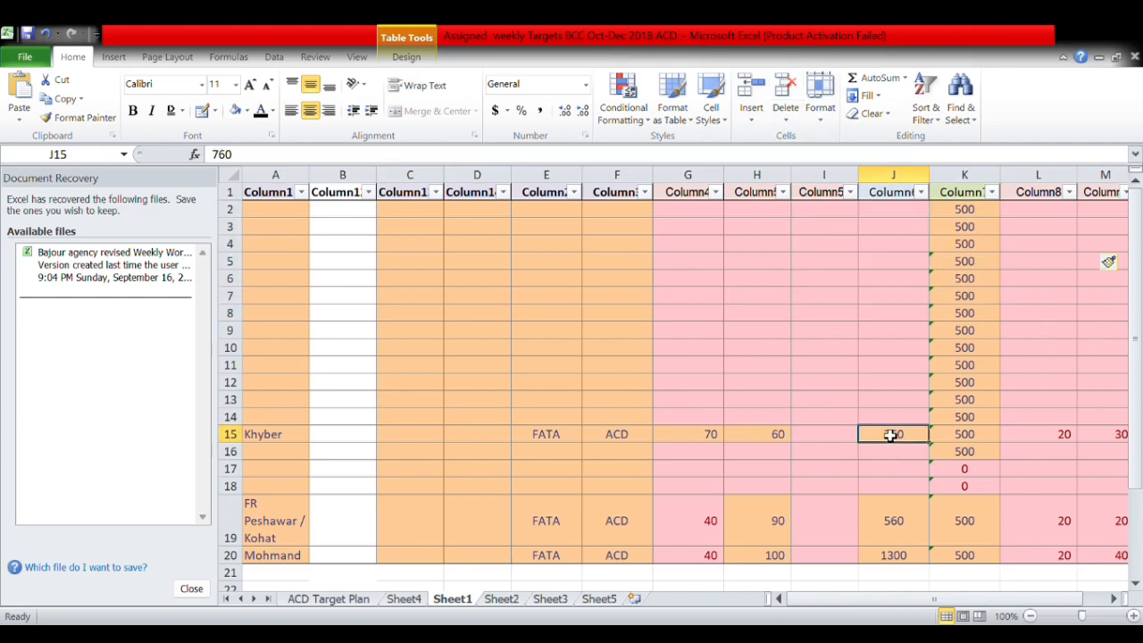
pyautogui.scroll(-2, 899, 475)
pyautogui.moveTo(989, 329); pyautogui.dragTo(542, 453)
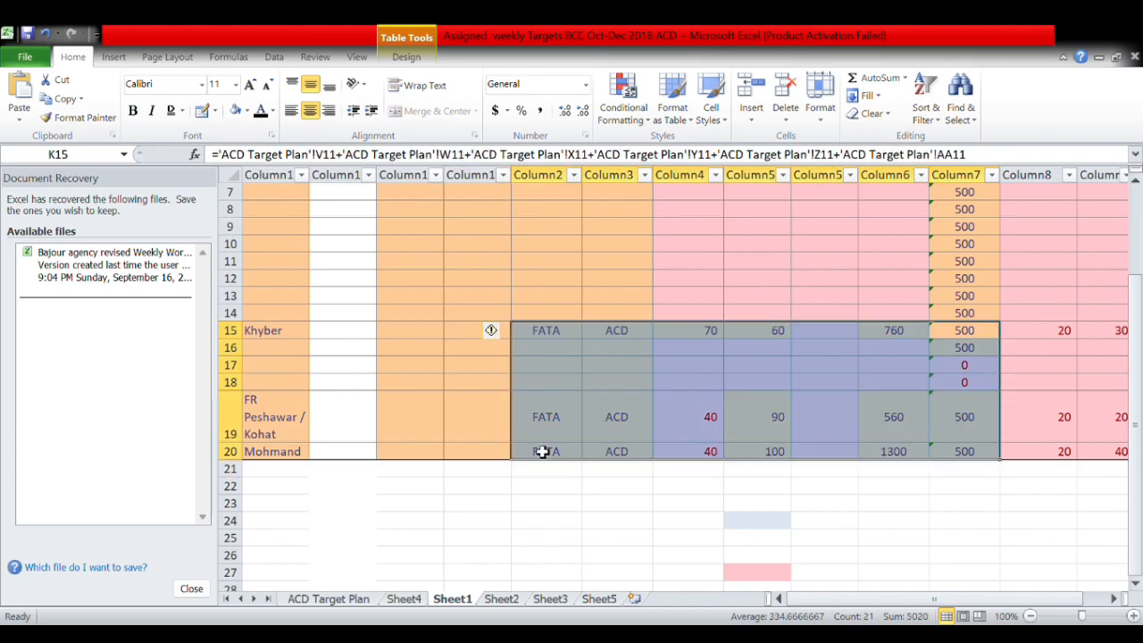
# Copy the selected district data block and paste it at A2 and again at A8.
pyautogui.hotkey('ctrl', 'c')
pyautogui.scroll(2, 357, 312)
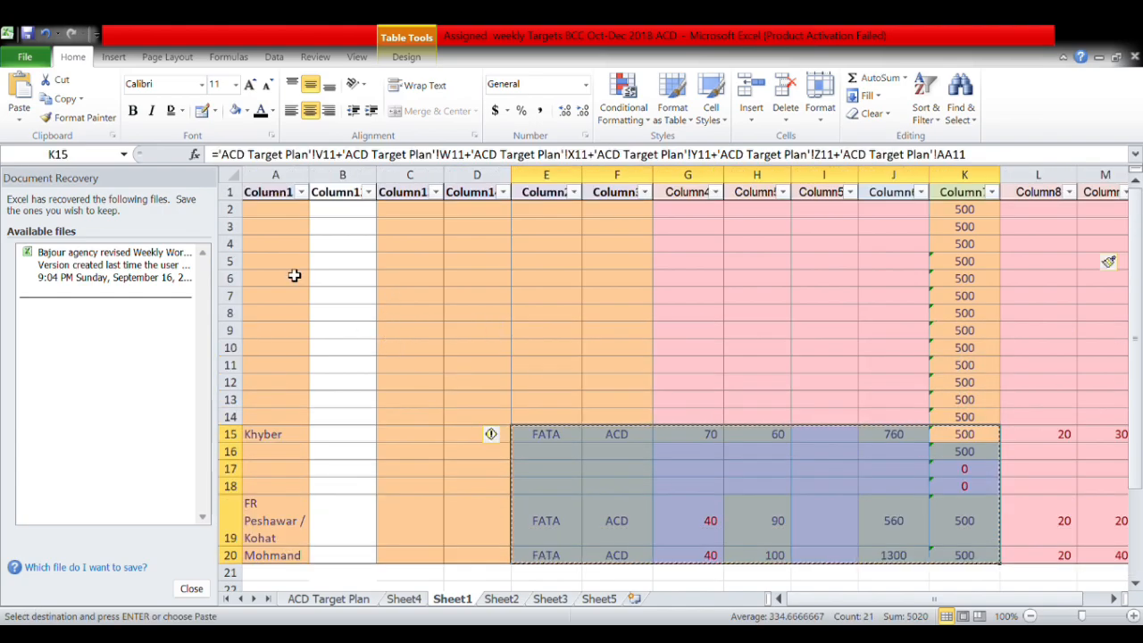
pyautogui.click(267, 215)
pyautogui.hotkey('ctrl', 'v')
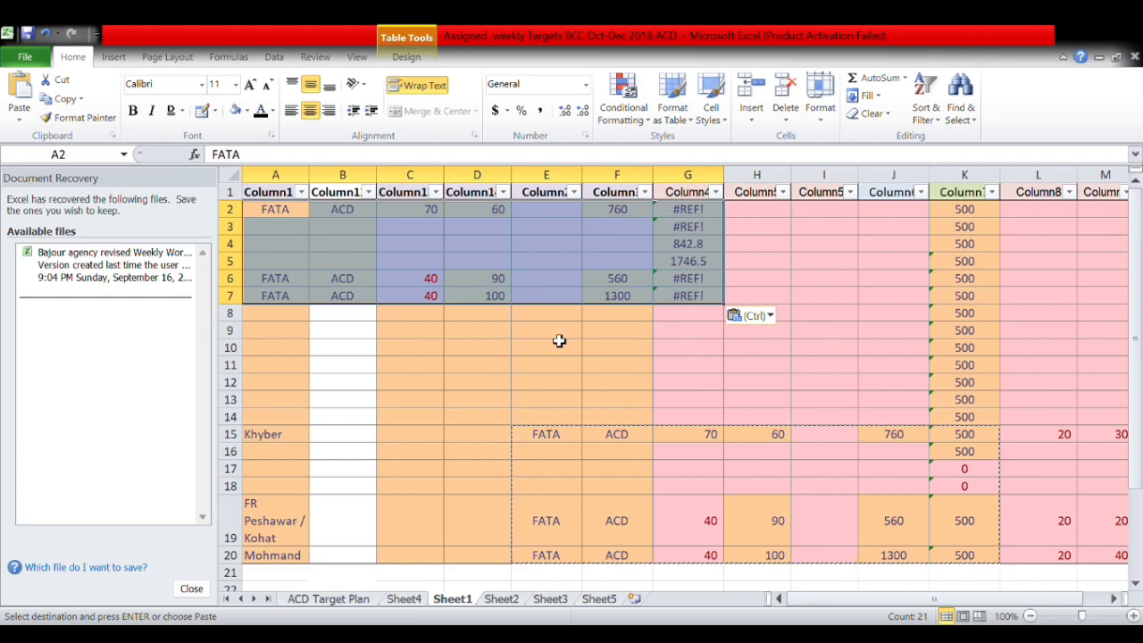
pyautogui.click(277, 317)
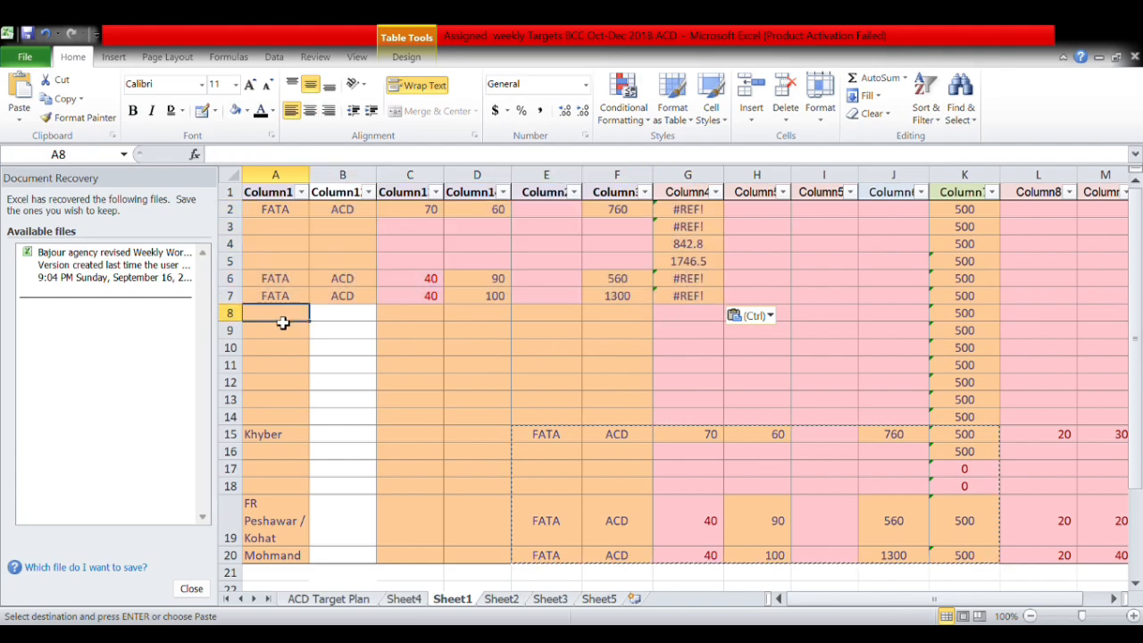
pyautogui.hotkey('ctrl', 'v')
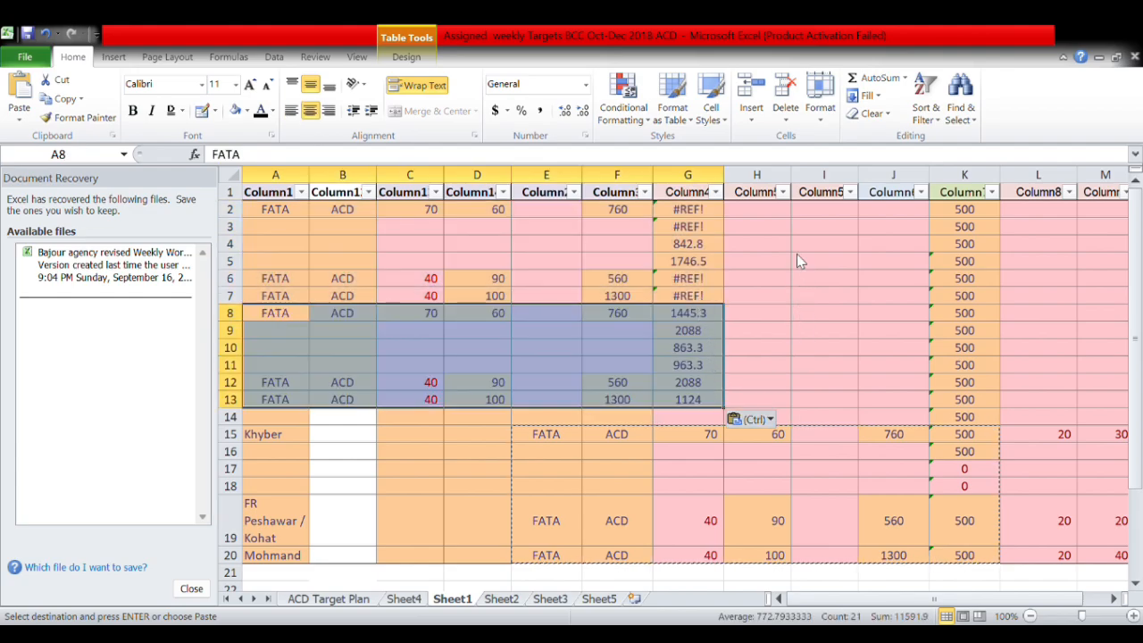
# Paste the block again at H2 and re-paste H8, leaving #REF! errors in column G.
pyautogui.click(773, 214)
pyautogui.hotkey('ctrl', 'v')
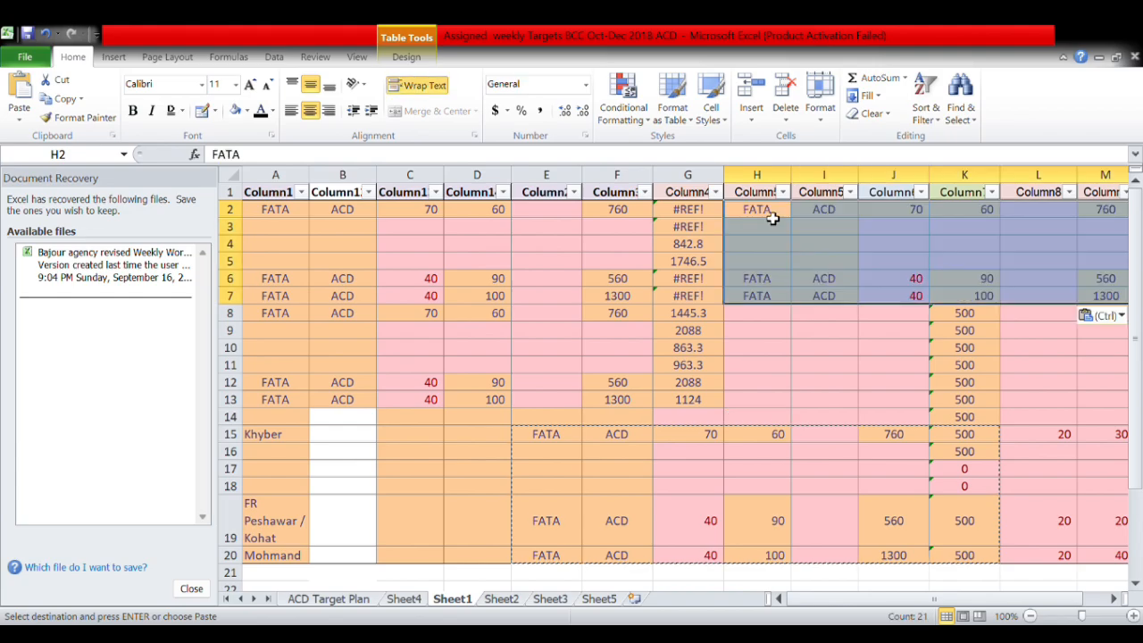
pyautogui.click(760, 320)
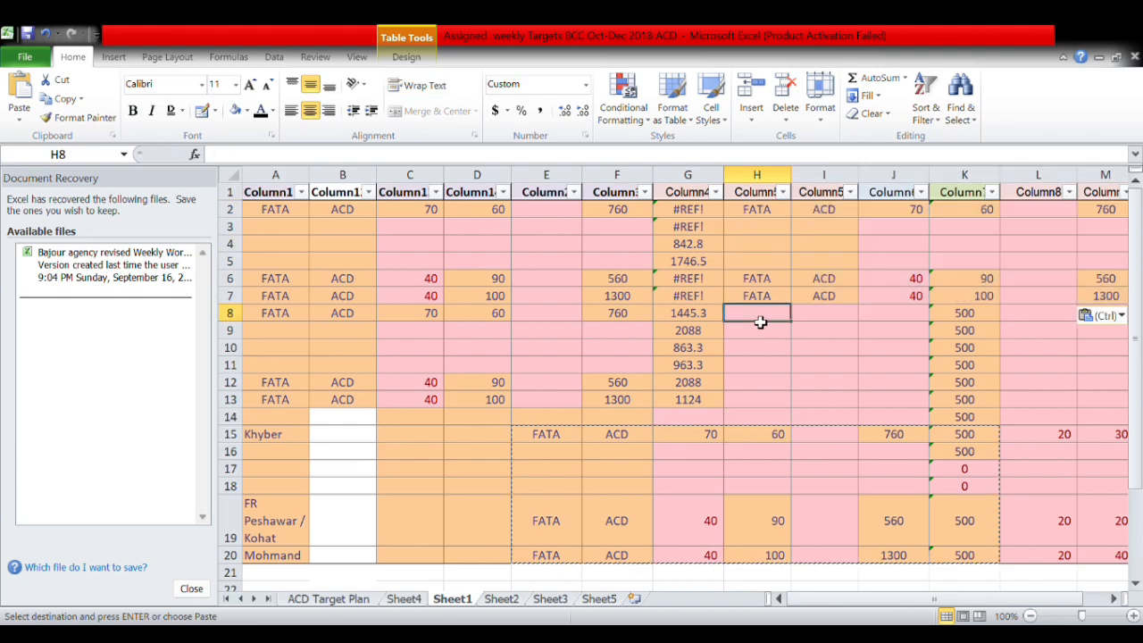
pyautogui.hotkey('ctrl', 'c')
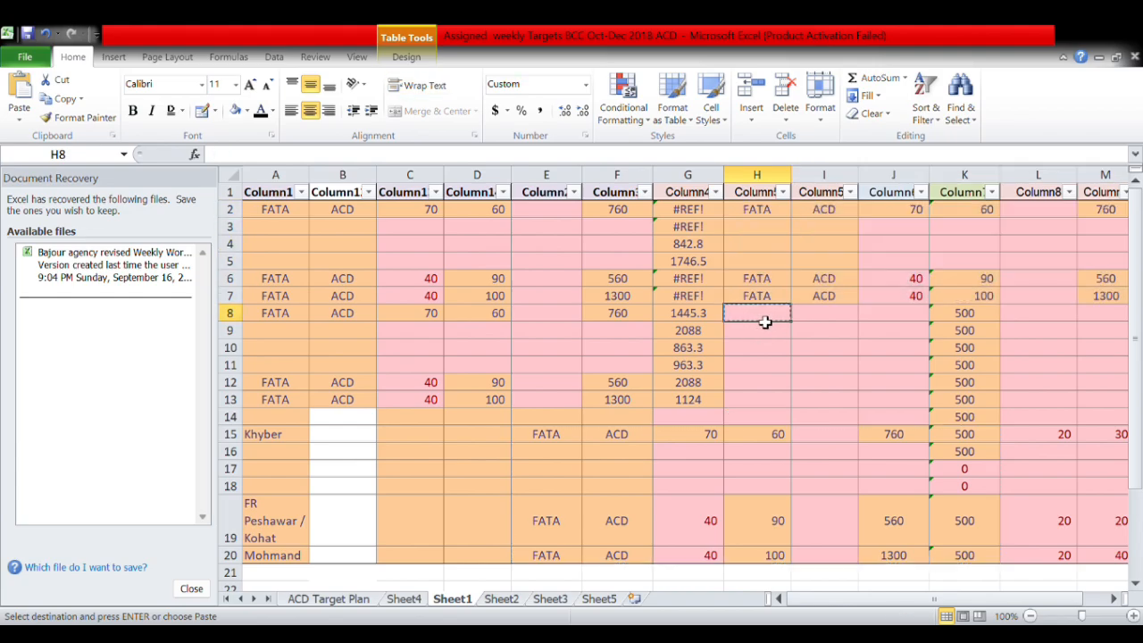
pyautogui.hotkey('ctrl', 'v')
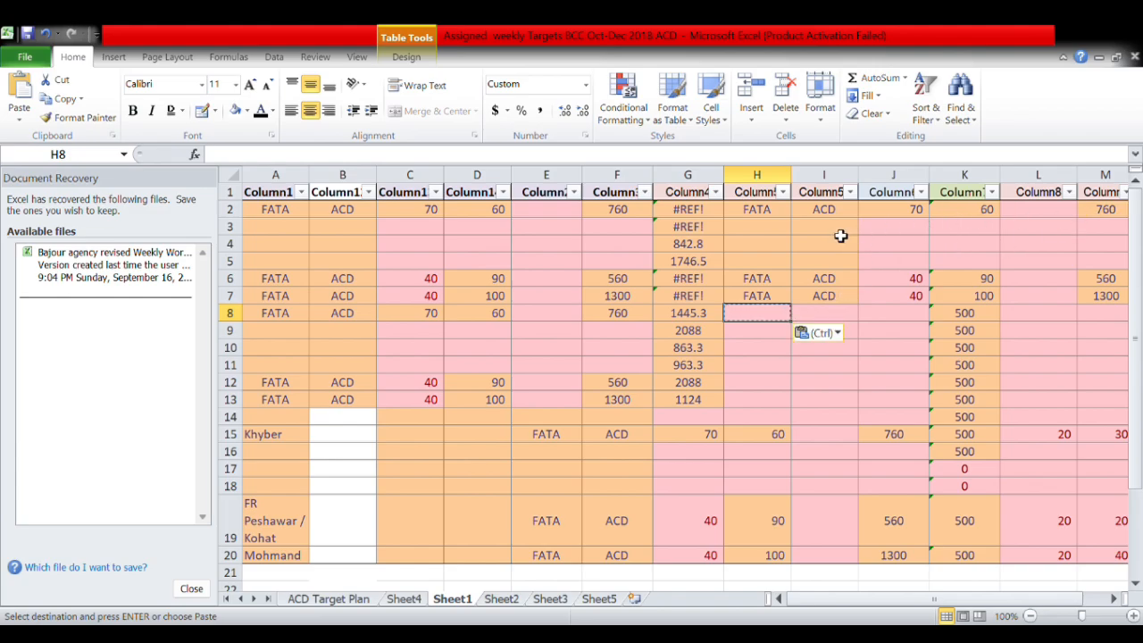
pyautogui.scroll(-3, 722, 366)
pyautogui.scroll(3, 717, 370)
pyautogui.click(693, 280)
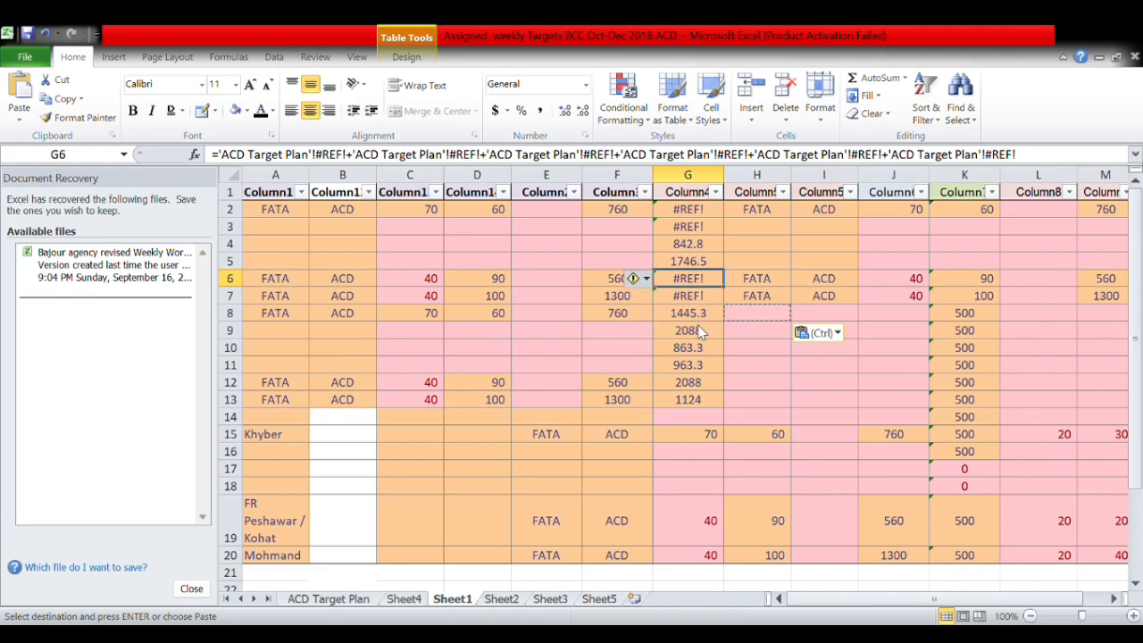
pyautogui.hotkey('ctrl', 'v')
# Delete cells G2:H9 repeatedly, shifting data left and rows up.
pyautogui.moveTo(774, 213); pyautogui.dragTo(667, 333)
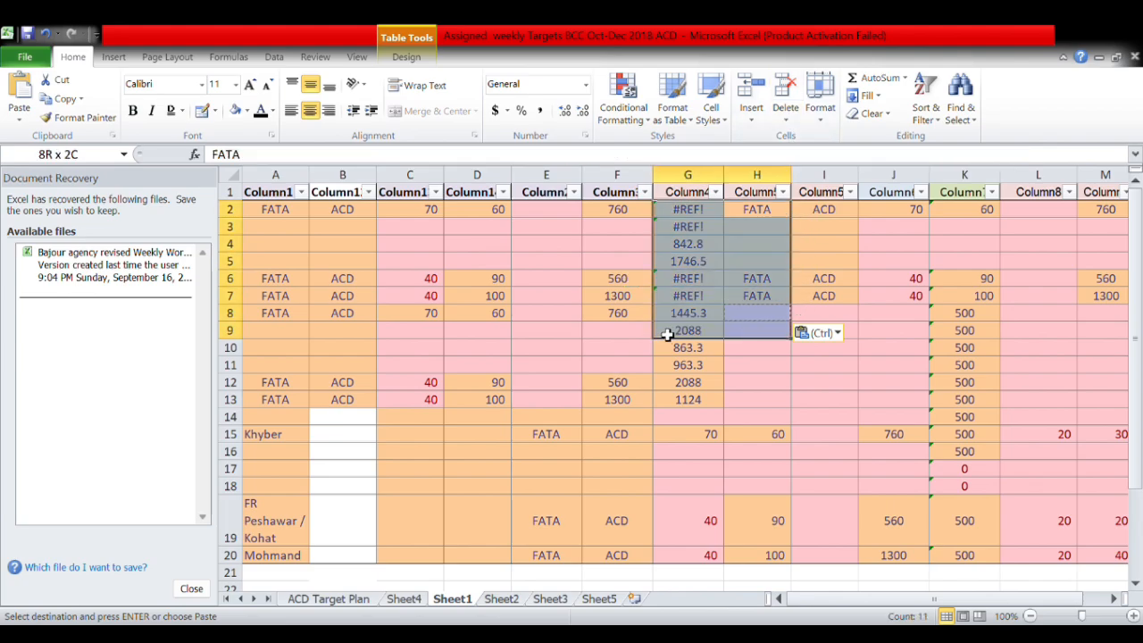
pyautogui.click(788, 97)
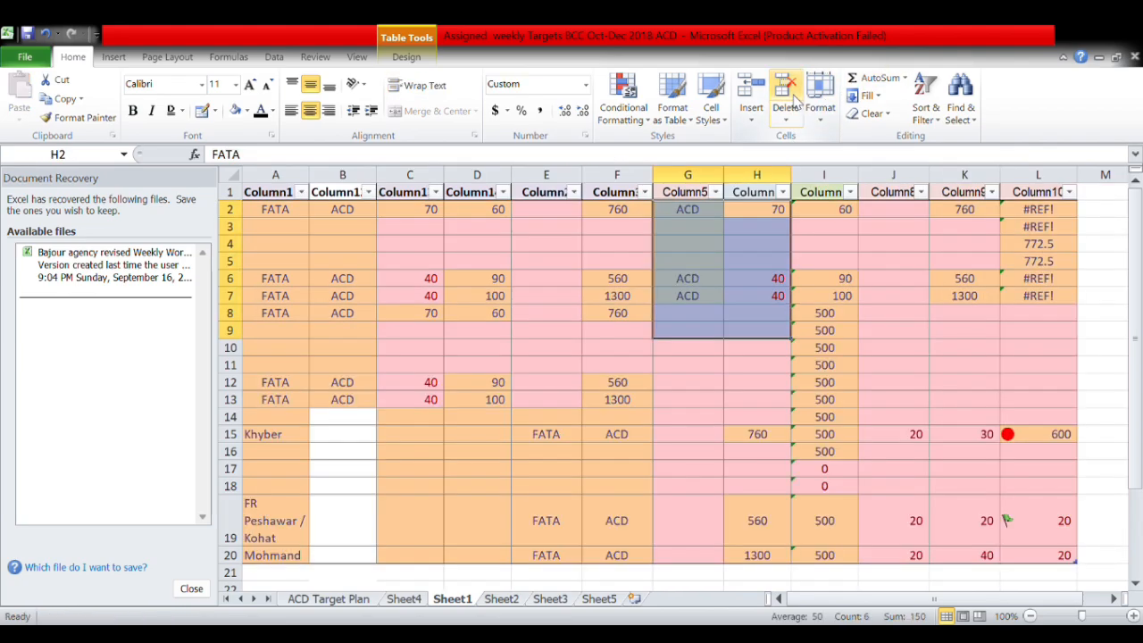
pyautogui.click(789, 105)
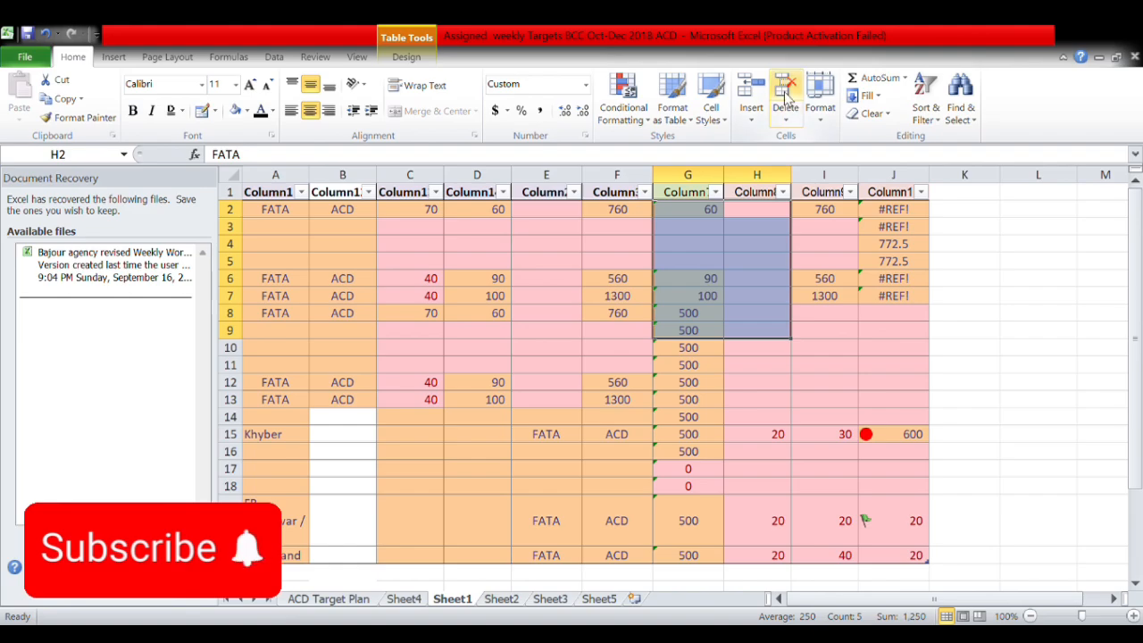
pyautogui.click(787, 105)
pyautogui.click(786, 101)
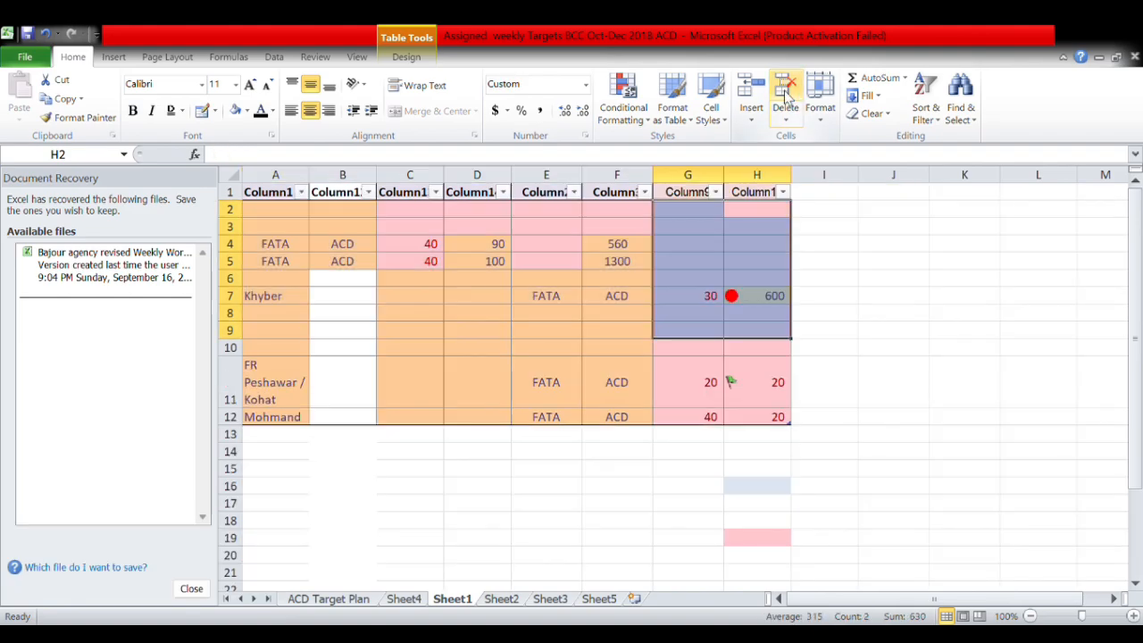
pyautogui.click(787, 97)
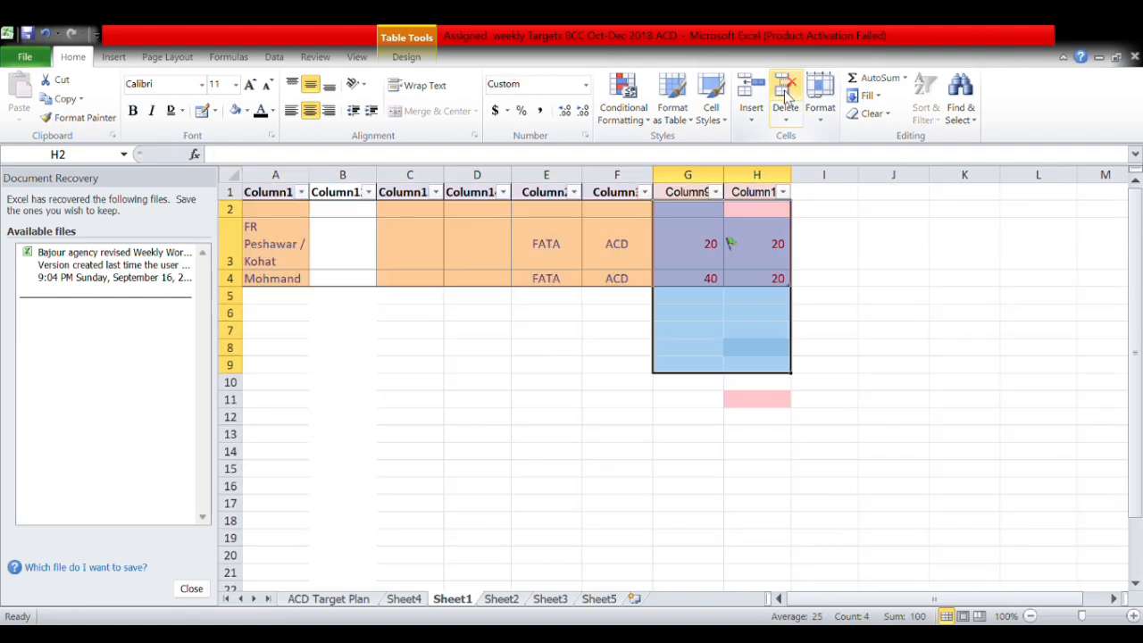
pyautogui.click(786, 97)
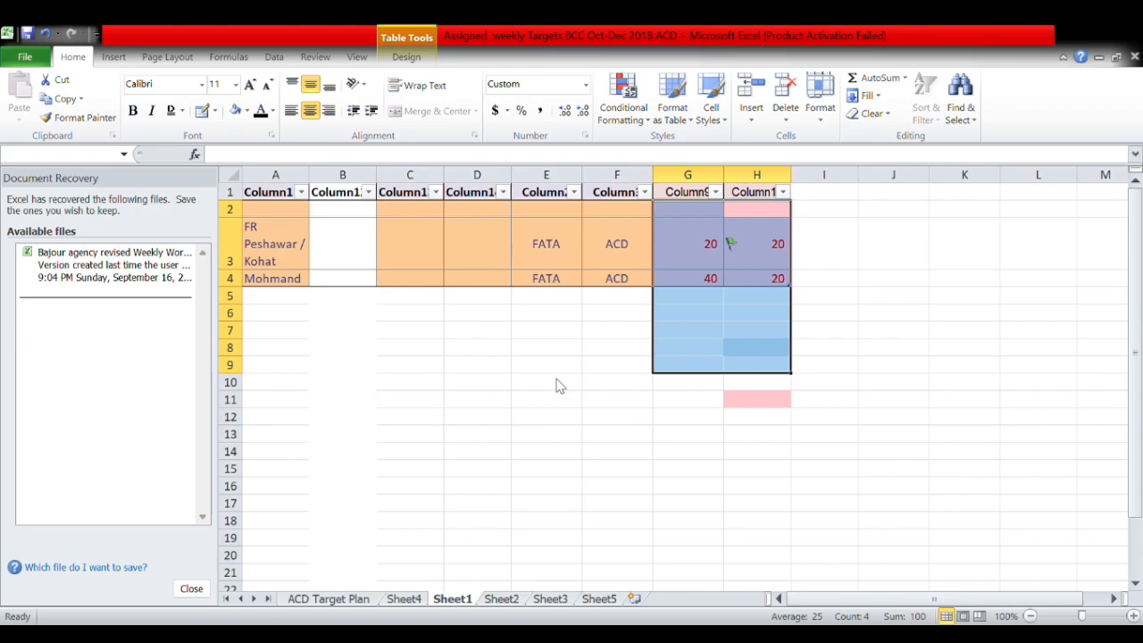
# Clear G3:H4, D3:F4 and A3:A5, then undo the clears and deletions with Ctrl+Z.
pyautogui.click(793, 261)
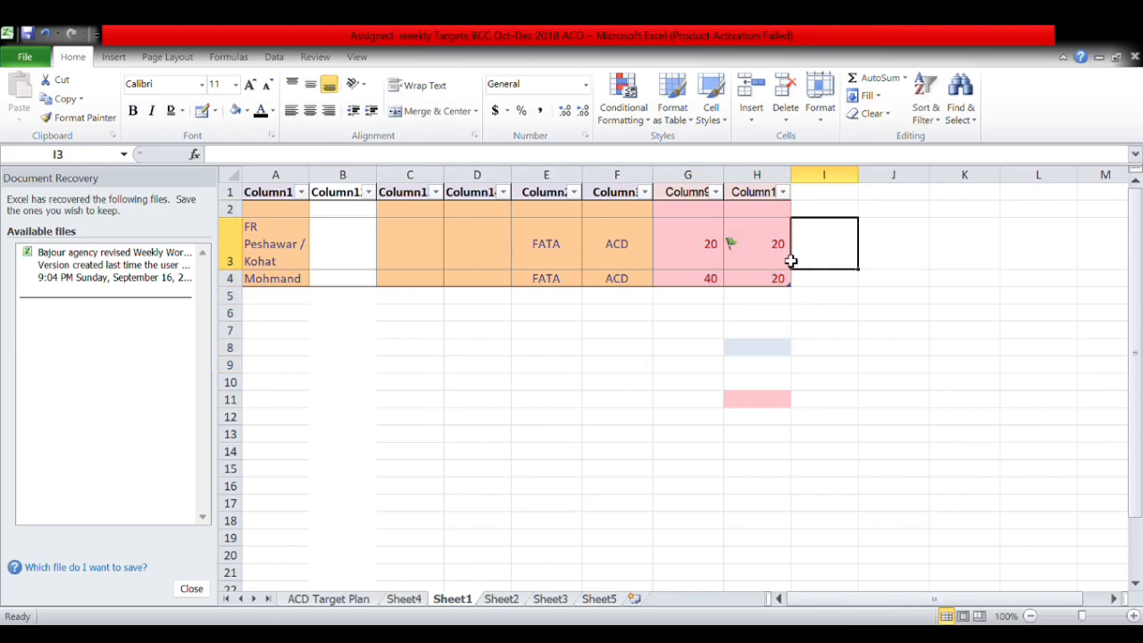
pyautogui.moveTo(778, 254); pyautogui.dragTo(703, 280)
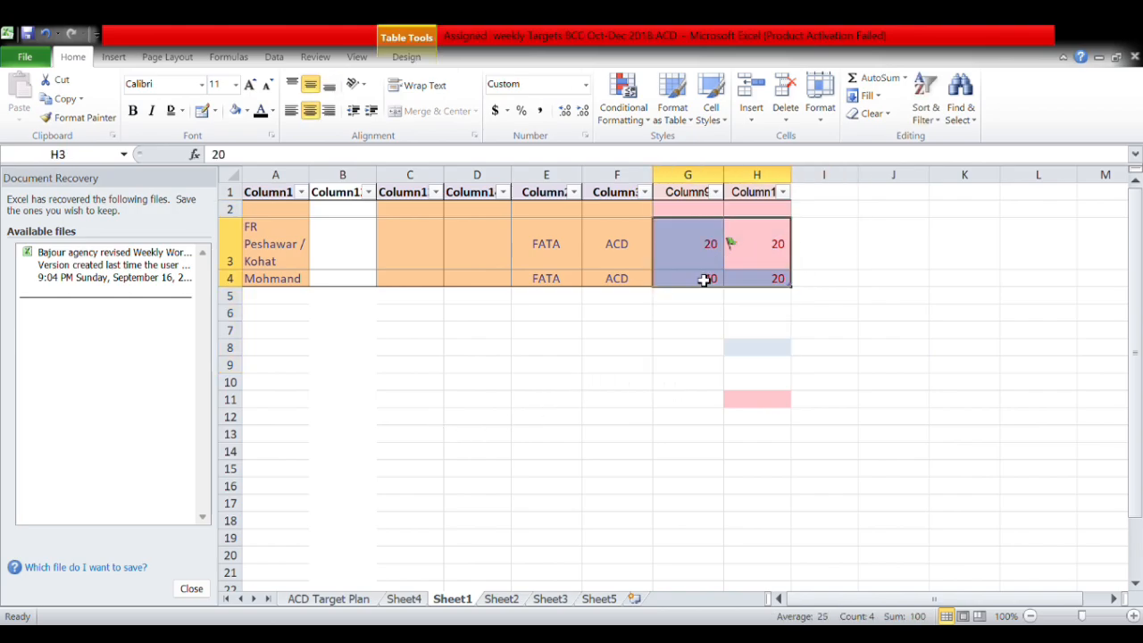
pyautogui.press('Delete')
pyautogui.moveTo(651, 243); pyautogui.dragTo(469, 279)
pyautogui.press('Delete')
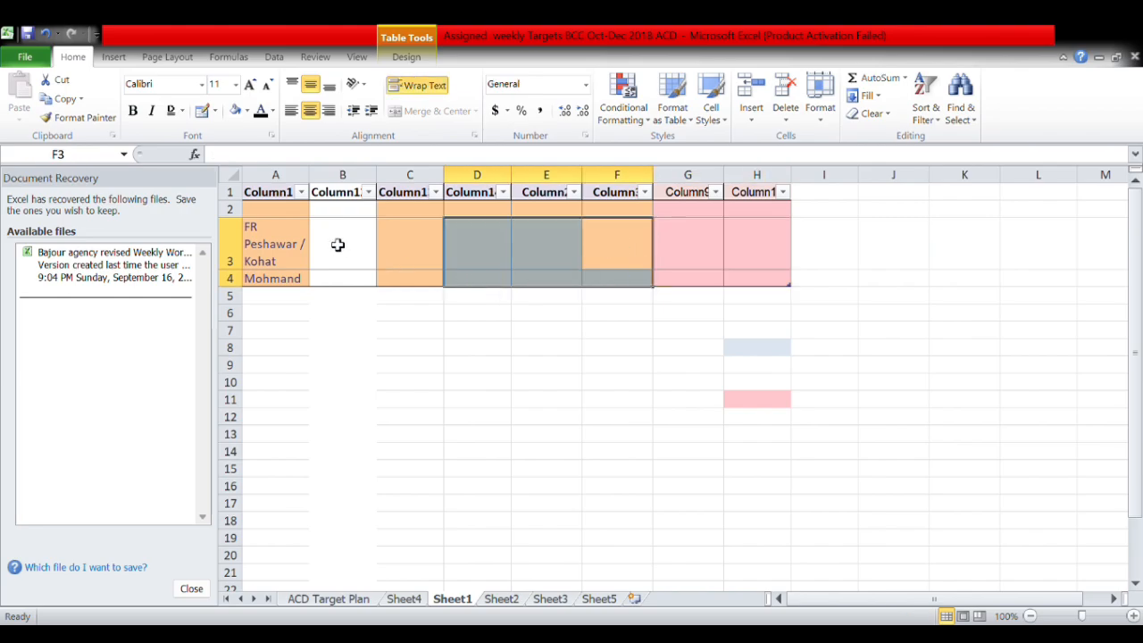
pyautogui.click(309, 237)
pyautogui.moveTo(310, 238); pyautogui.dragTo(276, 294)
pyautogui.press('Delete')
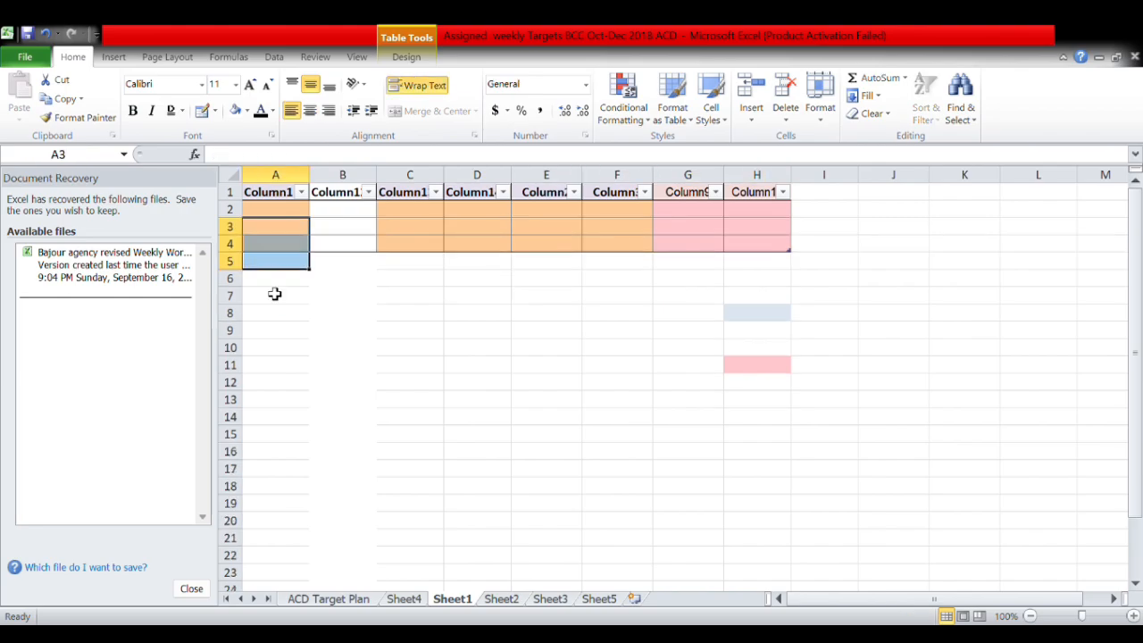
pyautogui.hotkey('ctrl', 'z')
pyautogui.hotkey('ctrl', 'z')
pyautogui.hotkey('ctrl', 'z')
pyautogui.hotkey('ctrl', 'z')
pyautogui.hotkey('ctrl', 'z')
pyautogui.hotkey('ctrl', 'z')
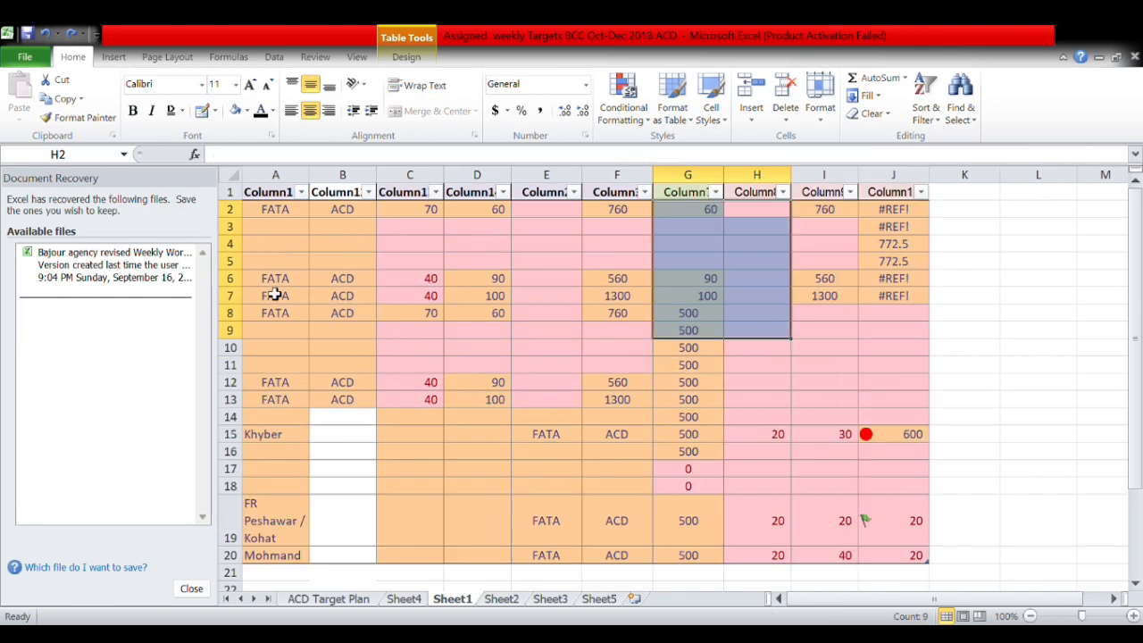
pyautogui.hotkey('ctrl', 'z')
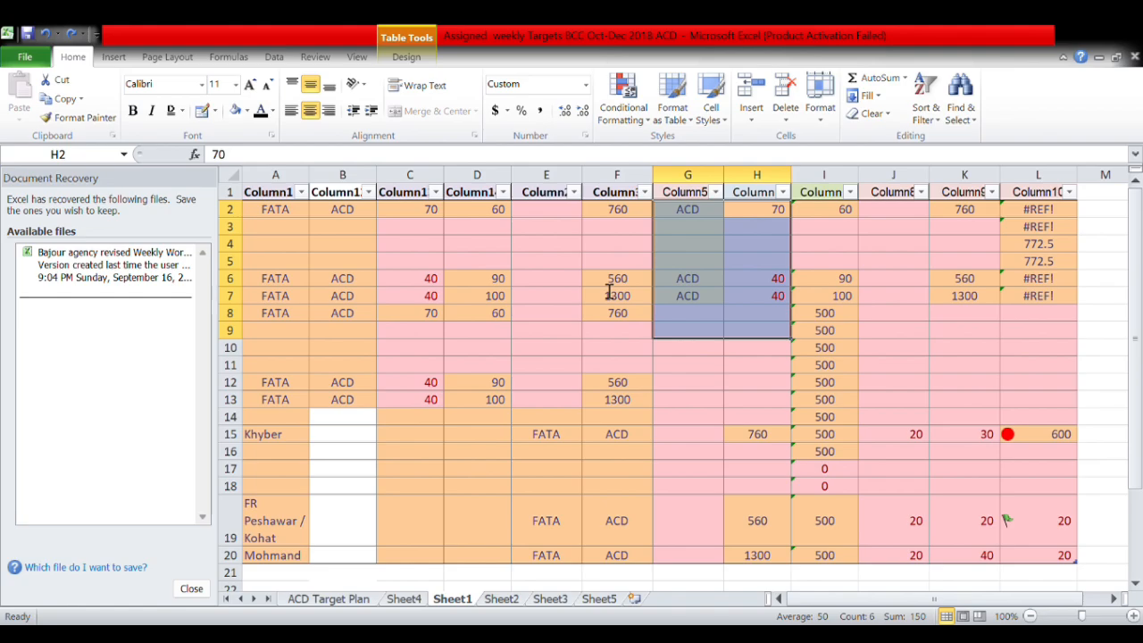
# Make table rows 2–9 taller.
pyautogui.click(541, 309)
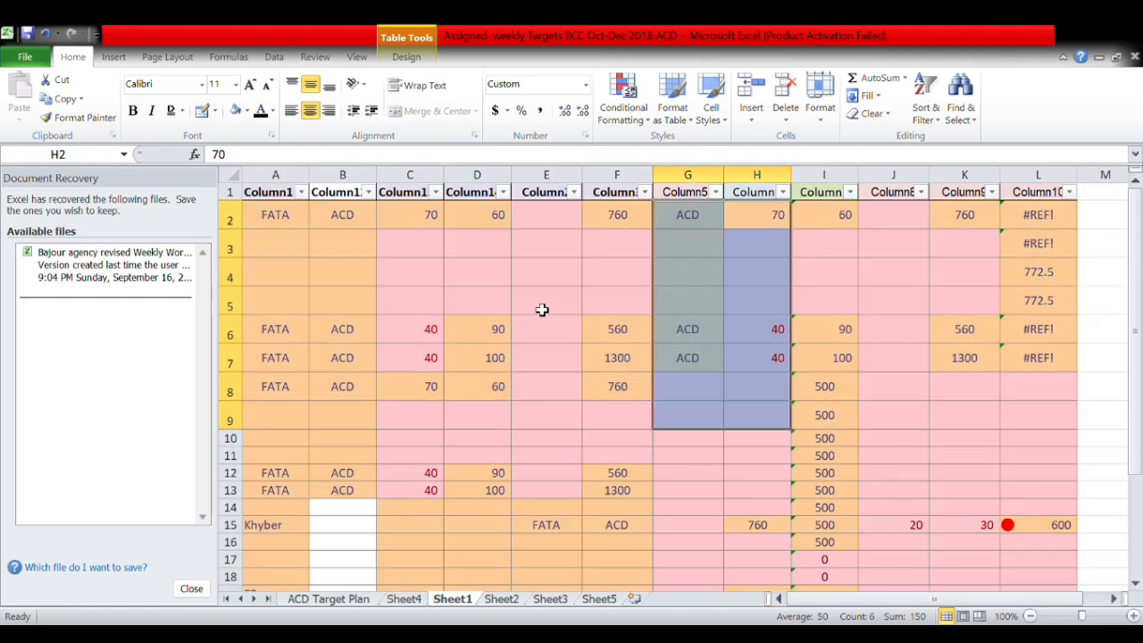
pyautogui.scroll(-2, 502, 375)
pyautogui.scroll(2, 502, 375)
pyautogui.scroll(-2, 525, 417)
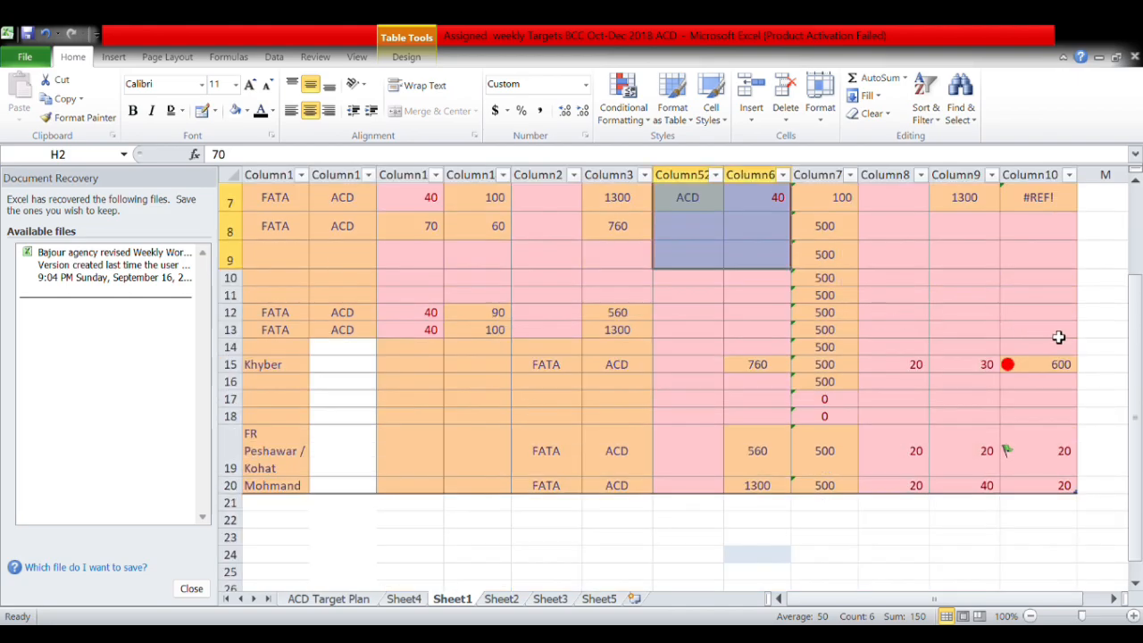
# Adjust rows 18 and 19, then AutoFit Row Height for rows 13–20 so row 19 shows FR Peshawar / Kohat.
pyautogui.moveTo(1058, 336); pyautogui.dragTo(241, 493)
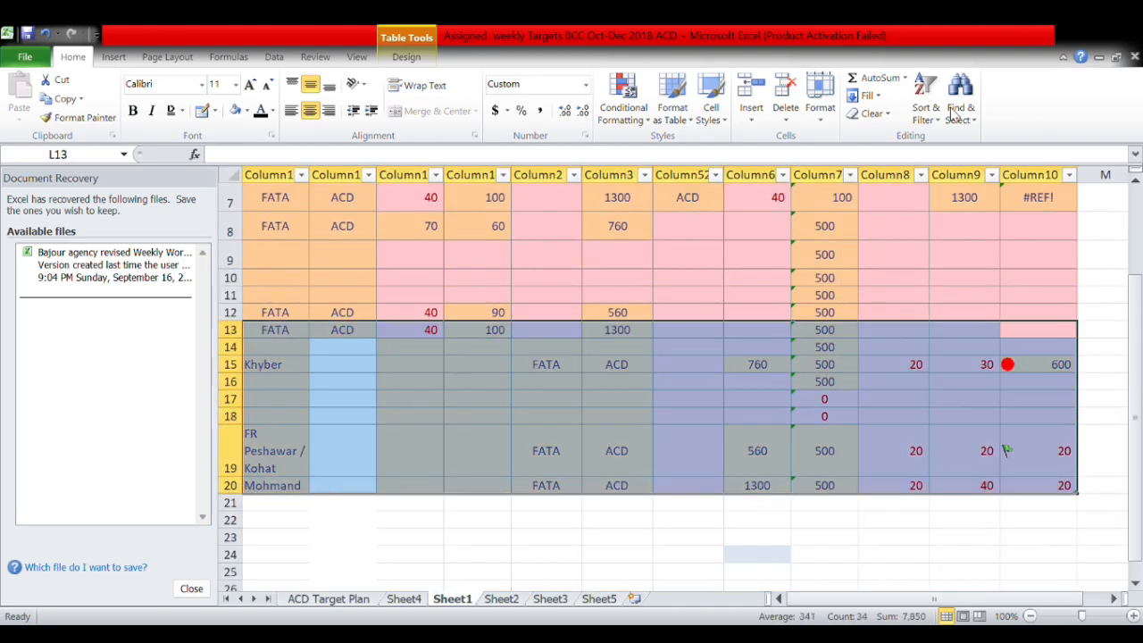
pyautogui.click(823, 108)
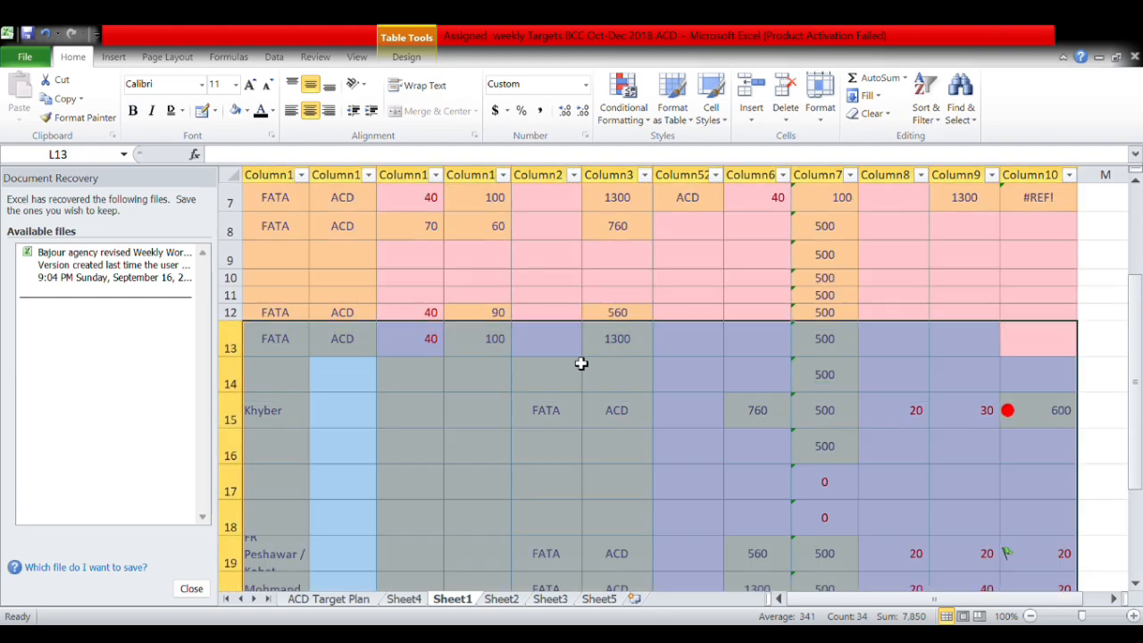
pyautogui.scroll(-4, 581, 363)
pyautogui.scroll(2, 566, 362)
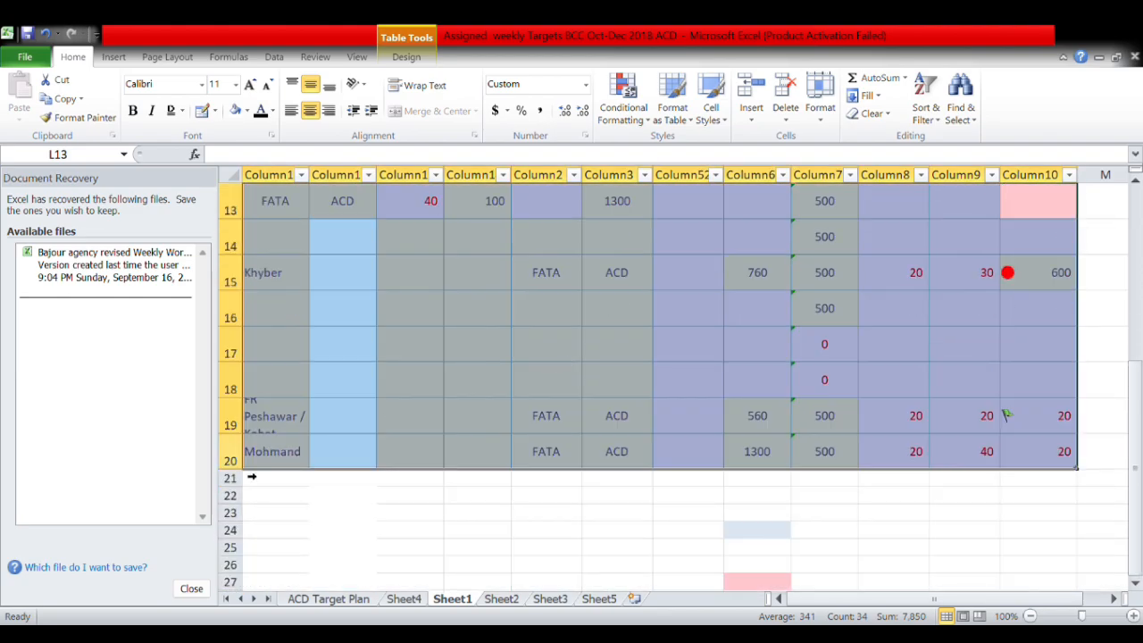
pyautogui.moveTo(242, 438)
pyautogui.mouseDown()
pyautogui.moveTo(241, 425)
pyautogui.moveTo(239, 448)
pyautogui.mouseUp()
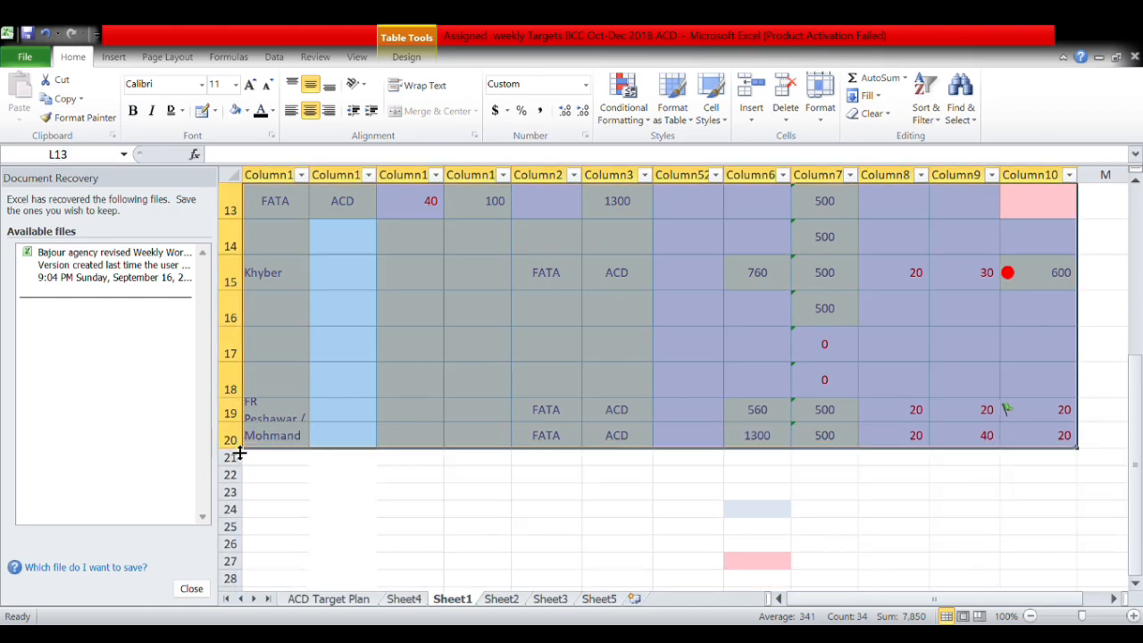
pyautogui.moveTo(246, 403); pyautogui.dragTo(247, 392)
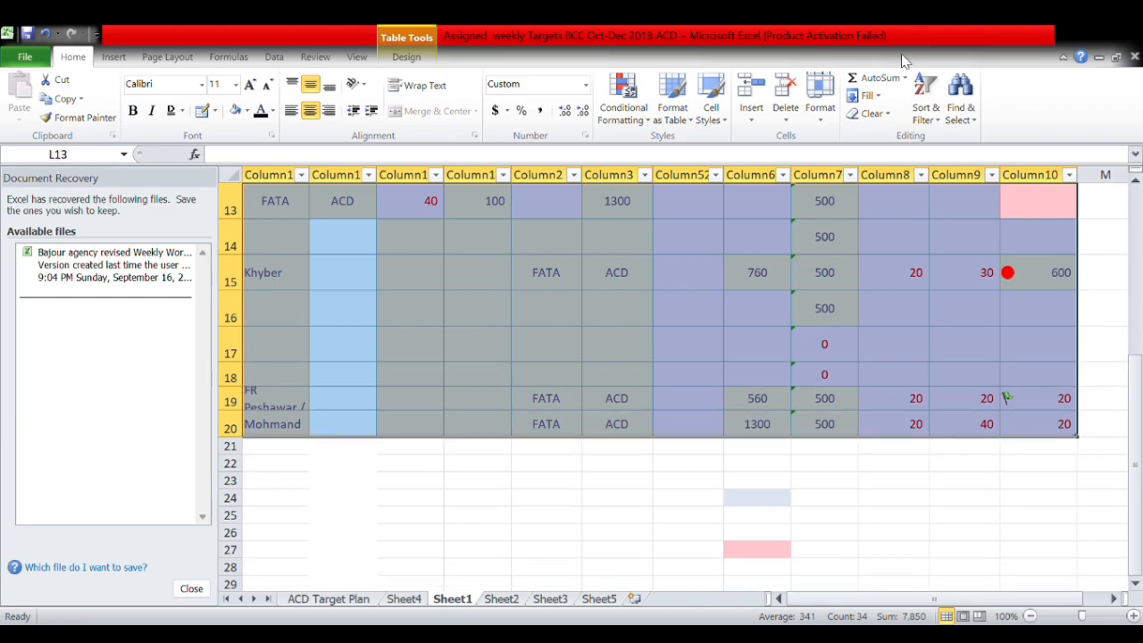
pyautogui.click(828, 113)
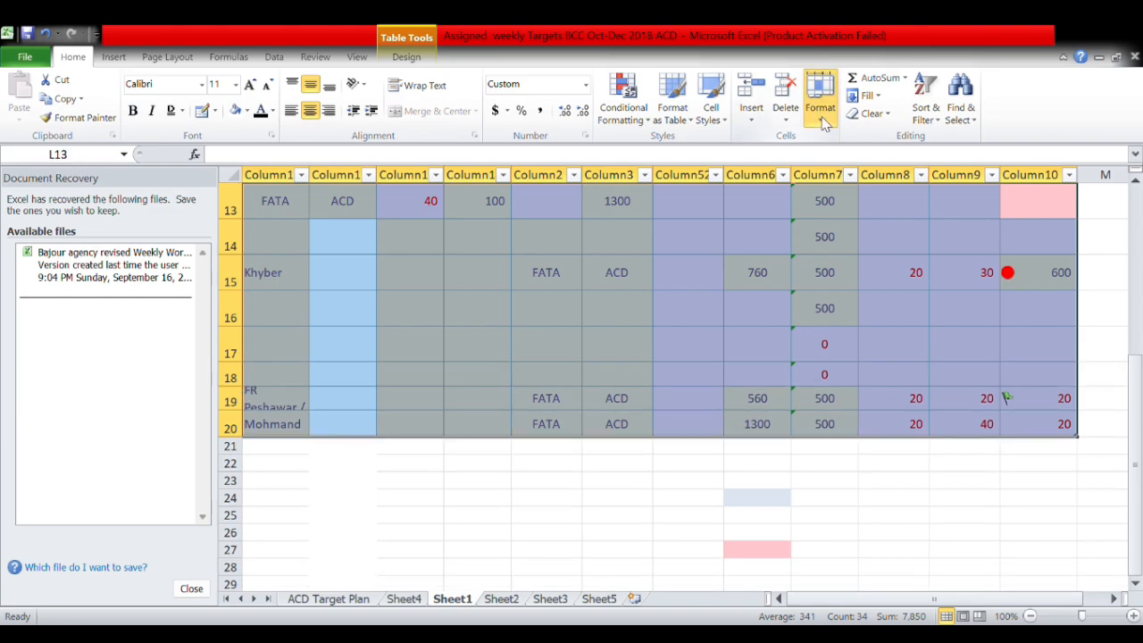
pyautogui.click(838, 179)
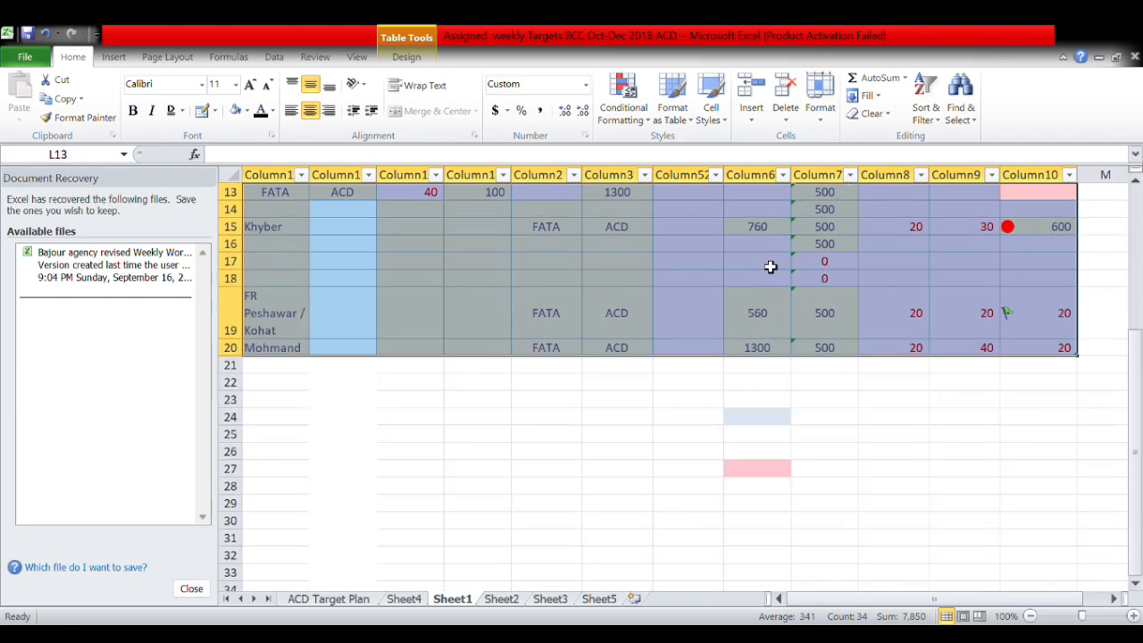
pyautogui.scroll(2, 744, 294)
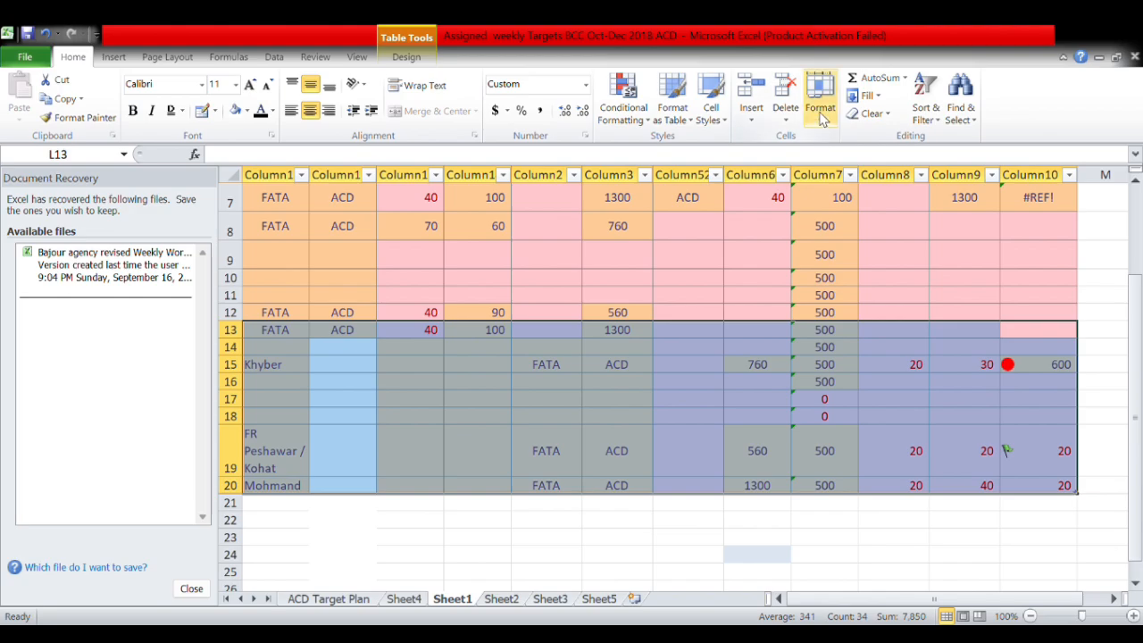
pyautogui.click(828, 112)
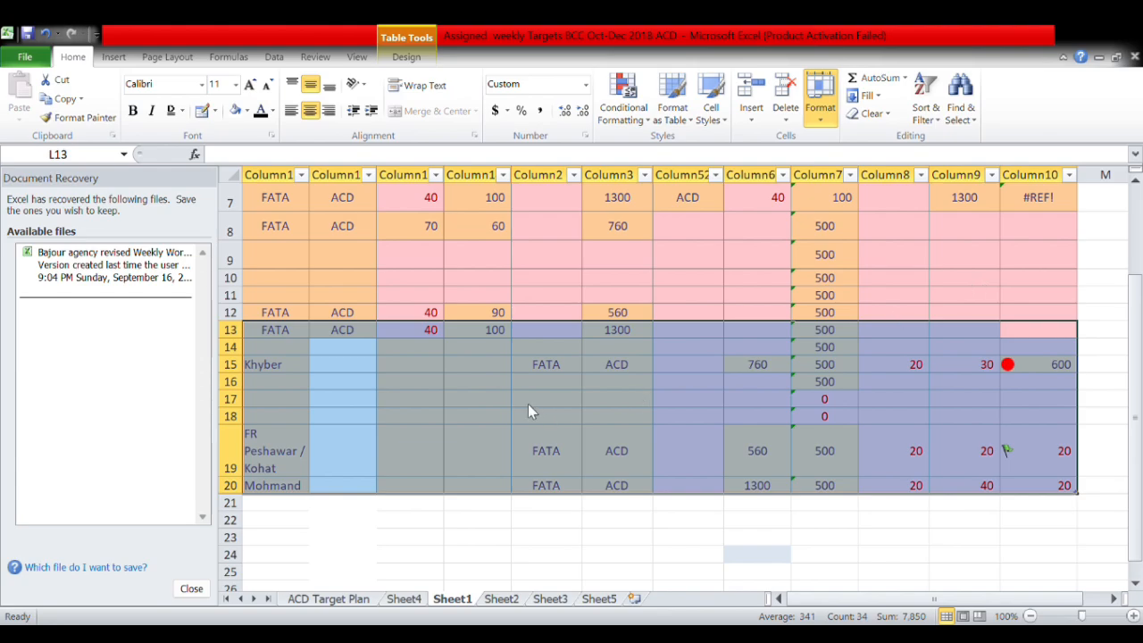
# Hide rows 13–15 with Ctrl+9, unhide them with Ctrl+Shift+9, then start renaming Sheet1.
pyautogui.click(441, 347)
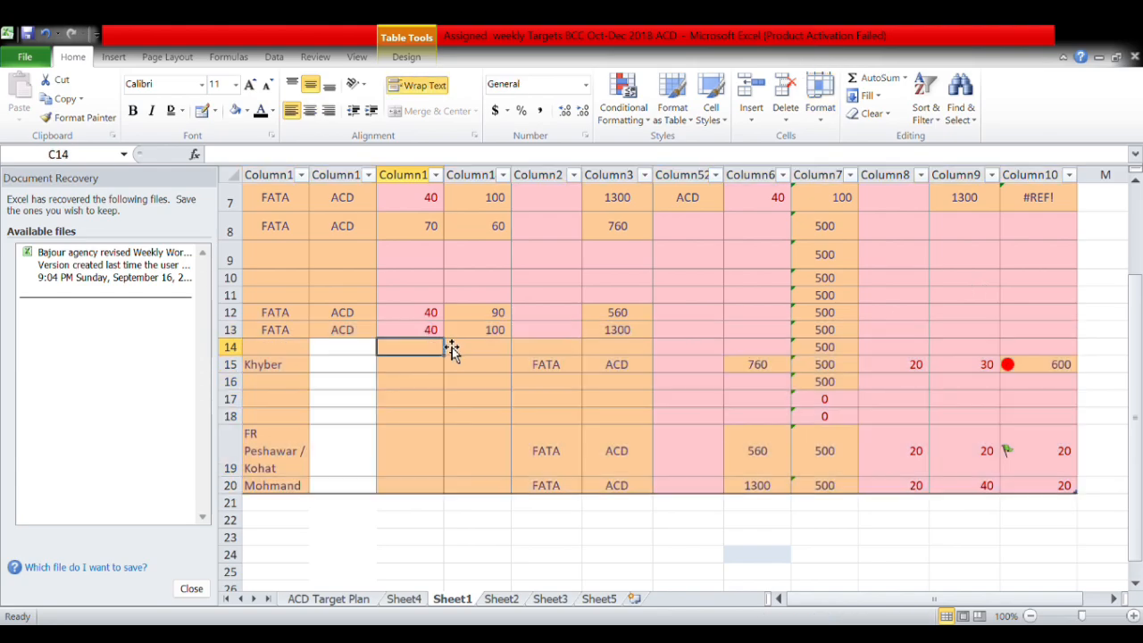
pyautogui.click(276, 336)
pyautogui.moveTo(280, 342); pyautogui.dragTo(280, 370)
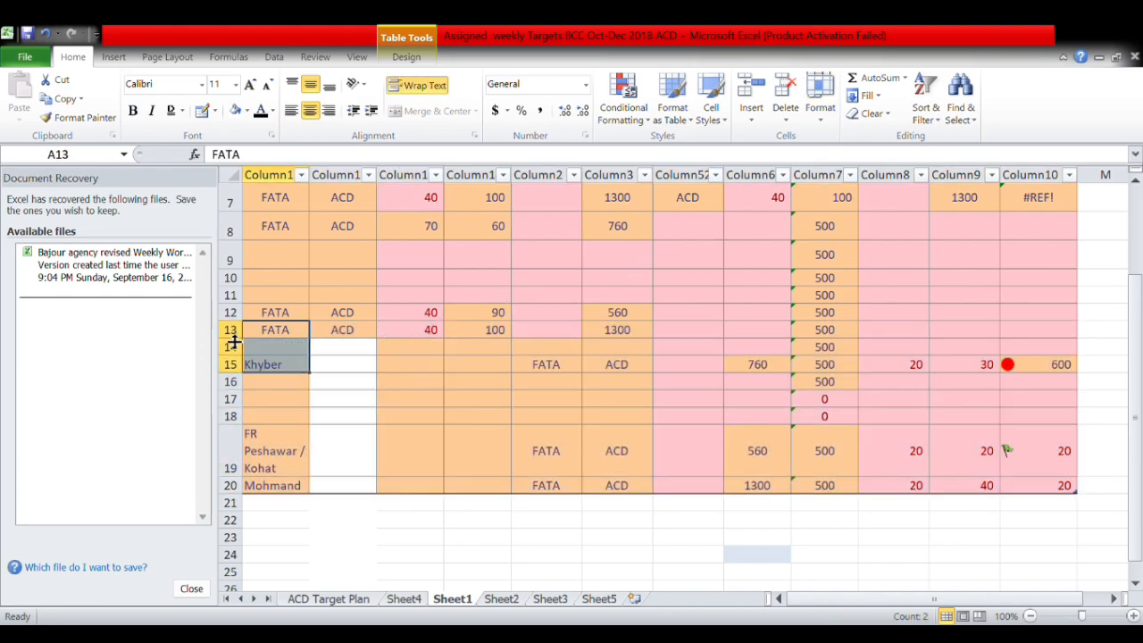
pyautogui.moveTo(236, 331); pyautogui.dragTo(239, 366)
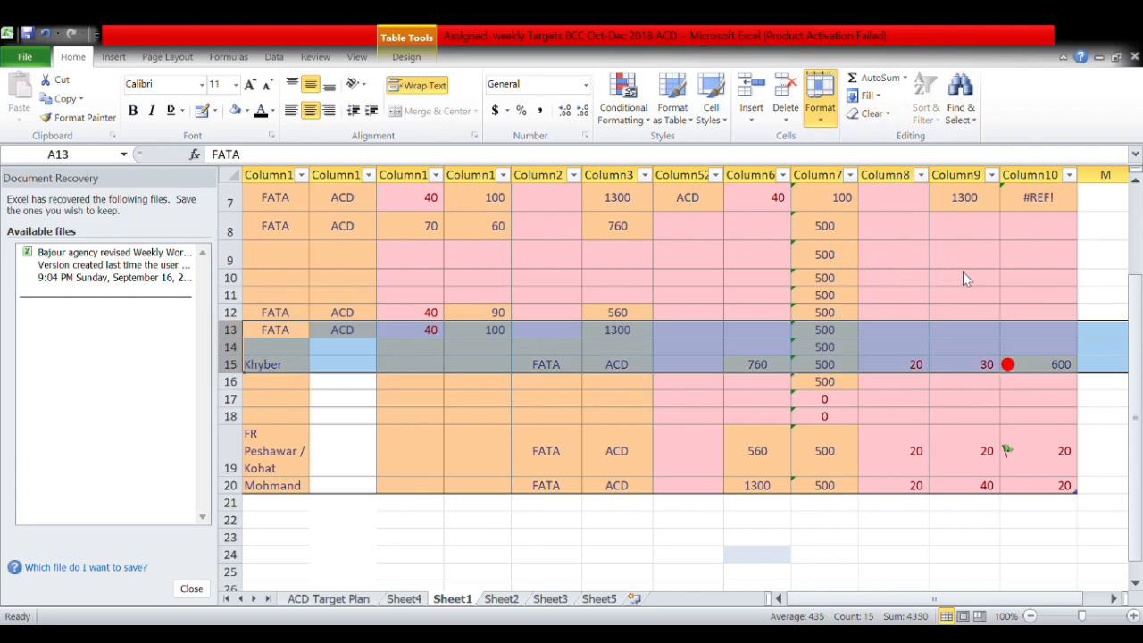
pyautogui.hotkey('ctrl', '9')
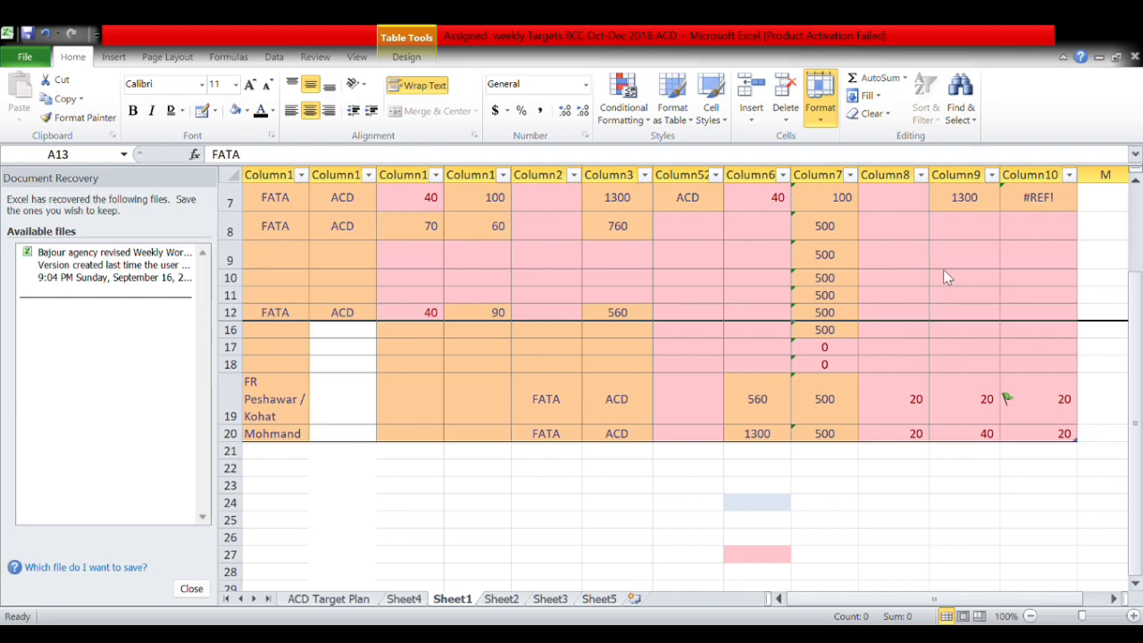
pyautogui.hotkey('ctrl', 'shift', '9')
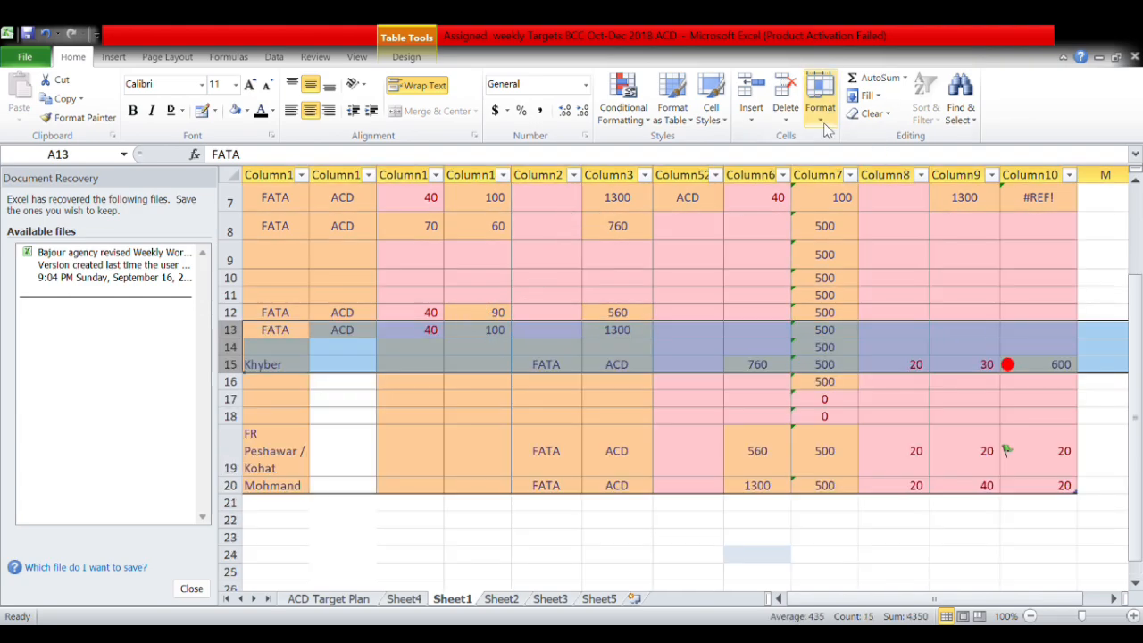
pyautogui.click(862, 311)
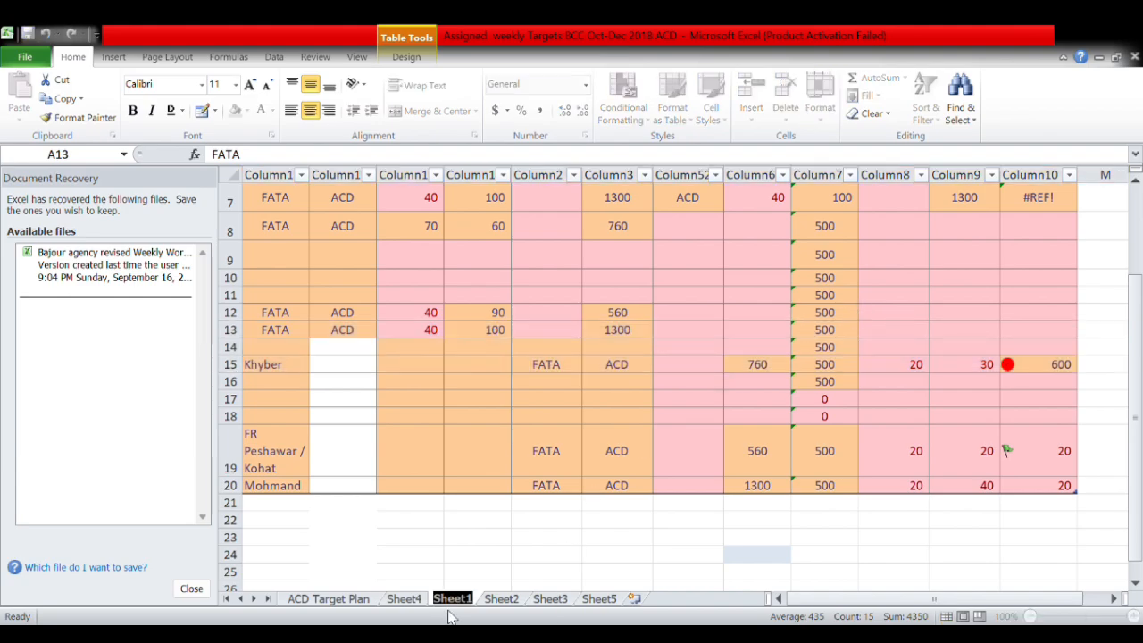
# Name the sheet AASAWS and format cells I6:I16 as dollar currency.
pyautogui.write('AASAWS')
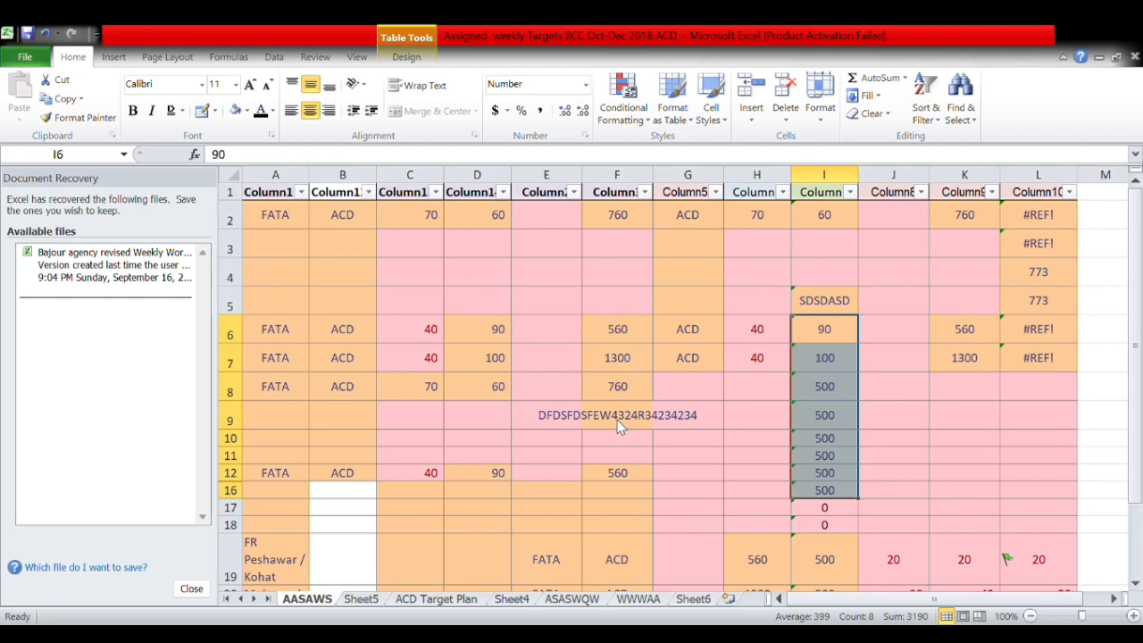
pyautogui.click(667, 468)
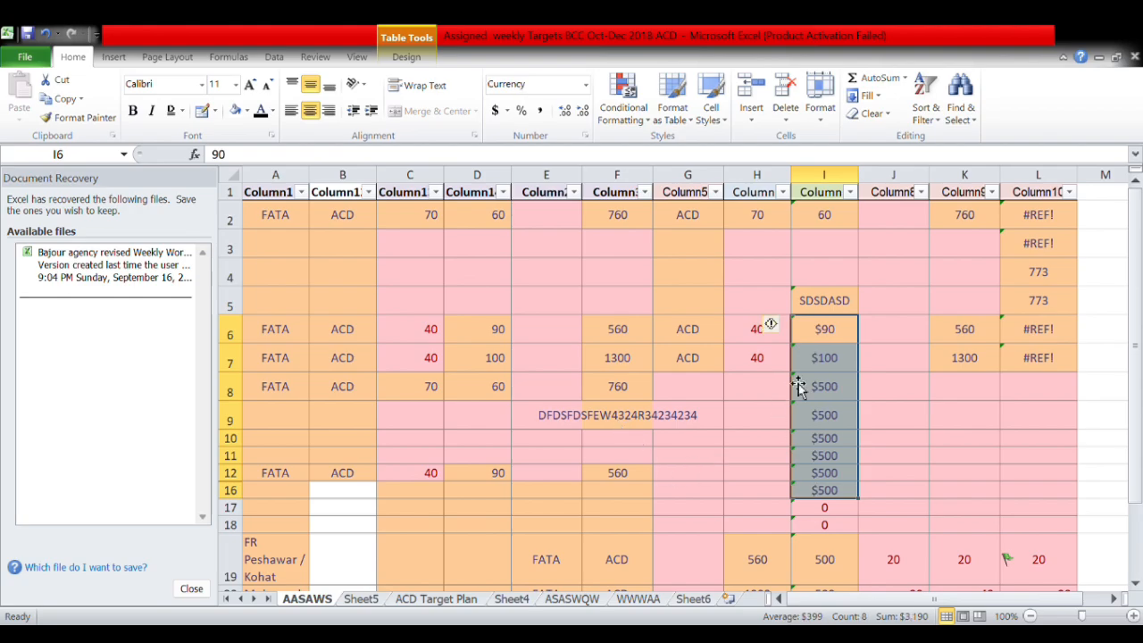
pyautogui.click(826, 337)
pyautogui.click(824, 366)
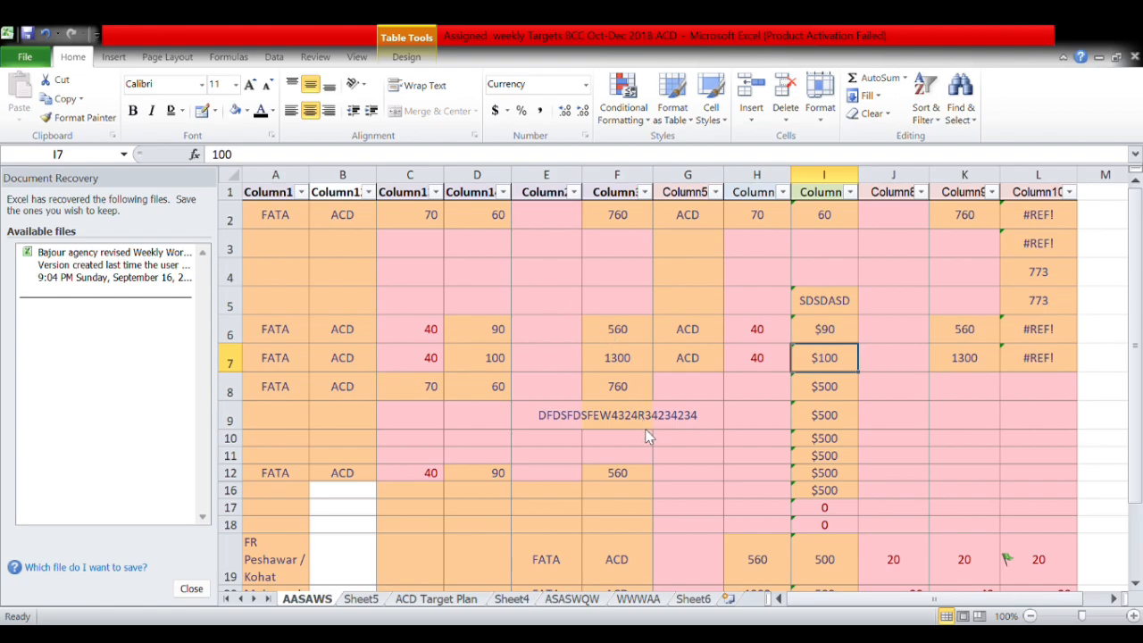
# Switch cell I7's currency symbol to rubles (₽) and check I6 and I7.
pyautogui.click(681, 462)
pyautogui.click(817, 337)
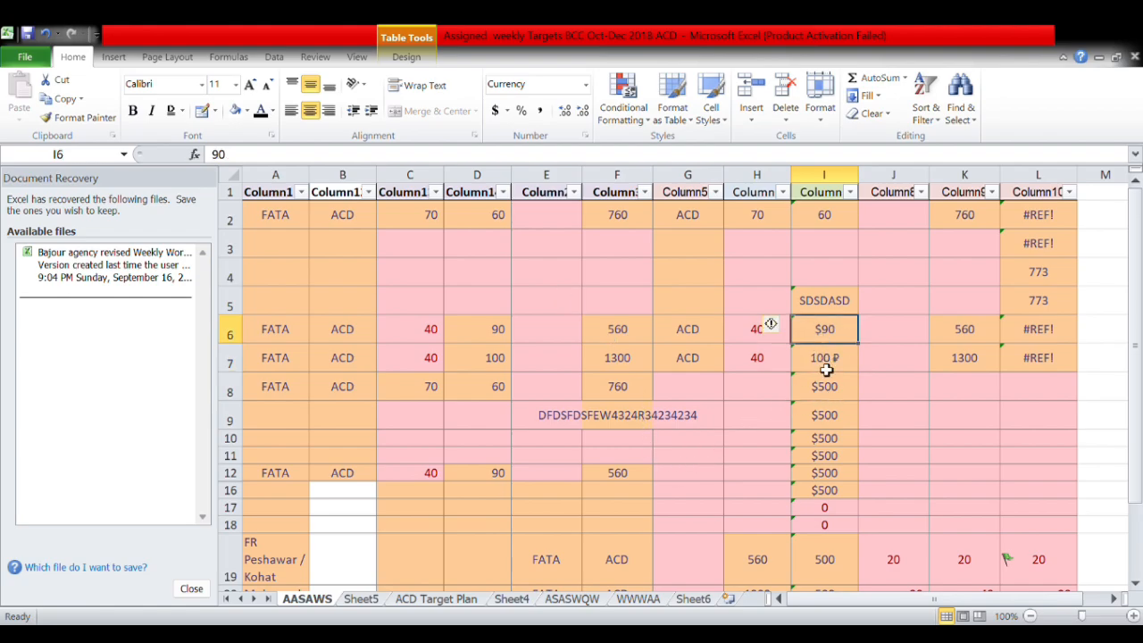
pyautogui.click(845, 364)
pyautogui.doubleClick(847, 365)
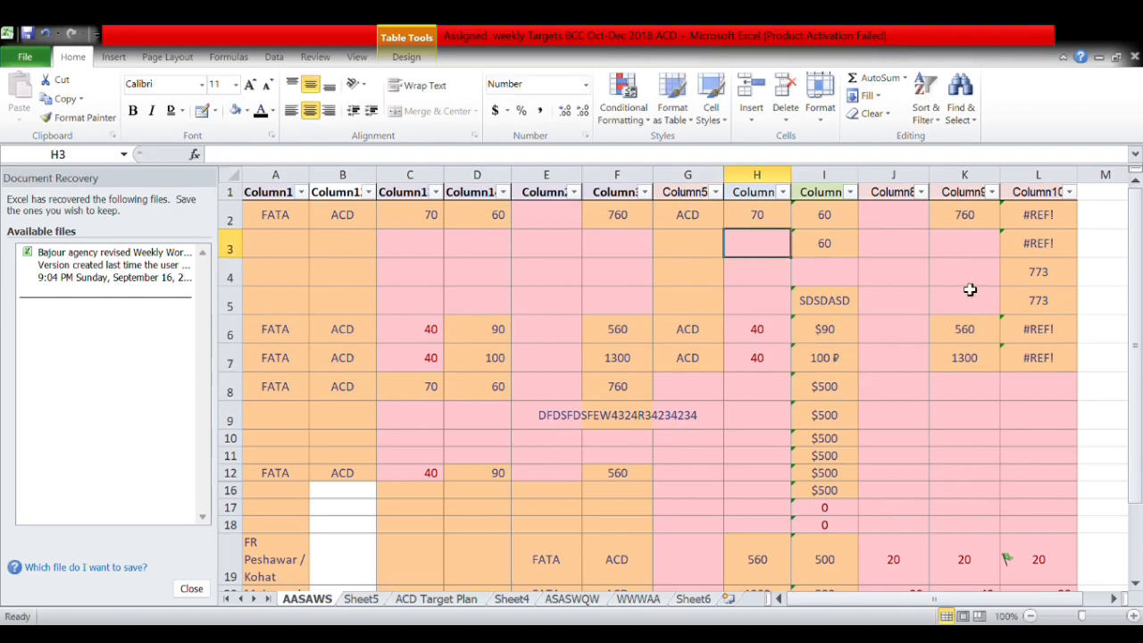
# Enter 121, 2321, 323 and 323 into cells J2 through J5.
pyautogui.click(921, 219)
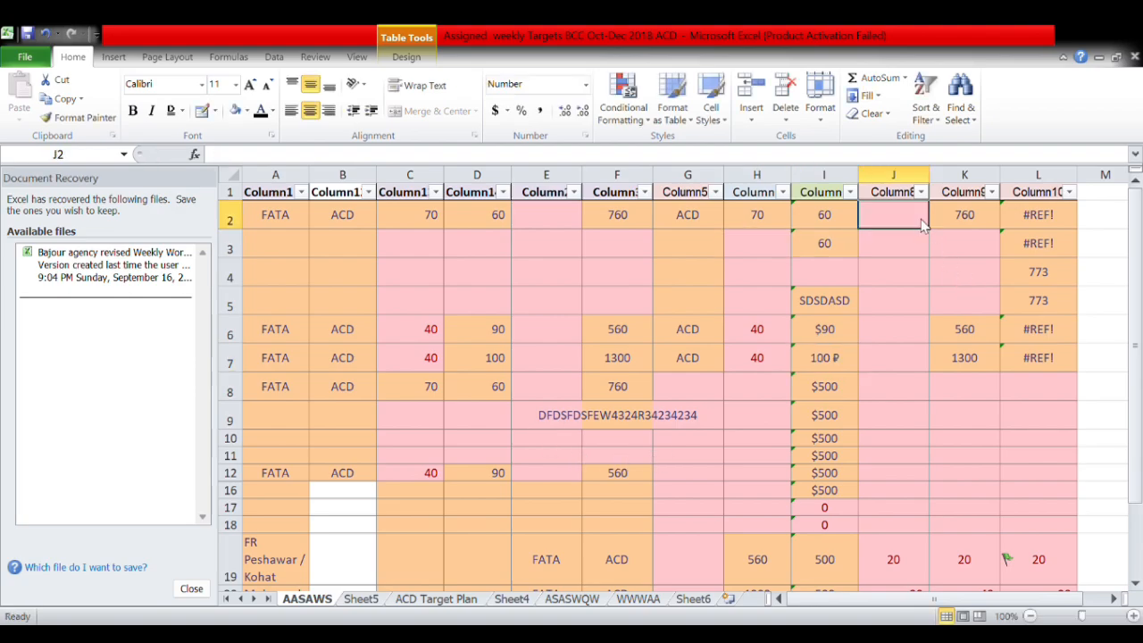
pyautogui.write('121')
pyautogui.press('Return')
pyautogui.write('2321')
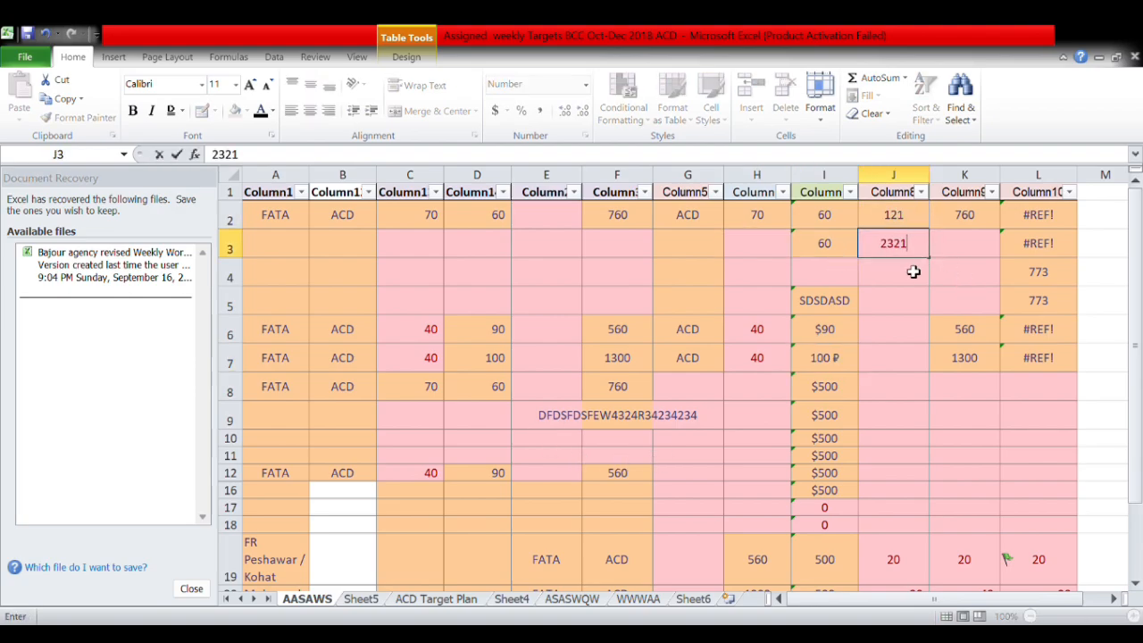
pyautogui.press('Return')
pyautogui.write('323')
pyautogui.press('Return')
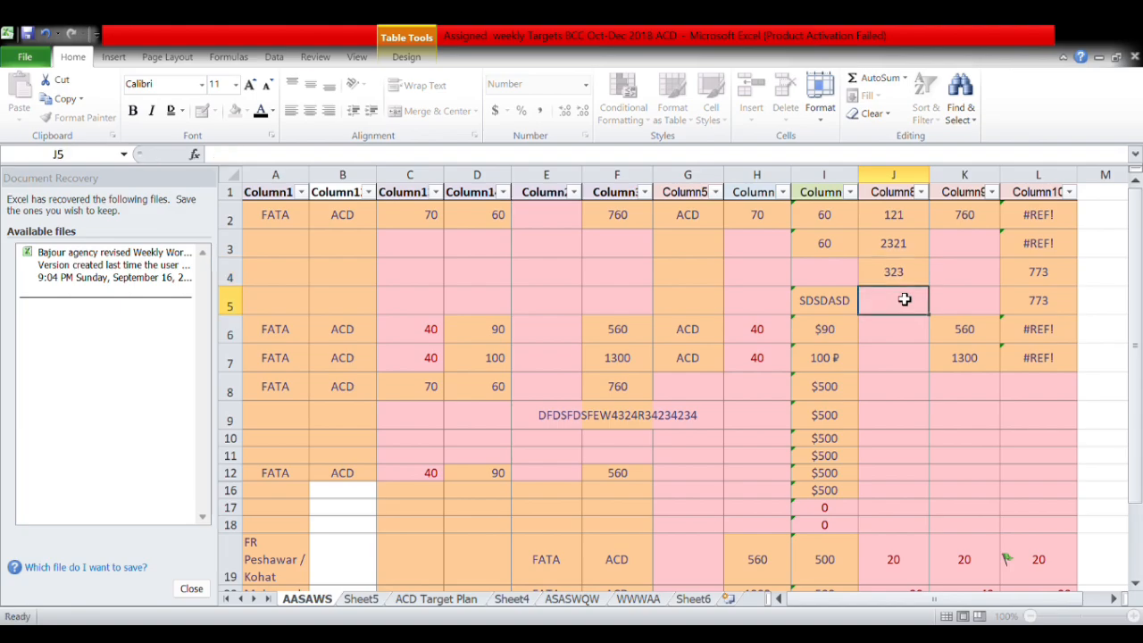
pyautogui.write('323')
pyautogui.press('Return')
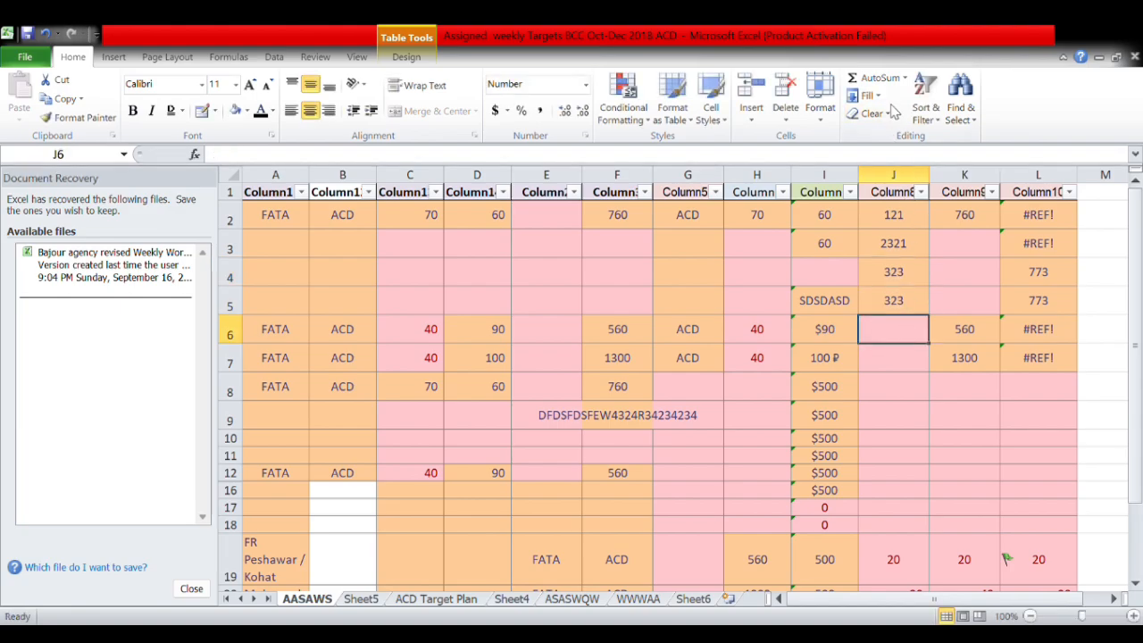
# Put the sum of J2:J5 in J6 and the average of J2:J6 in J7.
pyautogui.doubleClick(893, 81)
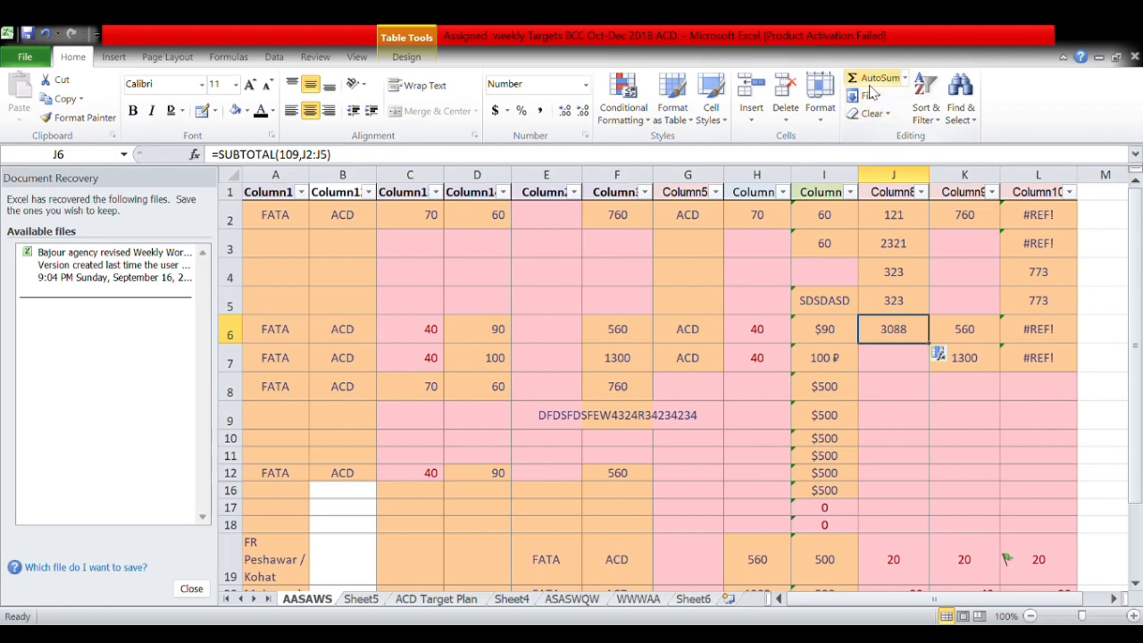
pyautogui.click(900, 371)
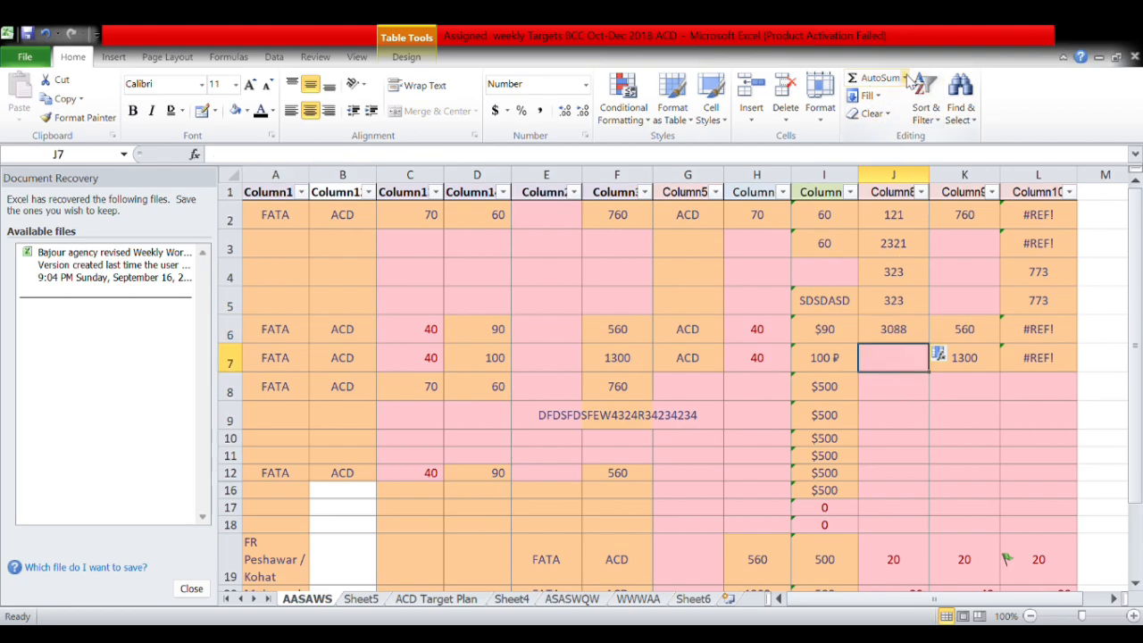
pyautogui.click(888, 123)
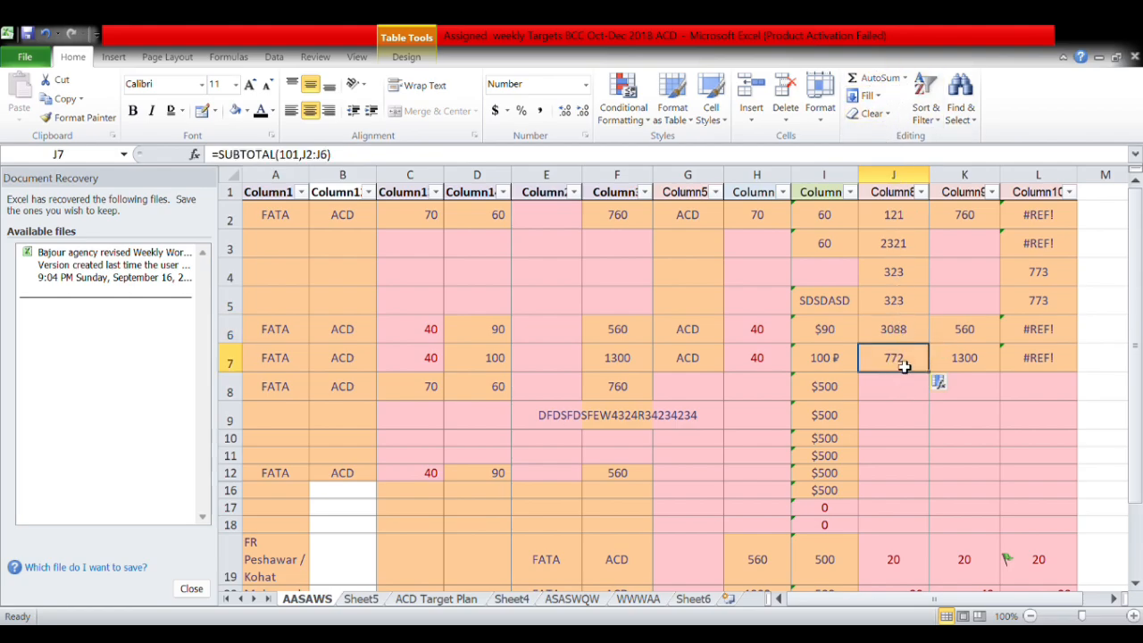
pyautogui.moveTo(922, 217); pyautogui.dragTo(898, 330)
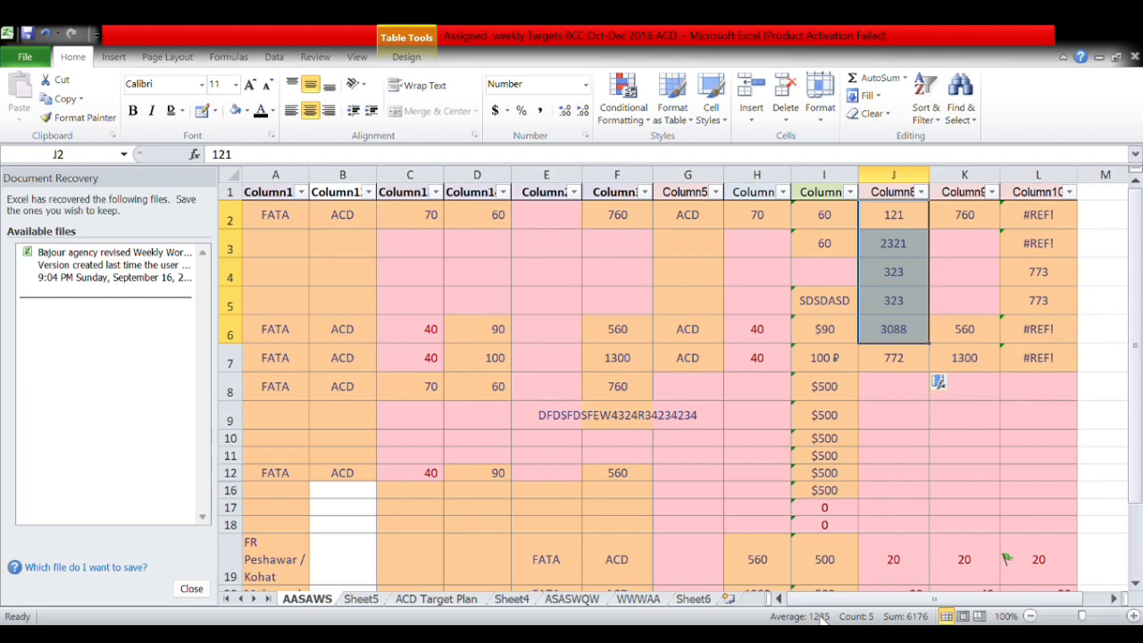
pyautogui.click(907, 368)
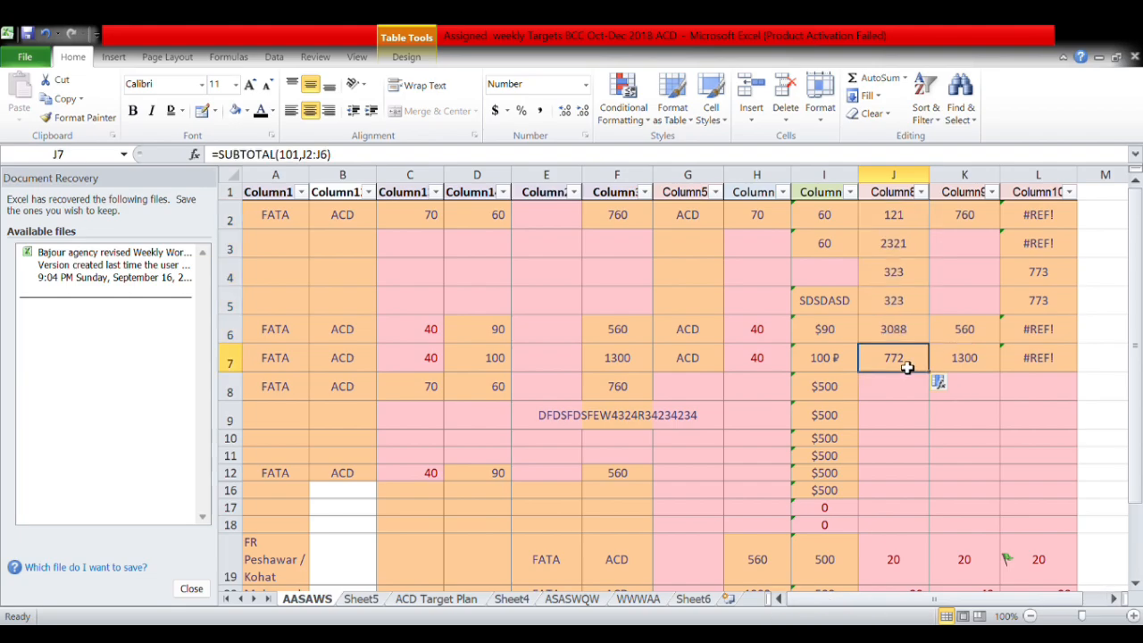
pyautogui.moveTo(909, 224); pyautogui.dragTo(905, 307)
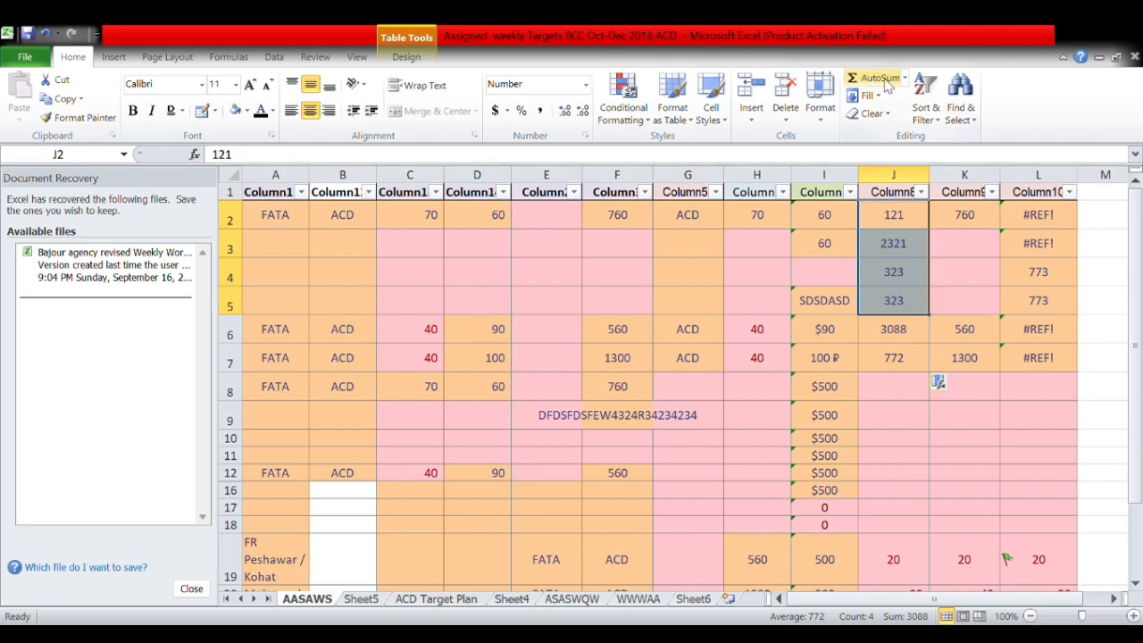
# Put the maximum of J2:J7 into J8 as a subtotal, showing 2321.
pyautogui.click(890, 387)
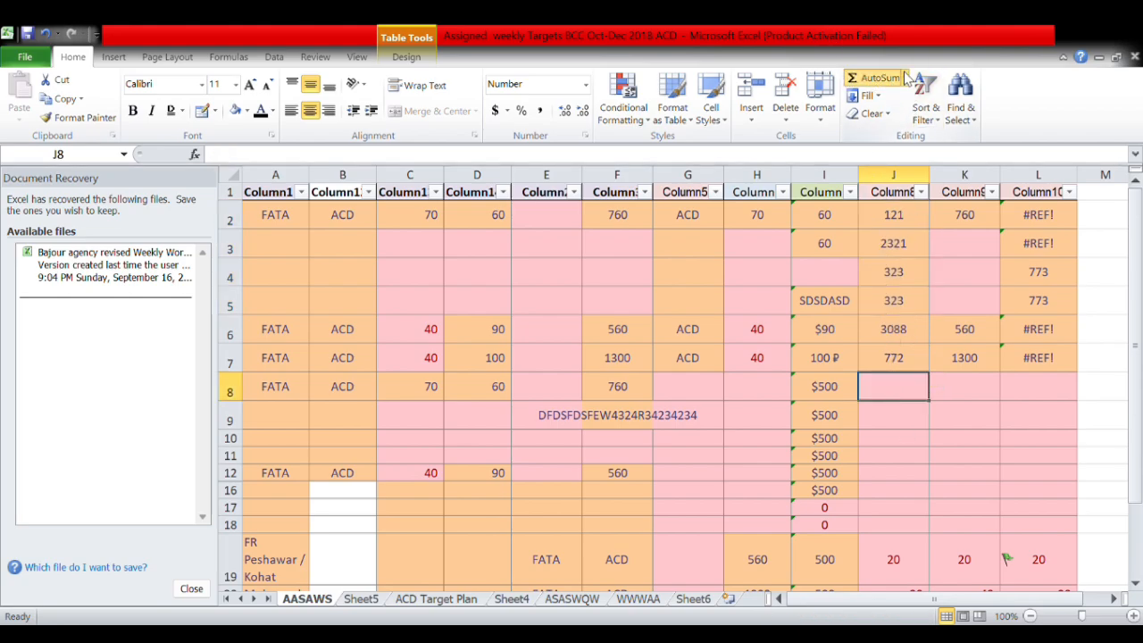
pyautogui.click(896, 159)
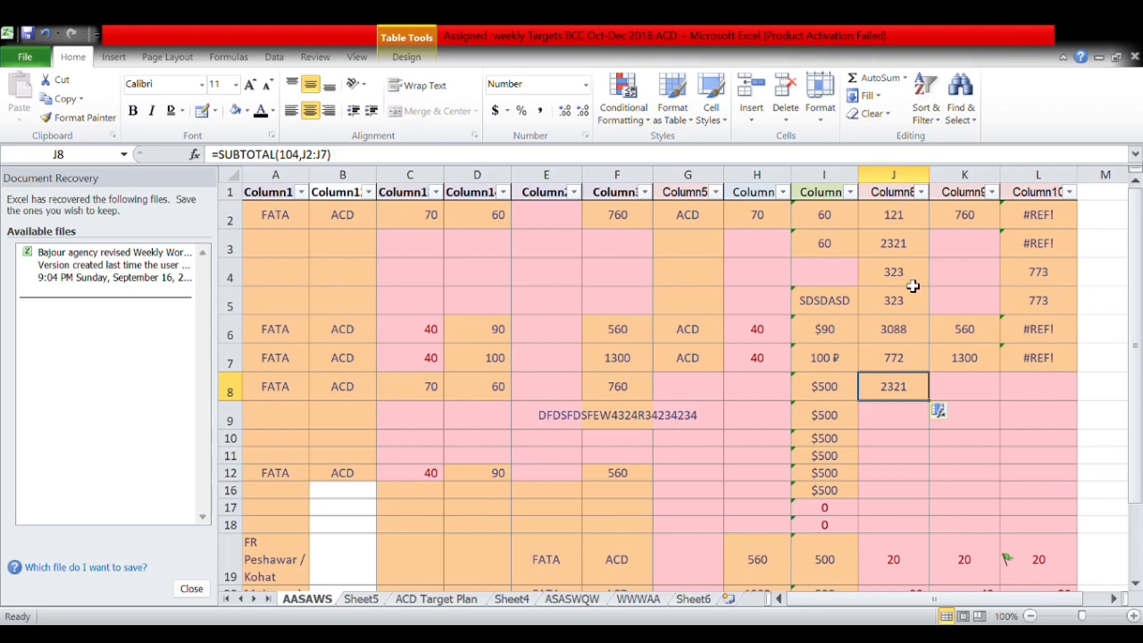
pyautogui.click(907, 247)
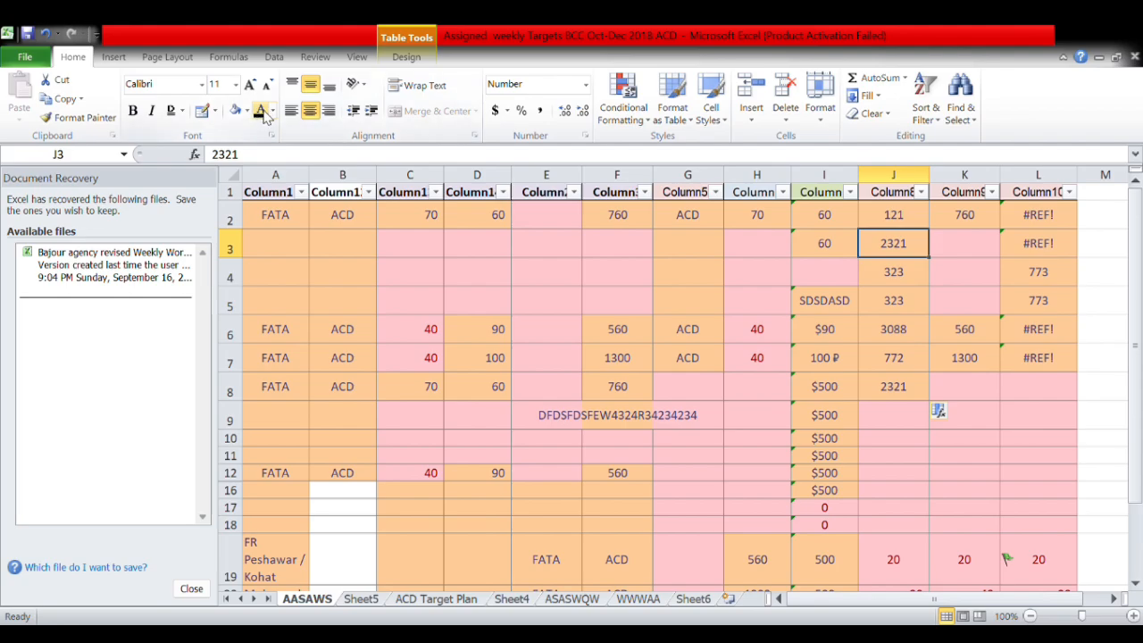
# Give cells J3 and J8 a blue fill.
pyautogui.click(234, 110)
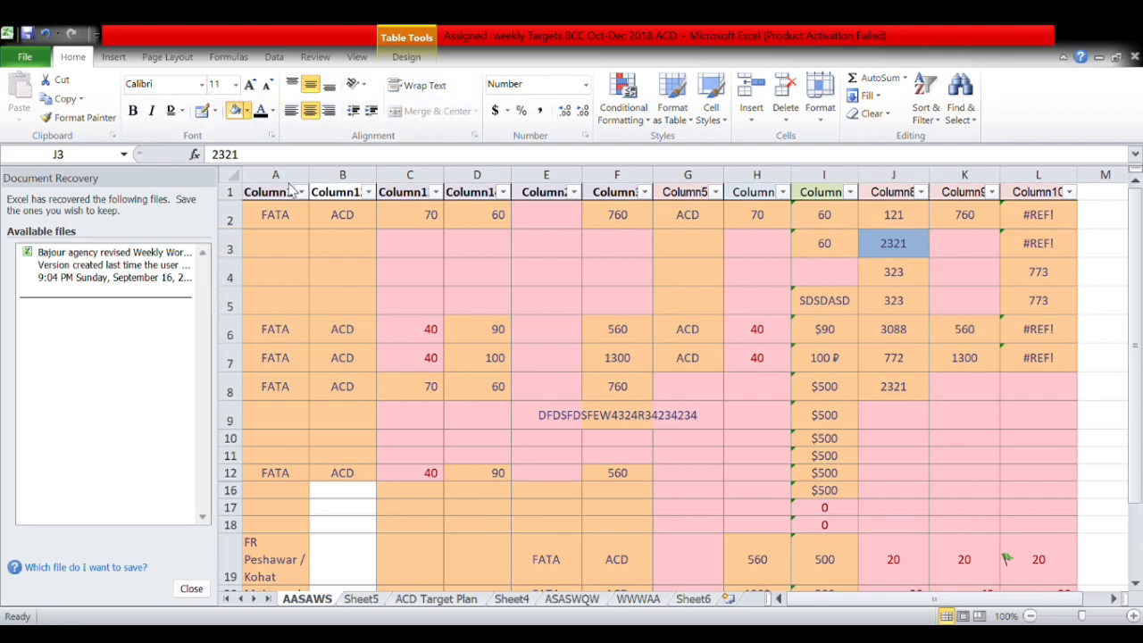
pyautogui.click(909, 395)
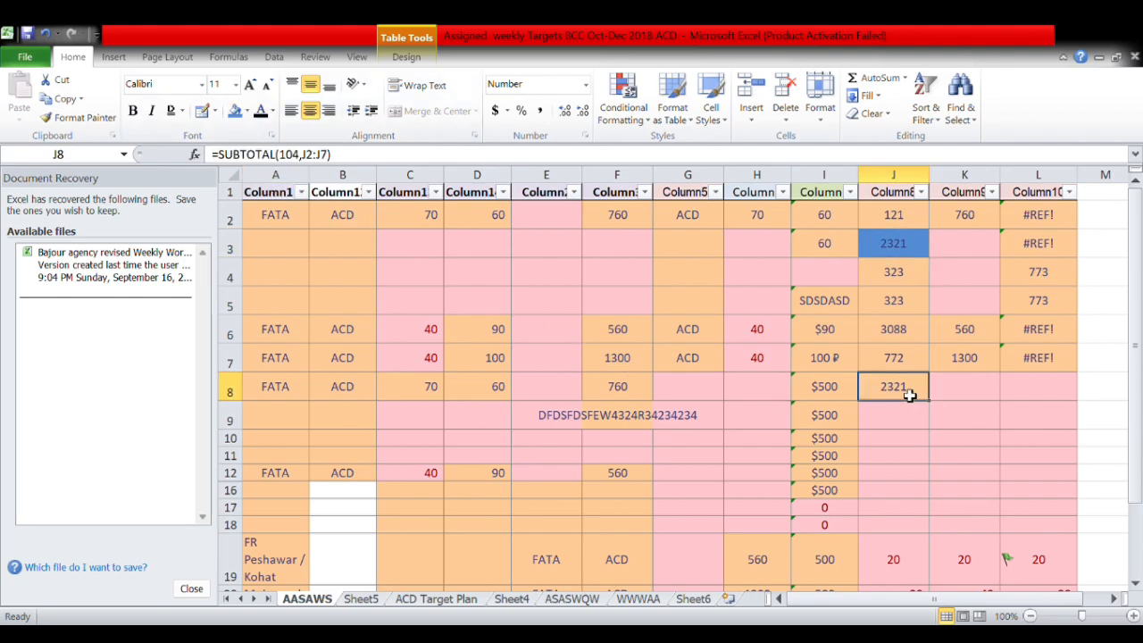
pyautogui.click(235, 110)
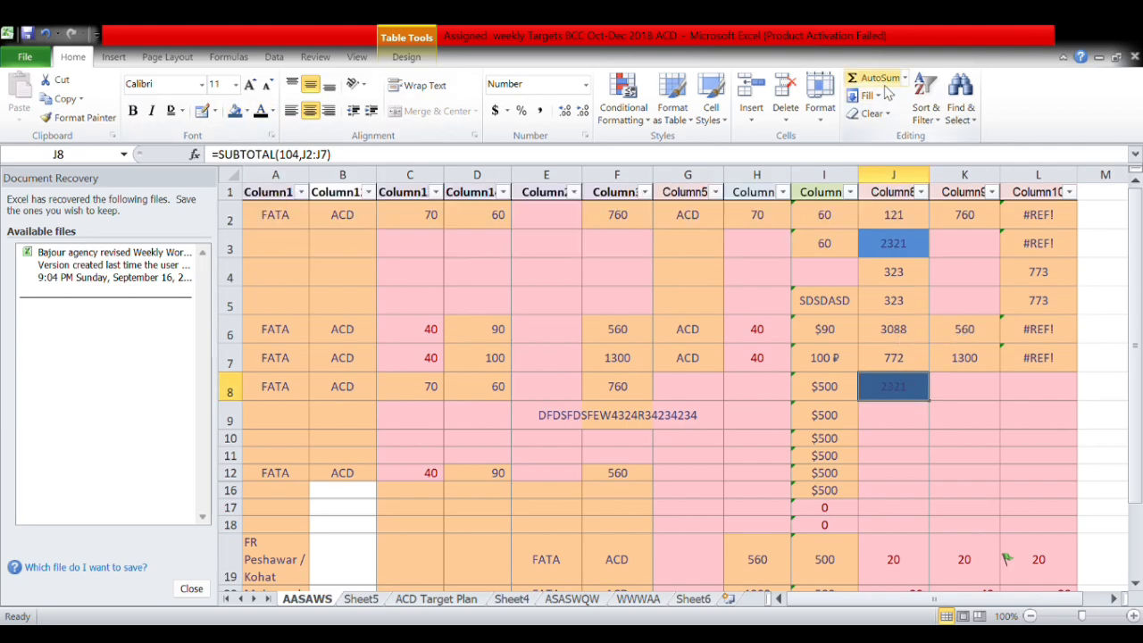
# Try a Min subtotal and Fill Down in J9, then remove it again.
pyautogui.click(905, 416)
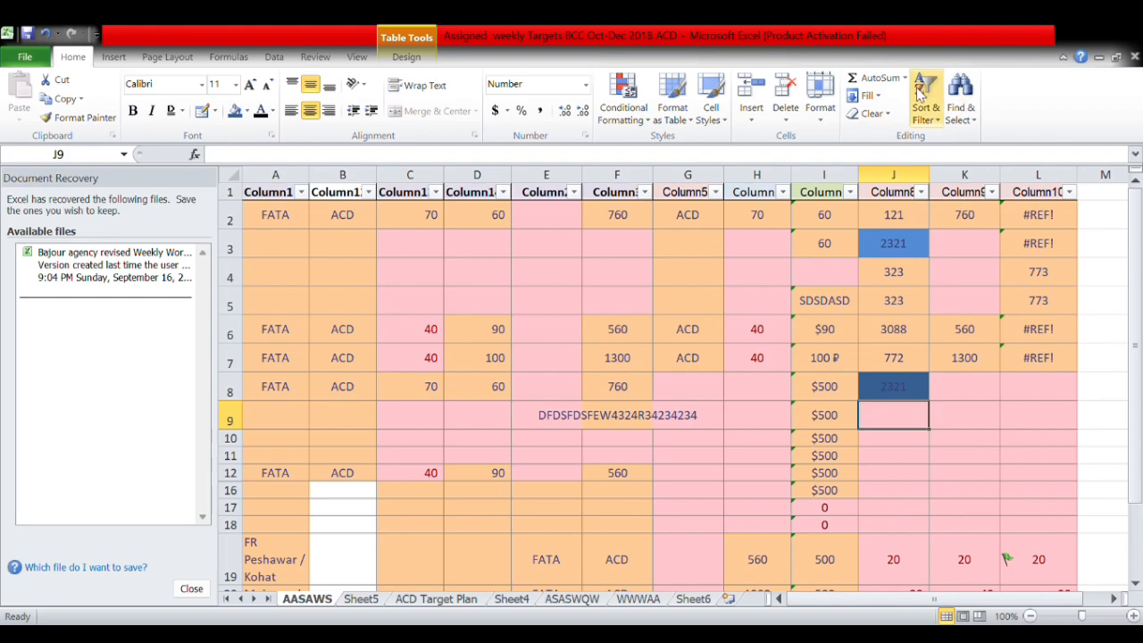
pyautogui.click(888, 182)
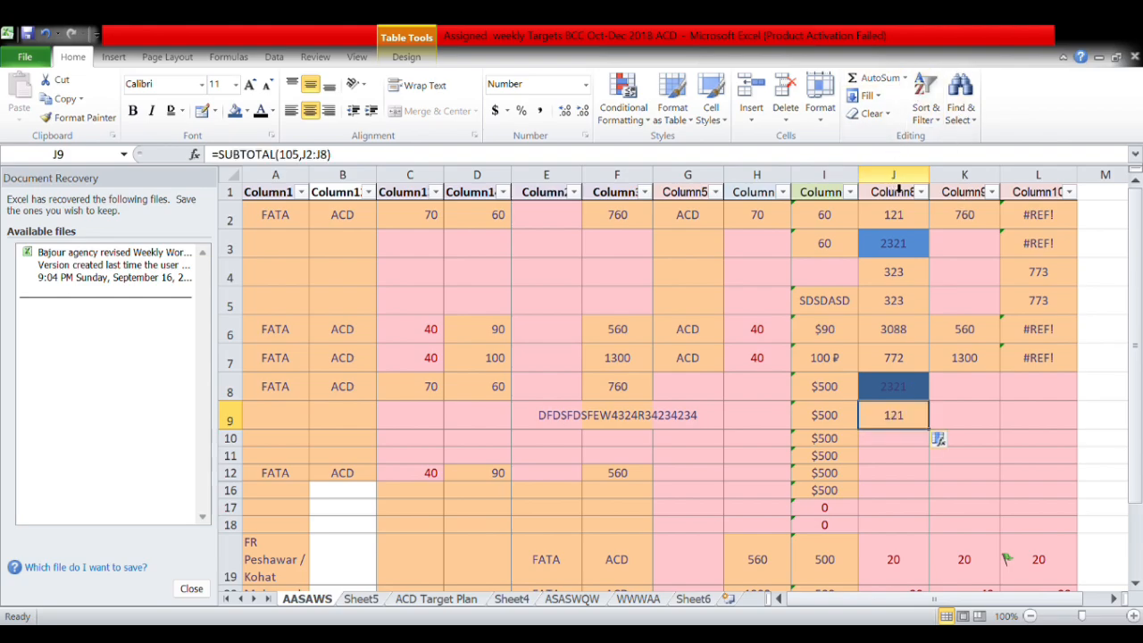
pyautogui.moveTo(898, 214); pyautogui.dragTo(898, 309)
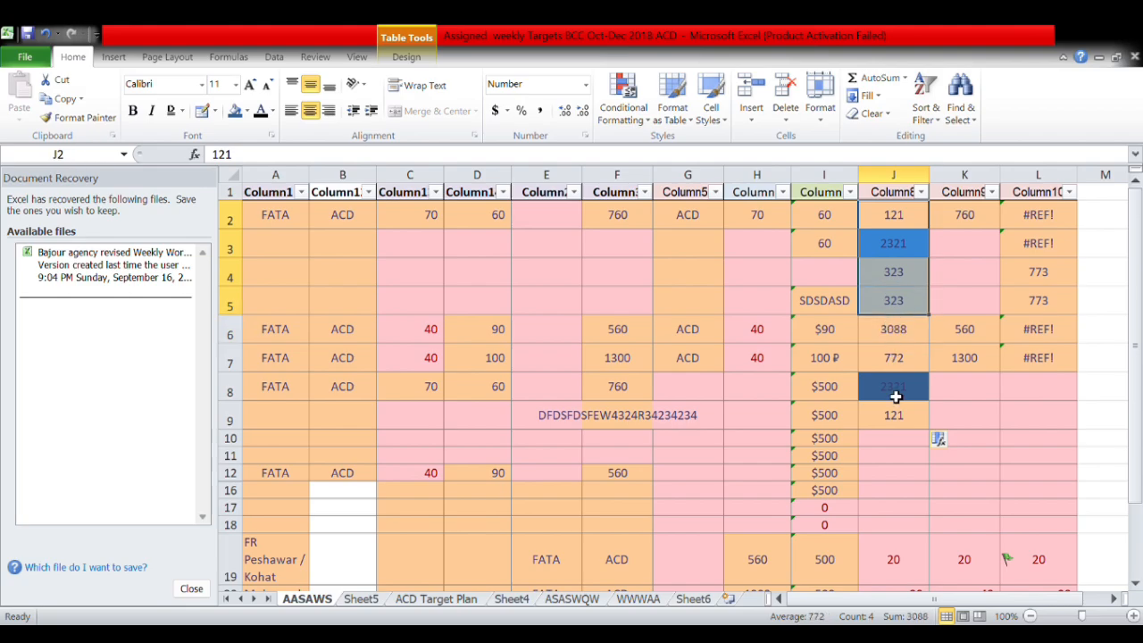
pyautogui.click(894, 426)
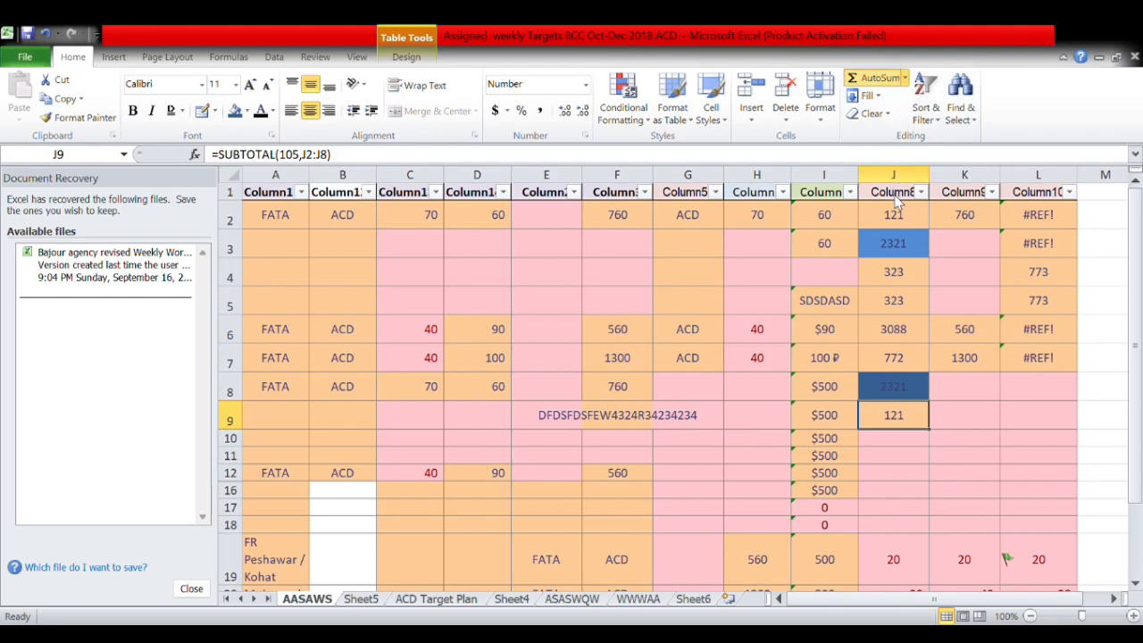
pyautogui.press('F2')
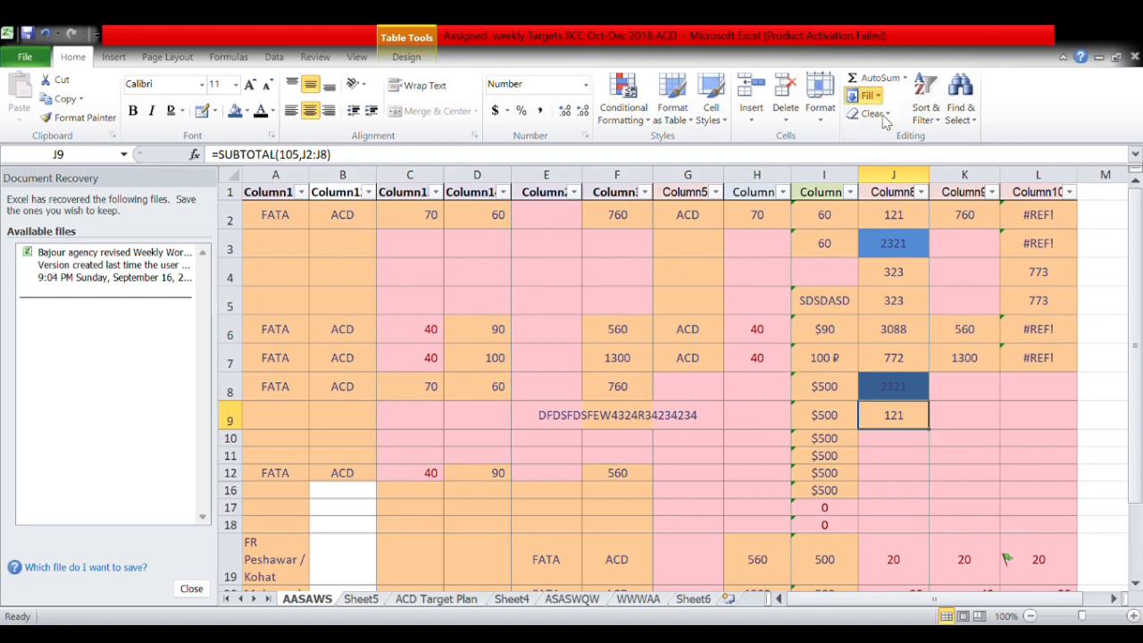
pyautogui.hotkey('ctrl', 'd')
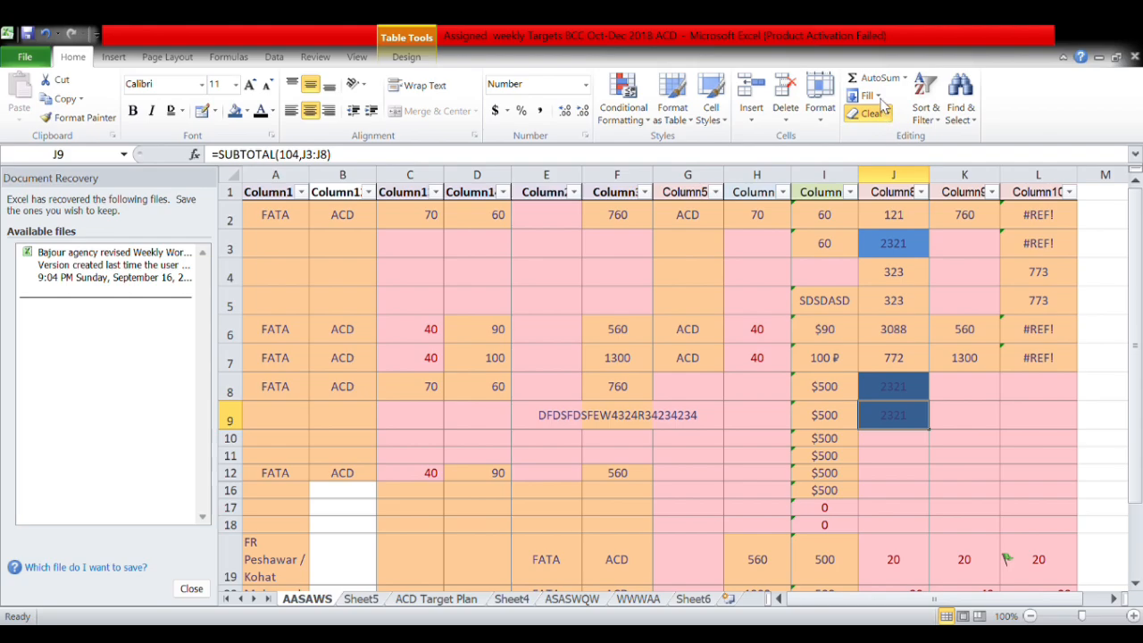
pyautogui.click(883, 173)
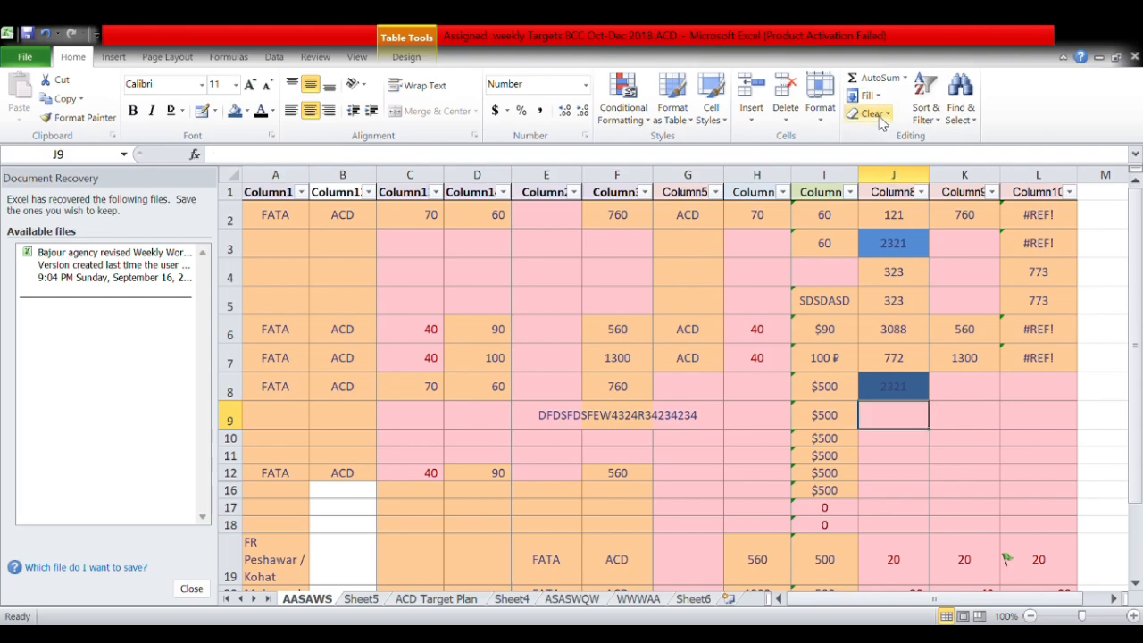
# Strip J9's formatting and Clear All on table rows 2–7 (A2:L7).
pyautogui.click(888, 121)
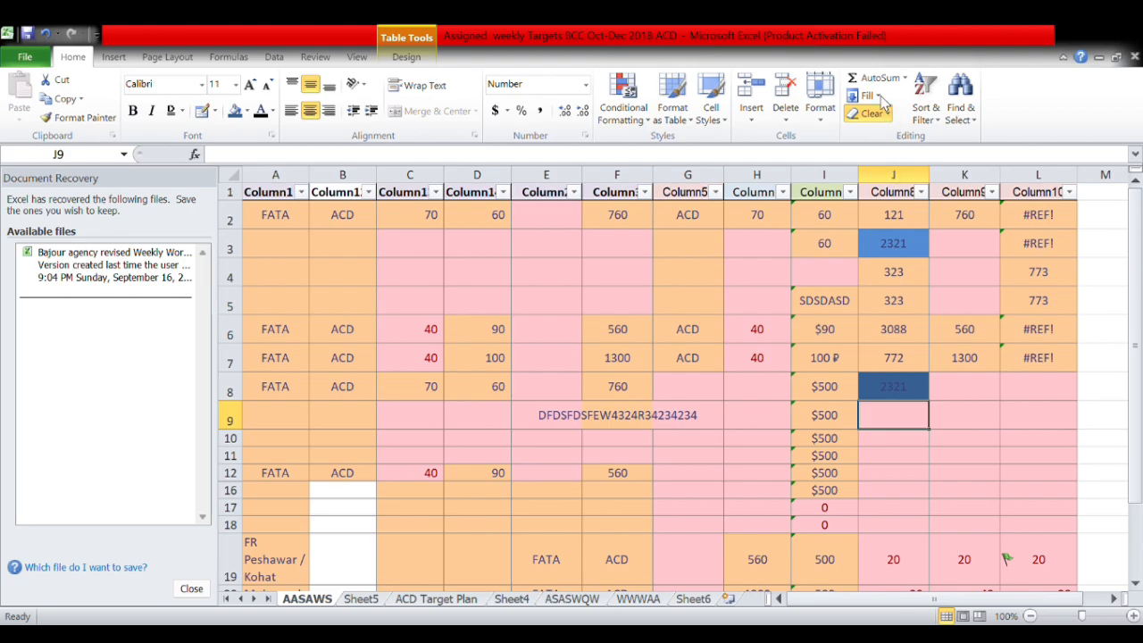
pyautogui.click(883, 142)
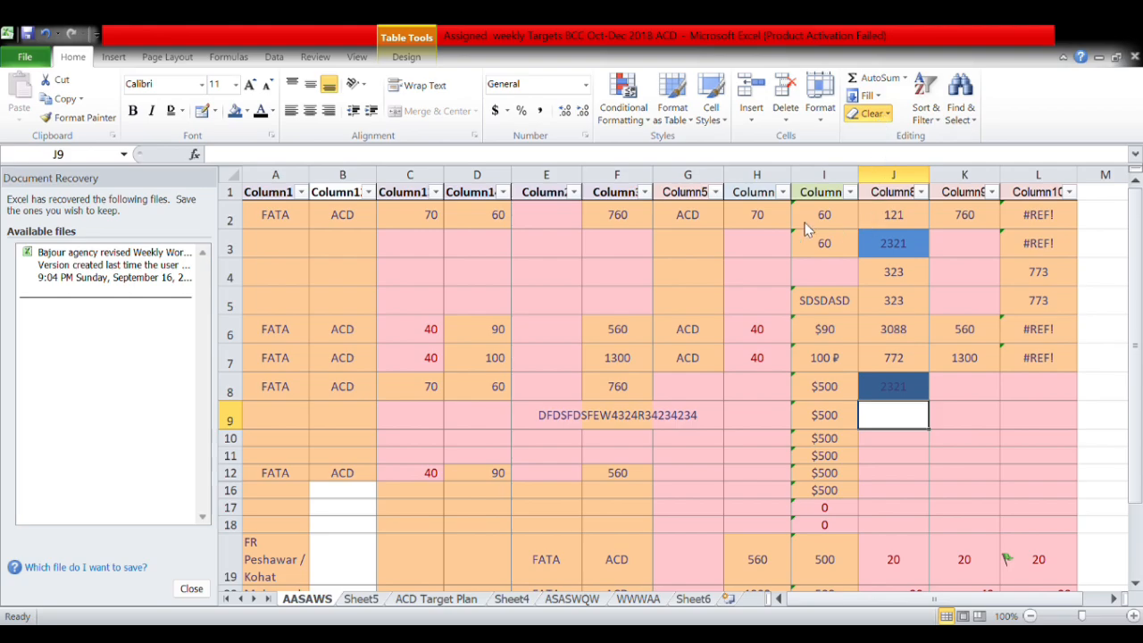
pyautogui.moveTo(1068, 217); pyautogui.dragTo(303, 361)
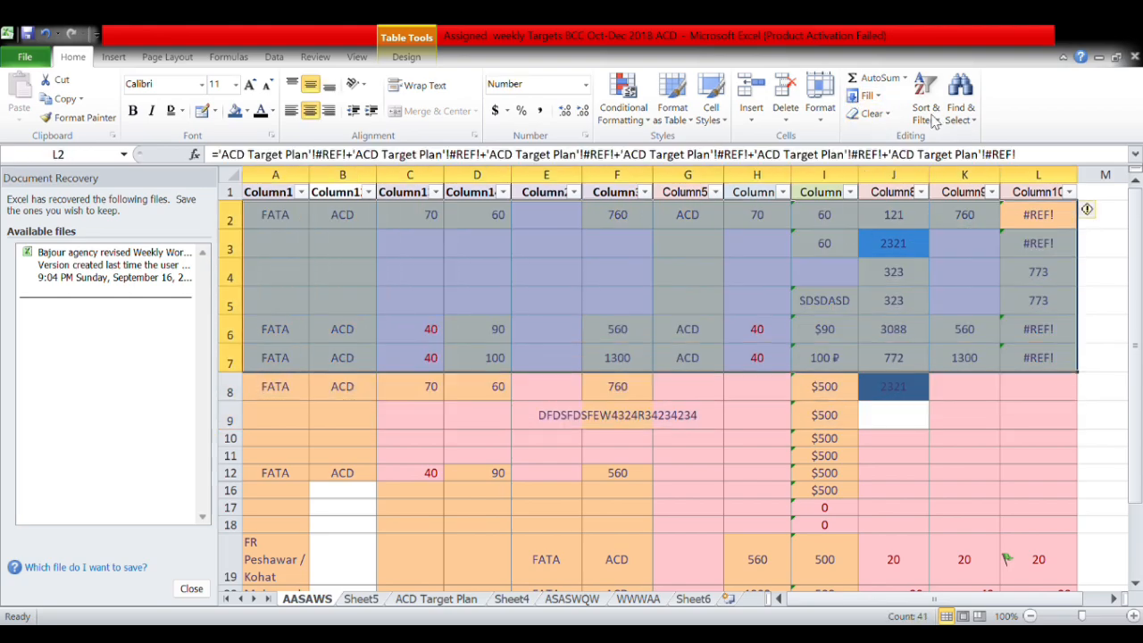
pyautogui.click(893, 145)
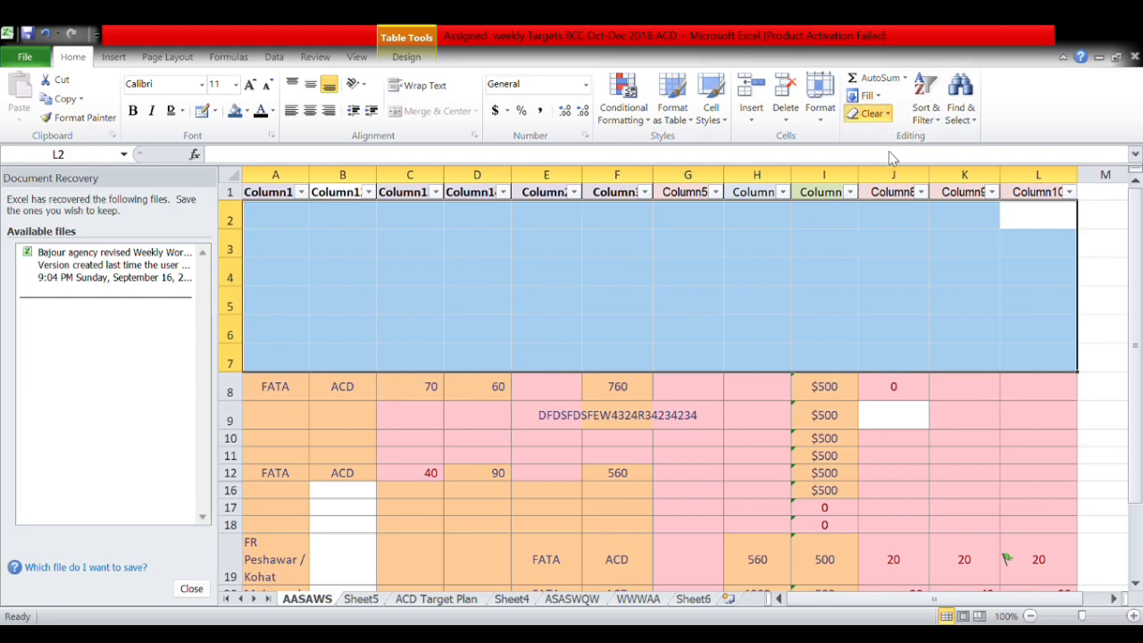
pyautogui.click(896, 269)
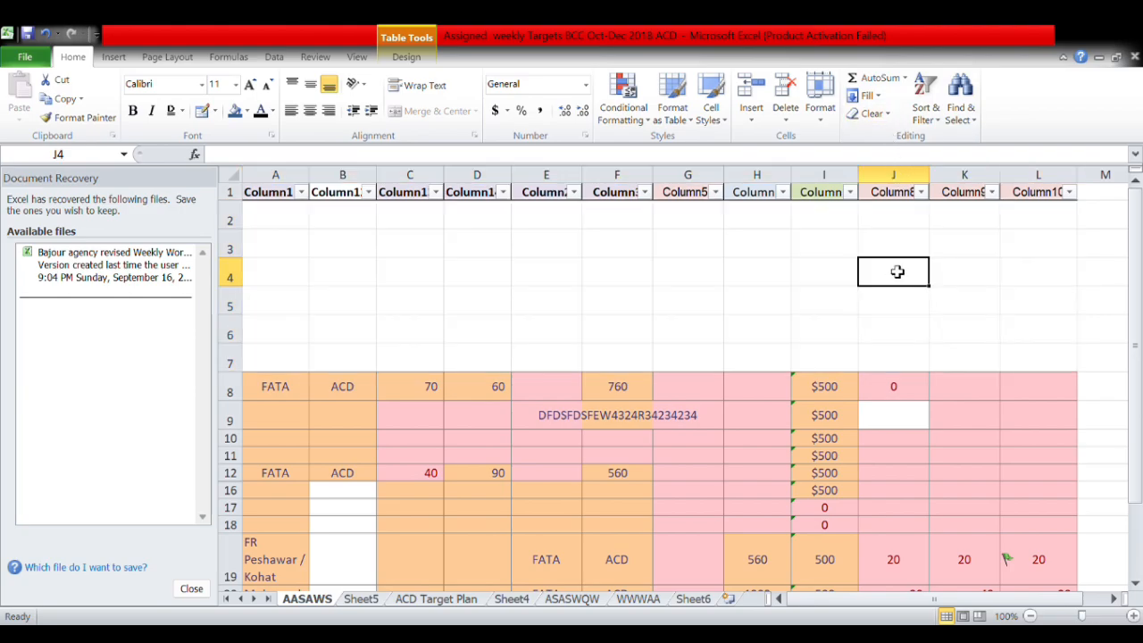
# Clear the contents of rows 8–10, including J8's total, then select header cell J1.
pyautogui.moveTo(1049, 394); pyautogui.dragTo(303, 437)
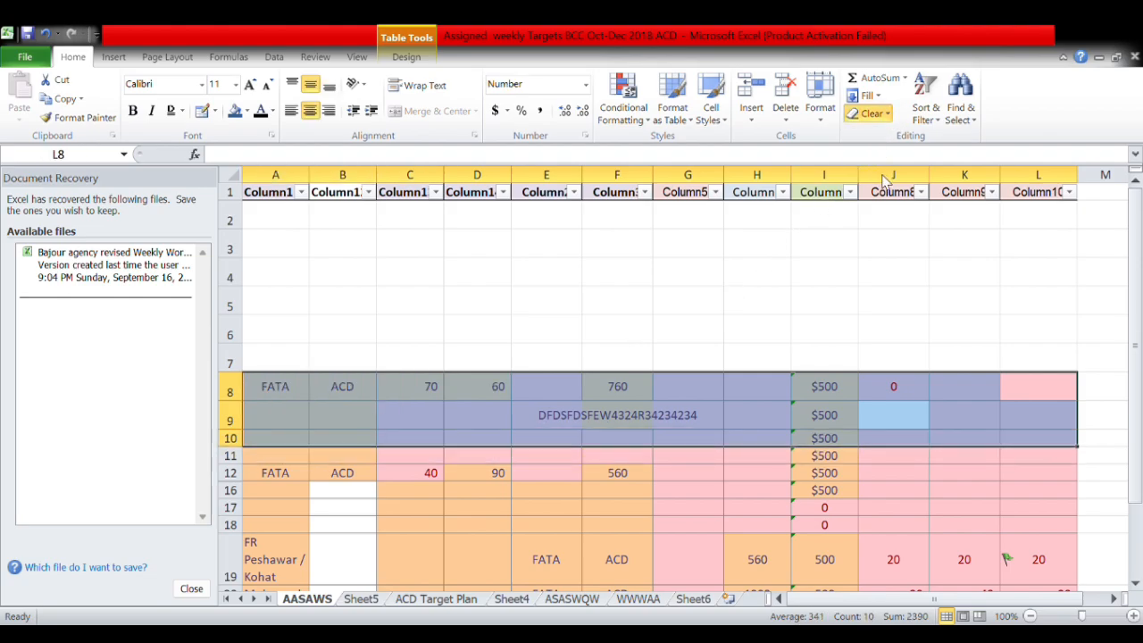
pyautogui.click(913, 325)
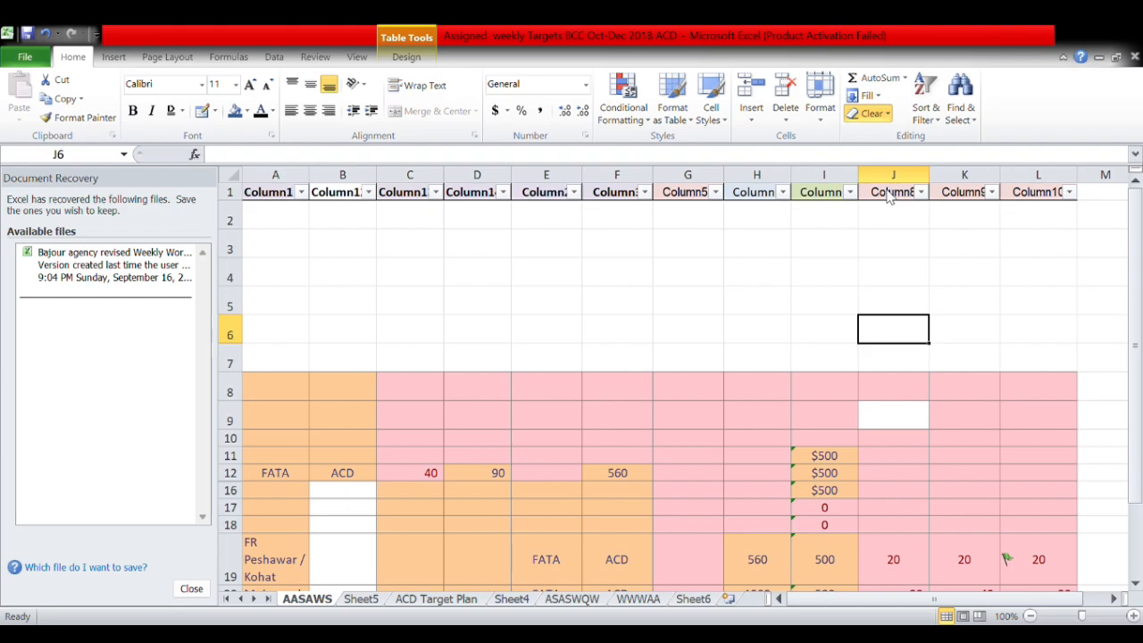
pyautogui.moveTo(1048, 393); pyautogui.dragTo(285, 490)
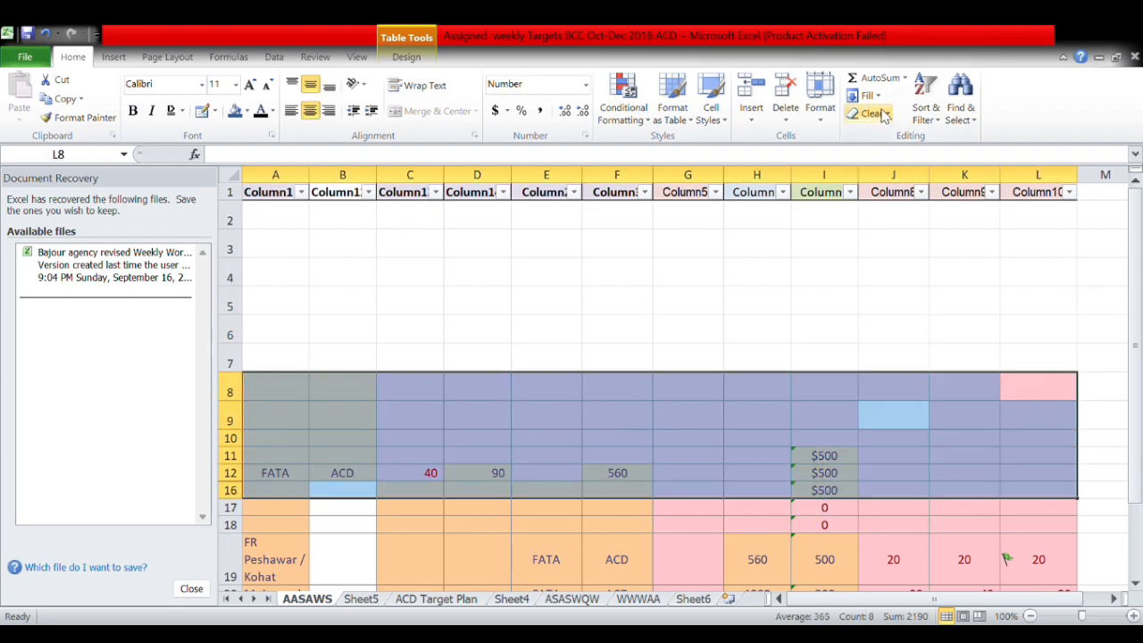
pyautogui.click(899, 201)
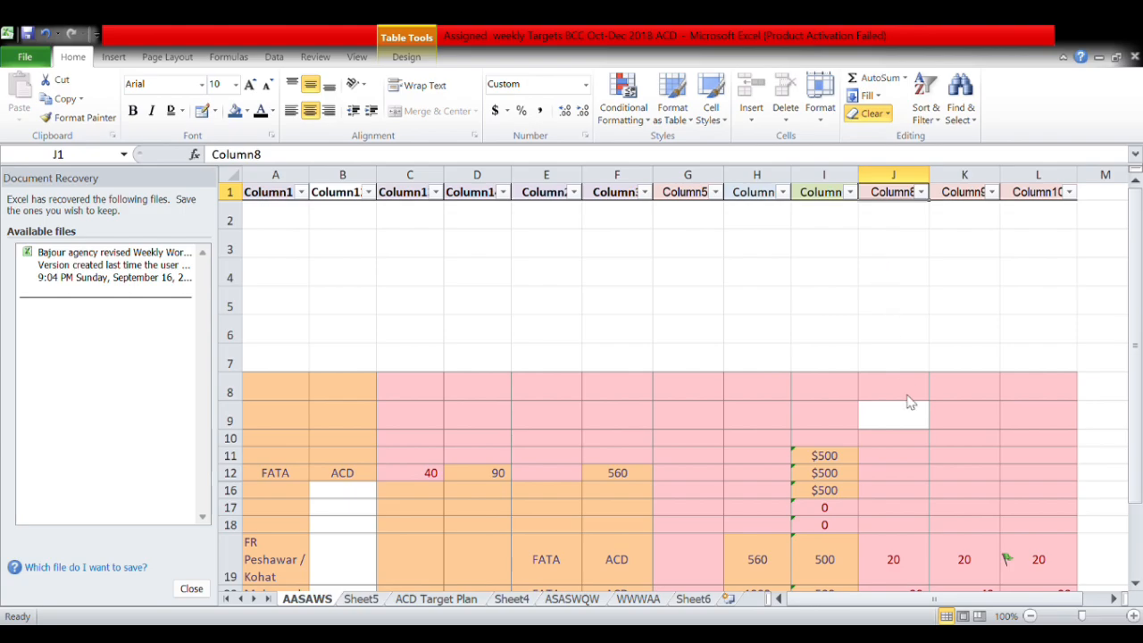
# Type an e-mail address into J9 so it becomes a hyperlink, then follow the link.
pyautogui.click(888, 420)
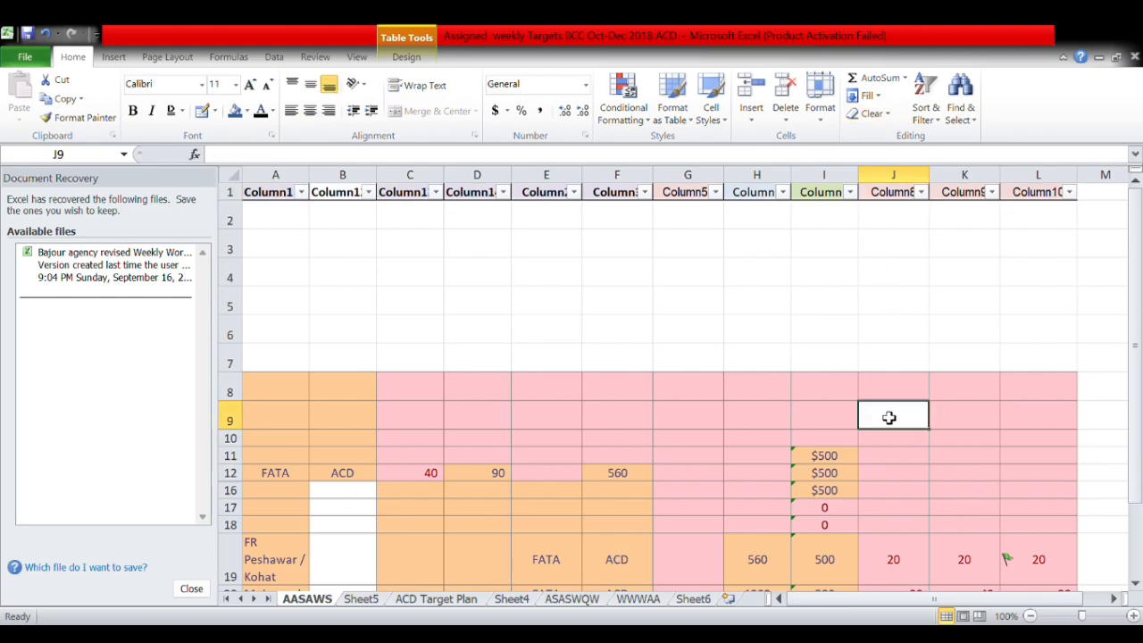
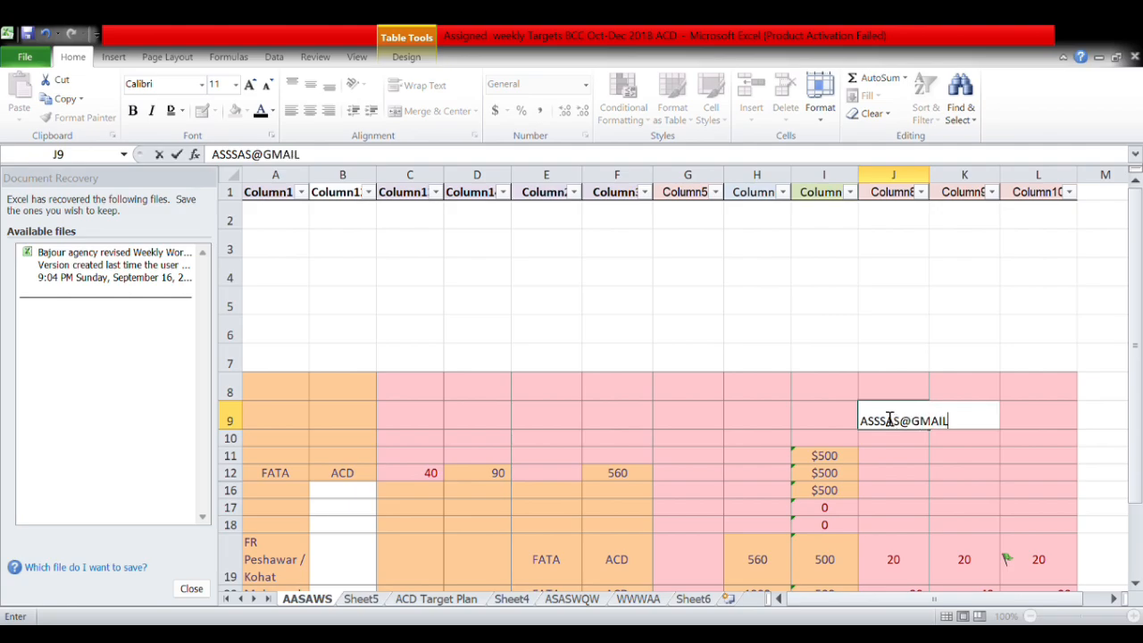
pyautogui.click(852, 422)
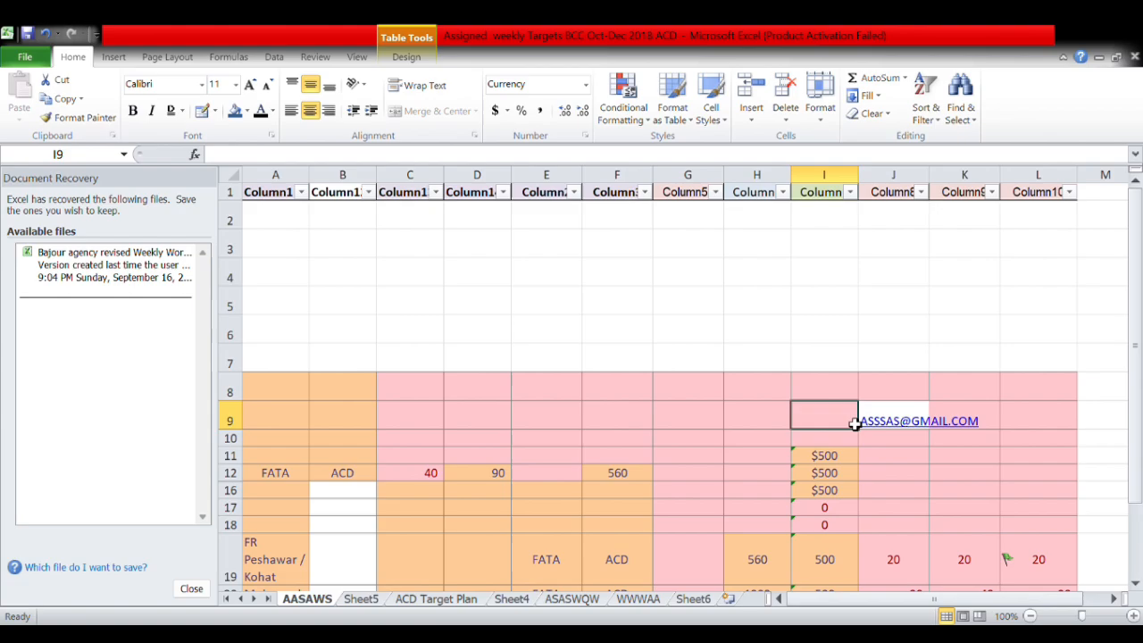
pyautogui.click(908, 425)
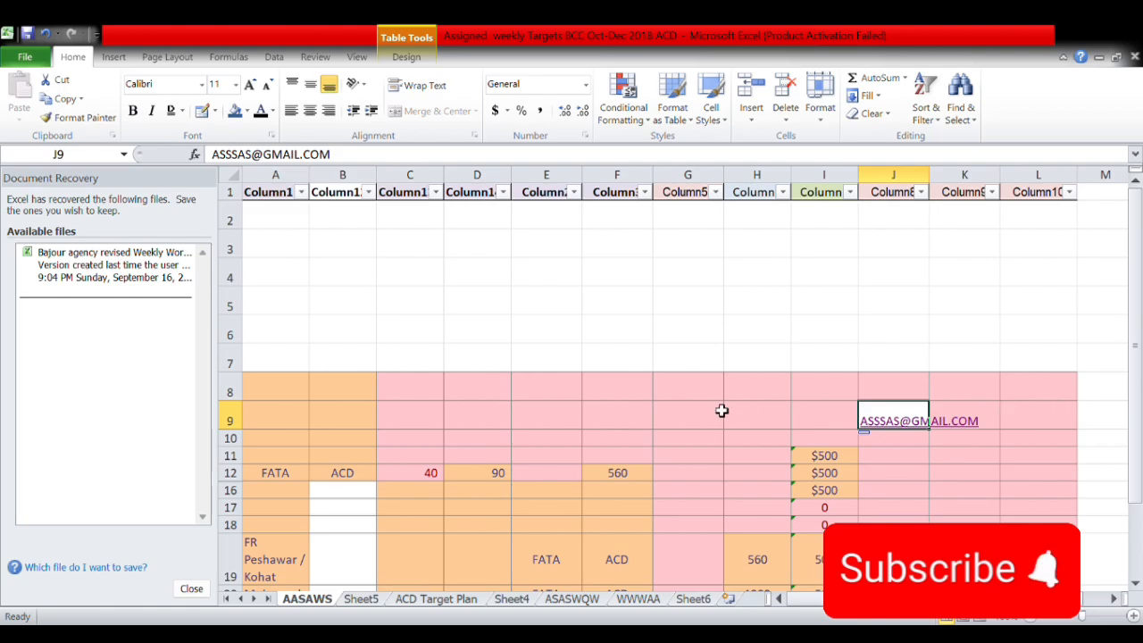
# Undo the clears to restore rows 2–8, then select the Column8 values J2:J8.
pyautogui.moveTo(703, 393); pyautogui.dragTo(1036, 559)
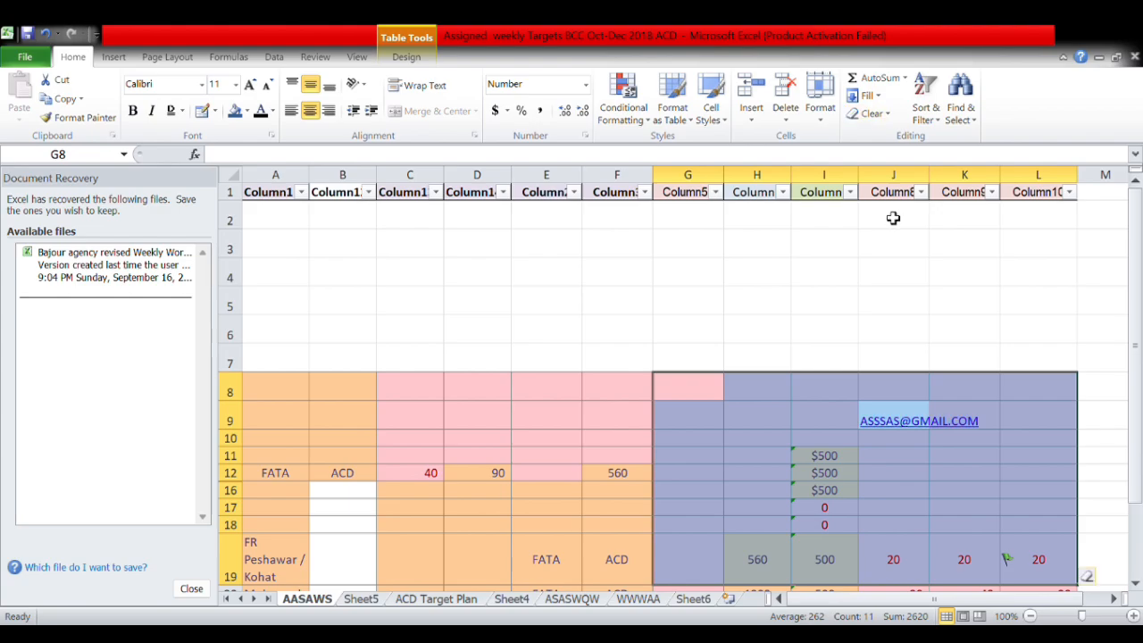
pyautogui.click(578, 357)
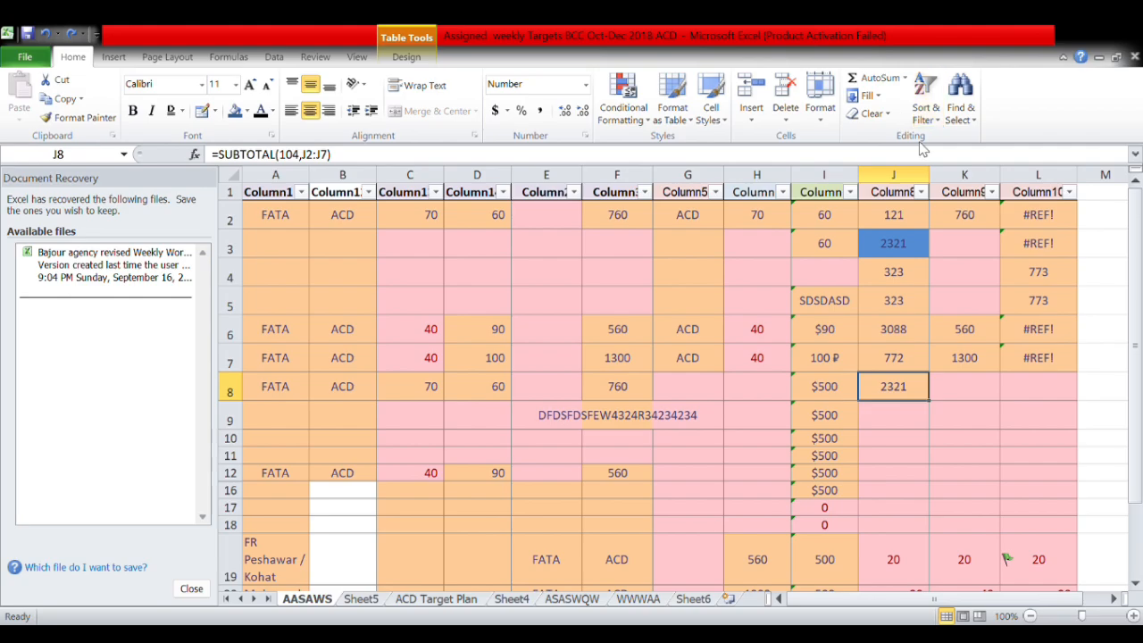
pyautogui.moveTo(904, 216); pyautogui.dragTo(898, 383)
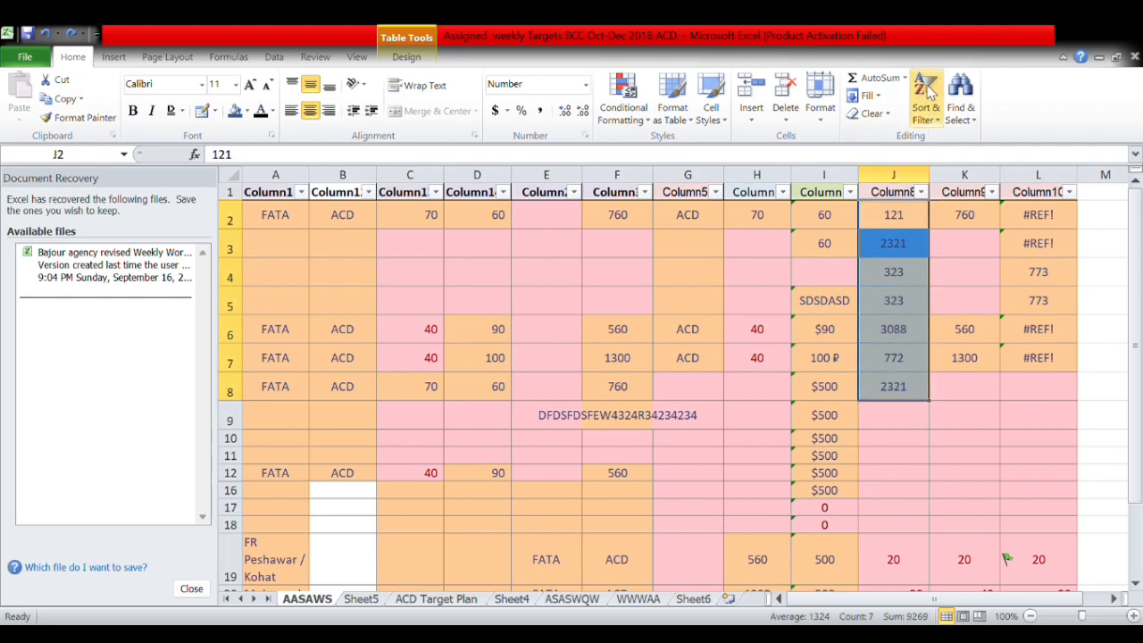
# Sort the table by Column8 smallest to largest, then go to the Column9 header K1.
pyautogui.click(940, 162)
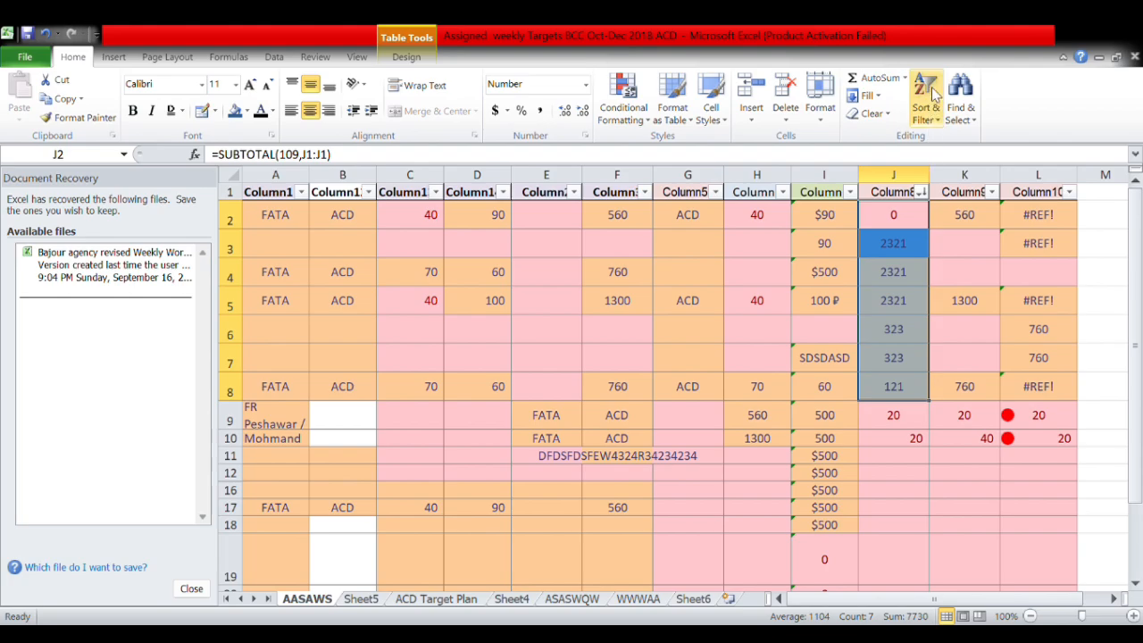
pyautogui.click(934, 145)
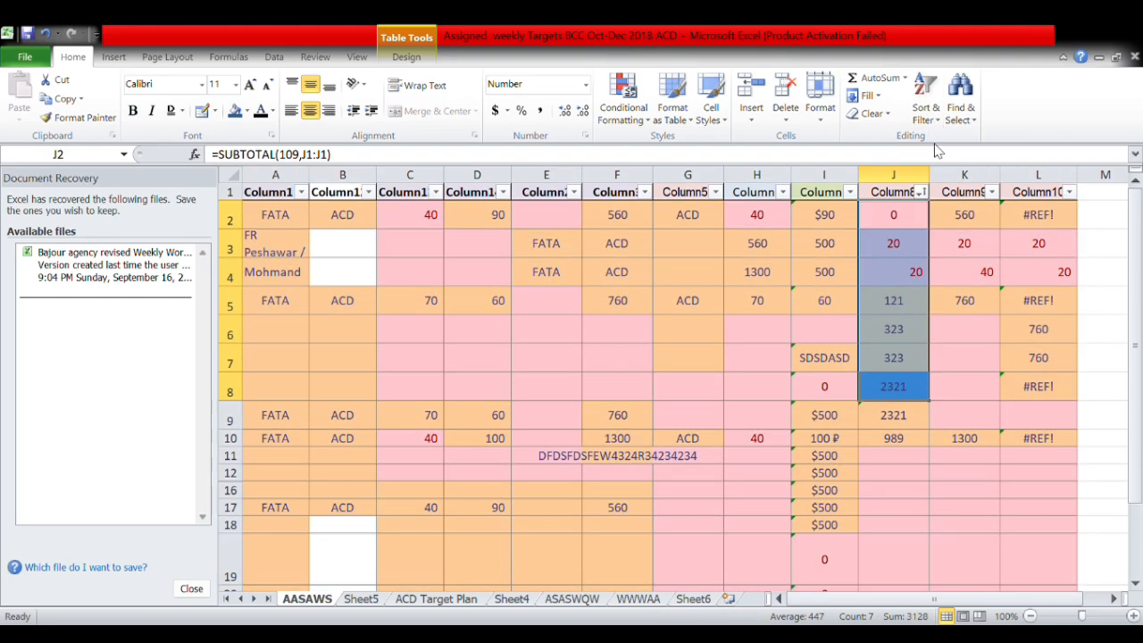
pyautogui.hotkey('ctrl', 'z')
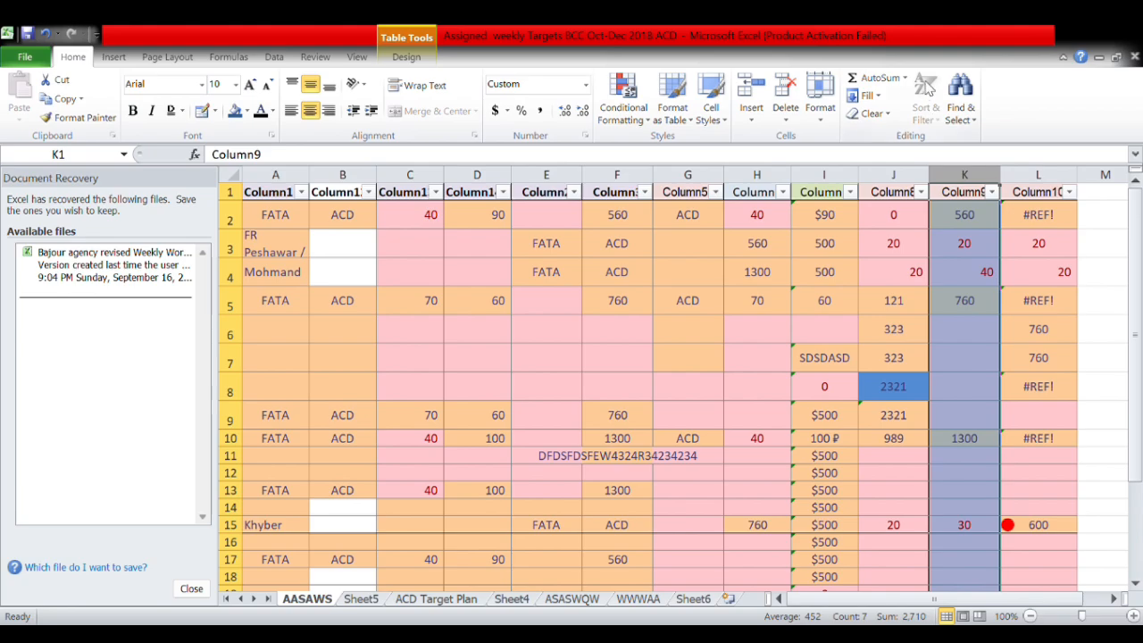
pyautogui.click(925, 192)
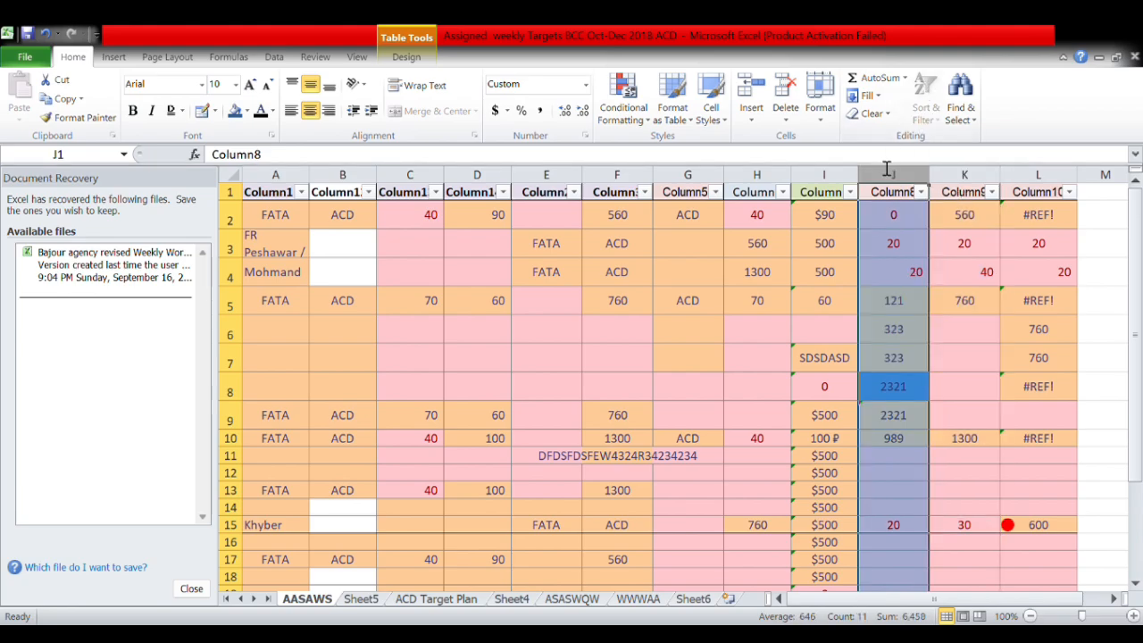
pyautogui.click(808, 250)
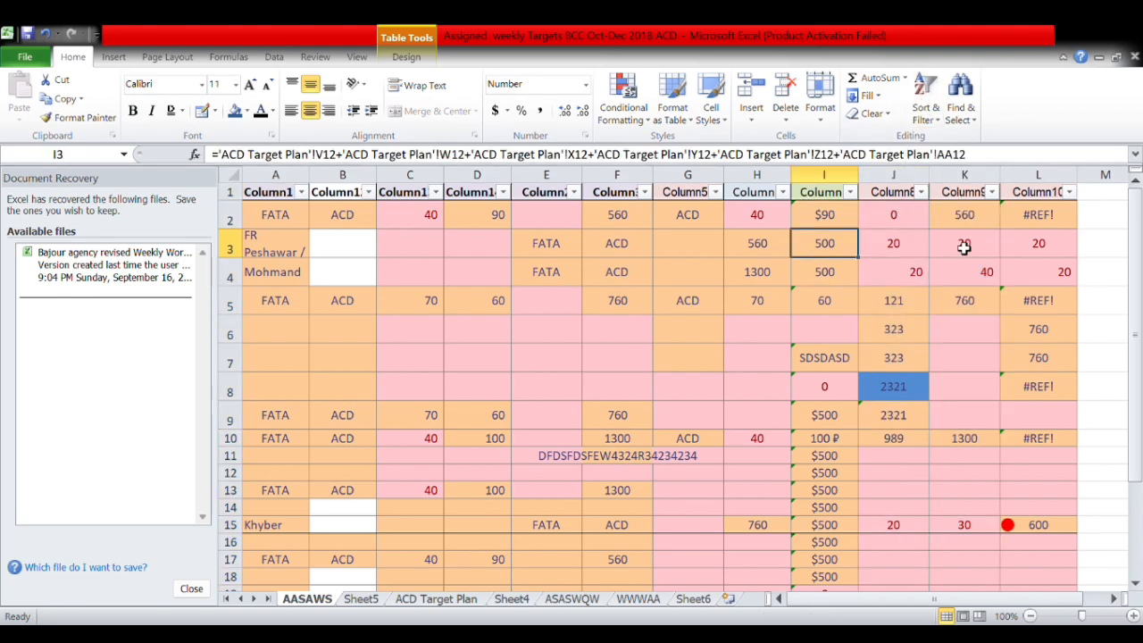
pyautogui.click(989, 225)
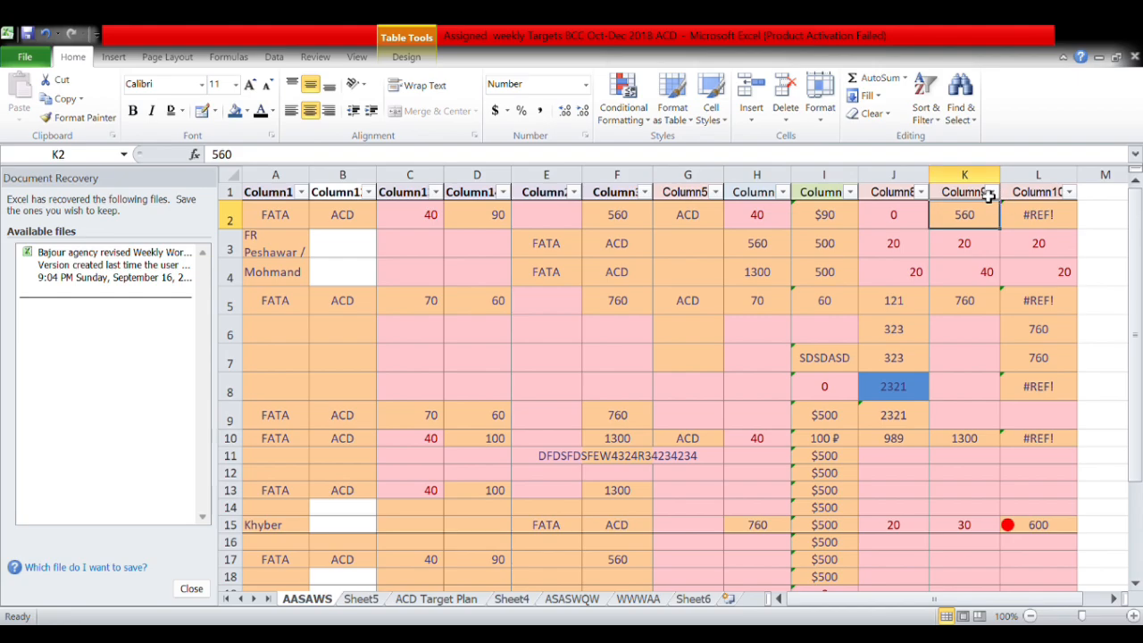
pyautogui.click(987, 200)
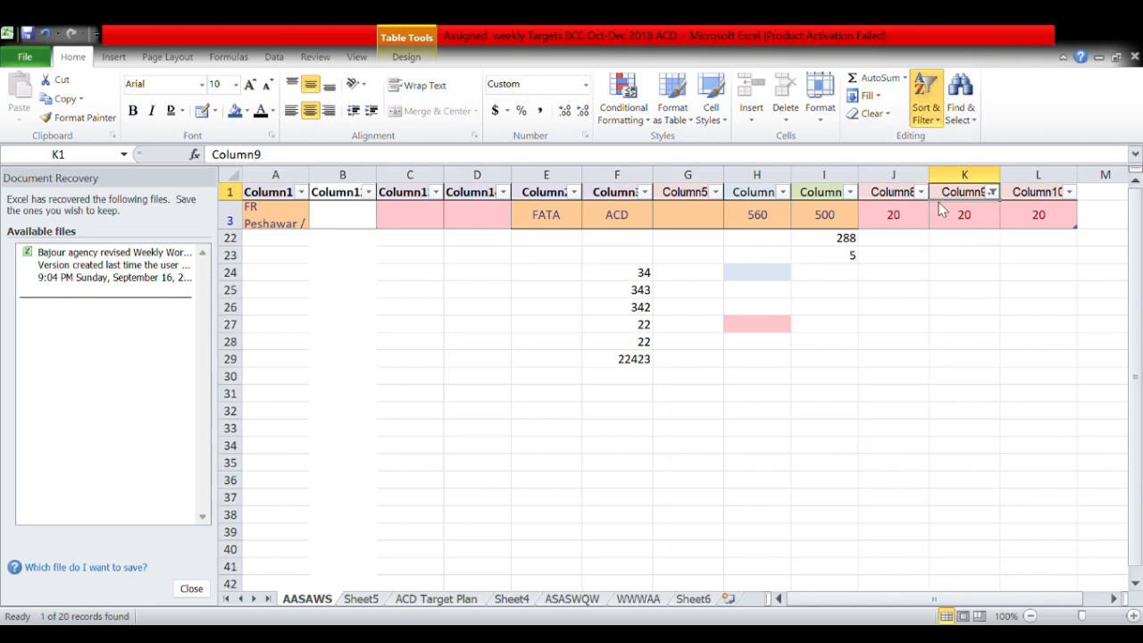
# Toggle filtering off and on, adjust the Column9 filter, then clear it to show all rows.
pyautogui.hotkey('ctrl', 'shift', 'l')
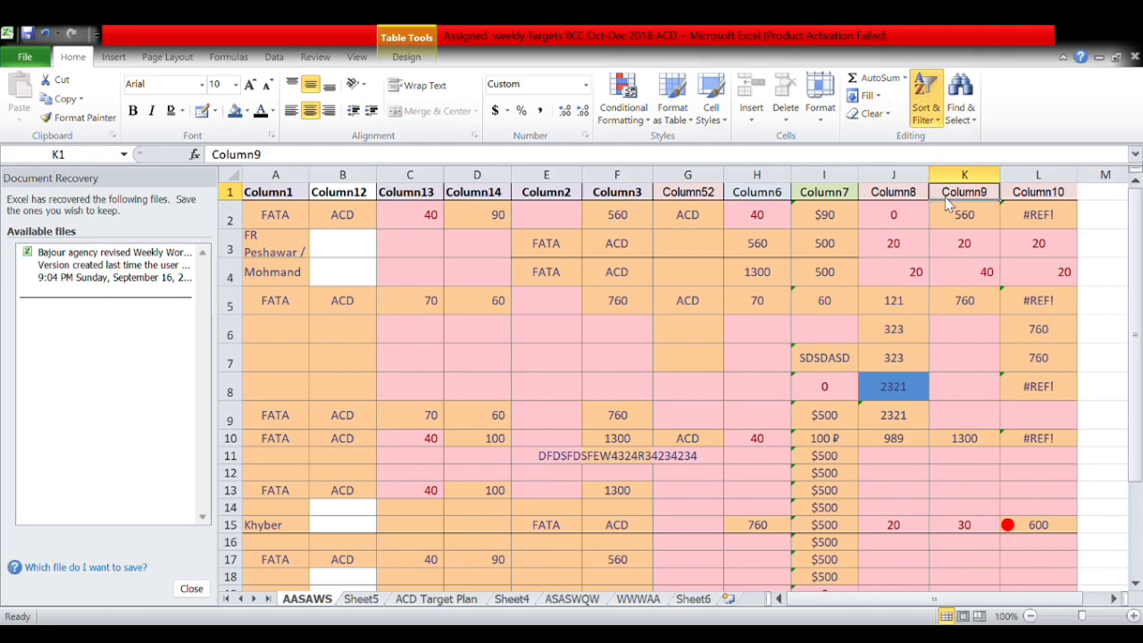
pyautogui.hotkey('ctrl', 'z')
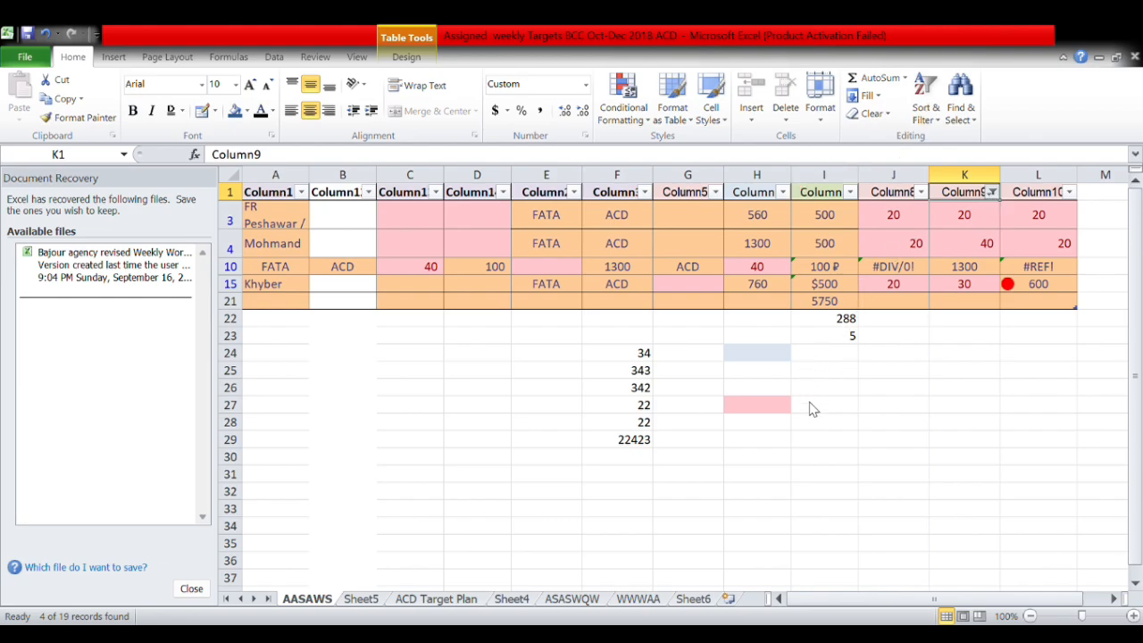
pyautogui.click(882, 462)
pyautogui.moveTo(960, 218); pyautogui.dragTo(967, 477)
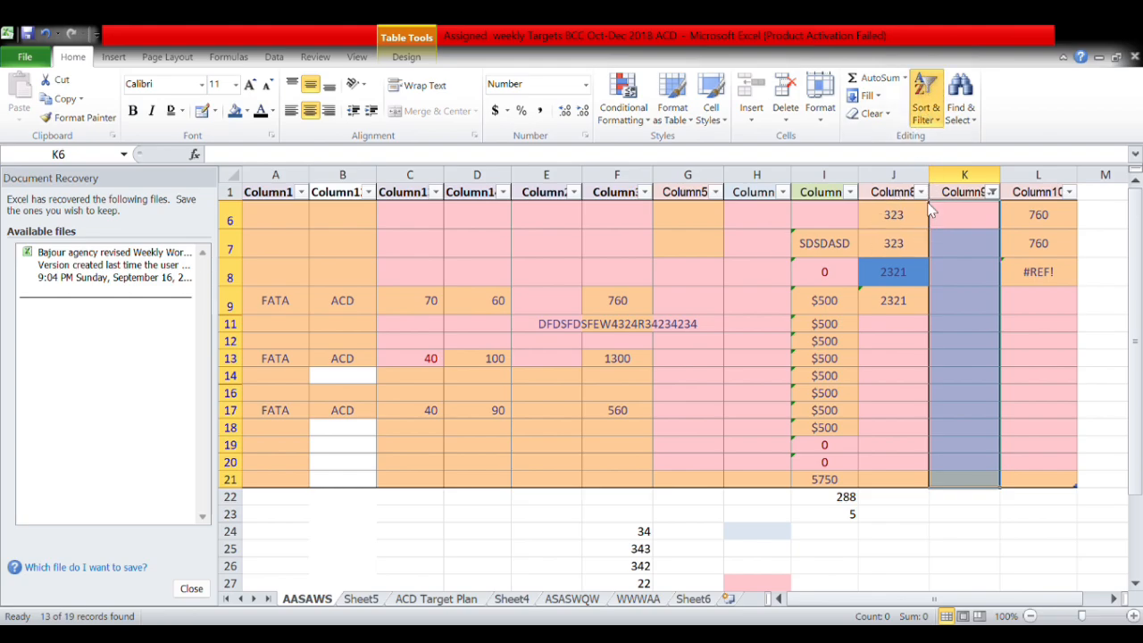
pyautogui.click(931, 225)
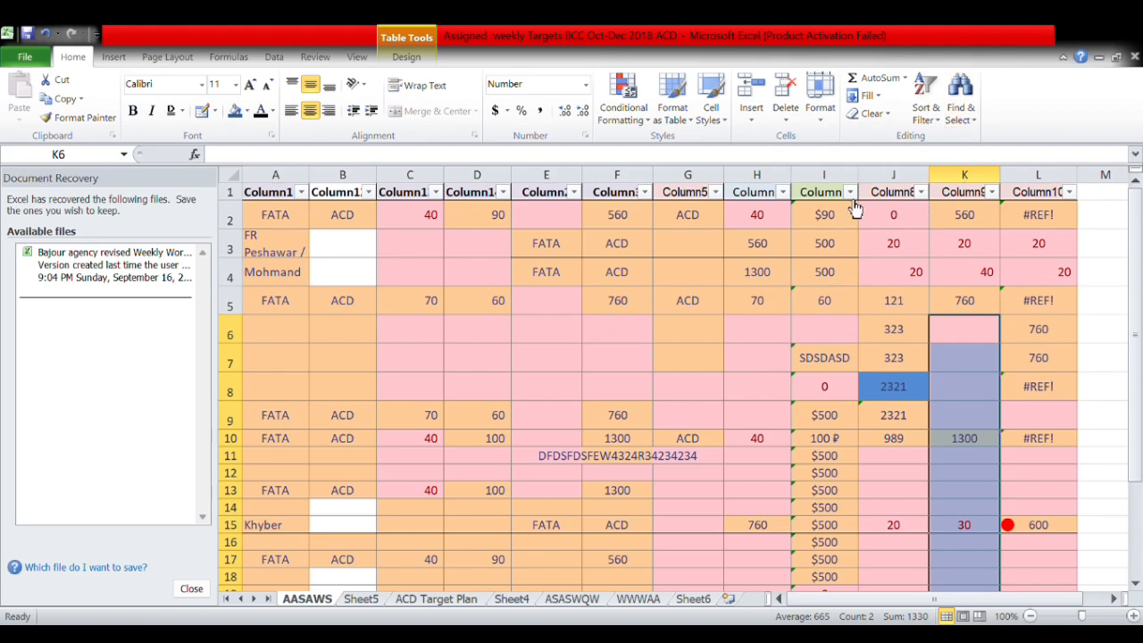
# Replace every 20 in the table with ASSSSS using Replace All.
pyautogui.click(965, 87)
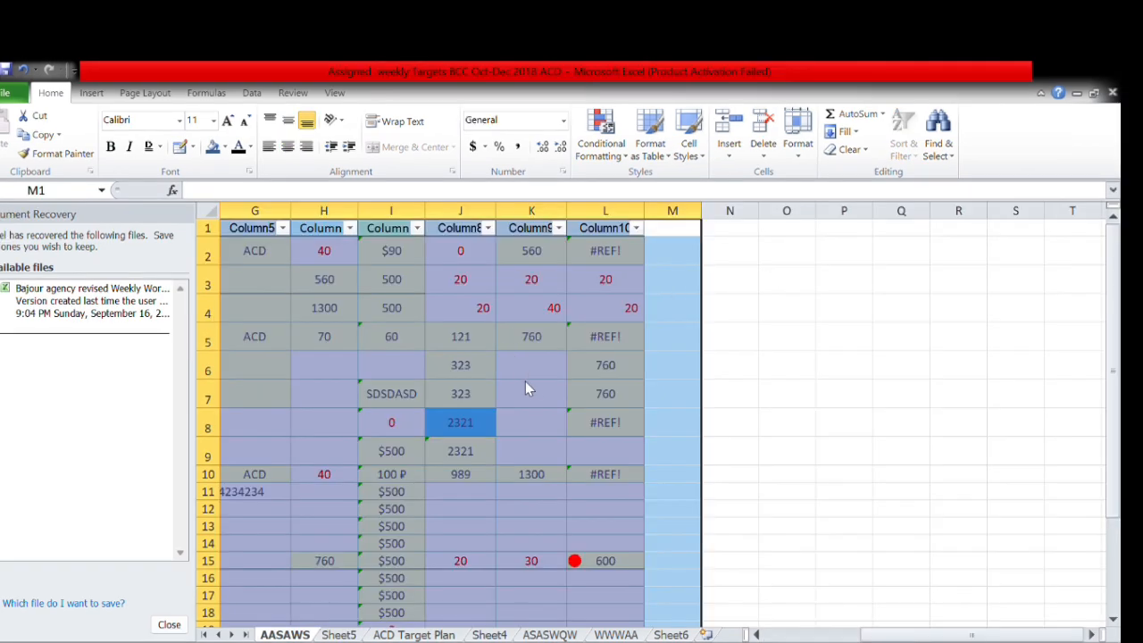
pyautogui.hotkey('ctrl', 'z')
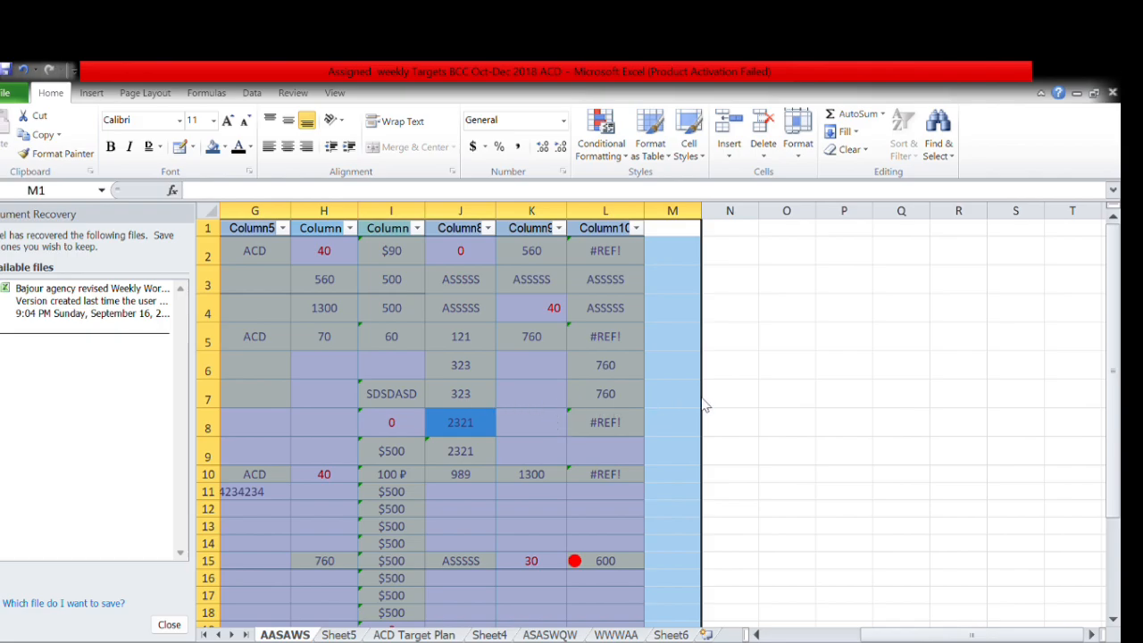
pyautogui.scroll(-1, 589, 358)
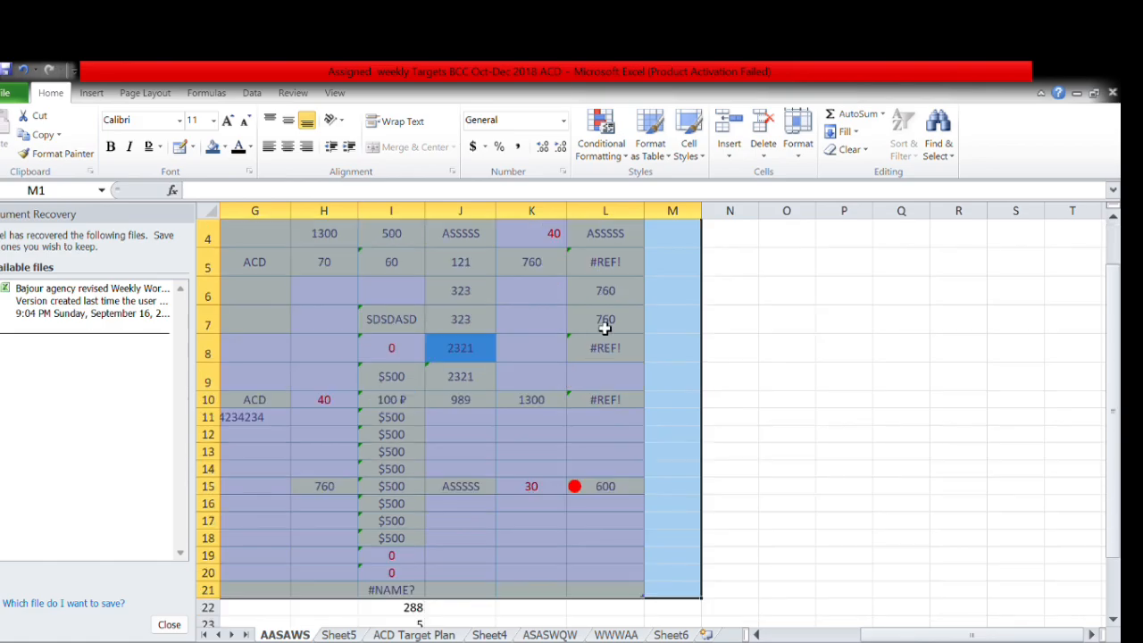
pyautogui.scroll(1, 605, 324)
# Check the replaced ASSSSS values in cells L3, L4, K3, J3 and J4.
pyautogui.click(614, 291)
pyautogui.click(616, 308)
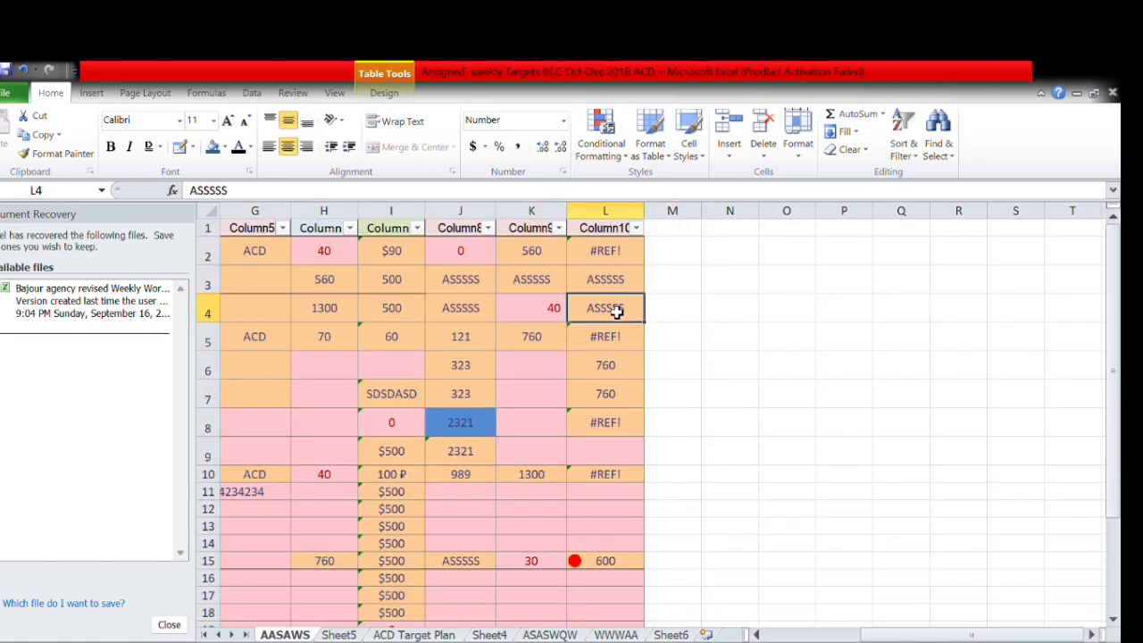
pyautogui.click(541, 282)
pyautogui.click(477, 283)
pyautogui.click(477, 315)
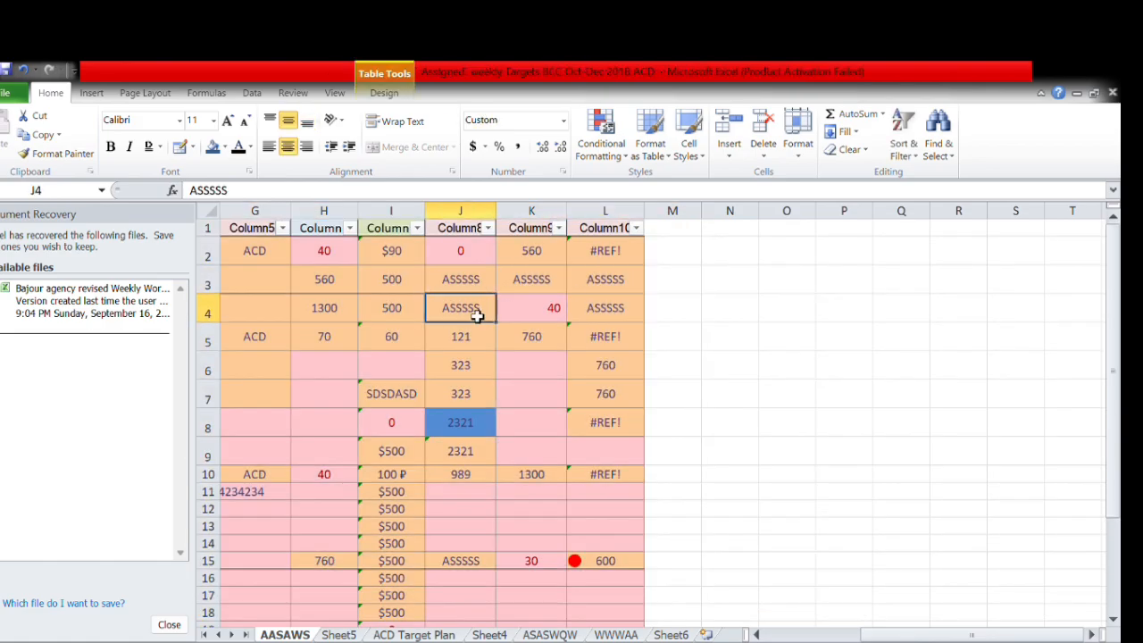